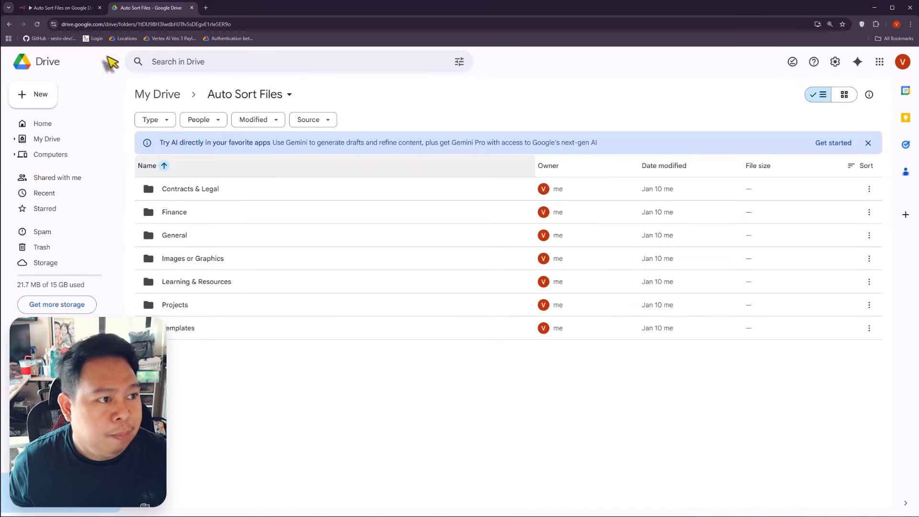
# Step: Show the Auto Sort Files on Google Drive workflow in n8n, glancing at its Drive folder, and select Analyze File
pyautogui.click(66, 9)
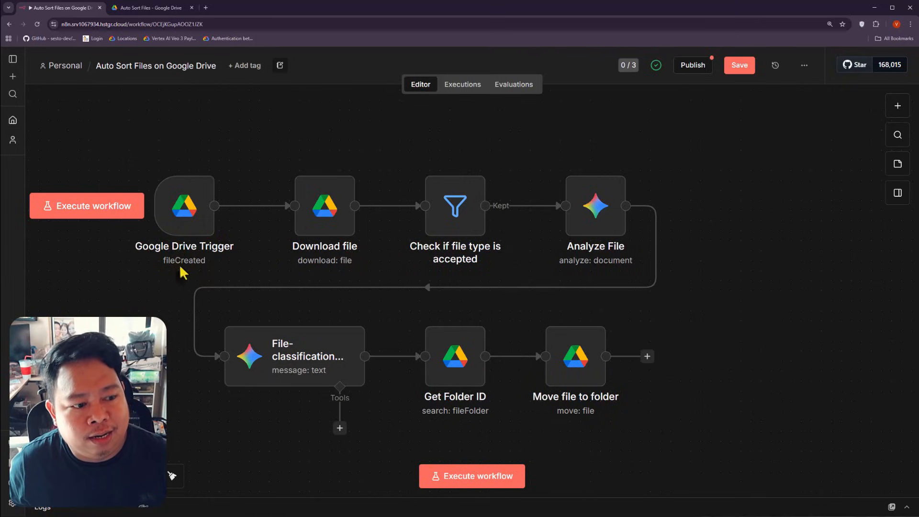
pyautogui.click(151, 8)
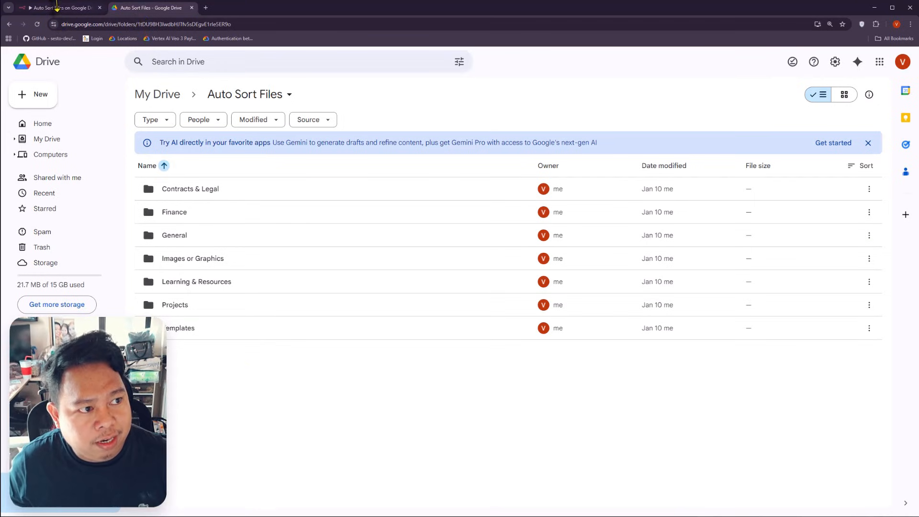
pyautogui.click(65, 8)
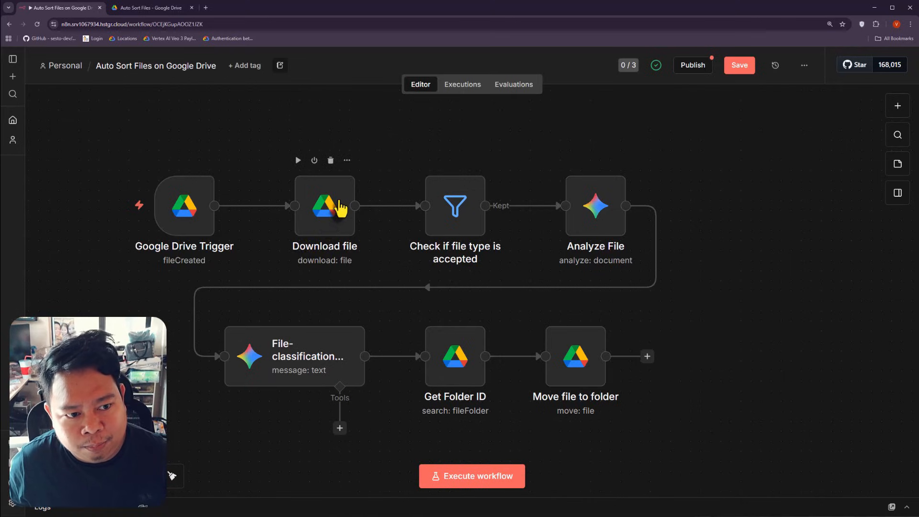
pyautogui.click(598, 227)
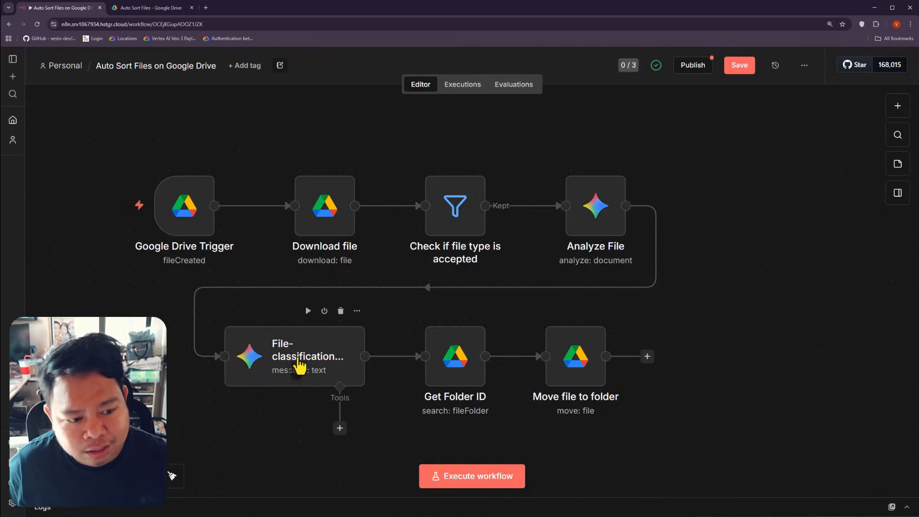
pyautogui.doubleClick(297, 364)
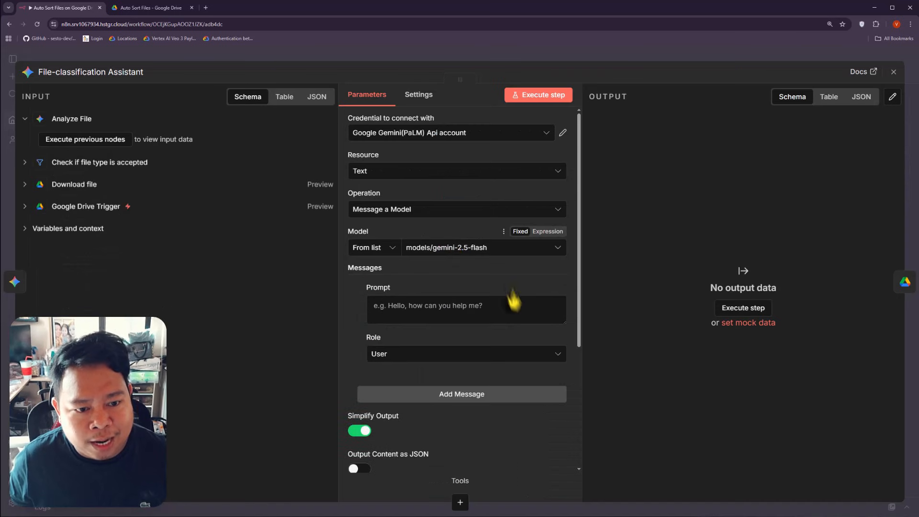
pyautogui.scroll(-4, 508, 302)
pyautogui.click(559, 395)
pyautogui.scroll(-5, 324, 278)
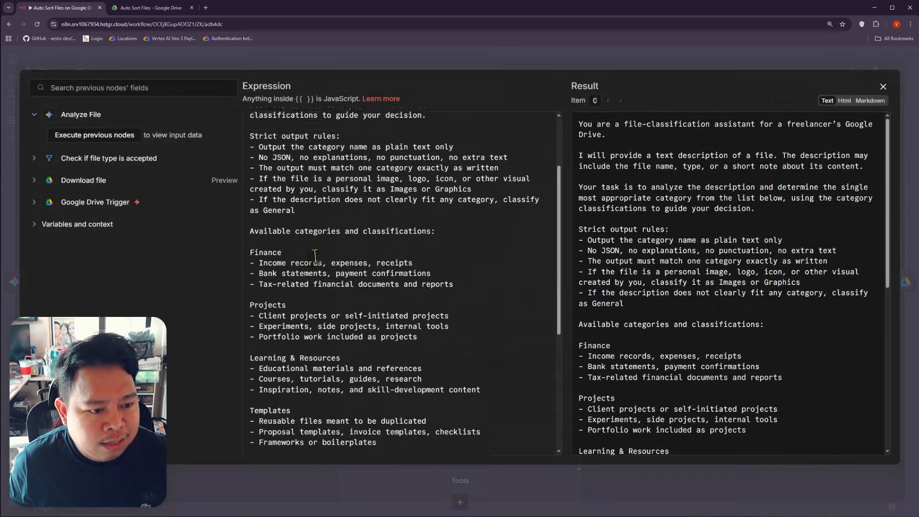
pyautogui.scroll(4, 324, 278)
pyautogui.doubleClick(274, 307)
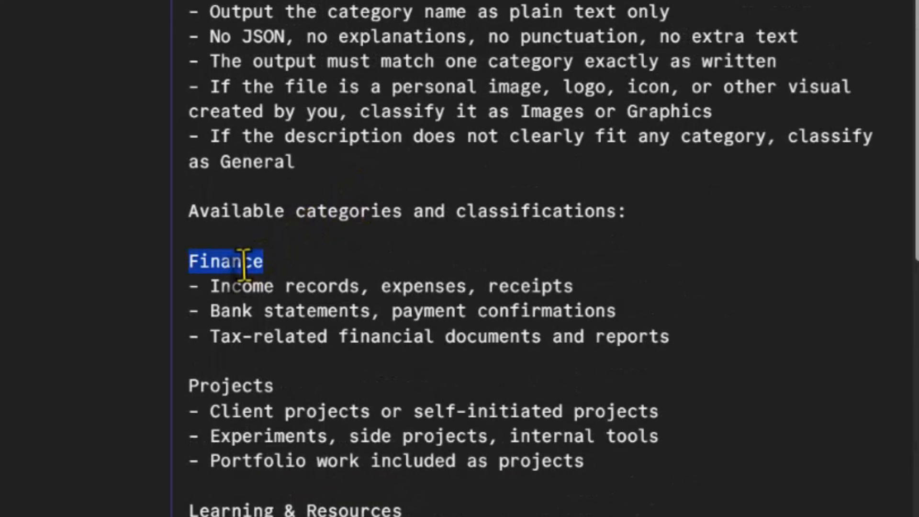
pyautogui.scroll(-2, 284, 312)
pyautogui.click(273, 283)
pyautogui.doubleClick(242, 206)
pyautogui.click(262, 323)
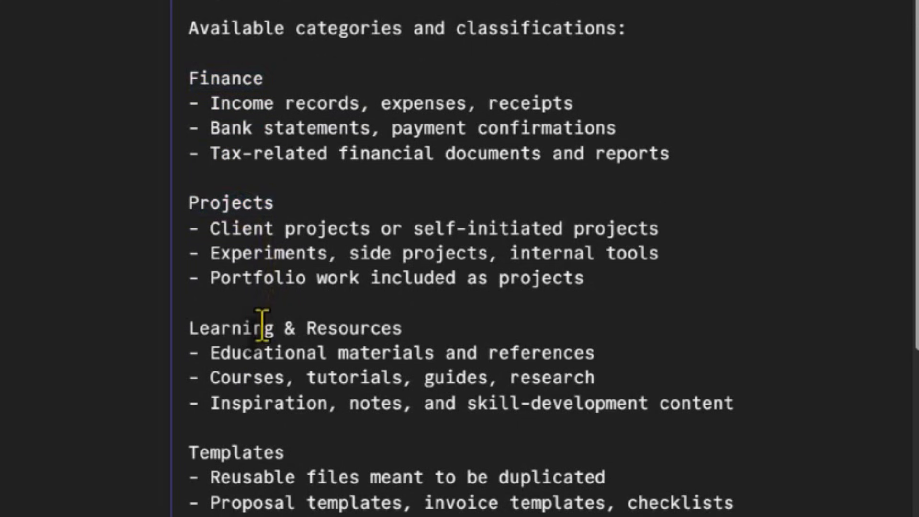
pyautogui.doubleClick(263, 324)
pyautogui.scroll(-4, 263, 324)
pyautogui.doubleClick(244, 272)
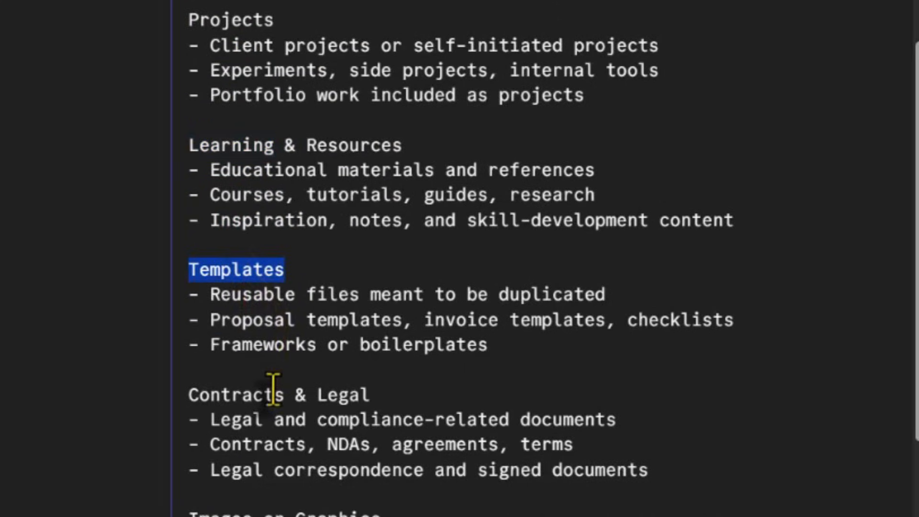
pyautogui.doubleClick(273, 391)
pyautogui.scroll(-4, 272, 386)
pyautogui.click(219, 341)
pyautogui.scroll(-2, 215, 383)
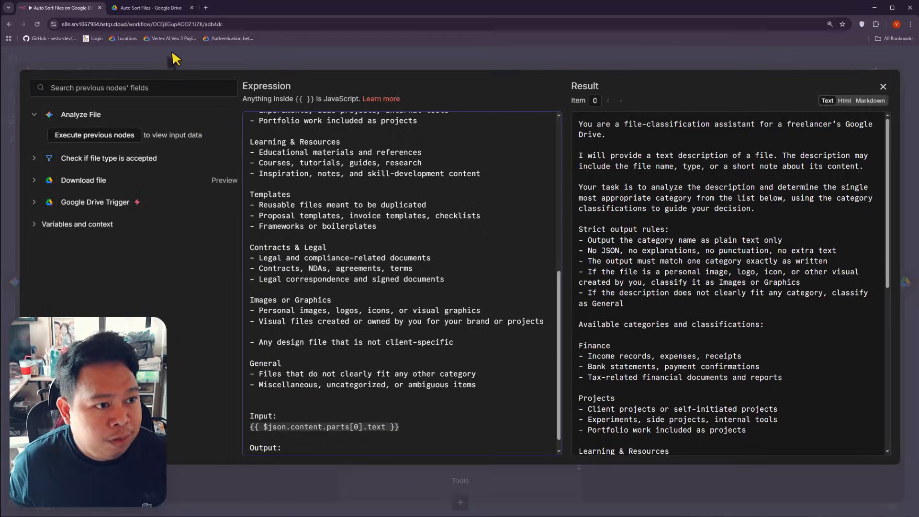
pyautogui.click(175, 58)
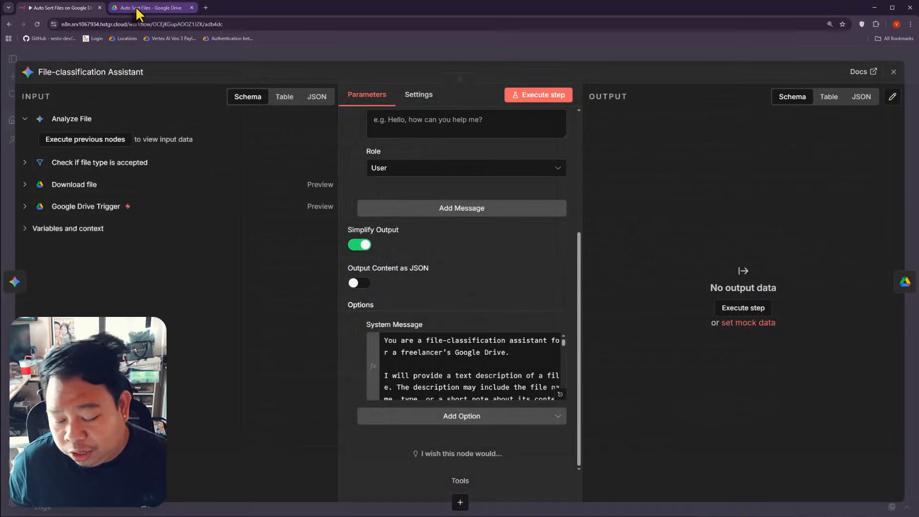
pyautogui.click(146, 7)
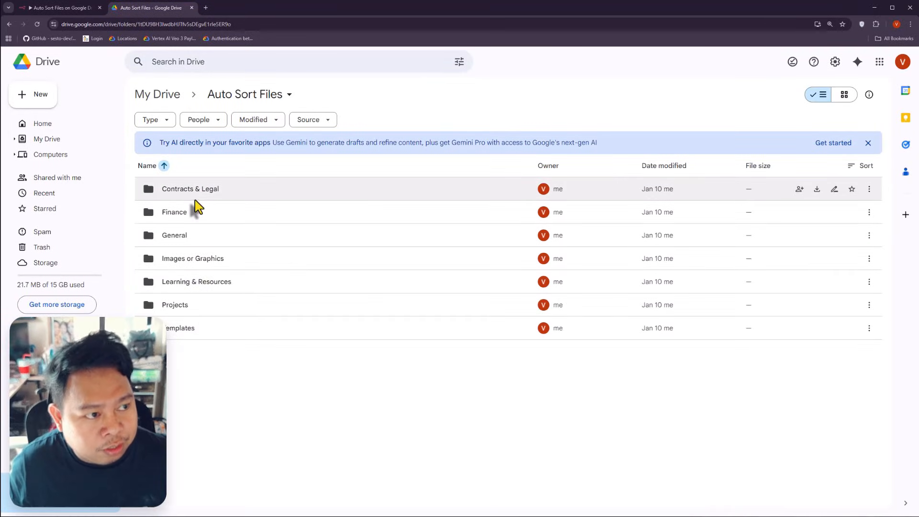
pyautogui.click(58, 8)
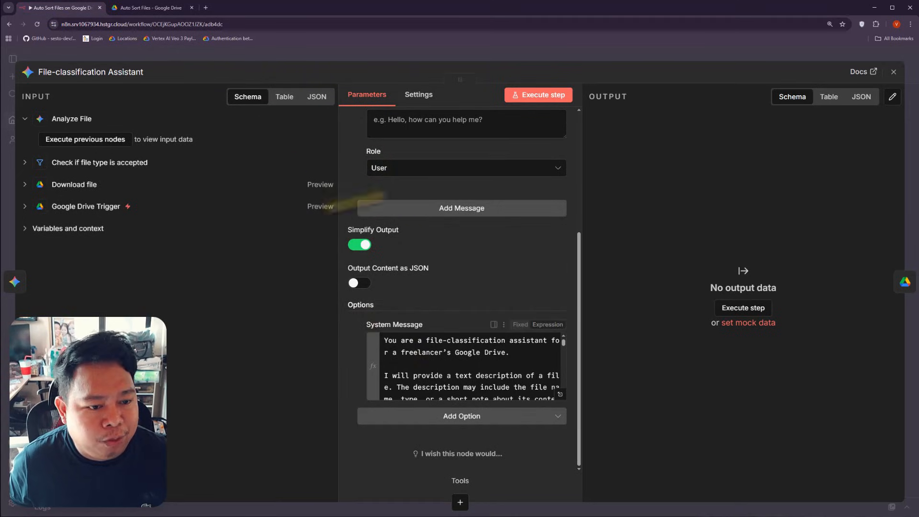
pyautogui.click(302, 60)
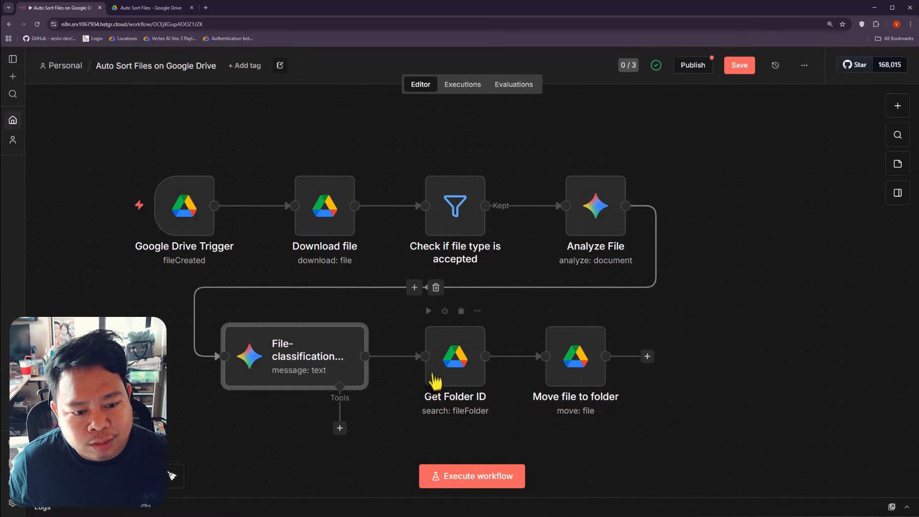
pyautogui.doubleClick(452, 366)
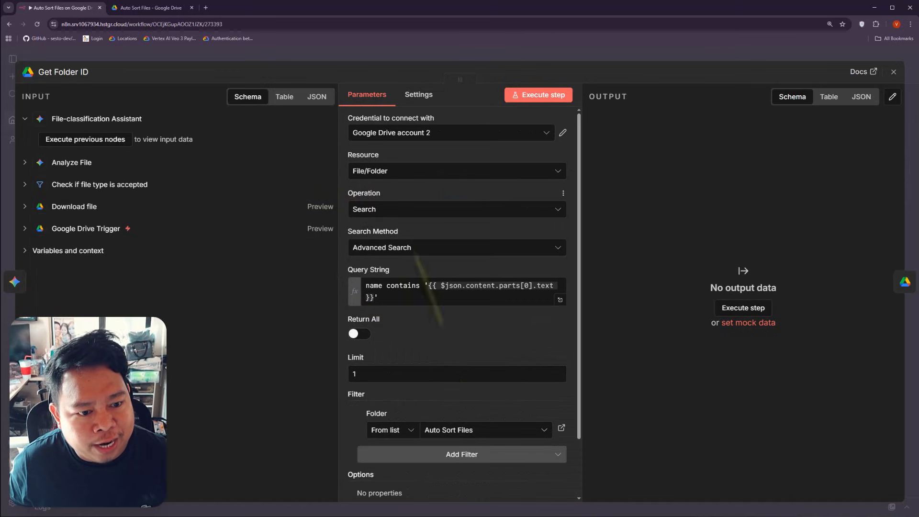
pyautogui.scroll(-2, 478, 230)
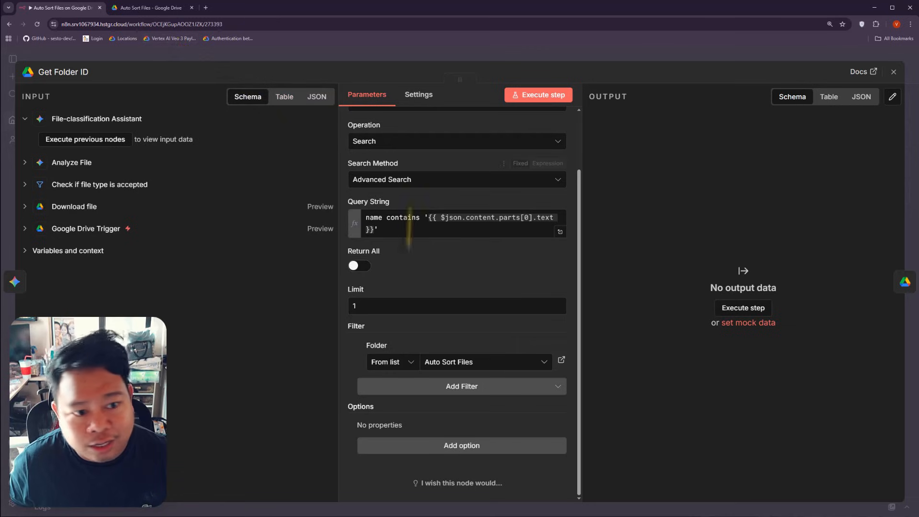
pyautogui.click(226, 60)
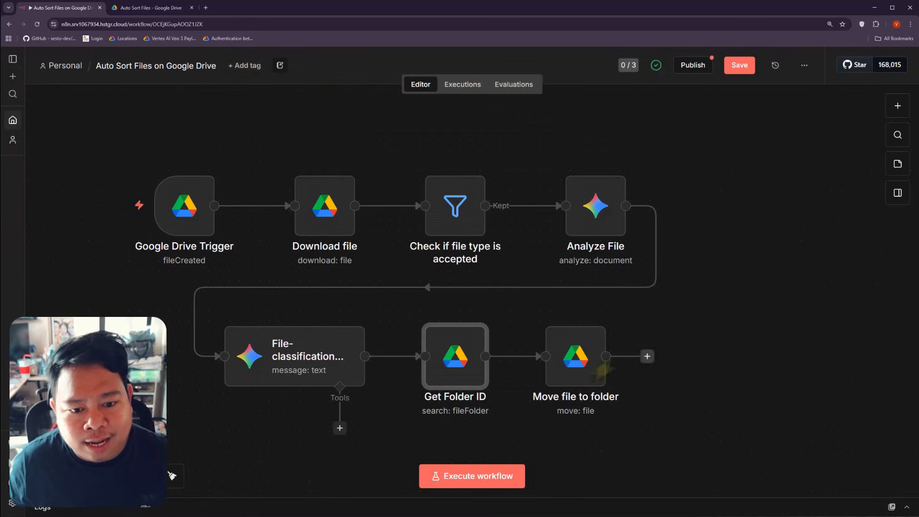
pyautogui.doubleClick(578, 370)
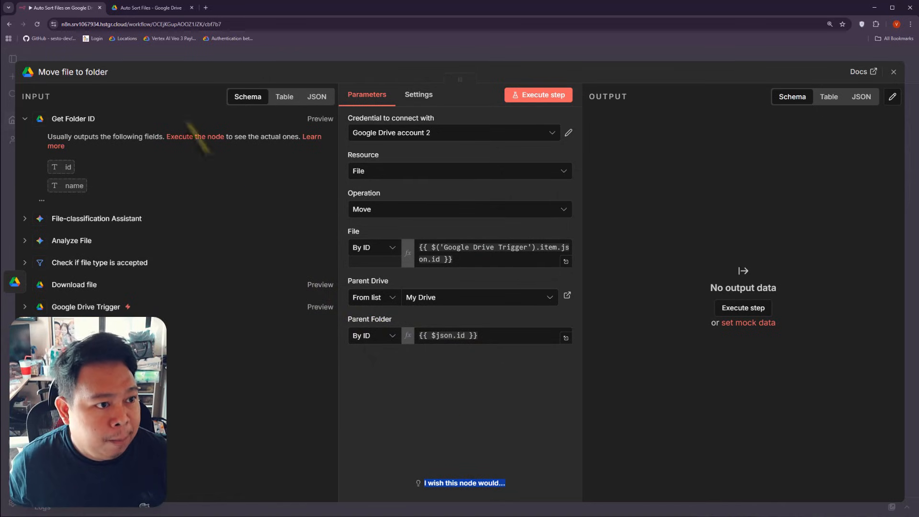
pyautogui.click(181, 58)
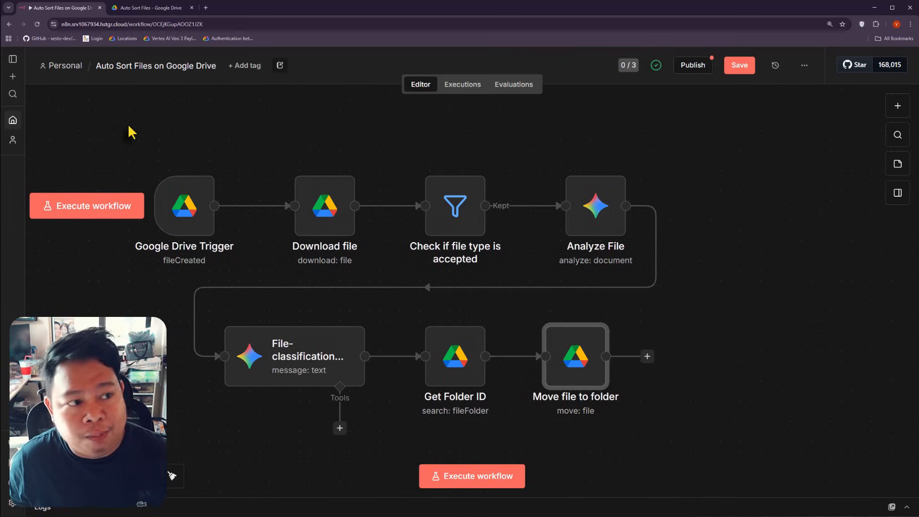
# Step: Drag Dubai Itinerary.pdf from File Explorer into the Auto Sort Files Drive folder
pyautogui.click(148, 8)
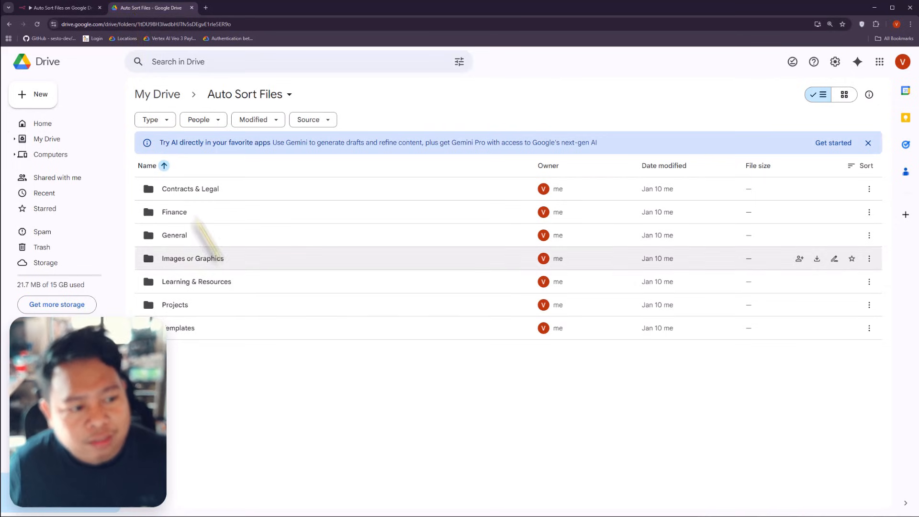
pyautogui.click(34, 7)
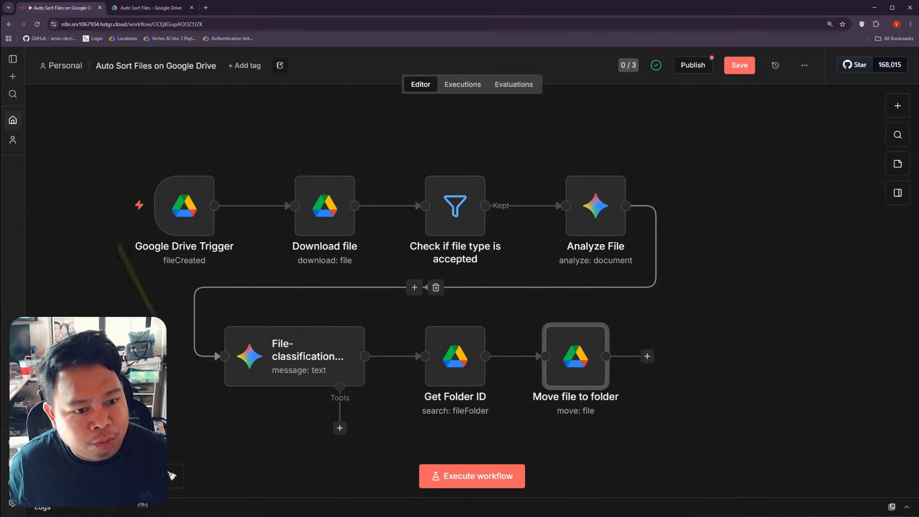
pyautogui.click(139, 14)
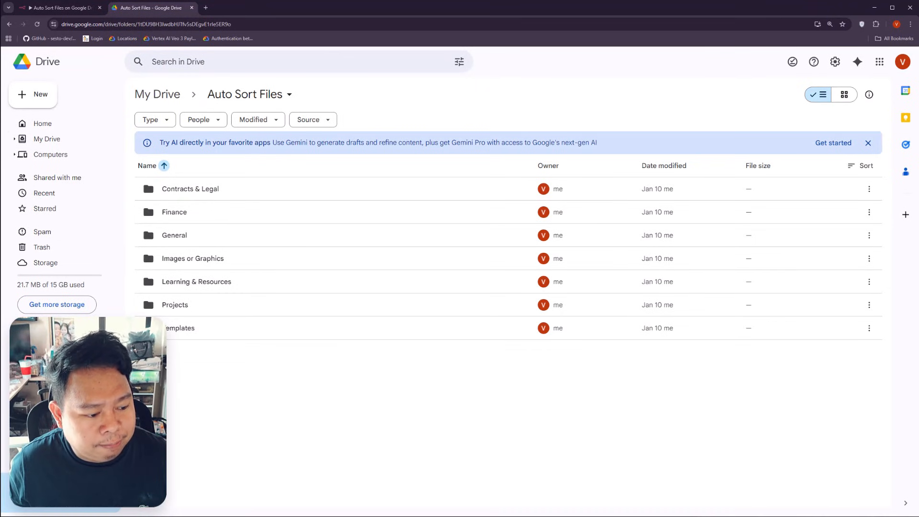
pyautogui.press('super+e')
pyautogui.moveTo(170, 236); pyautogui.dragTo(731, 421)
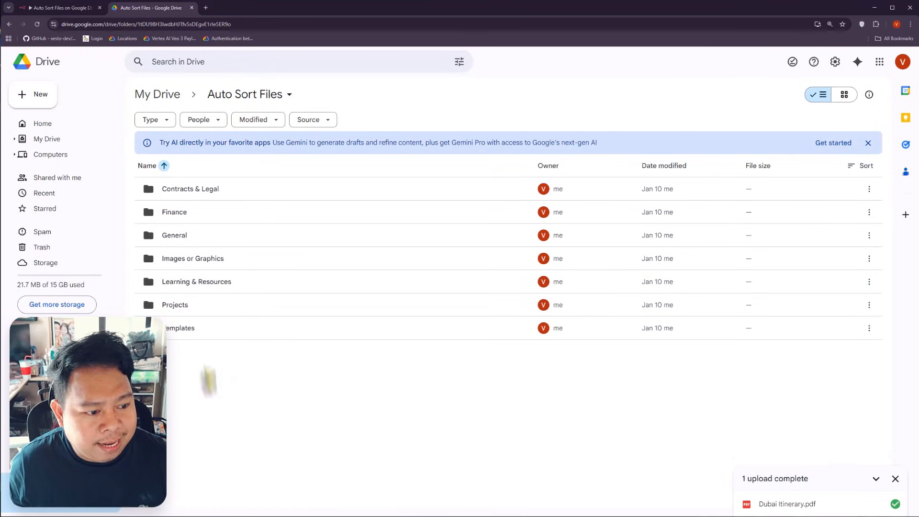
# Step: Back in n8n, start a test run of the whole sorting workflow
pyautogui.click(59, 9)
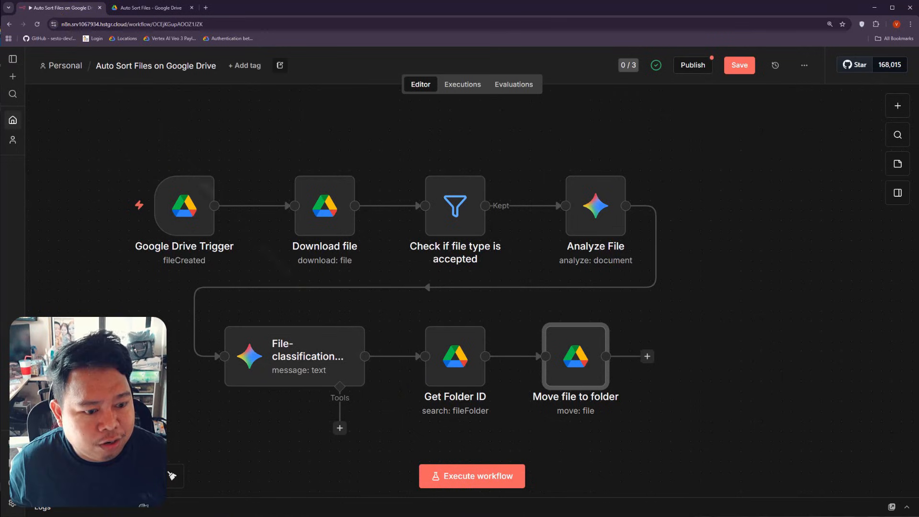
pyautogui.click(458, 475)
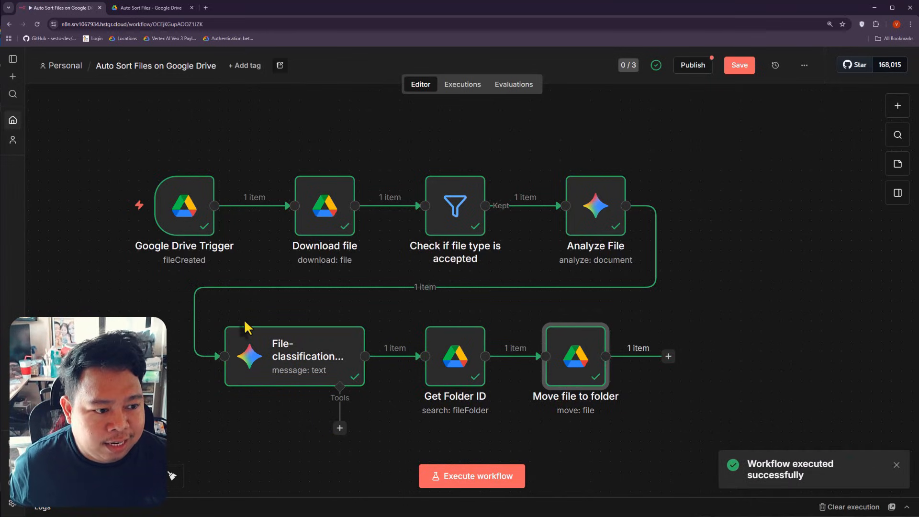
# Step: Inspect the Google Drive Trigger output, finding the original file name Dubai Itinerary.pdf
pyautogui.doubleClick(185, 206)
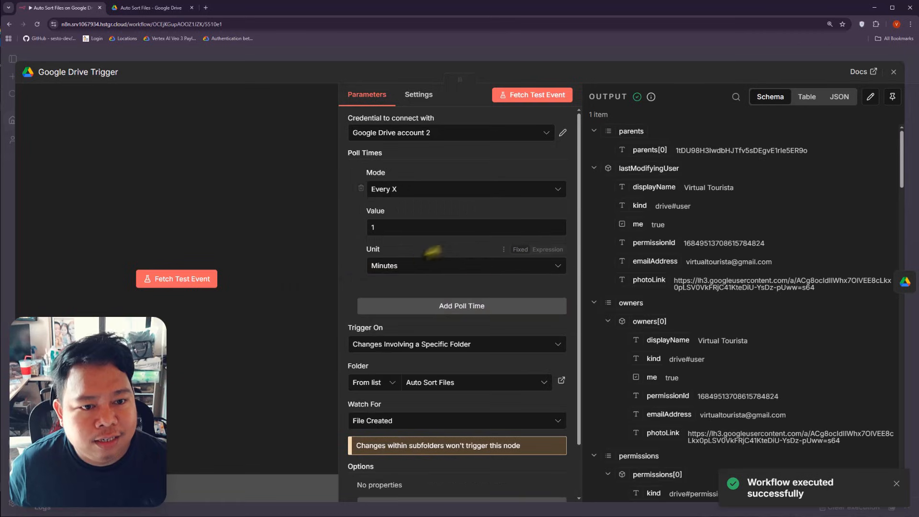
pyautogui.scroll(-15, 731, 240)
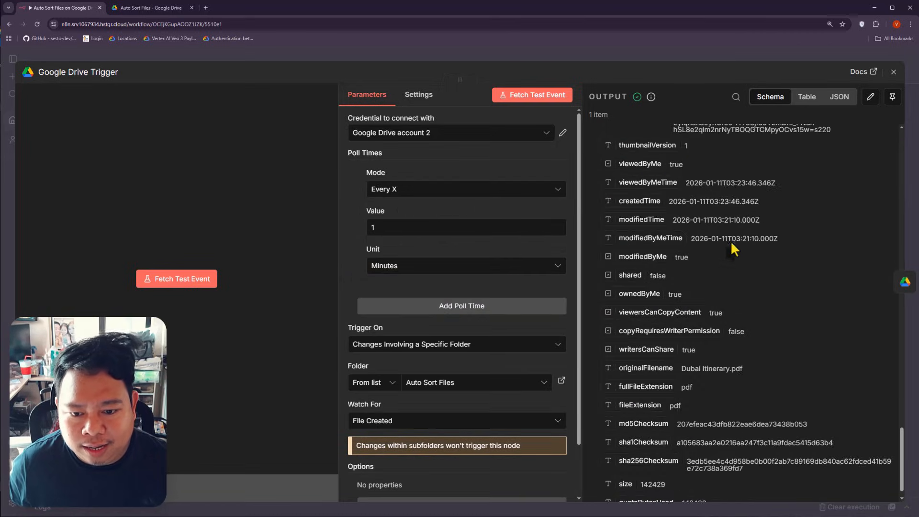
pyautogui.scroll(-2, 747, 273)
pyautogui.scroll(2, 762, 302)
pyautogui.tripleClick(715, 346)
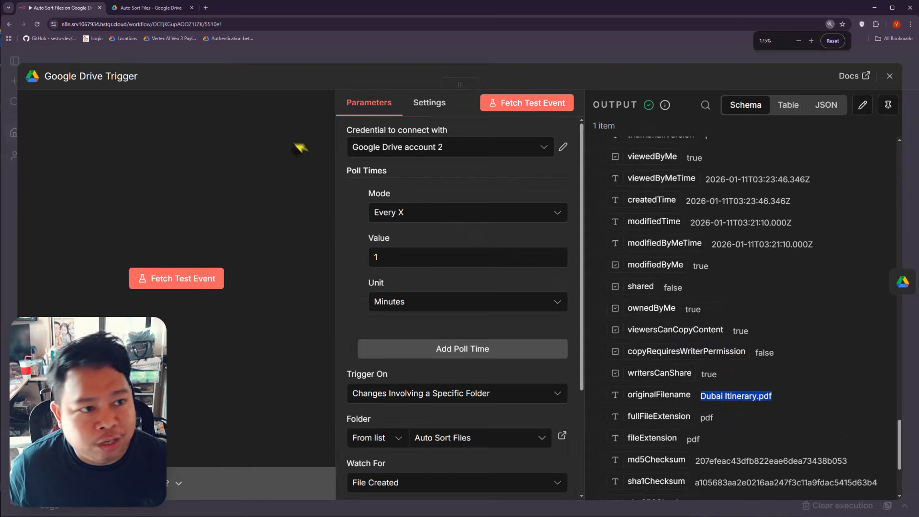
pyautogui.click(297, 58)
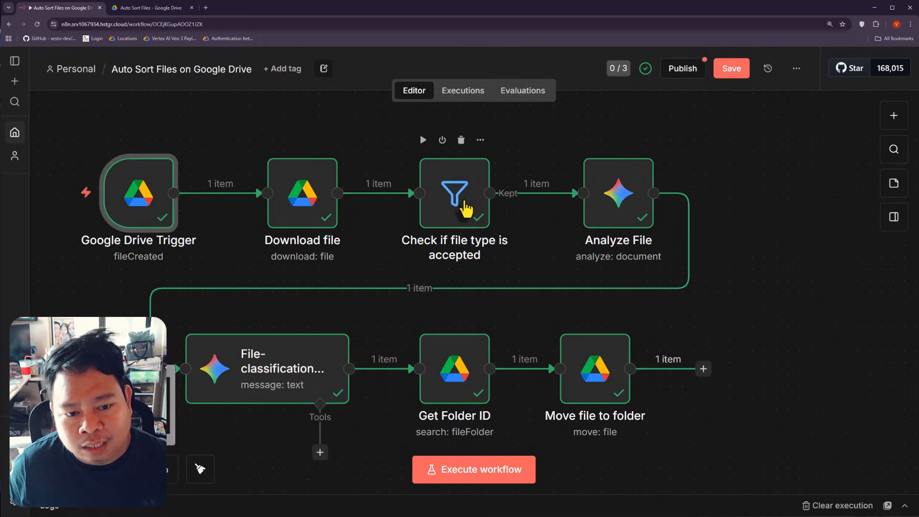
# Step: Review Analyze File's output and confirm the File-classification Assistant labeled the file General
pyautogui.doubleClick(628, 209)
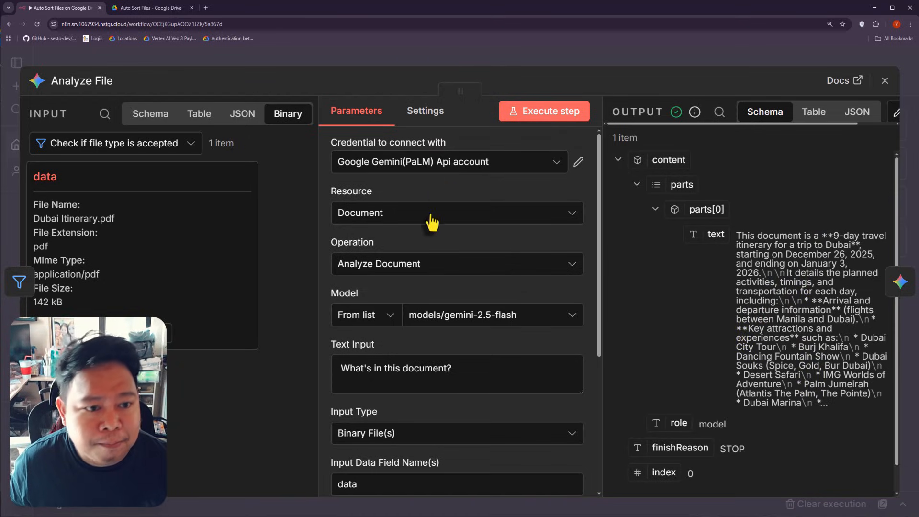
pyautogui.click(884, 81)
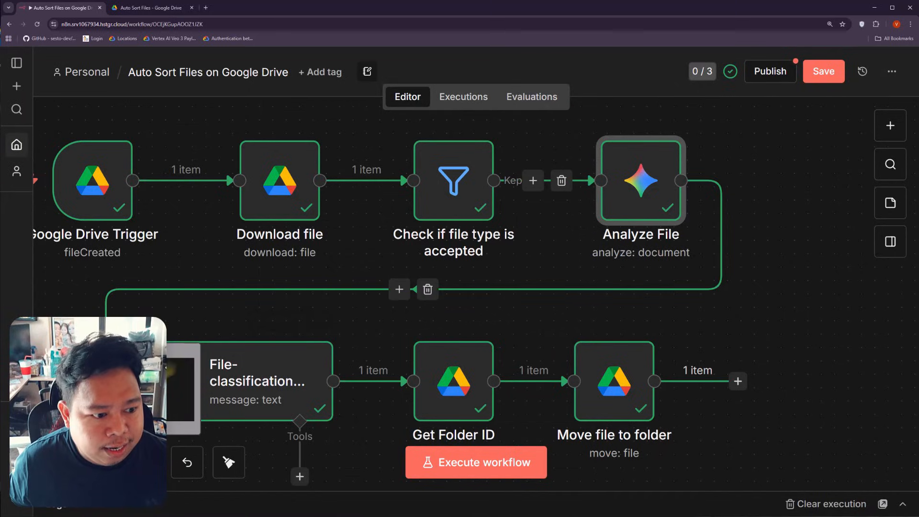
pyautogui.doubleClick(286, 382)
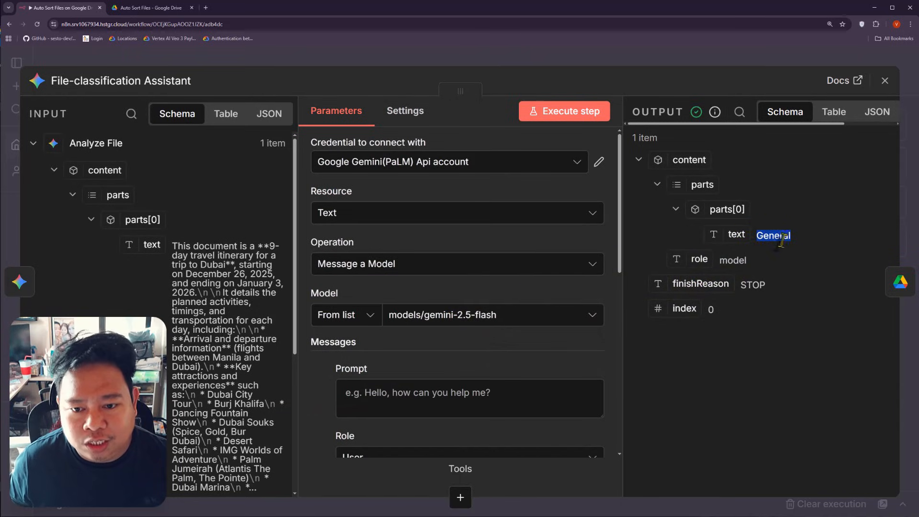
pyautogui.hotkey('ctrl', 'Tab')
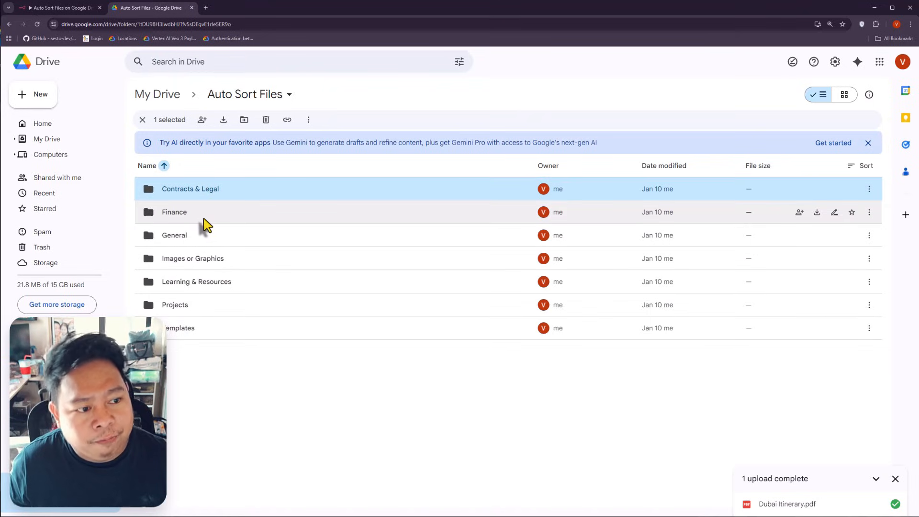
# Step: Look over the category folders in Auto Sort Files, then close the assistant details in n8n
pyautogui.click(216, 260)
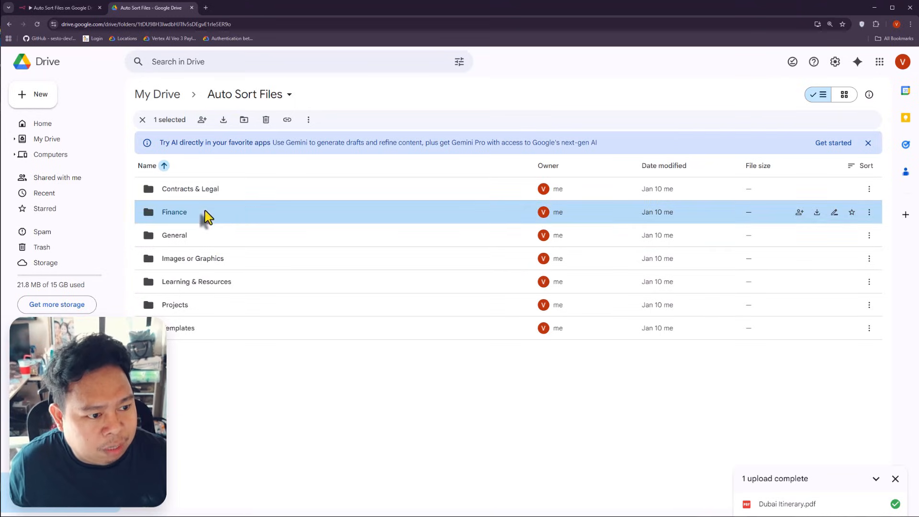
pyautogui.click(216, 288)
pyautogui.click(205, 330)
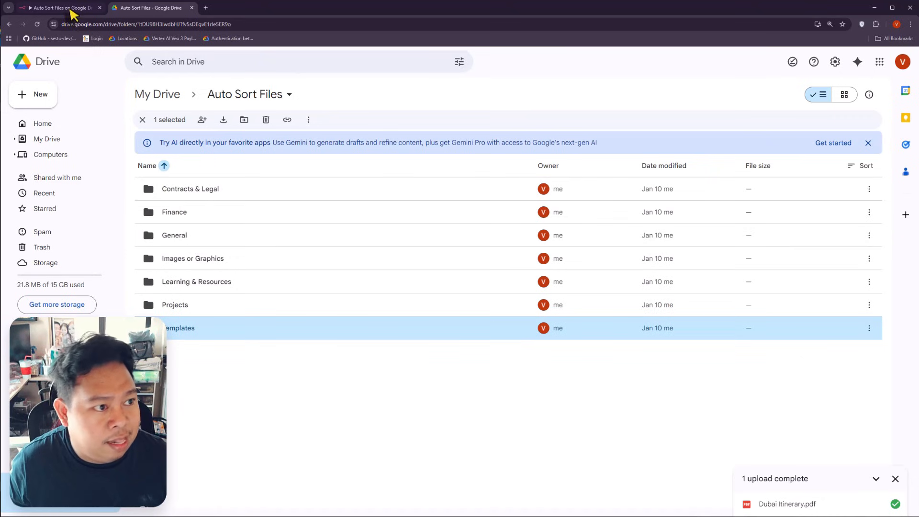
pyautogui.click(67, 8)
pyautogui.click(315, 56)
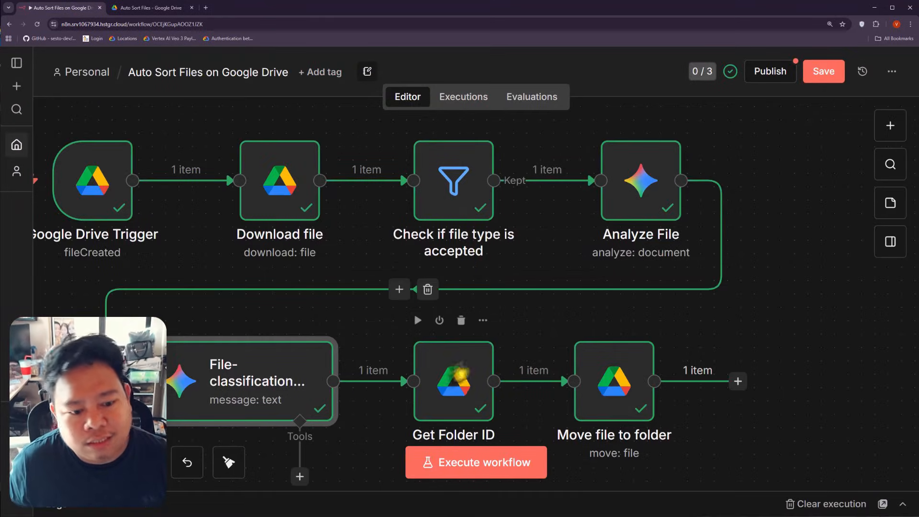
# Step: Check the General folder id from Get Folder ID and the Move file to folder output
pyautogui.doubleClick(474, 362)
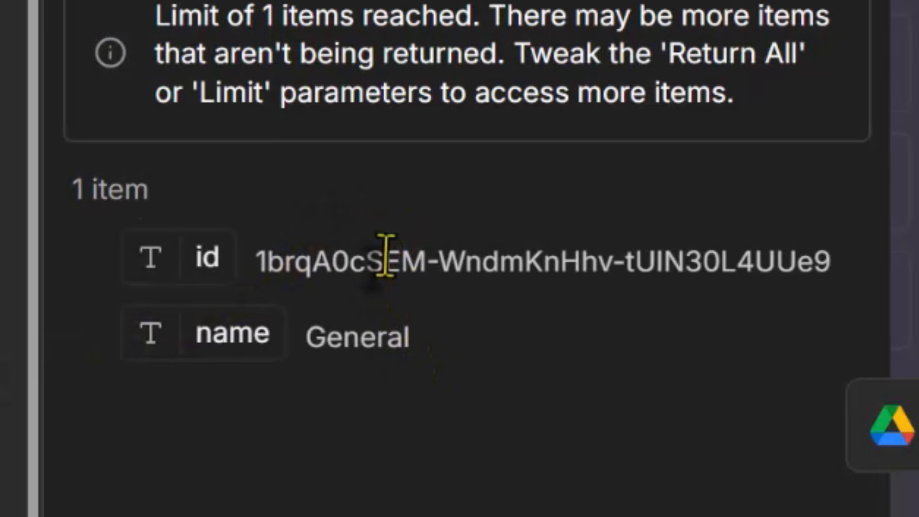
pyautogui.tripleClick(386, 256)
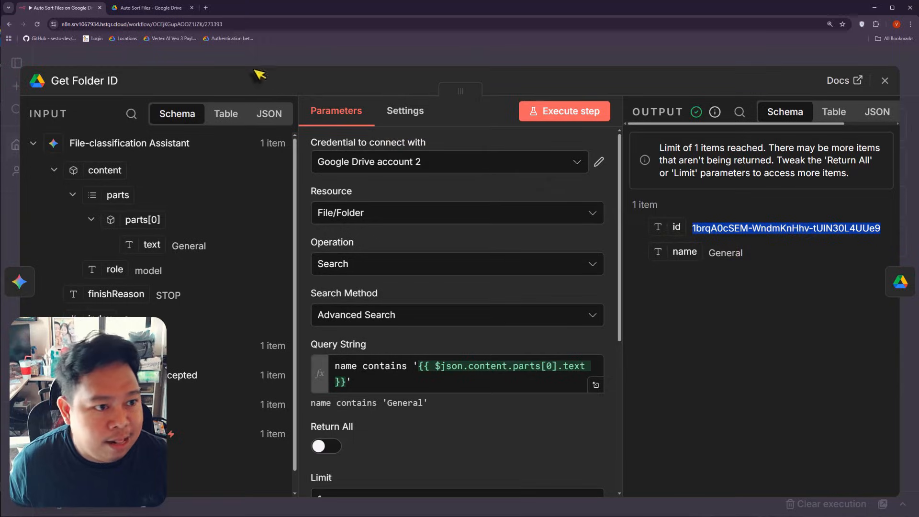
pyautogui.click(255, 71)
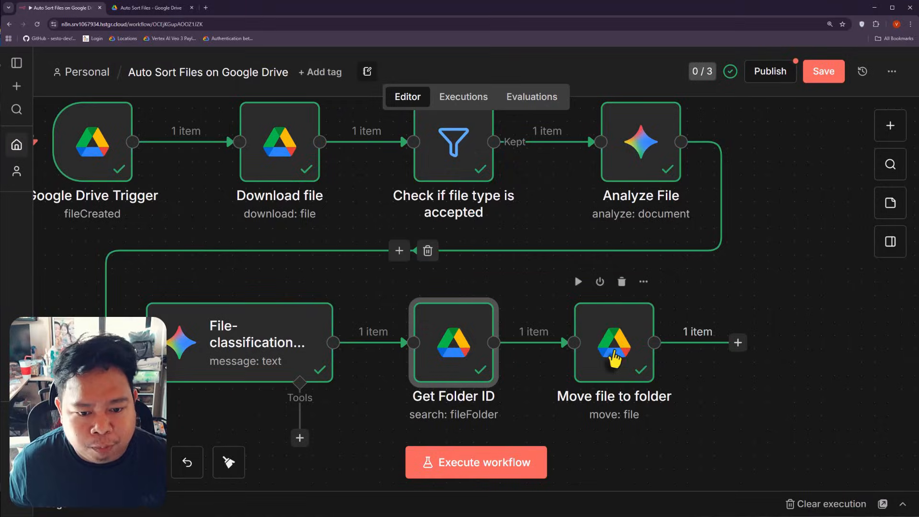
pyautogui.doubleClick(617, 359)
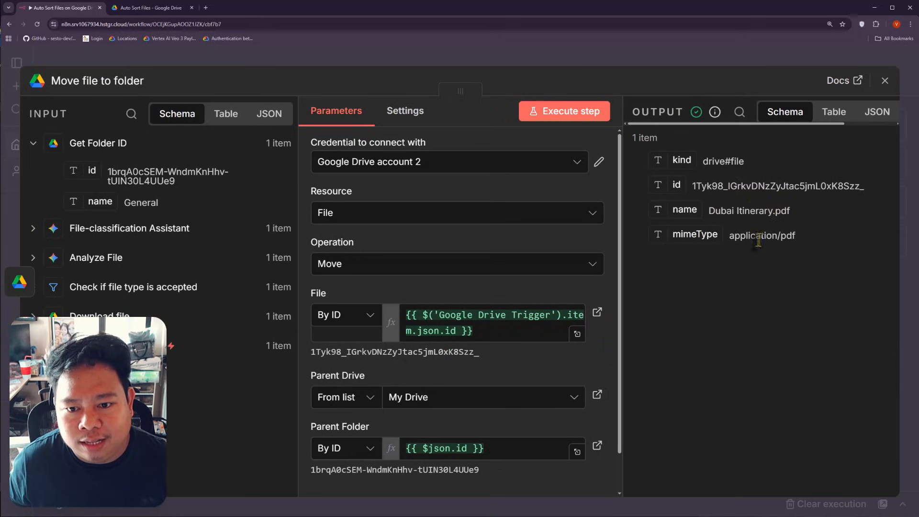
pyautogui.click(189, 65)
# Step: Confirm Dubai Itinerary.pdf sits inside Drive's General folder, then return to n8n
pyautogui.click(144, 8)
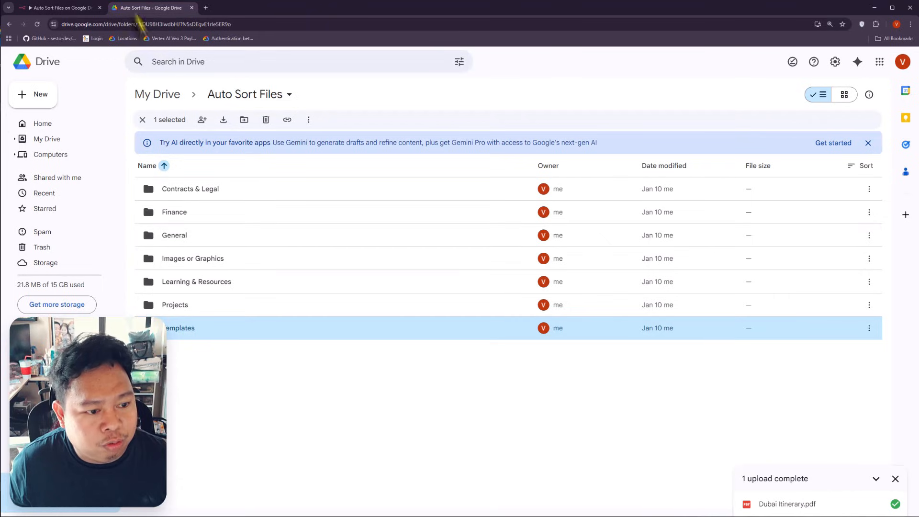
pyautogui.doubleClick(187, 243)
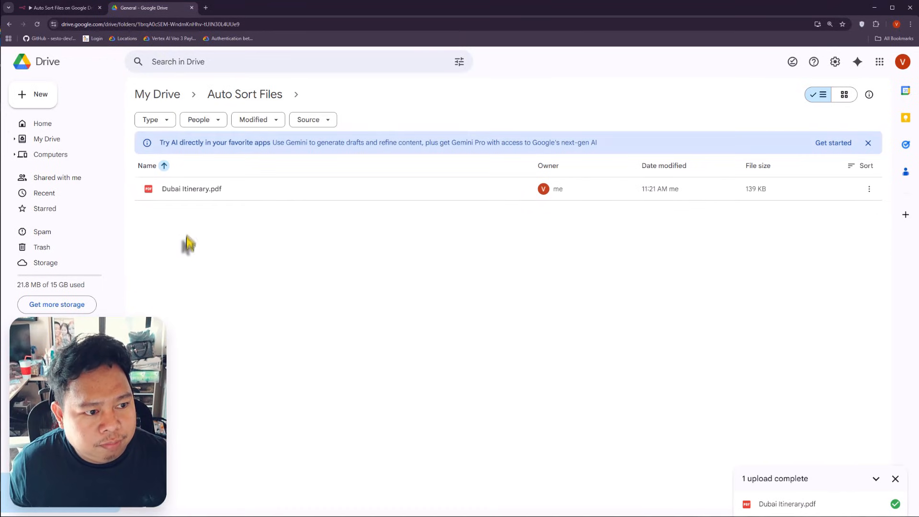
pyautogui.click(236, 191)
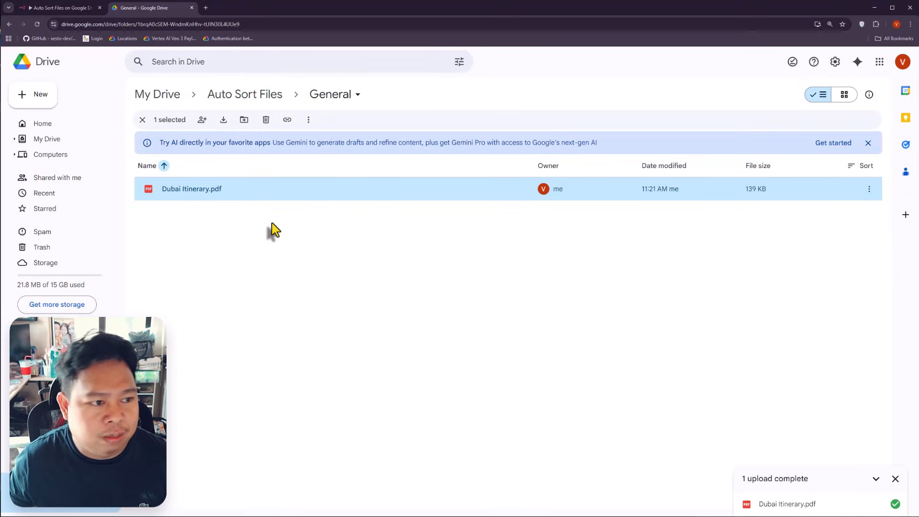
pyautogui.click(243, 95)
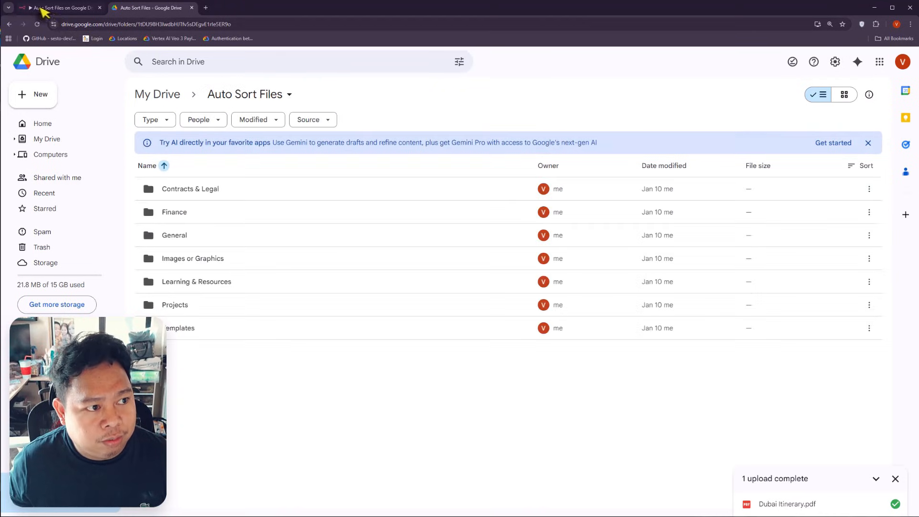
pyautogui.click(42, 9)
# Step: Scroll and pan the workflow canvas slightly to the right
pyautogui.scroll(1, 516, 261)
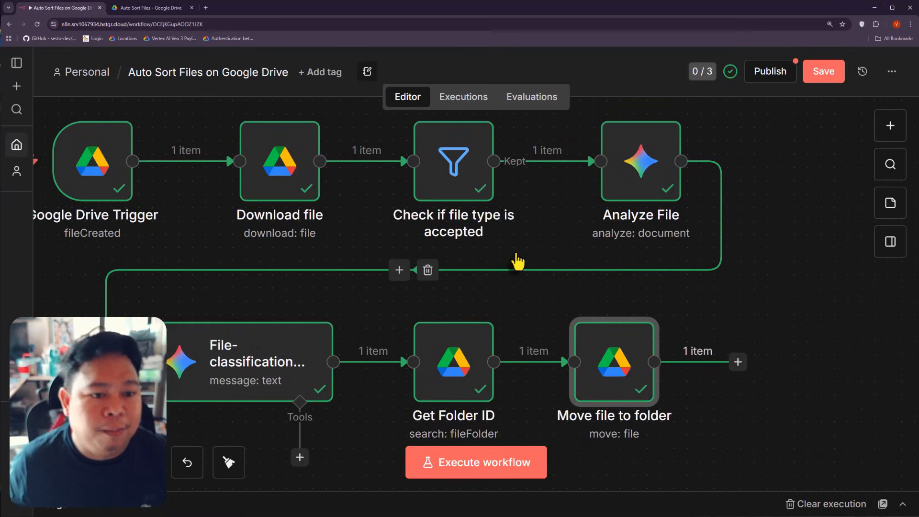
pyautogui.moveTo(694, 302); pyautogui.dragTo(720, 305)
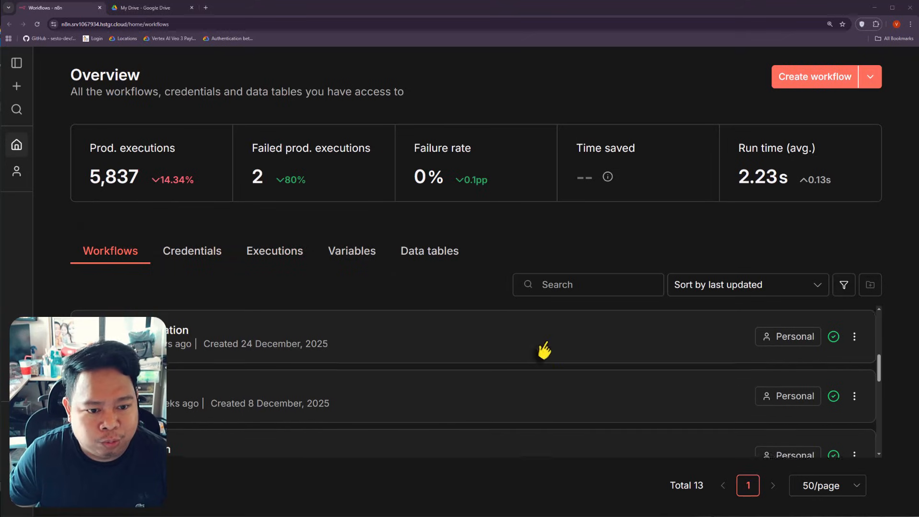
# Step: Scroll through the Overview's list of 13 workflows
pyautogui.scroll(-1, 546, 349)
pyautogui.scroll(1, 549, 350)
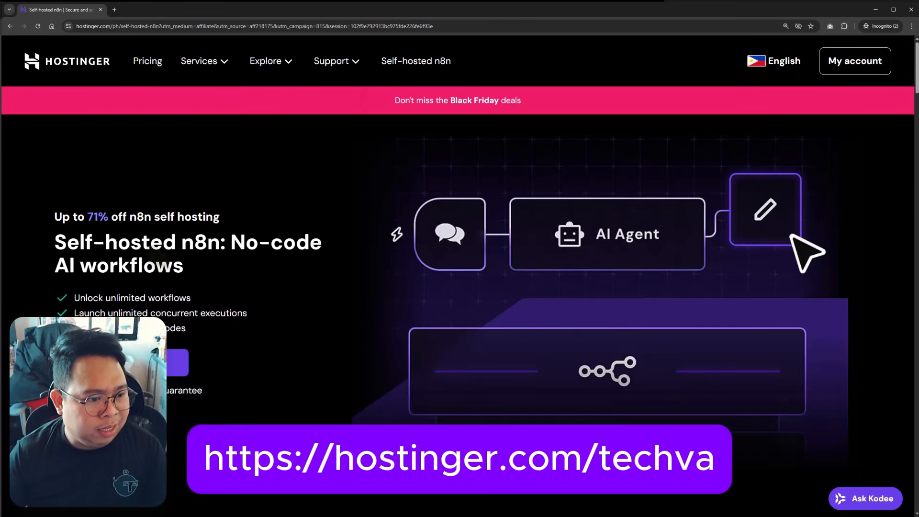
# Step: Jump to the plan prices and add the KVM 2 plan to the cart
pyautogui.click(137, 363)
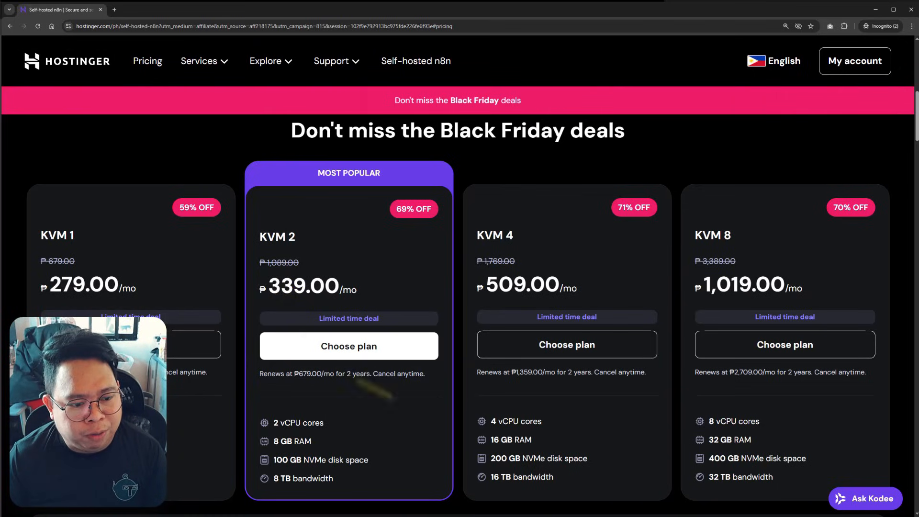
pyautogui.scroll(-1, 380, 385)
pyautogui.scroll(1, 335, 411)
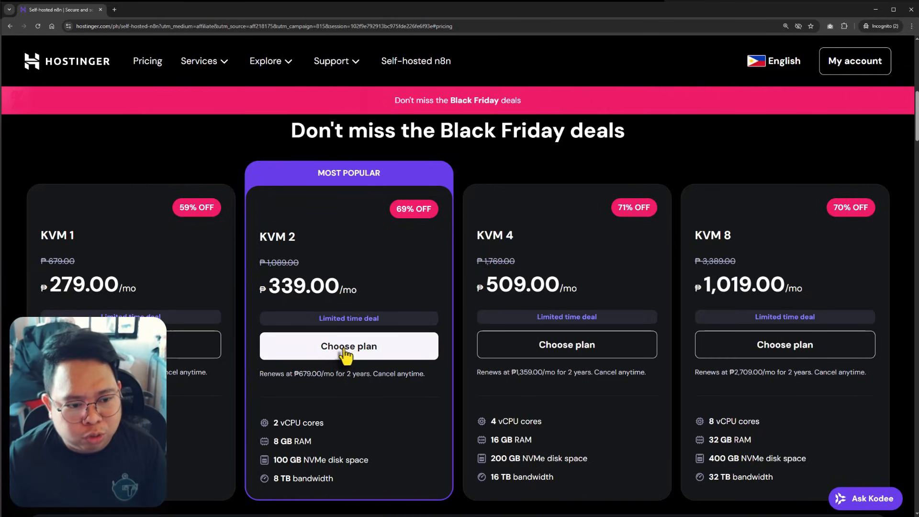
pyautogui.click(309, 348)
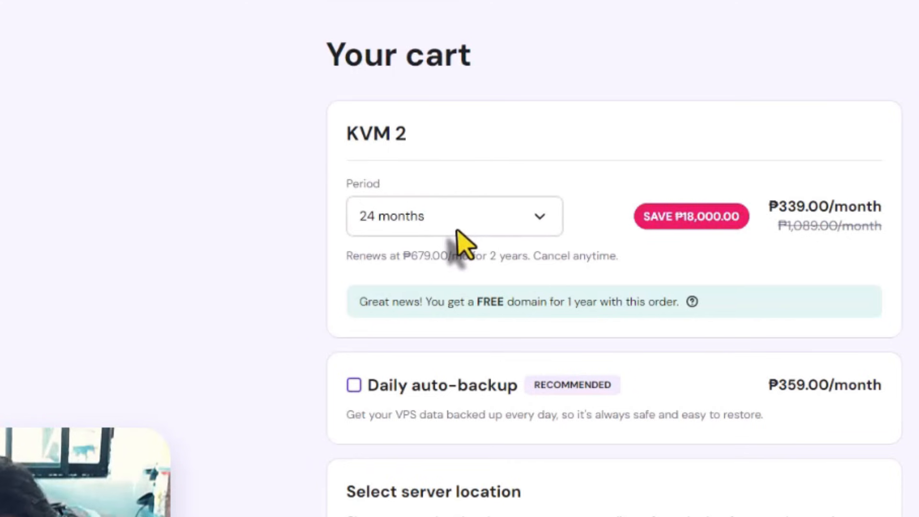
# Step: Switch the KVM 2 cart to a 12-month billing period and apply coupon TECHVA
pyautogui.click(304, 221)
pyautogui.click(399, 301)
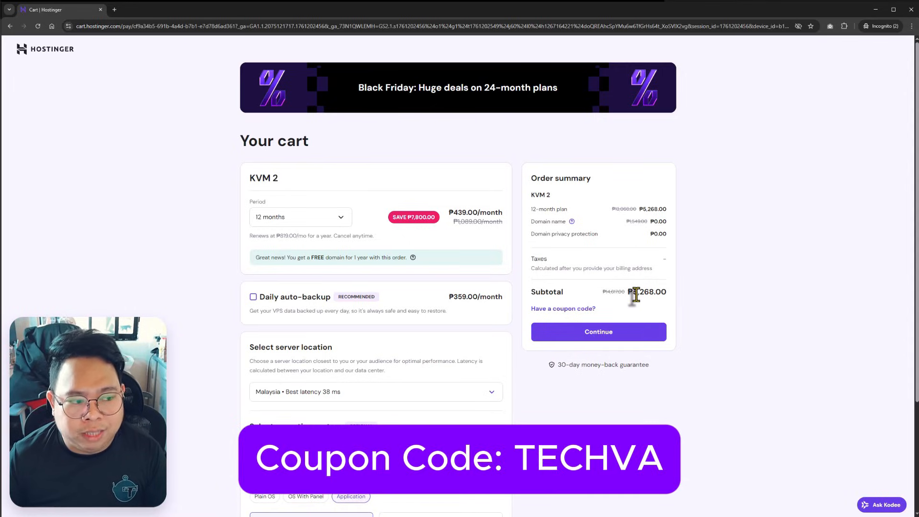
pyautogui.click(558, 310)
pyautogui.click(556, 343)
pyautogui.write('TEC')
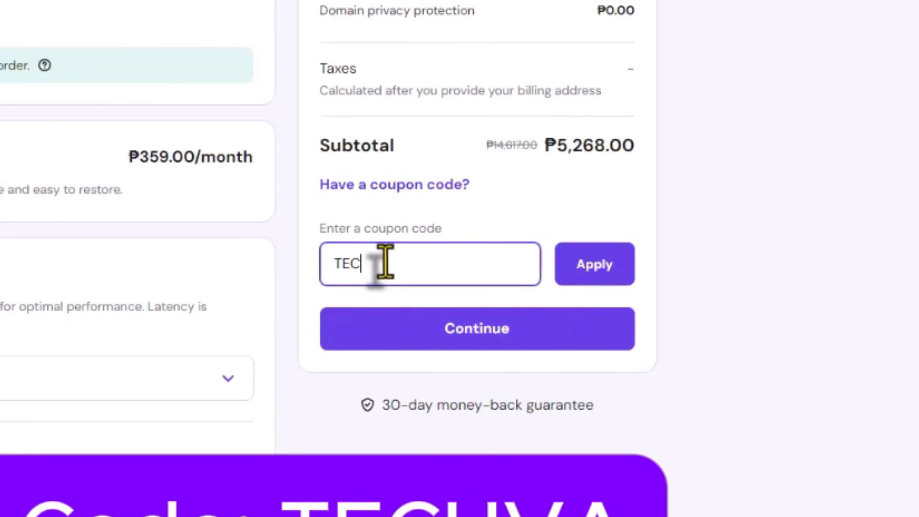
pyautogui.write('HVA')
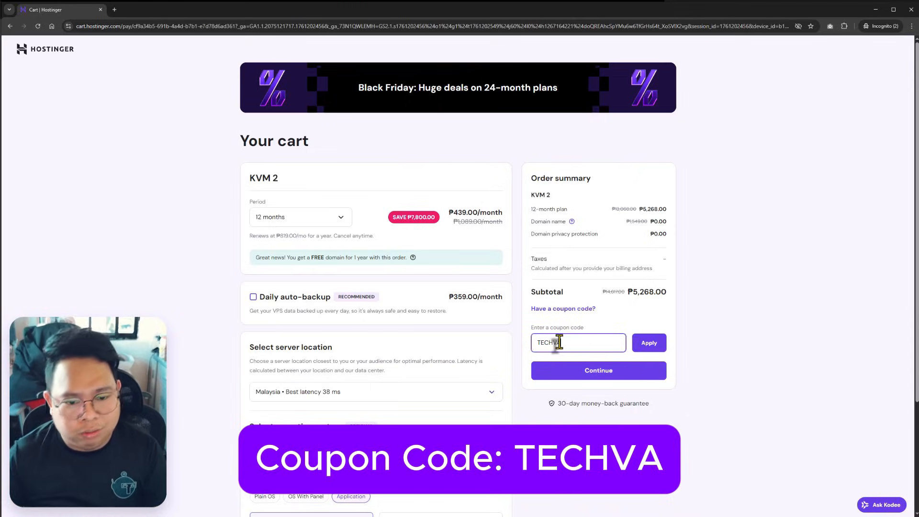
pyautogui.click(655, 347)
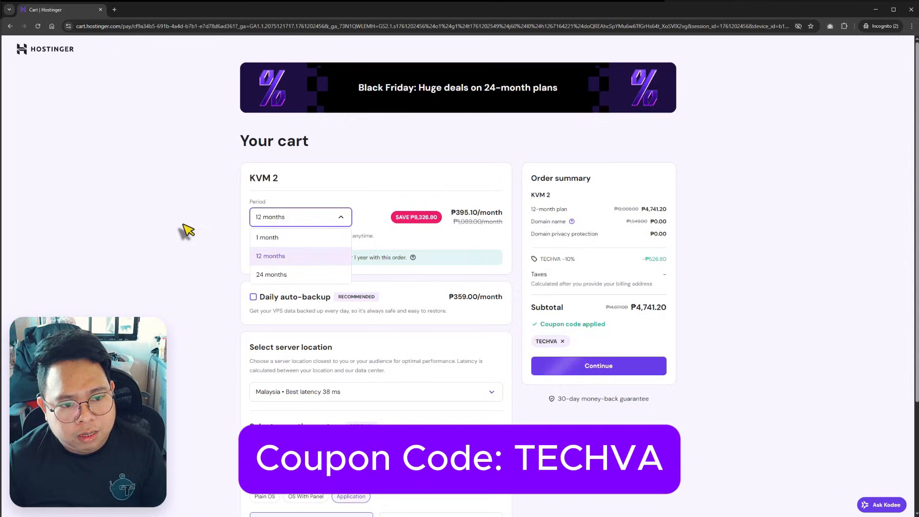
# Step: Compare the 1-month subtotal price, then set the billing period back to 12 months
pyautogui.click(183, 226)
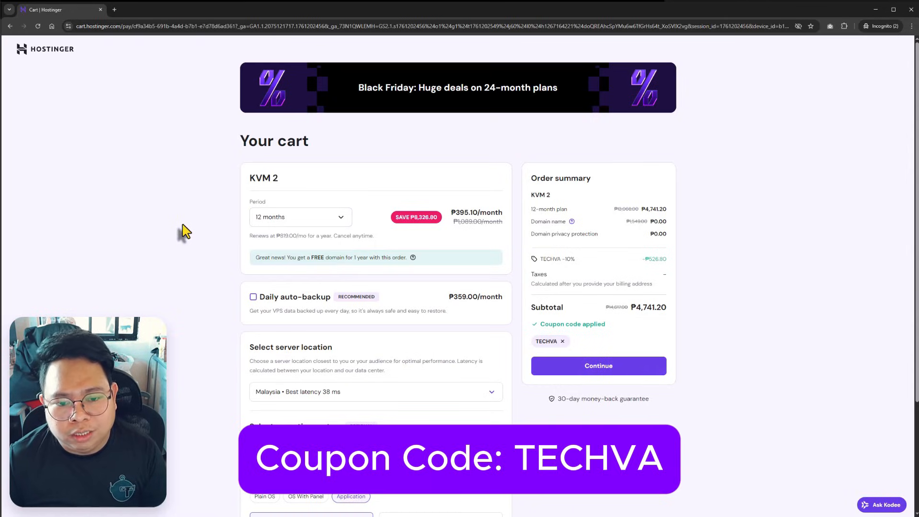
pyautogui.click(321, 218)
pyautogui.click(288, 245)
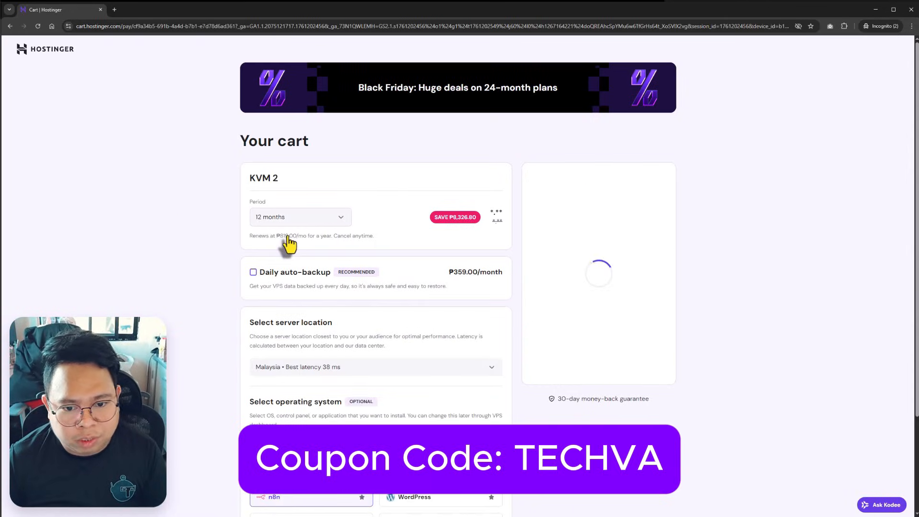
pyautogui.moveTo(639, 270); pyautogui.dragTo(661, 270)
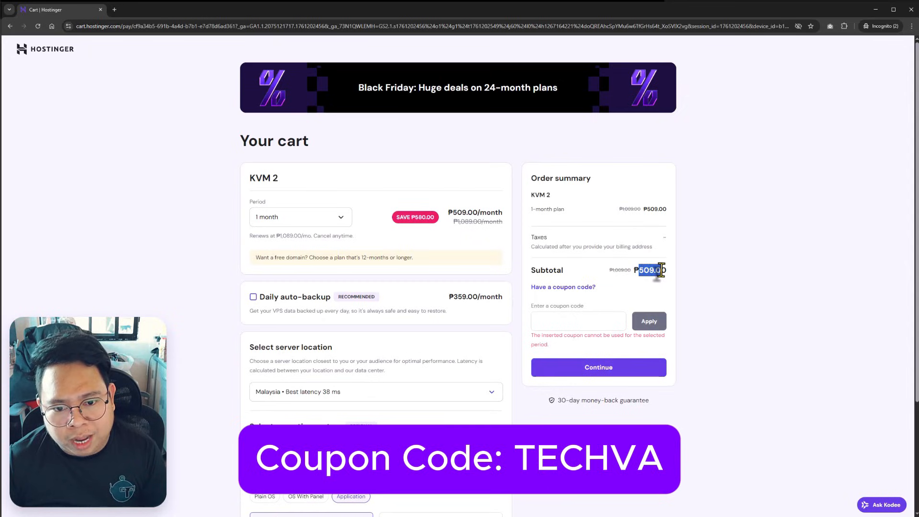
pyautogui.click(307, 222)
pyautogui.click(292, 251)
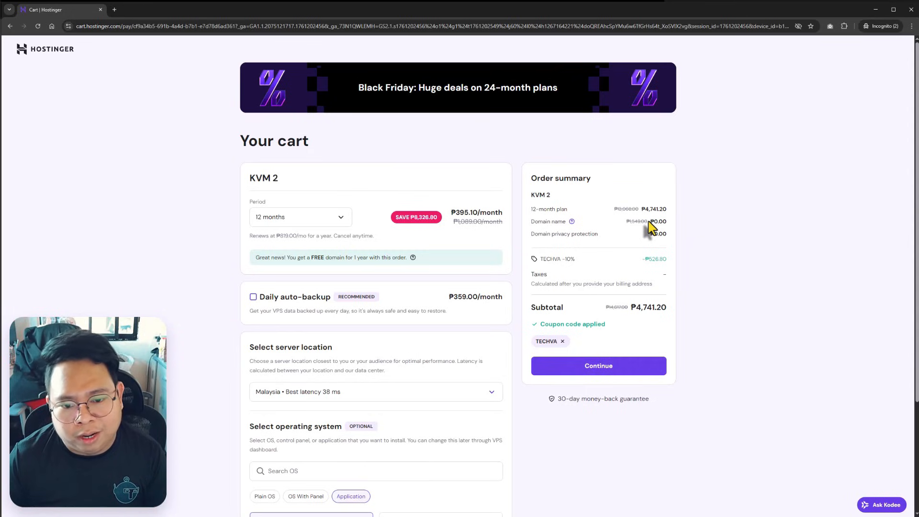
# Step: Review the cart totals and proceed to checkout
pyautogui.scroll(-2, 335, 351)
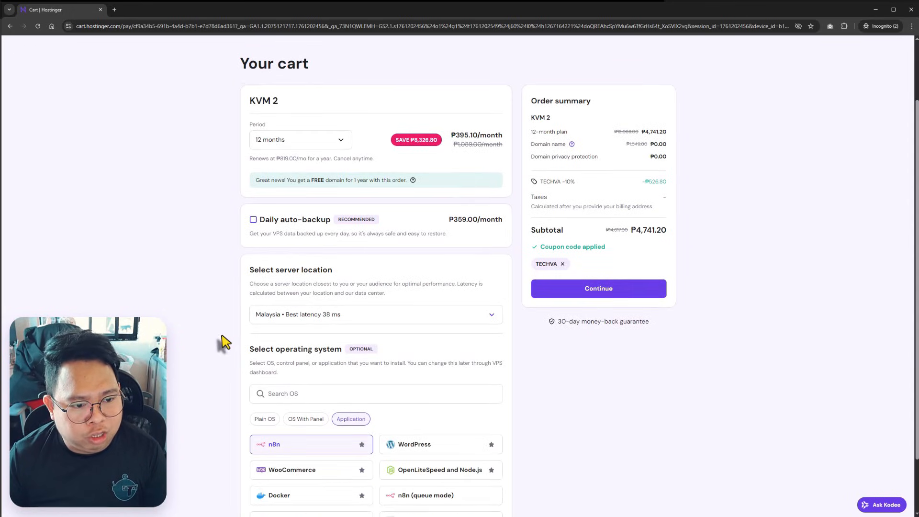
pyautogui.scroll(-1, 225, 343)
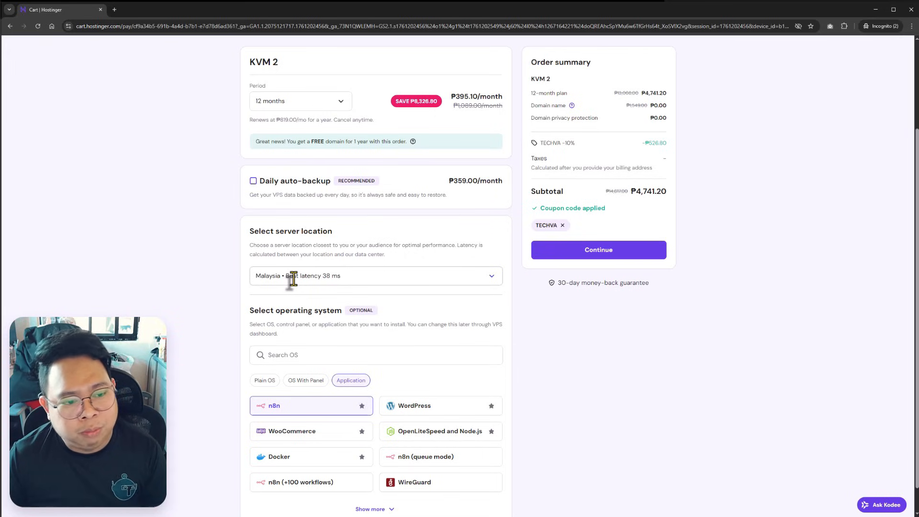
pyautogui.scroll(-1, 289, 335)
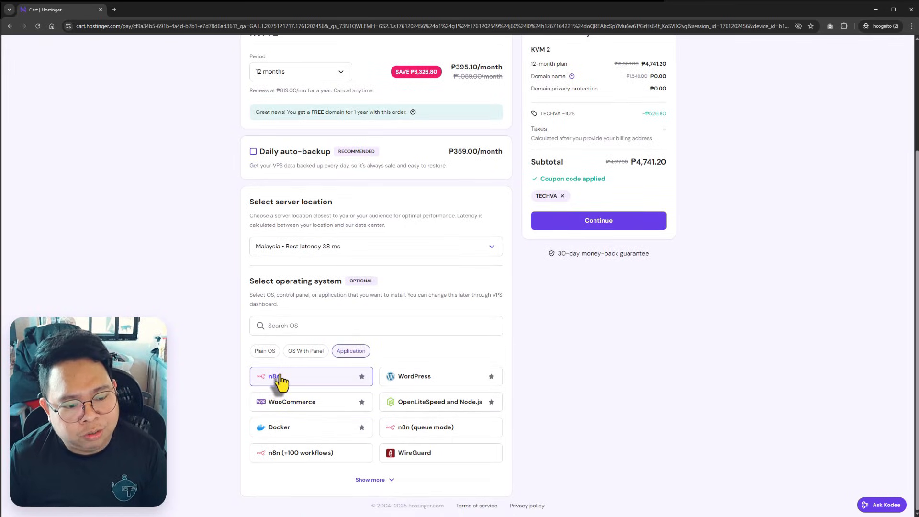
pyautogui.scroll(2, 683, 349)
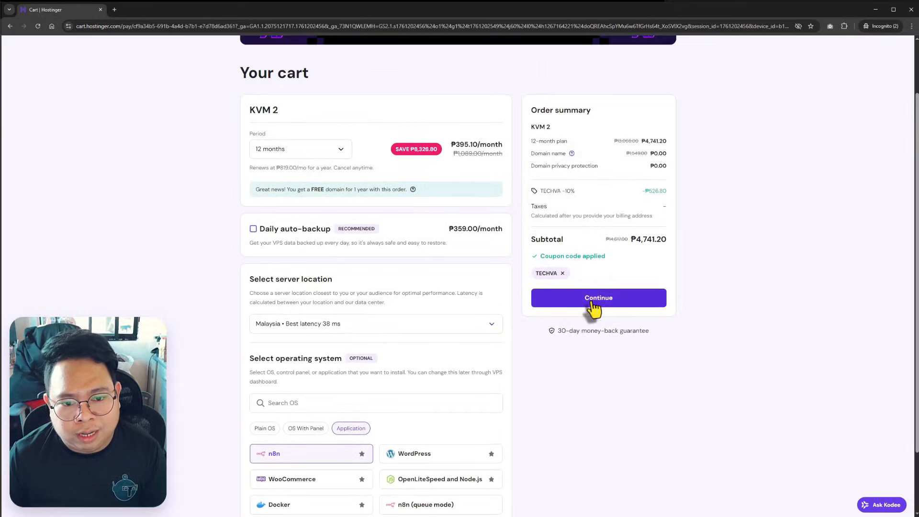
pyautogui.click(605, 306)
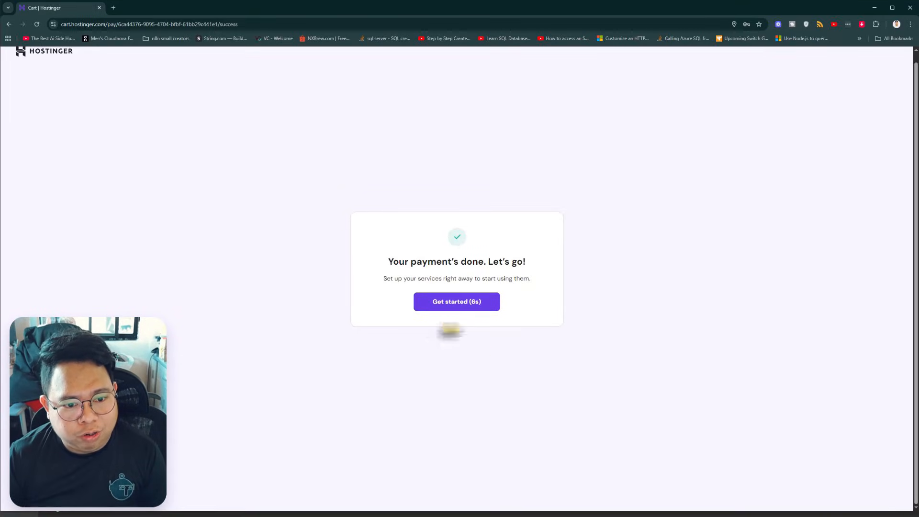
# Step: Enter a root password for the new VPS, keep the malware scanner, and finish setup
pyautogui.click(458, 307)
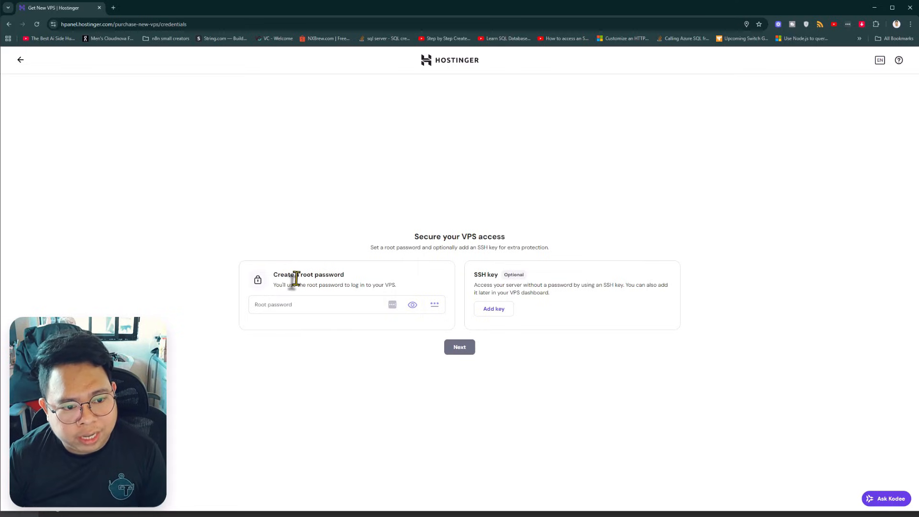
pyautogui.click(305, 303)
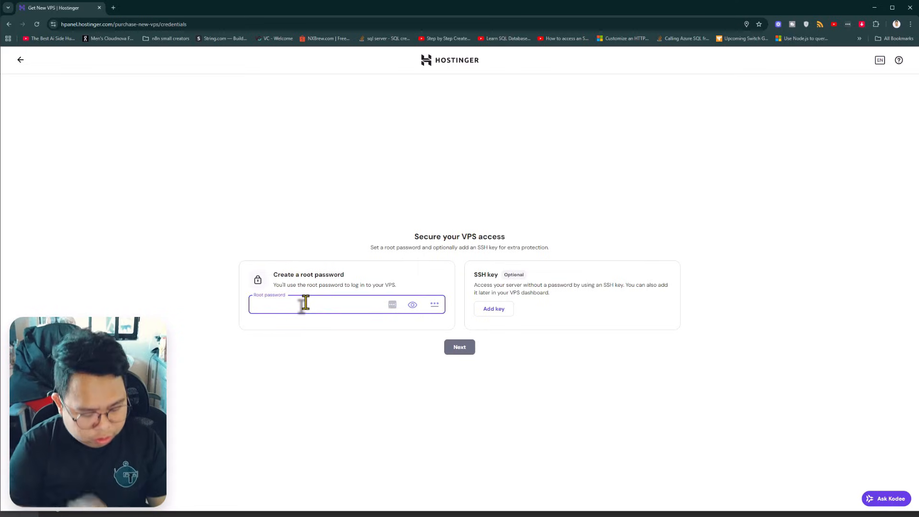
pyautogui.write('•••••••')
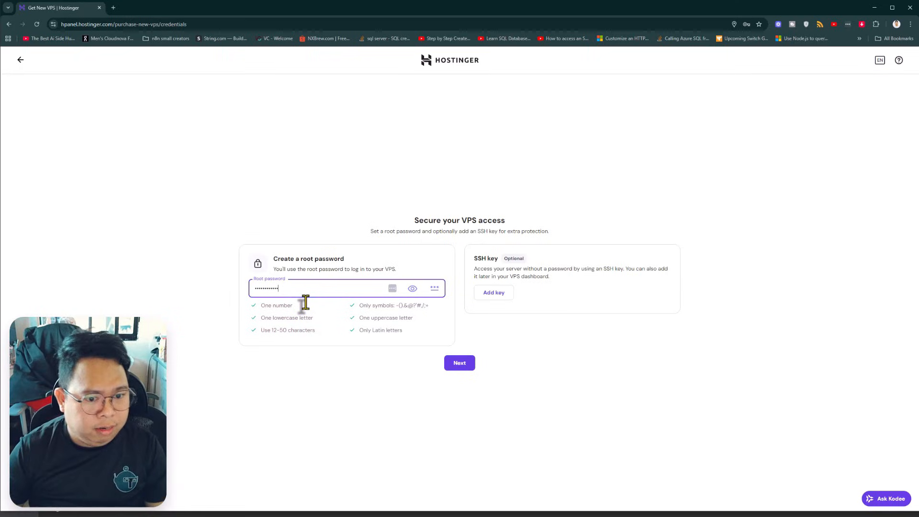
pyautogui.click(459, 364)
pyautogui.hotkey('ctrl', '+')
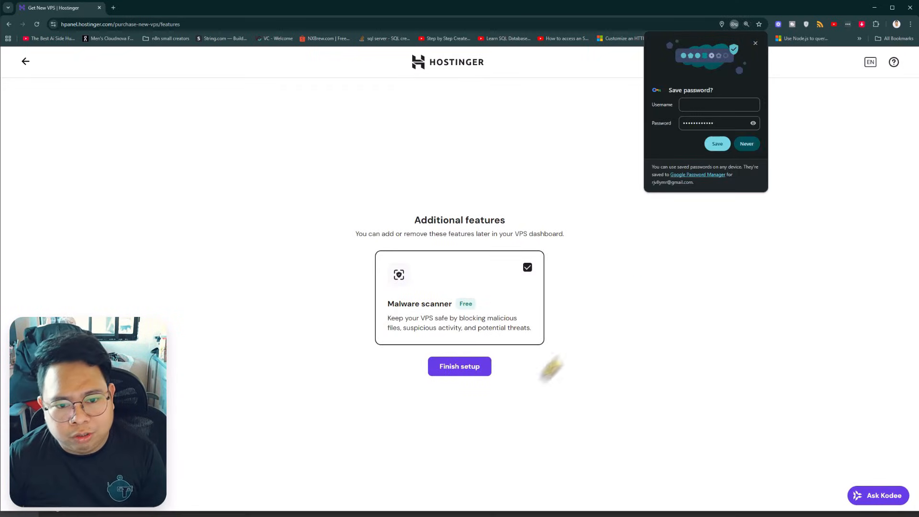
pyautogui.click(463, 370)
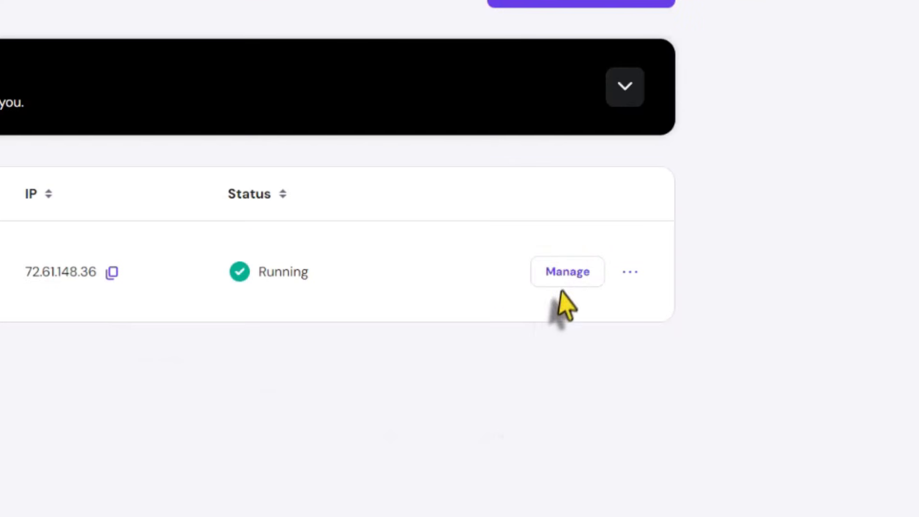
# Step: Open the new VPS overview, dismiss the questionnaire and survey, and copy the server hostname
pyautogui.click(737, 247)
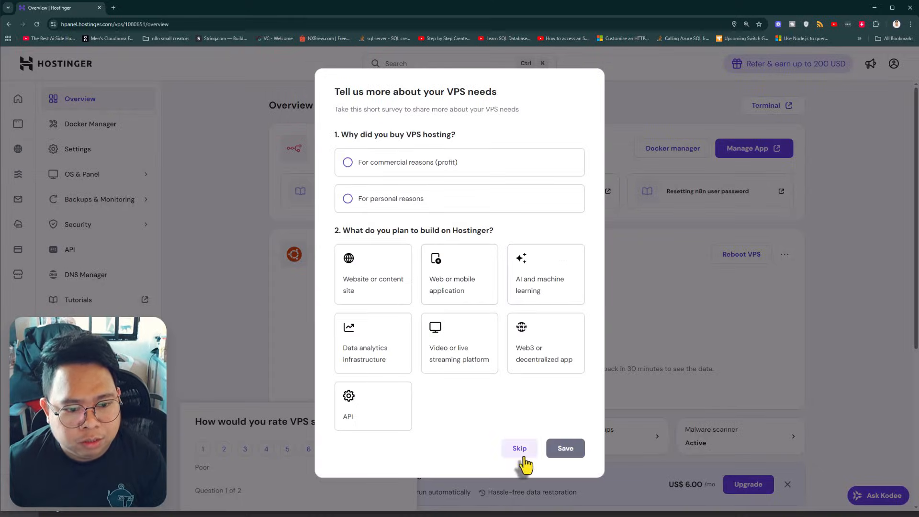
pyautogui.click(519, 452)
pyautogui.click(393, 421)
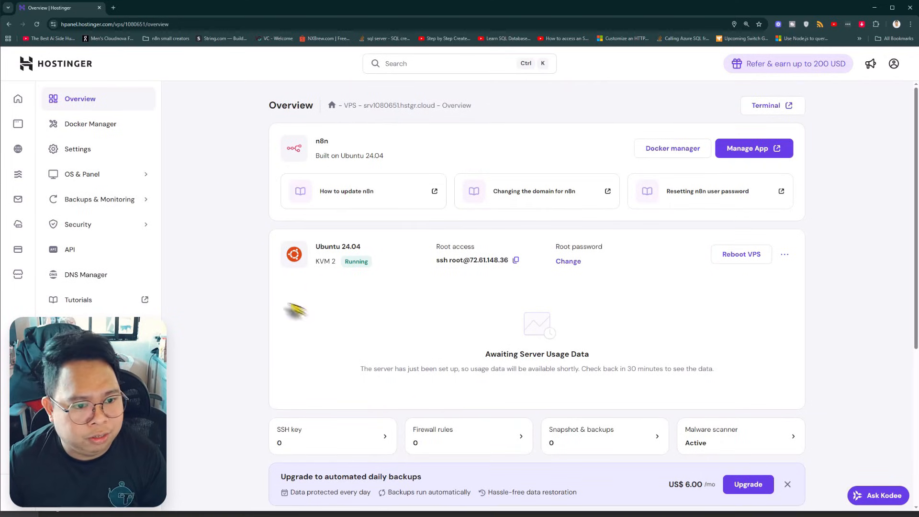
pyautogui.scroll(-4, 287, 306)
pyautogui.scroll(4, 253, 325)
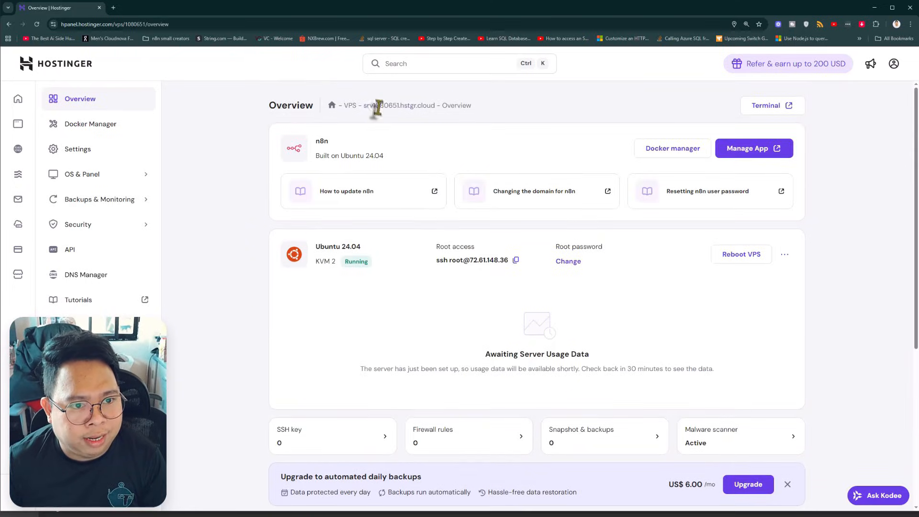
pyautogui.moveTo(364, 105); pyautogui.dragTo(435, 105)
pyautogui.hotkey('ctrl', 'c')
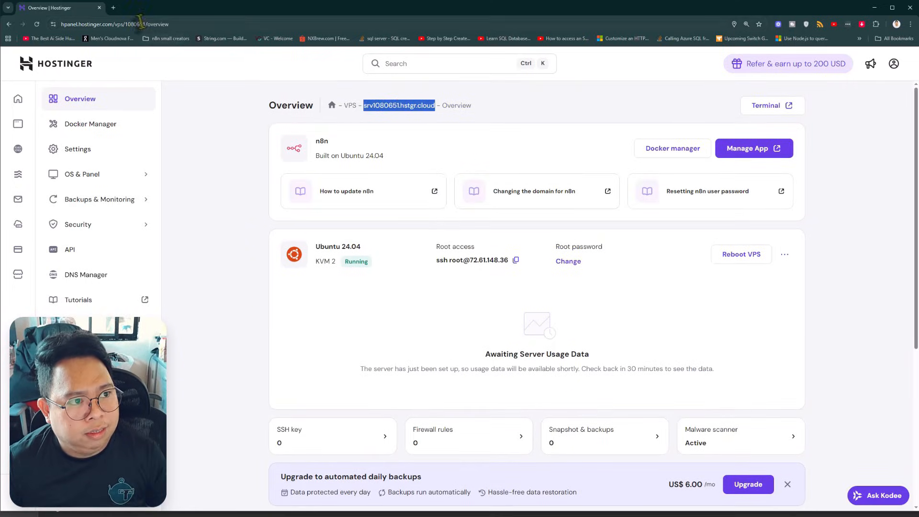
# Step: Load n8n.<hostname> in a new browser tab
pyautogui.click(114, 8)
pyautogui.write('n8n.')
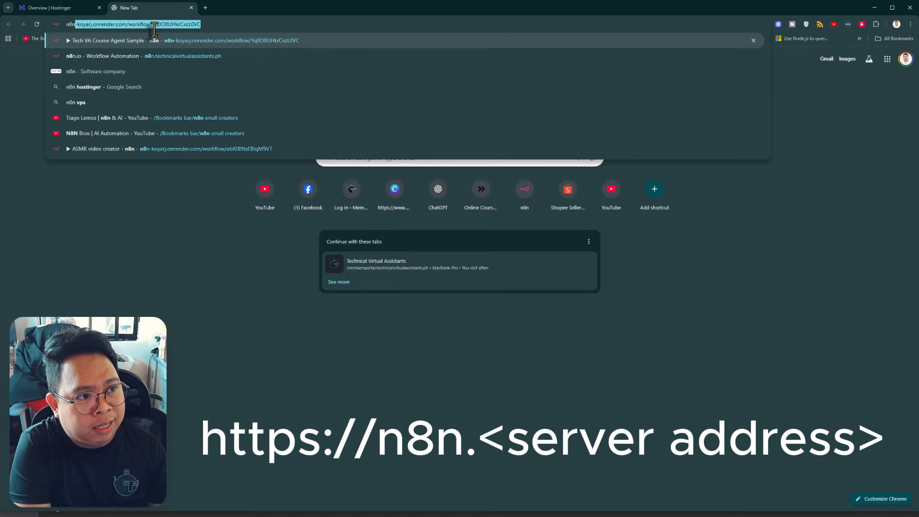
pyautogui.hotkey('ctrl', 'v')
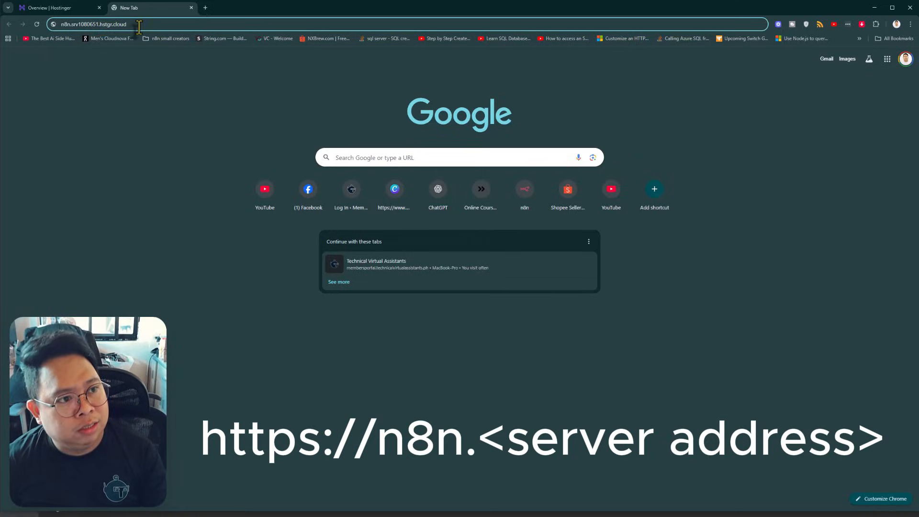
pyautogui.press('Return')
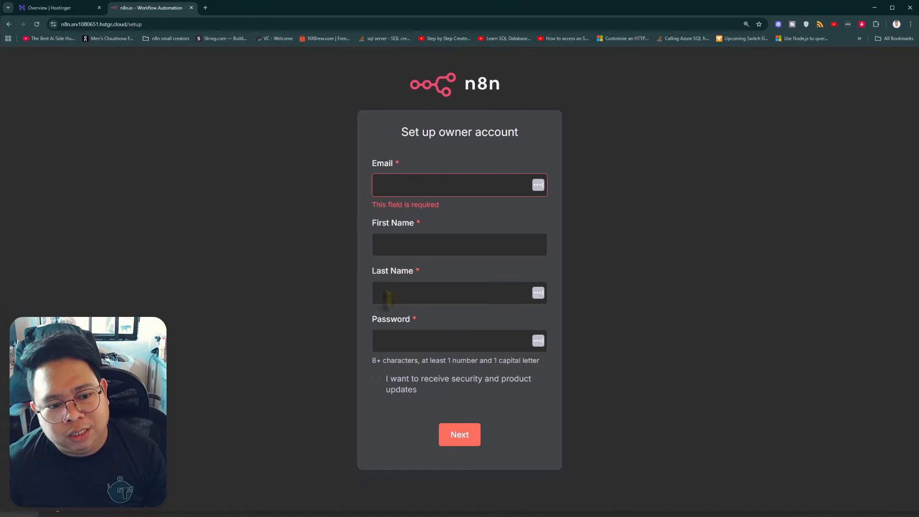
# Step: Fill in the owner account details, skip the survey, request the free license key, and open its email
pyautogui.click(394, 184)
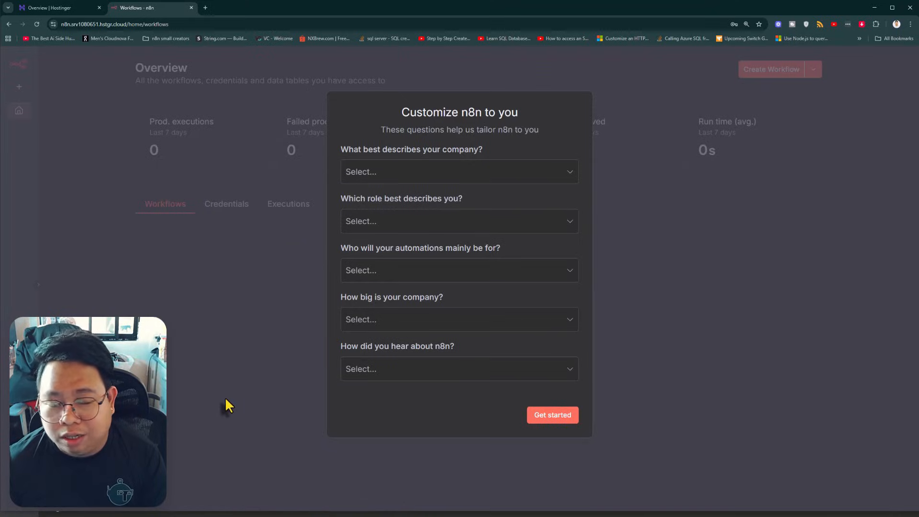
pyautogui.click(547, 415)
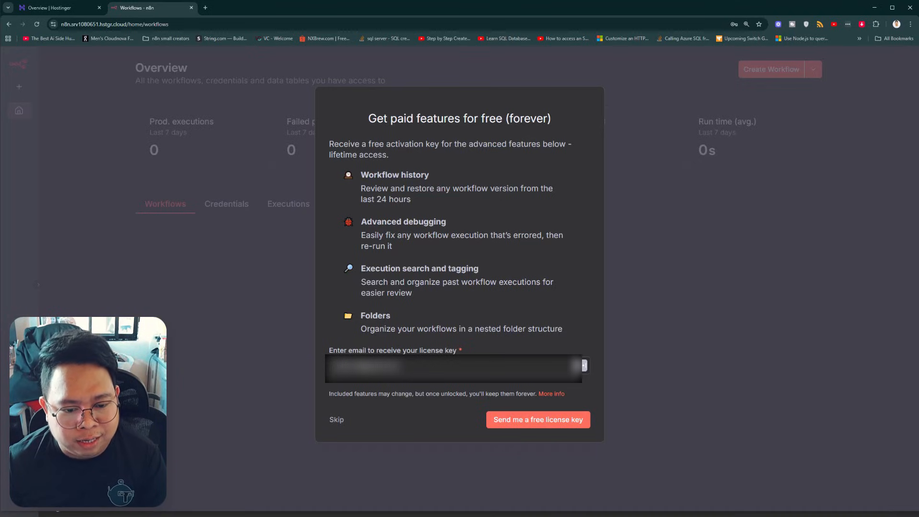
pyautogui.click(546, 423)
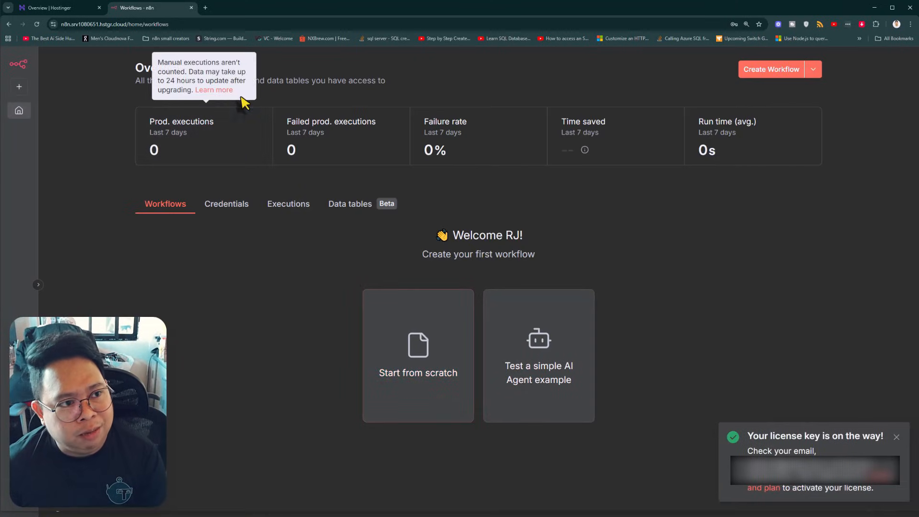
pyautogui.click(205, 8)
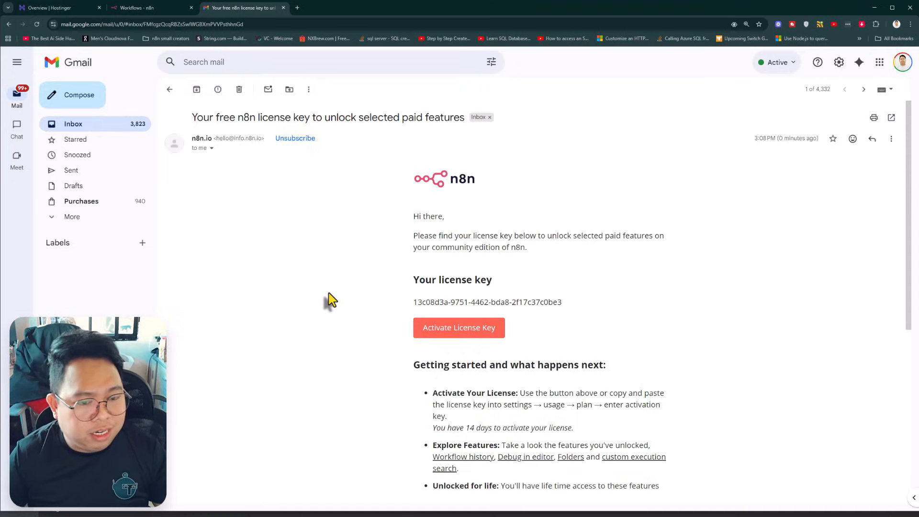
# Step: Copy the license key from the n8n email and return to the n8n tab
pyautogui.tripleClick(522, 306)
pyautogui.hotkey('ctrl', 'c')
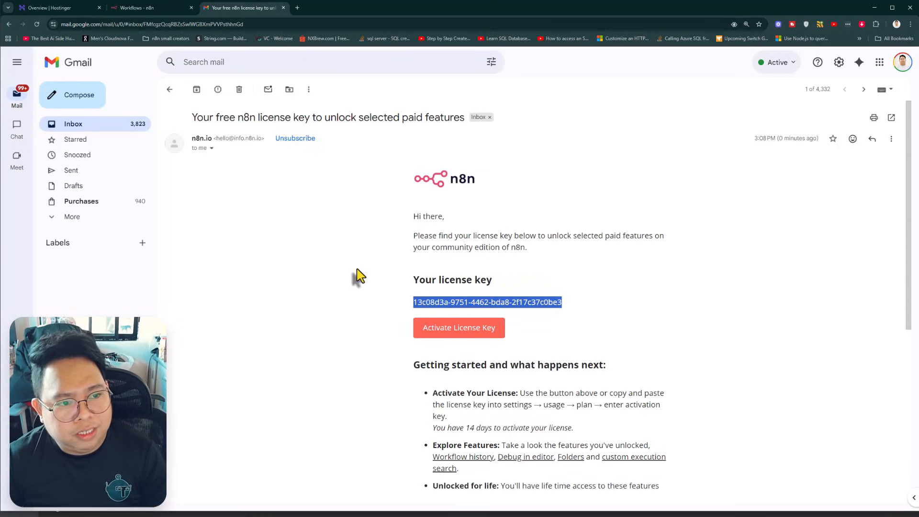
pyautogui.click(359, 276)
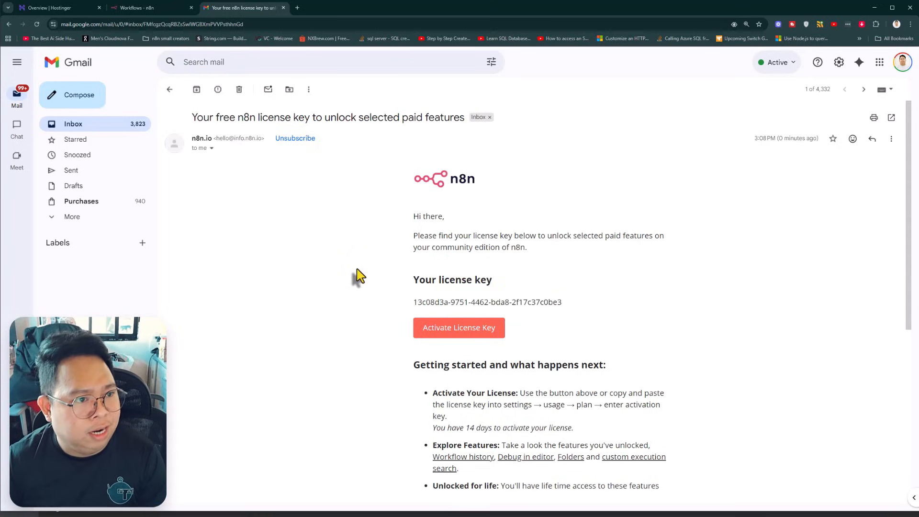
pyautogui.click(138, 8)
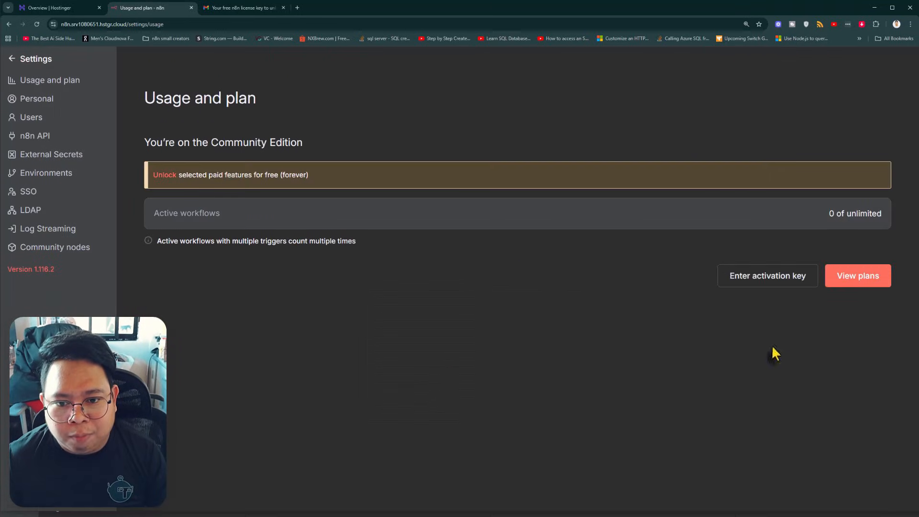
# Step: Paste the copied license key into the activation dialog and activate it
pyautogui.click(765, 283)
pyautogui.hotkey('ctrl', 'v')
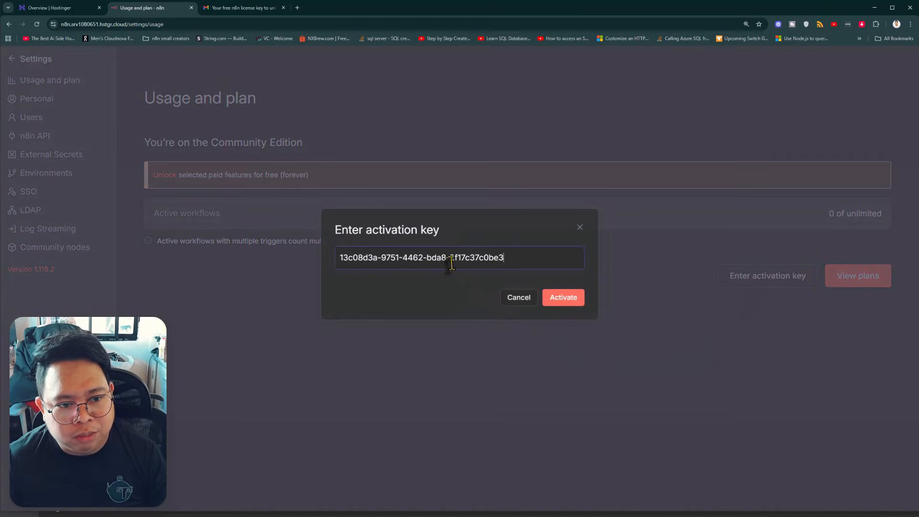
pyautogui.click(563, 297)
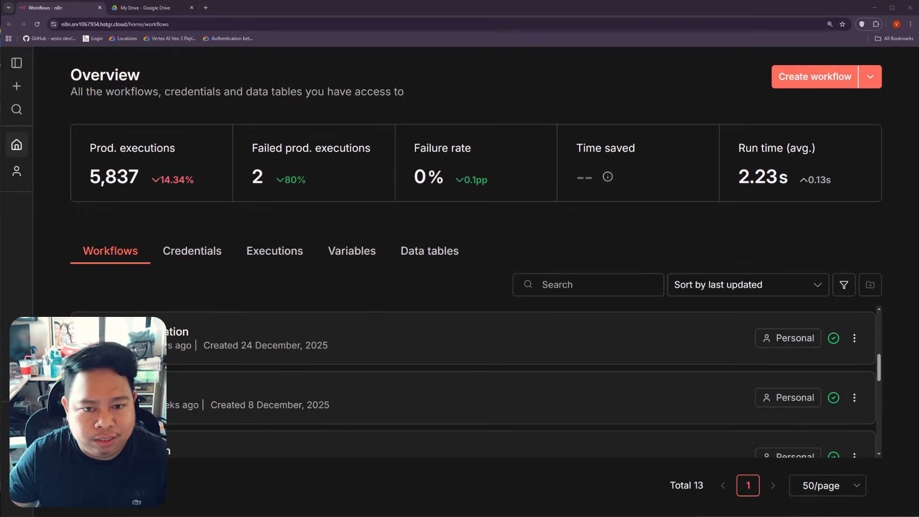
# Step: Create a new workflow named 'Auto Sort Files on Google Drive'
pyautogui.click(814, 85)
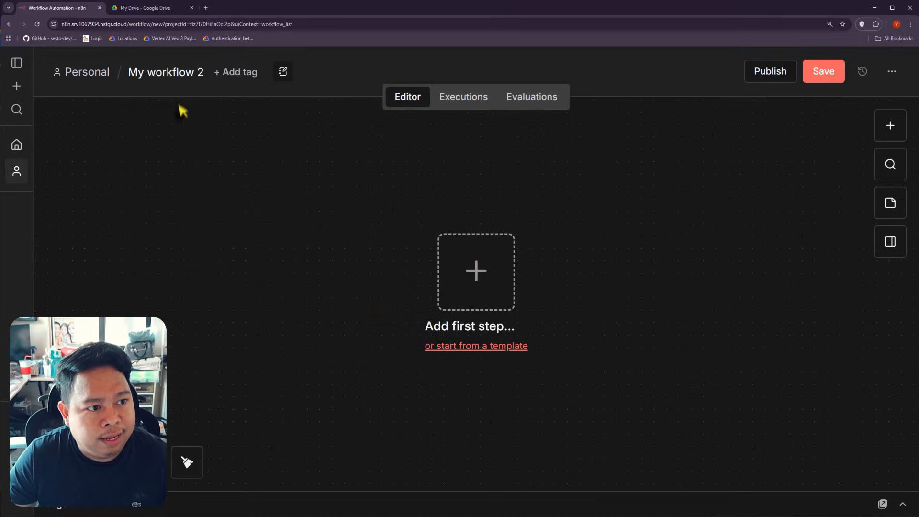
pyautogui.click(174, 74)
pyautogui.write('Au')
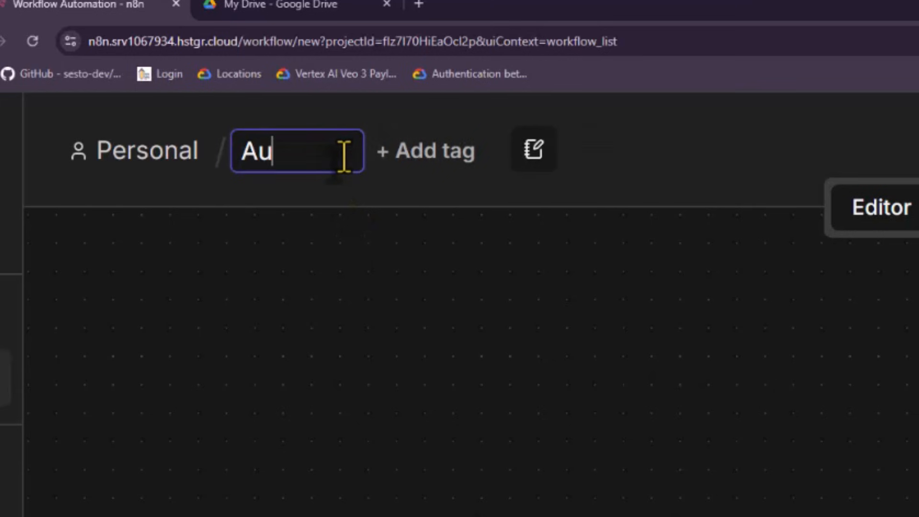
pyautogui.write('to Sort Files on Googl')
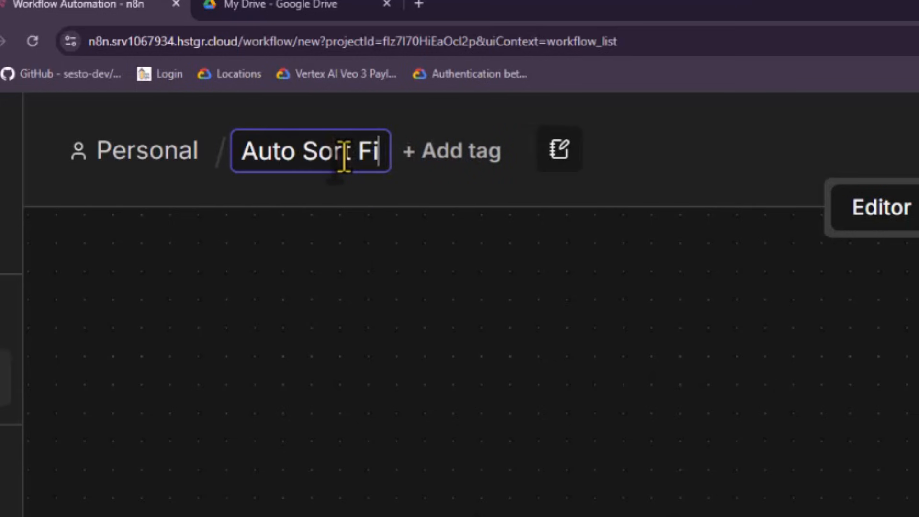
pyautogui.write('e Drive')
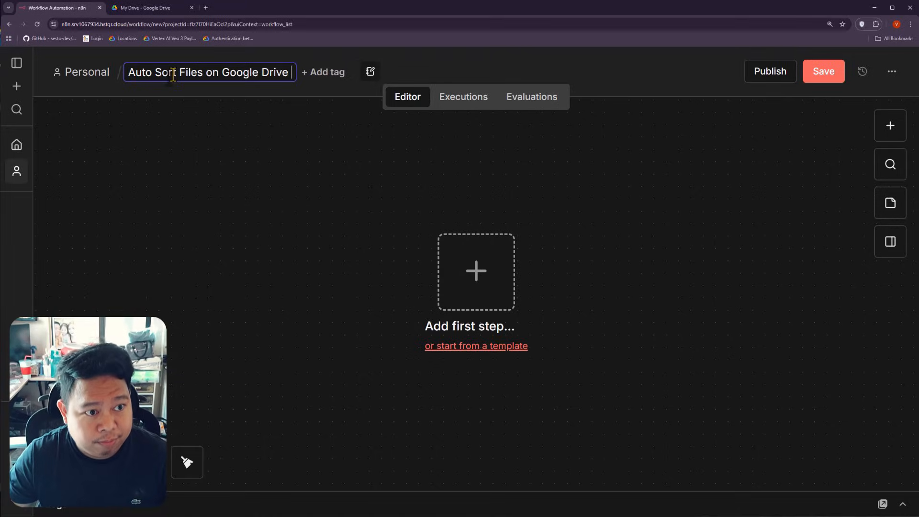
pyautogui.click(254, 133)
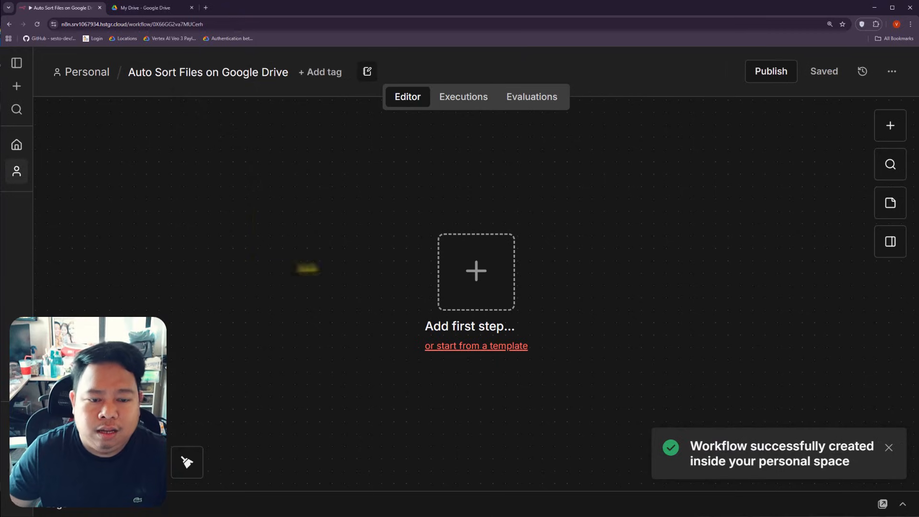
# Step: Add a Google Drive trigger set to 'On changes involving a specific folder'
pyautogui.moveTo(476, 273); pyautogui.dragTo(264, 256)
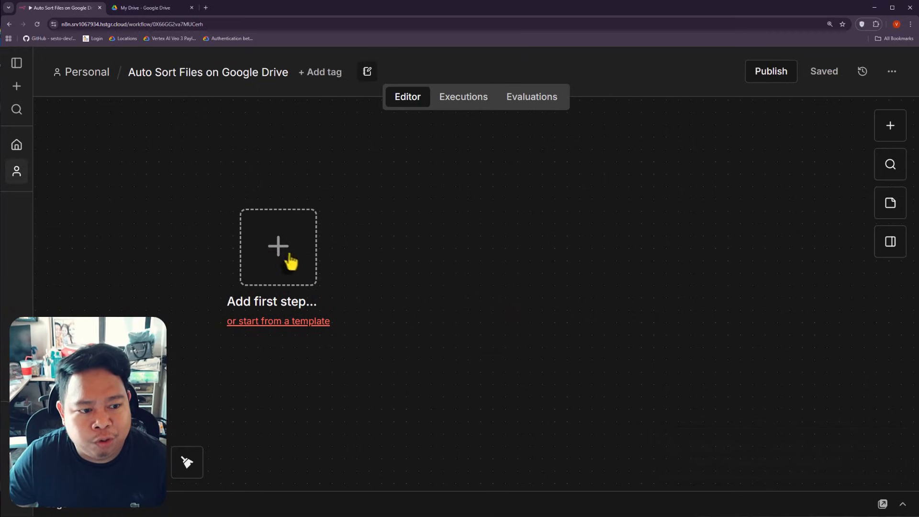
pyautogui.click(287, 258)
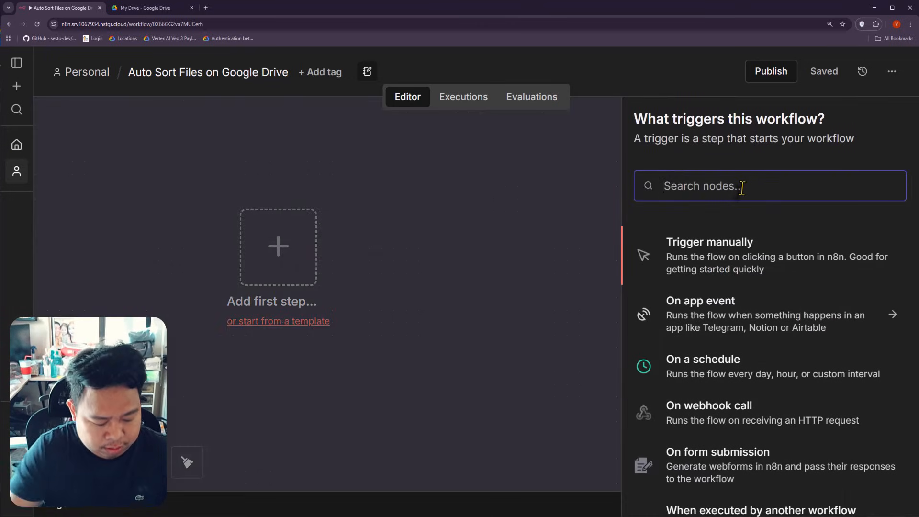
pyautogui.write('google')
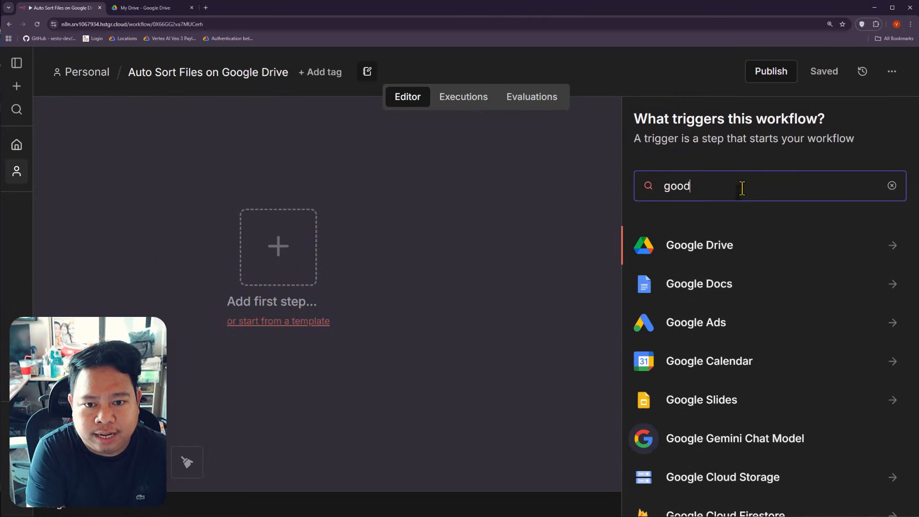
pyautogui.click(704, 251)
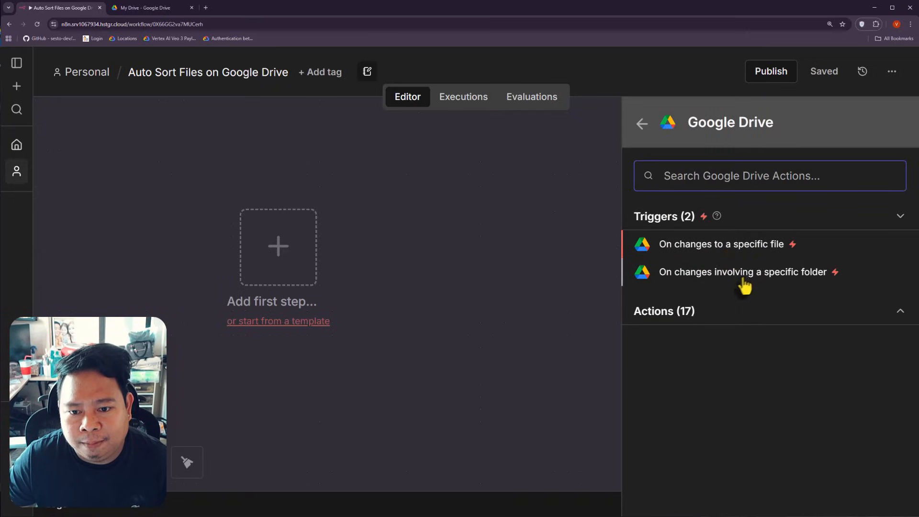
pyautogui.click(786, 275)
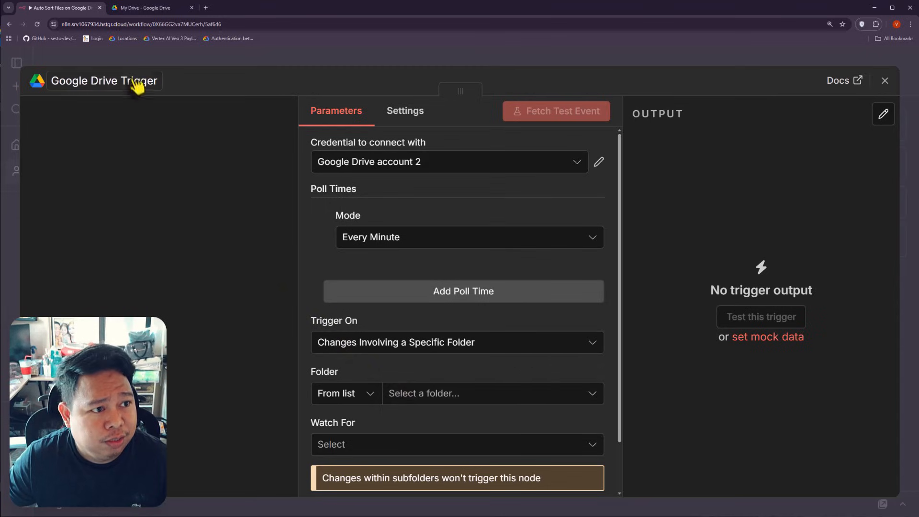
pyautogui.click(135, 13)
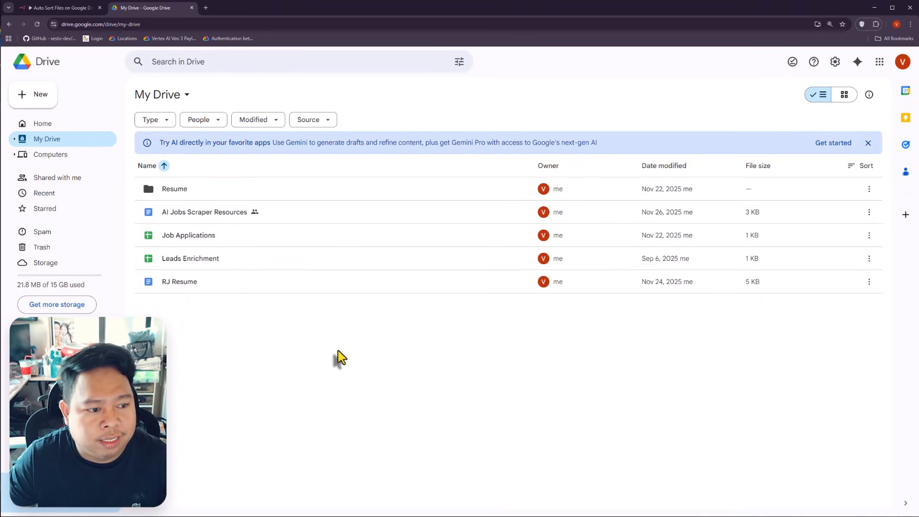
# Step: Create an 'Auto Sort Files' folder in My Drive and open it
pyautogui.rightClick(268, 330)
pyautogui.click(320, 335)
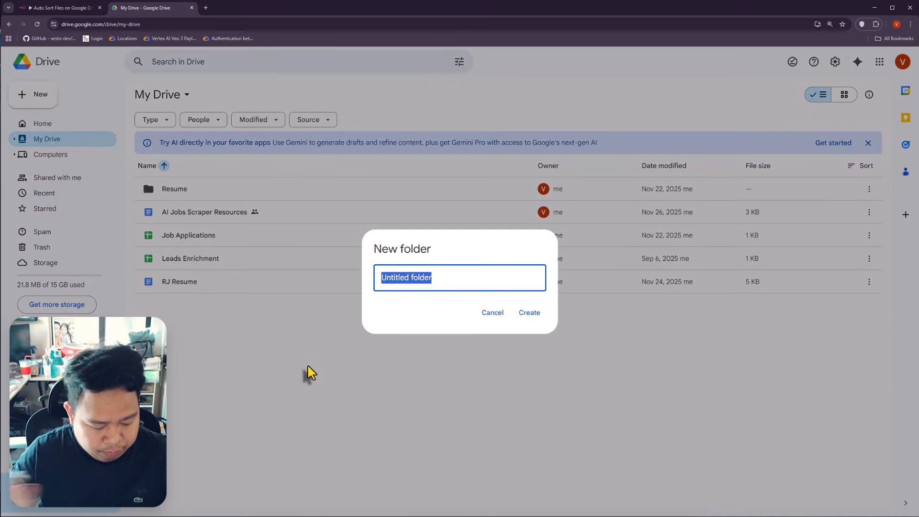
pyautogui.write('Auto Sort')
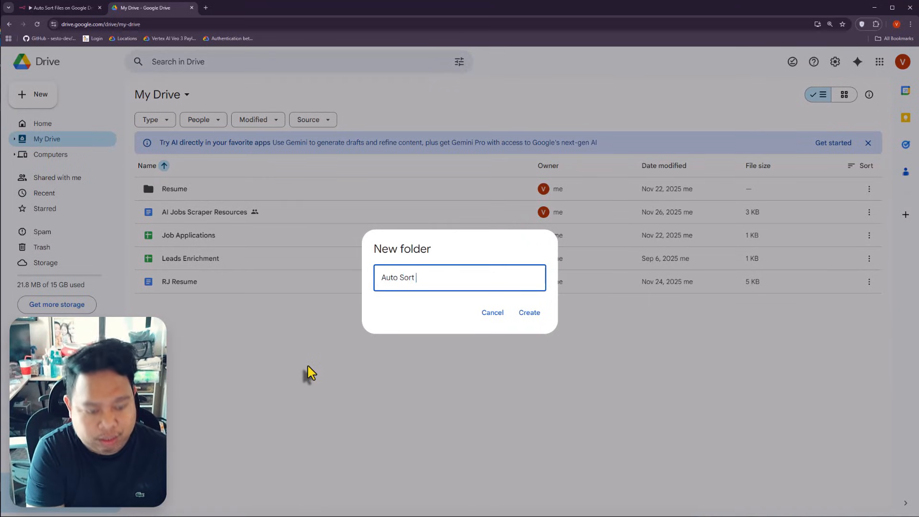
pyautogui.write(' Files')
pyautogui.press('Return')
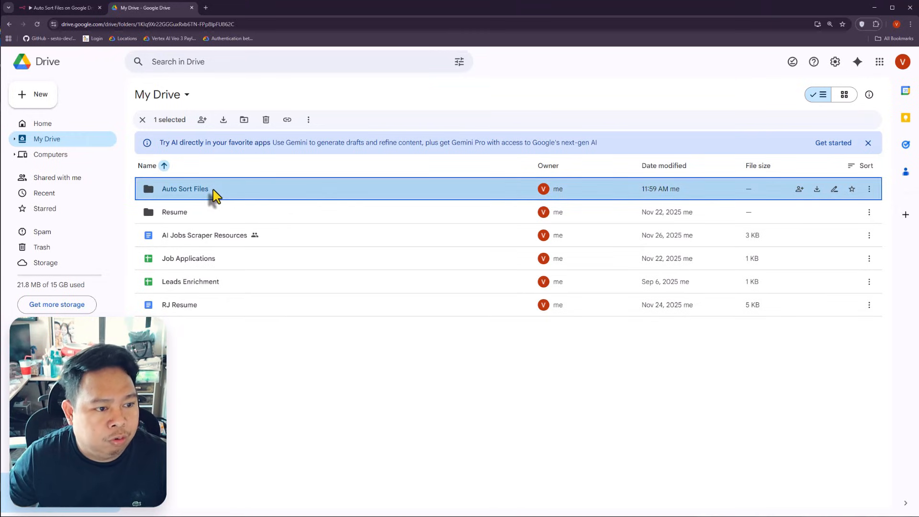
pyautogui.doubleClick(214, 194)
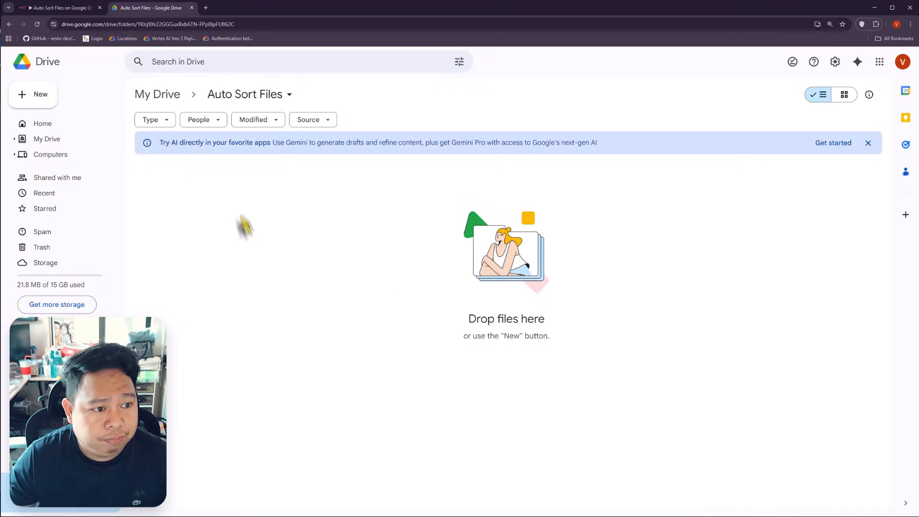
# Step: Add subfolders Contracts & Legal, Finance and General
pyautogui.rightClick(251, 189)
pyautogui.click(292, 200)
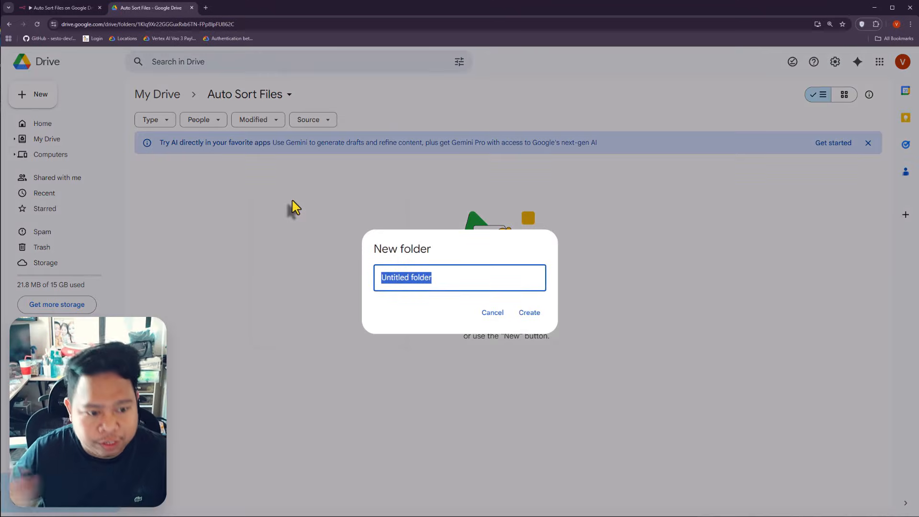
pyautogui.write('Contracts & Legal')
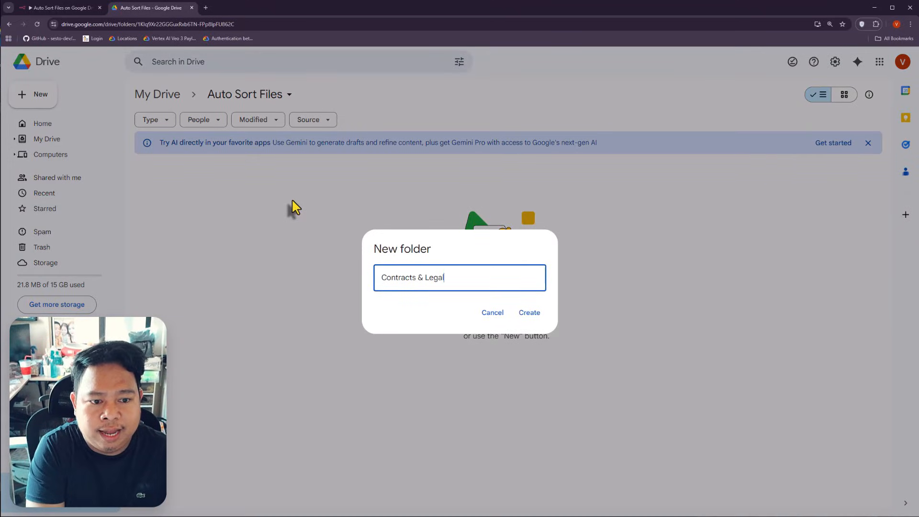
pyautogui.press('Return')
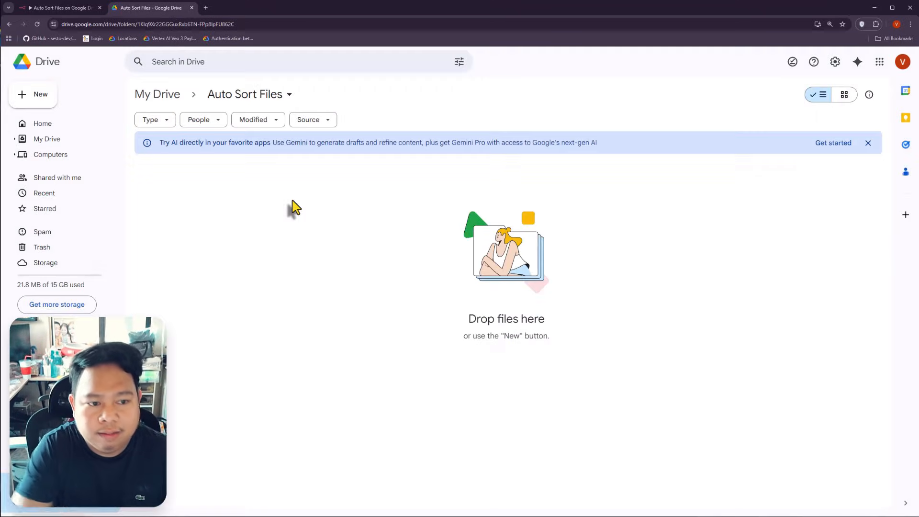
pyautogui.rightClick(302, 290)
pyautogui.click(355, 298)
pyautogui.write('Finance')
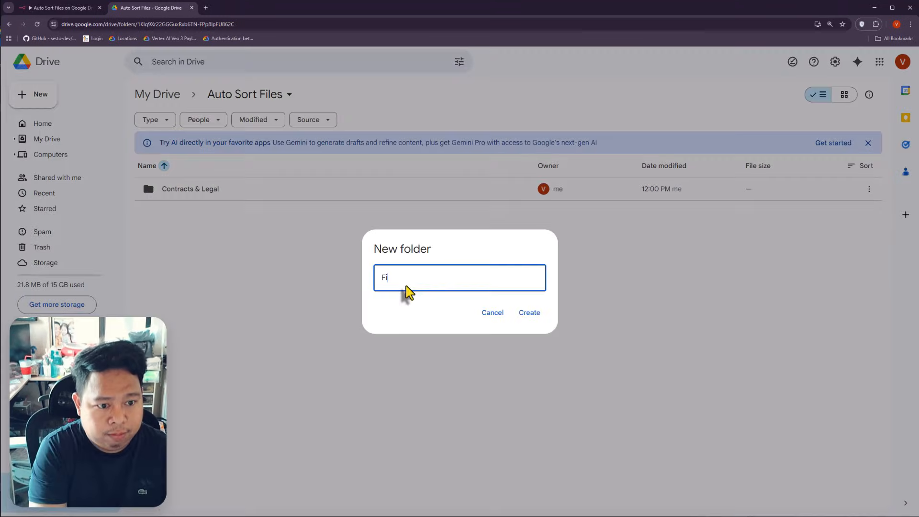
pyautogui.press('Return')
pyautogui.hotkey('shift', 'f')
pyautogui.write('Generta')
pyautogui.press('BackSpace')
pyautogui.press('BackSpace')
pyautogui.write('al')
pyautogui.press('Return')
# Step: Add subfolders Images or Graphics, Learning & Resources, Projects and Templates
pyautogui.hotkey('shift', 'f')
pyautogui.write('Ima')
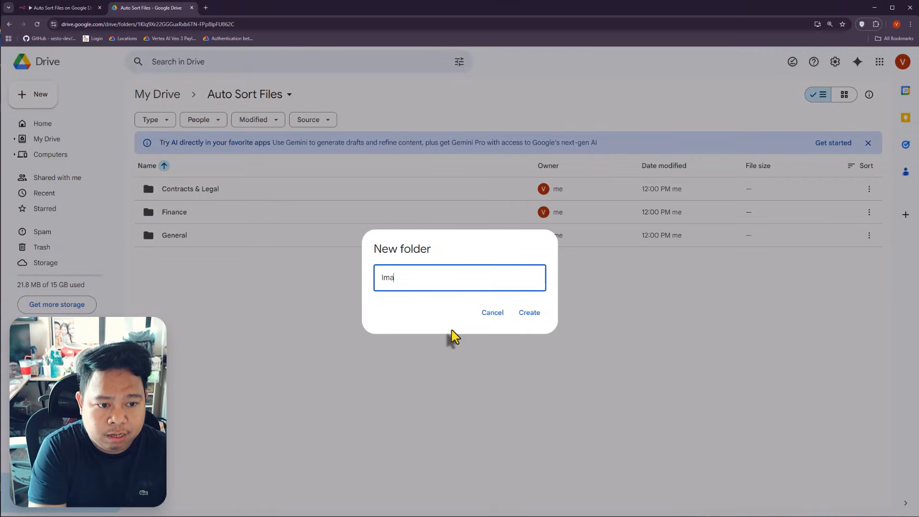
pyautogui.write('ges or Graph')
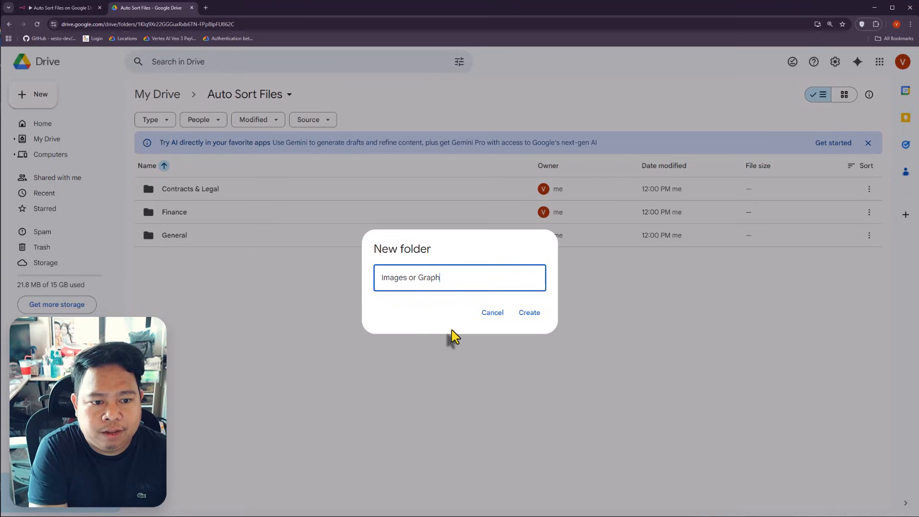
pyautogui.write('ics')
pyautogui.press('Return')
pyautogui.hotkey('shift', 'f')
pyautogui.write(':ea')
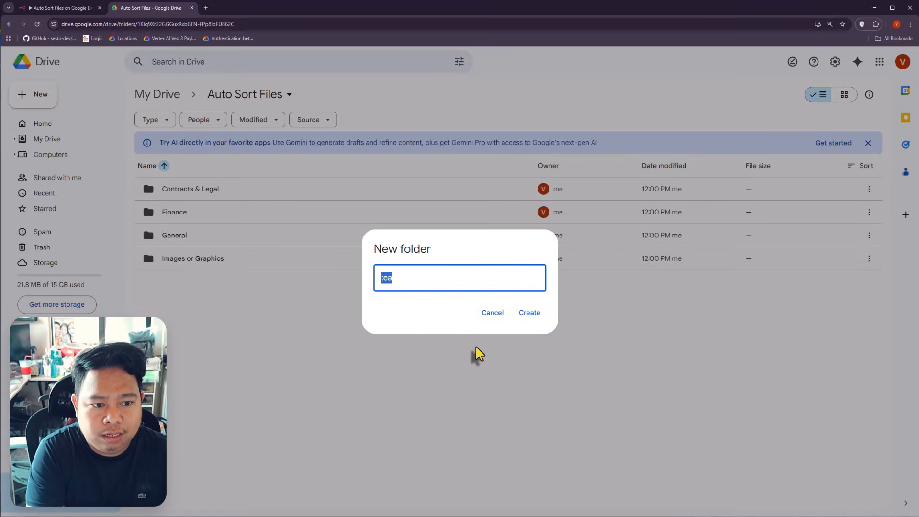
pyautogui.write('Learning an')
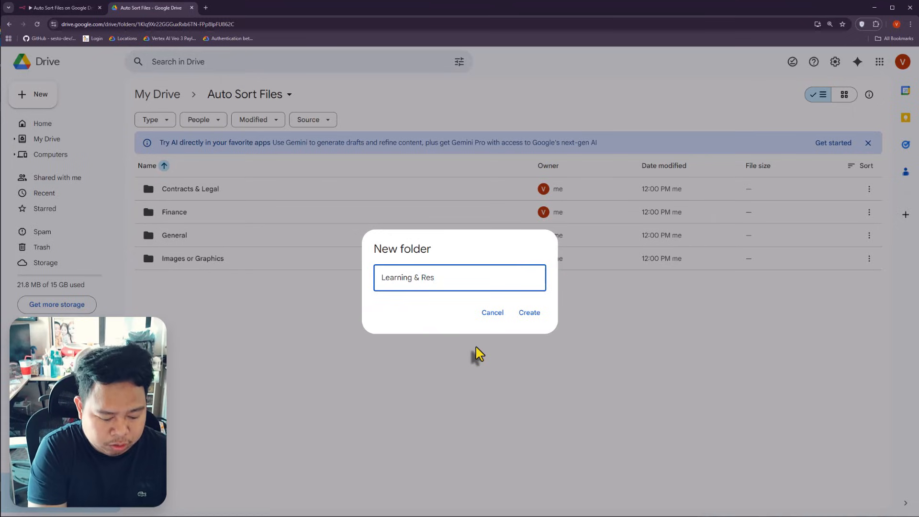
pyautogui.write('ces')
pyautogui.click(529, 312)
pyautogui.hotkey('shift', 'f')
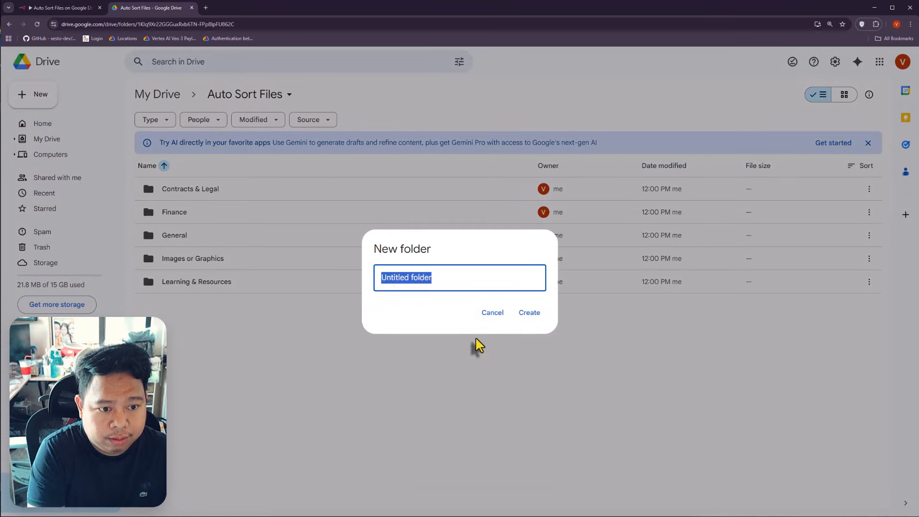
pyautogui.write('Projects')
pyautogui.press('Return')
pyautogui.hotkey('shift', 'f')
pyautogui.write('Templates')
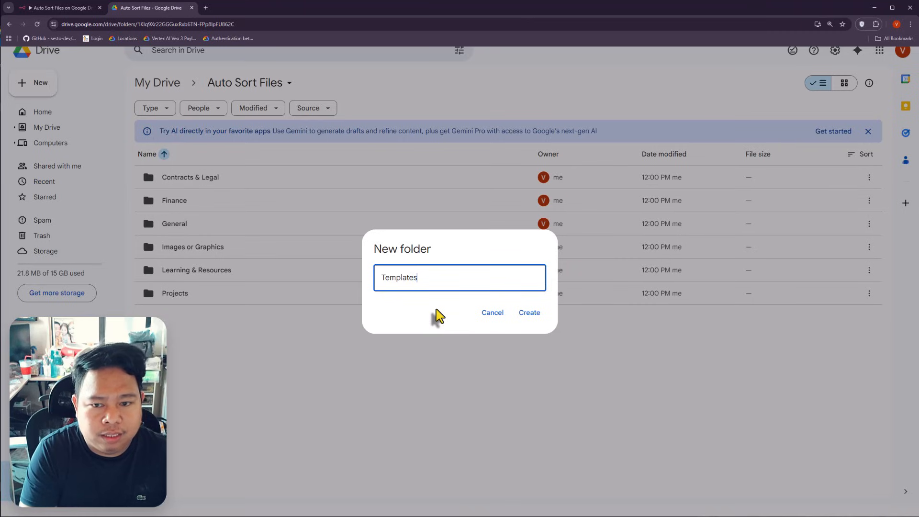
pyautogui.press('Return')
pyautogui.click(321, 389)
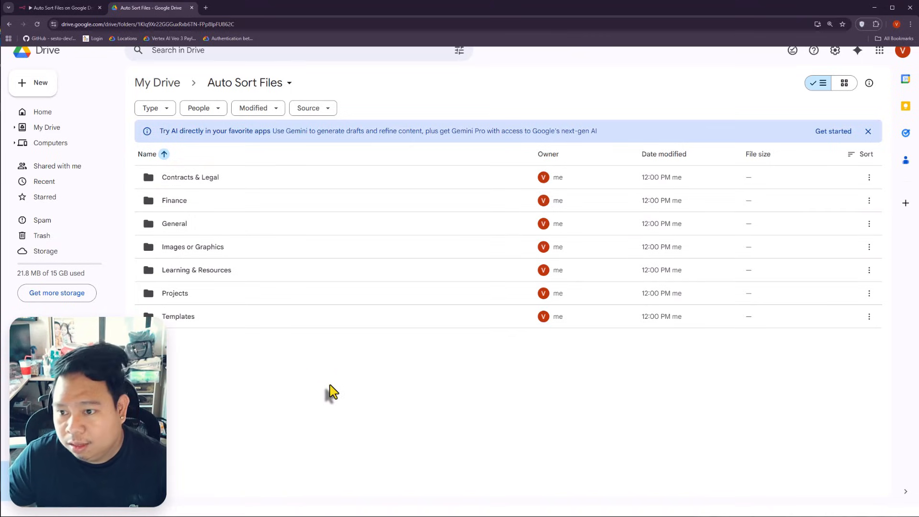
# Step: Start a new Google Drive OAuth2 credential for the trigger, then open a blank browser tab
pyautogui.click(61, 11)
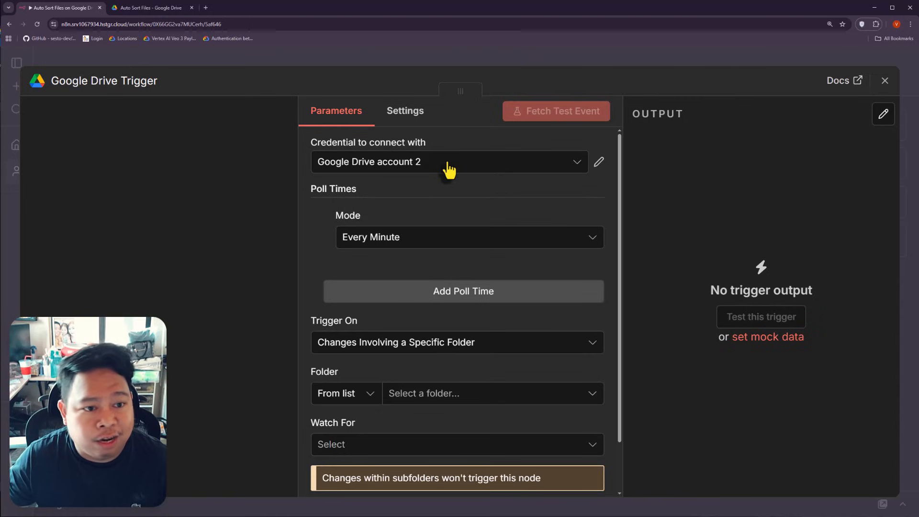
pyautogui.click(465, 167)
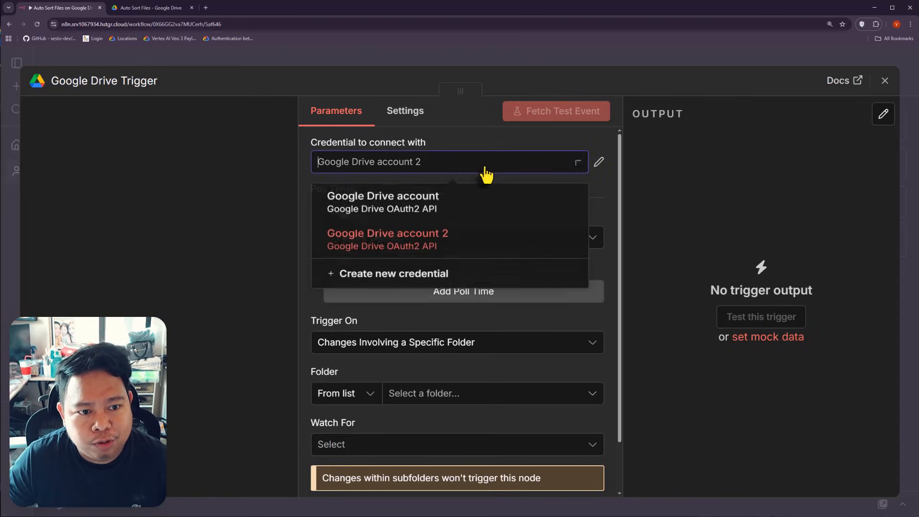
pyautogui.click(399, 282)
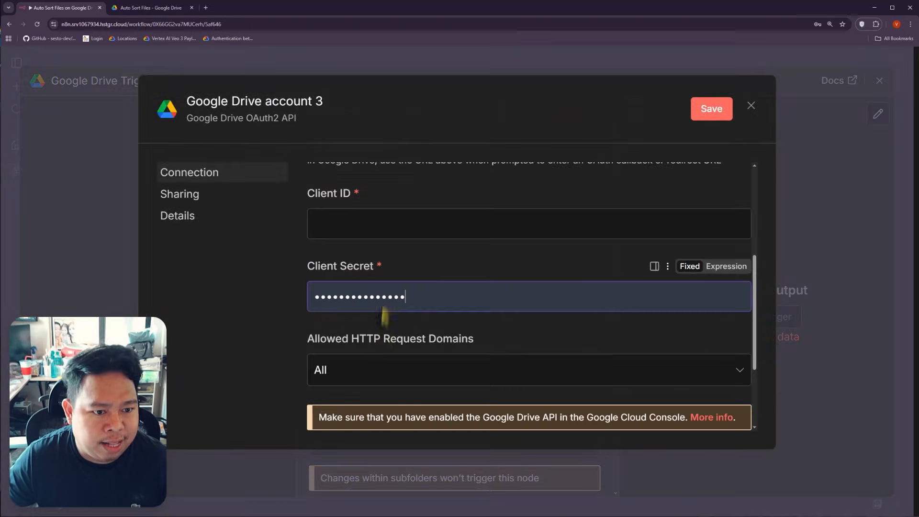
pyautogui.scroll(2, 414, 293)
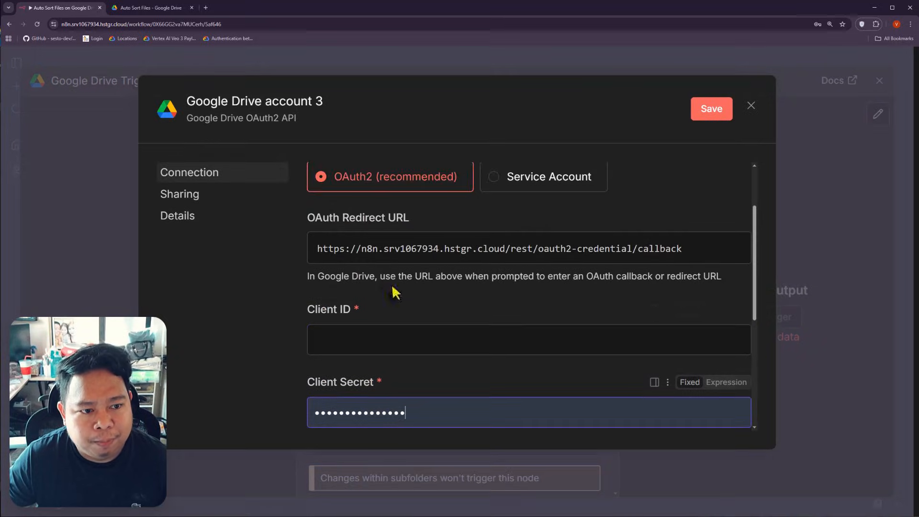
pyautogui.click(205, 8)
# Step: Search for 'google console' and open the Google Cloud Console site
pyautogui.write('o')
pyautogui.press('BackSpace')
pyautogui.press('BackSpace')
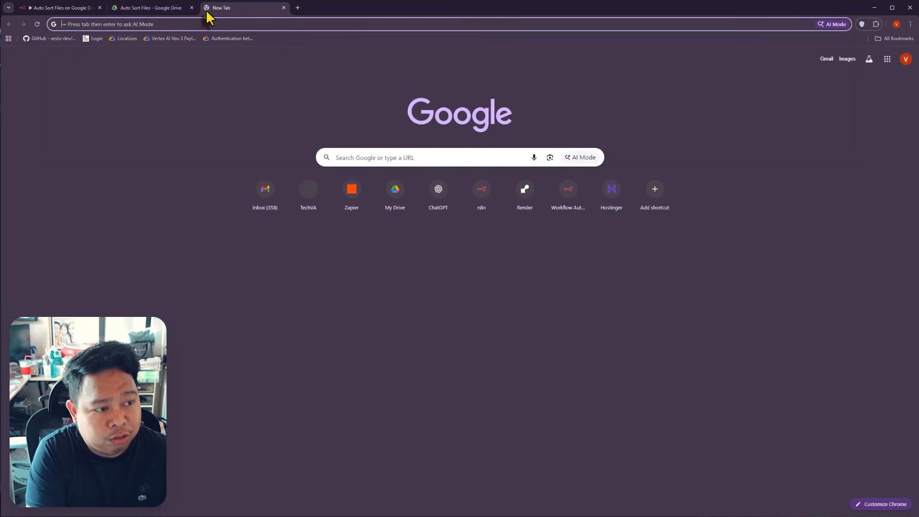
pyautogui.write('google console')
pyautogui.press('Return')
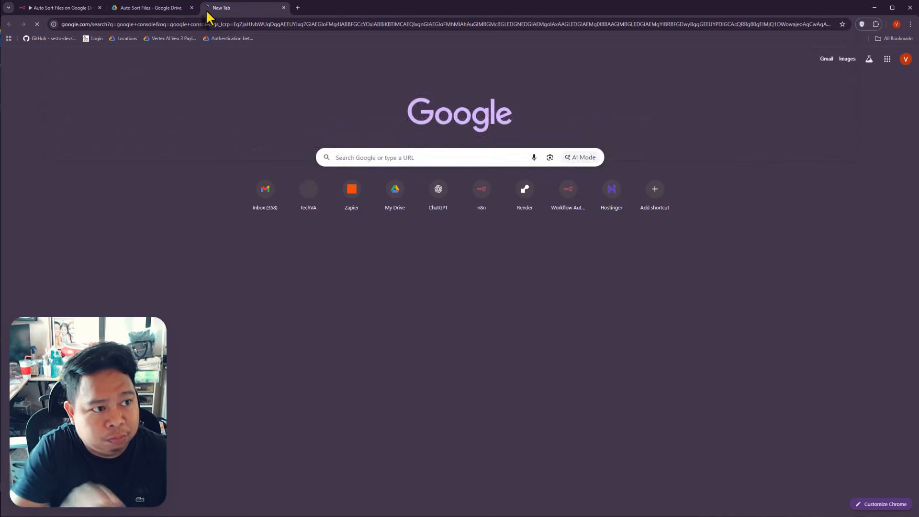
pyautogui.scroll(-4, 344, 316)
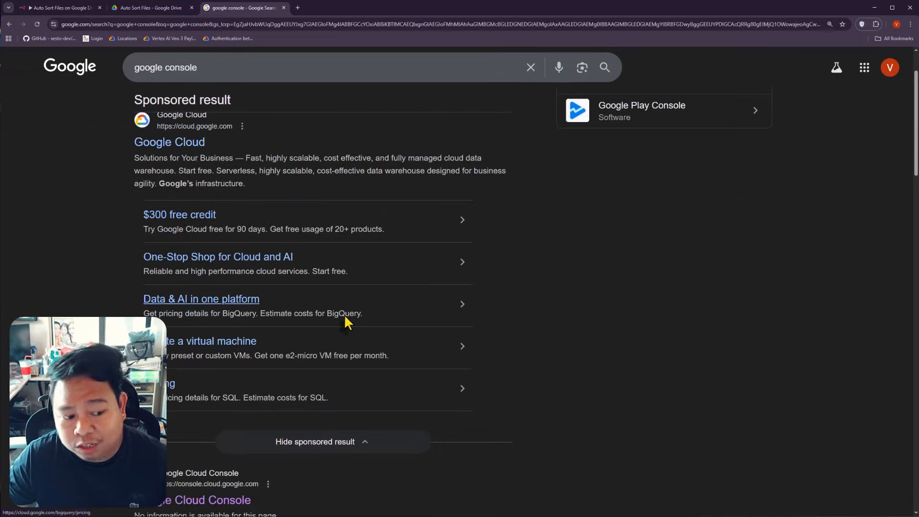
pyautogui.click(187, 392)
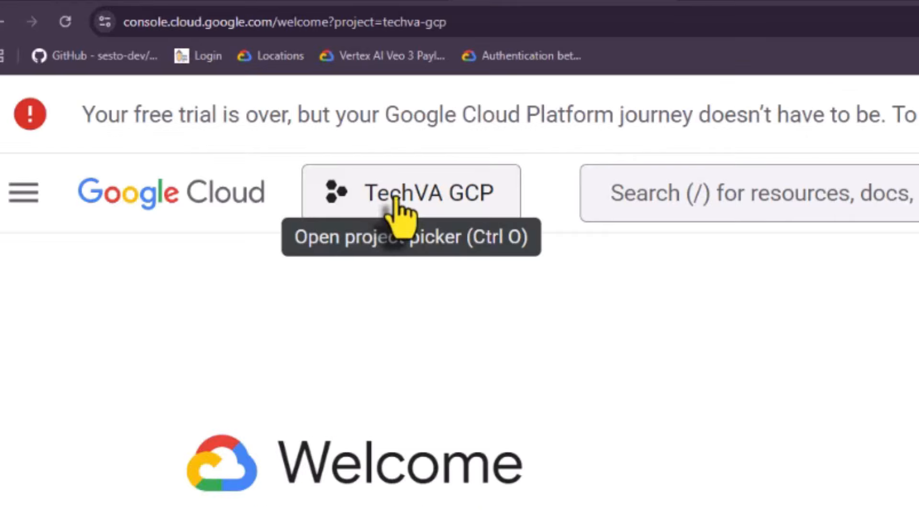
# Step: Create a new cloud project named 'Auto Sort Google Drive Files'
pyautogui.click(177, 102)
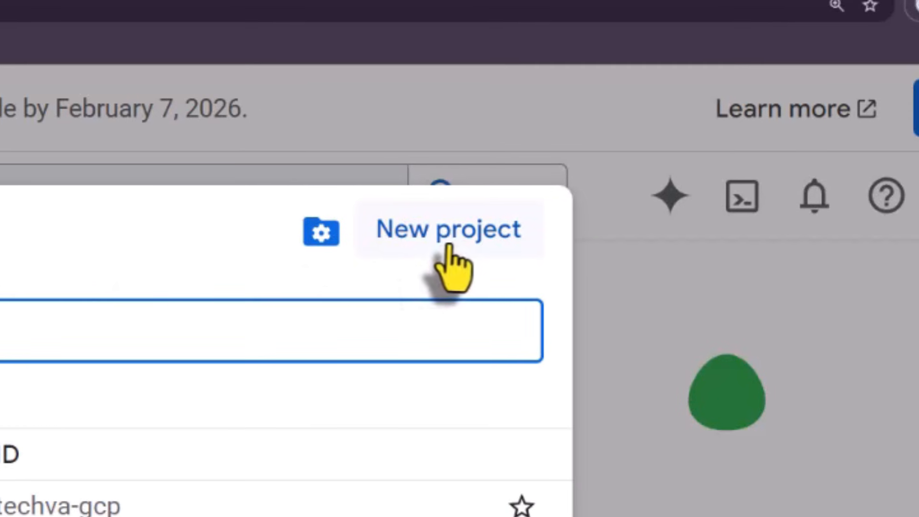
pyautogui.click(450, 242)
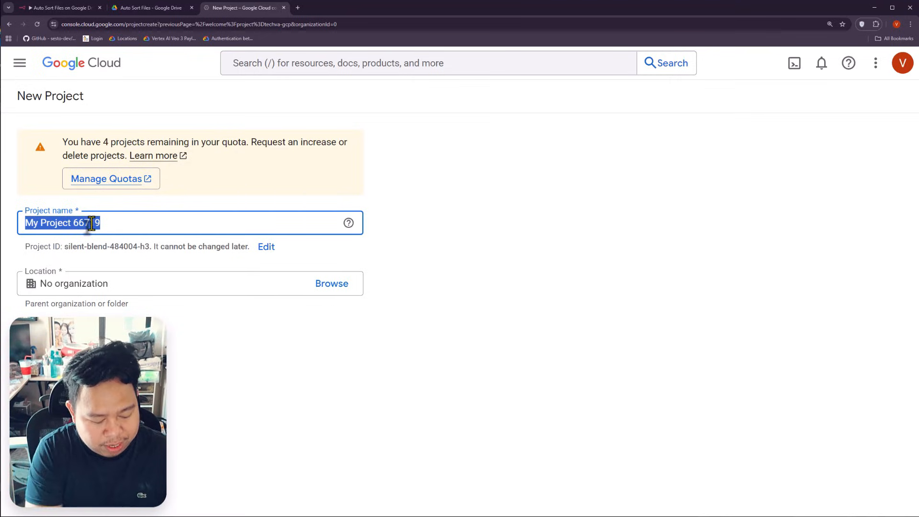
pyautogui.write('Auto Sor')
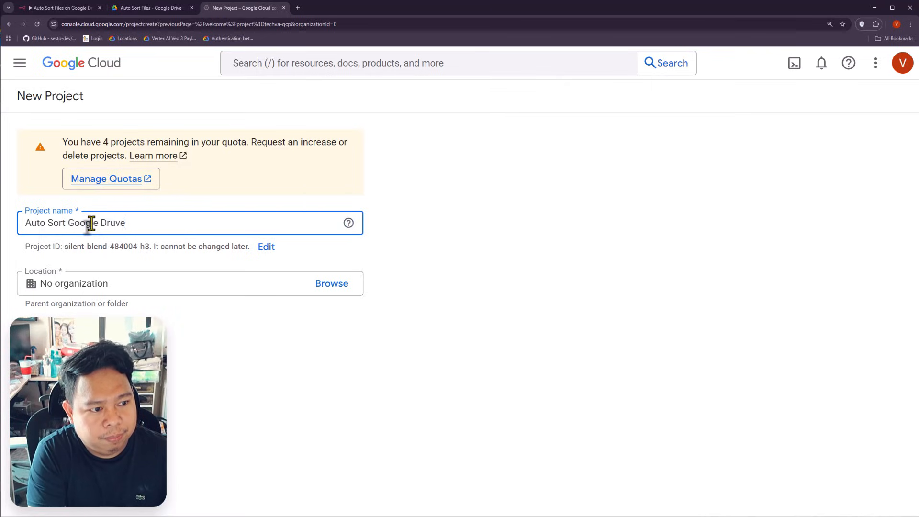
pyautogui.write('t Google Driv')
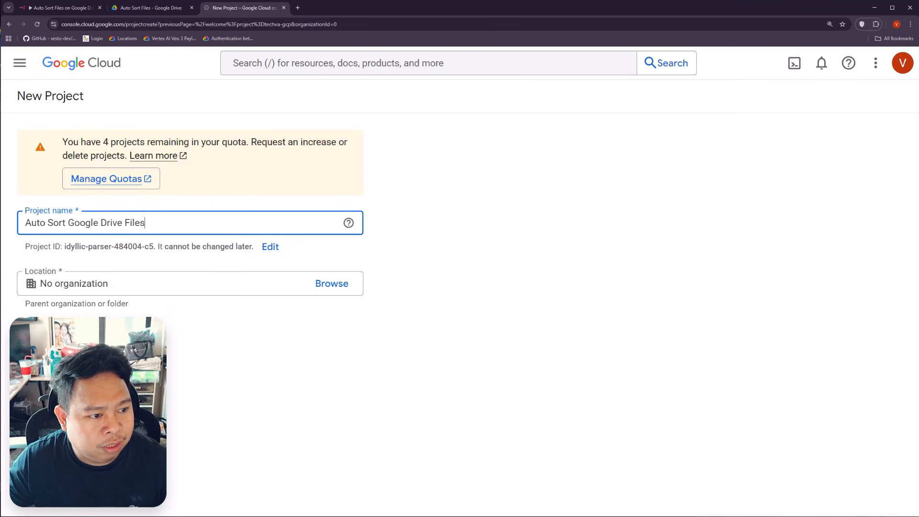
pyautogui.click(41, 331)
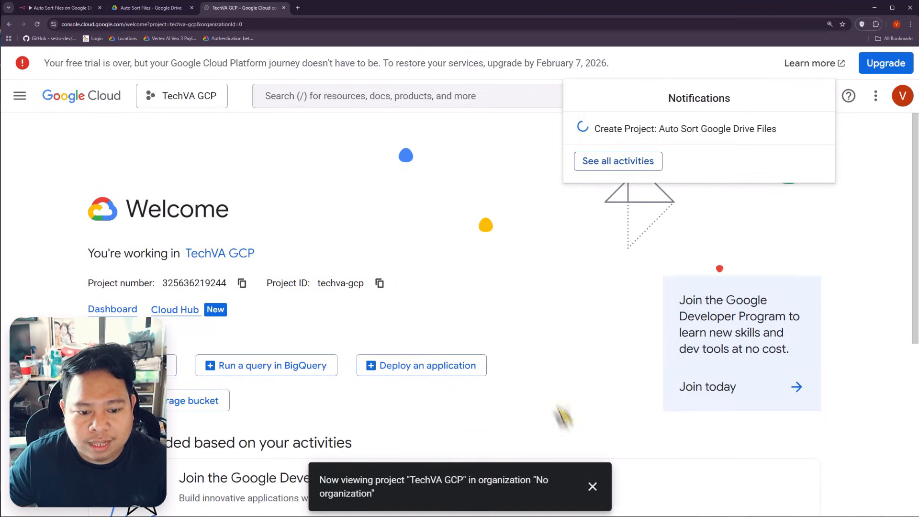
# Step: Make Auto Sort Google Drive Files the active project in the project picker
pyautogui.click(592, 486)
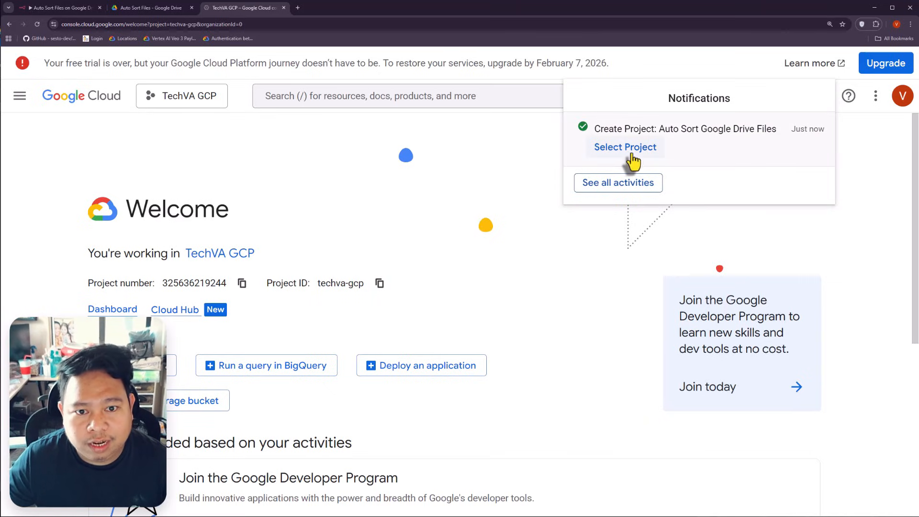
pyautogui.click(628, 152)
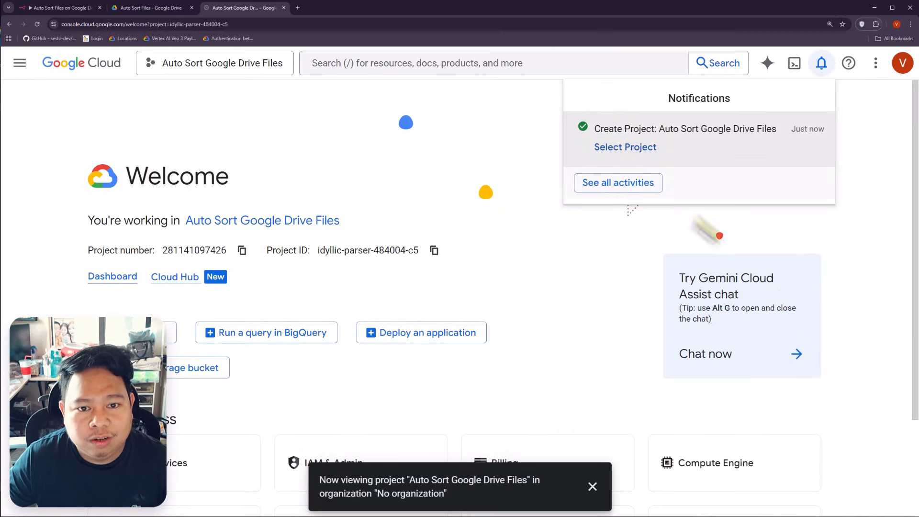
pyautogui.click(184, 71)
pyautogui.click(184, 71)
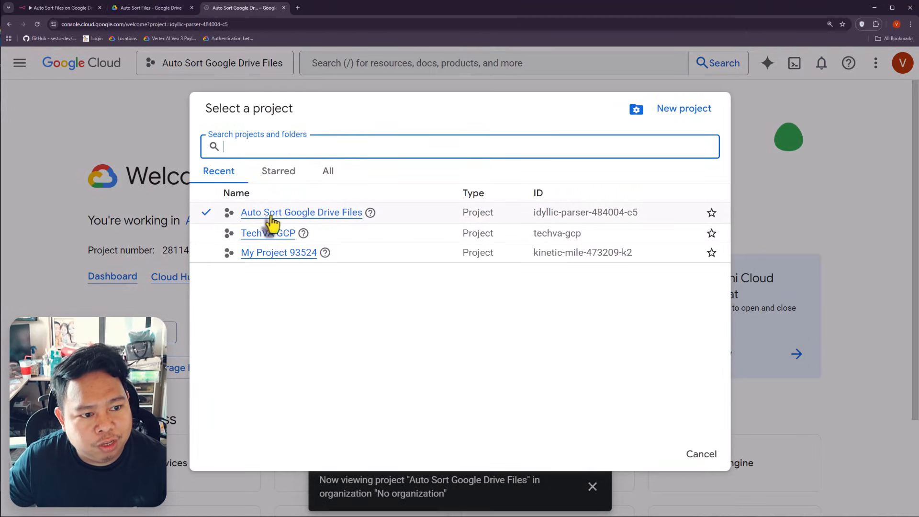
pyautogui.click(288, 218)
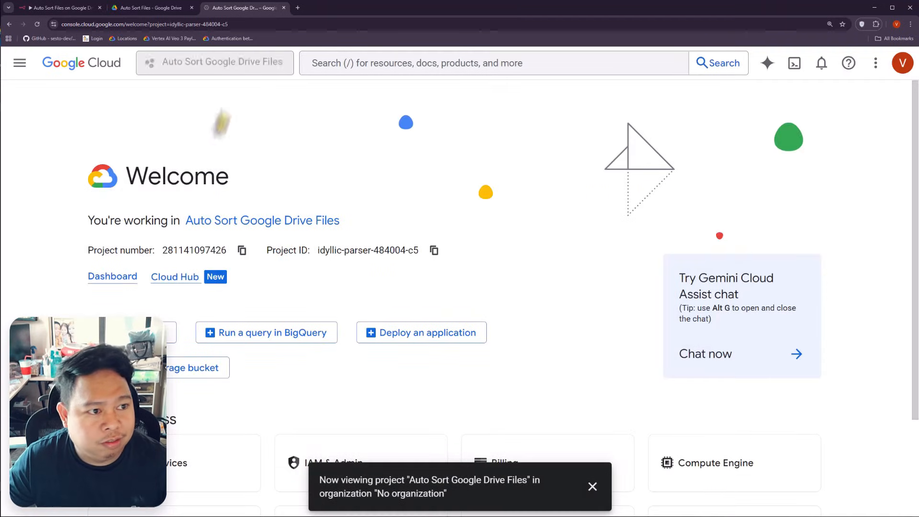
# Step: Search the API Library for 'Google Drive' and enable the Google Drive API
pyautogui.click(19, 62)
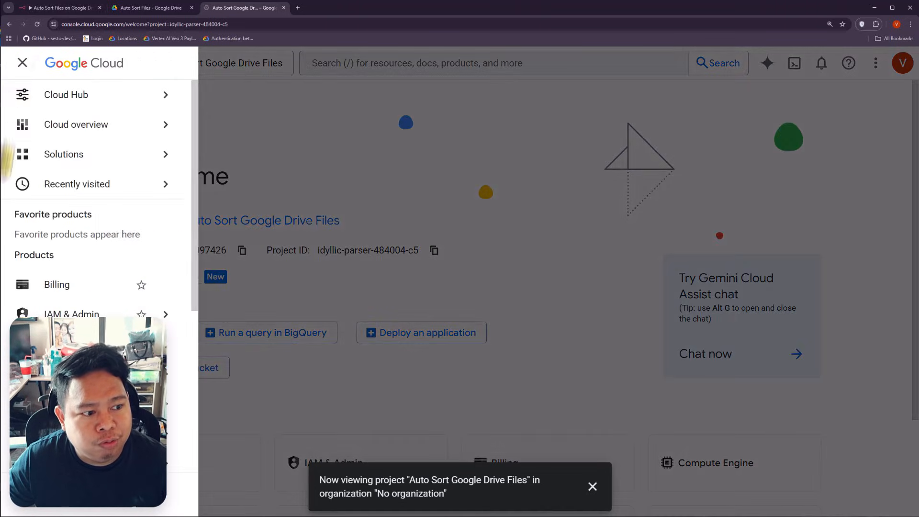
pyautogui.moveTo(71, 314)
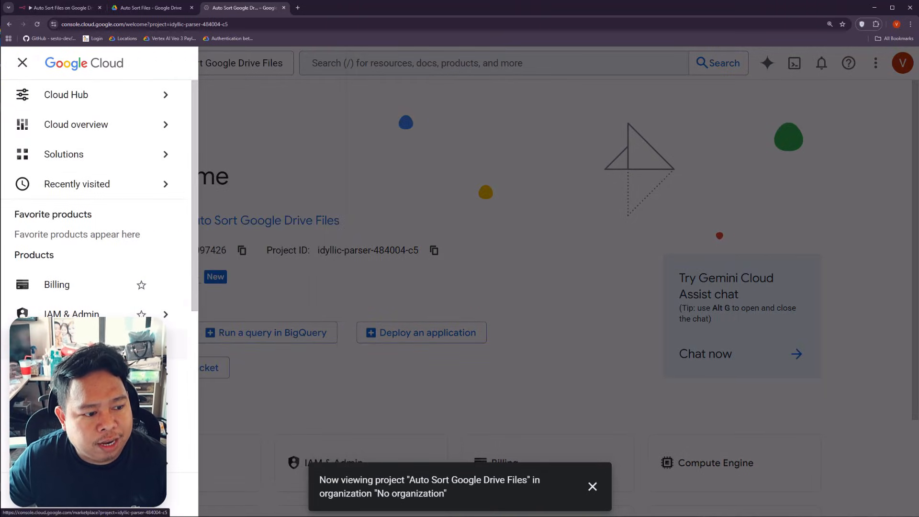
pyautogui.moveTo(72, 374)
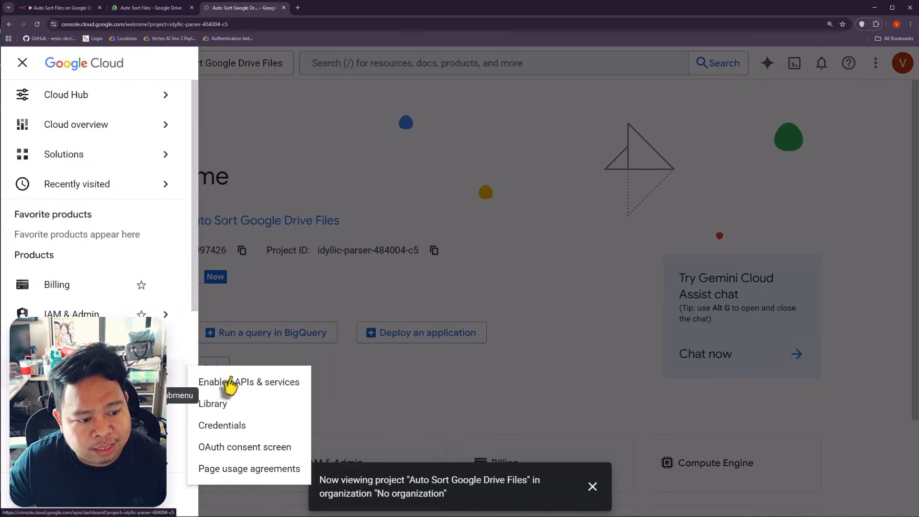
pyautogui.click(241, 412)
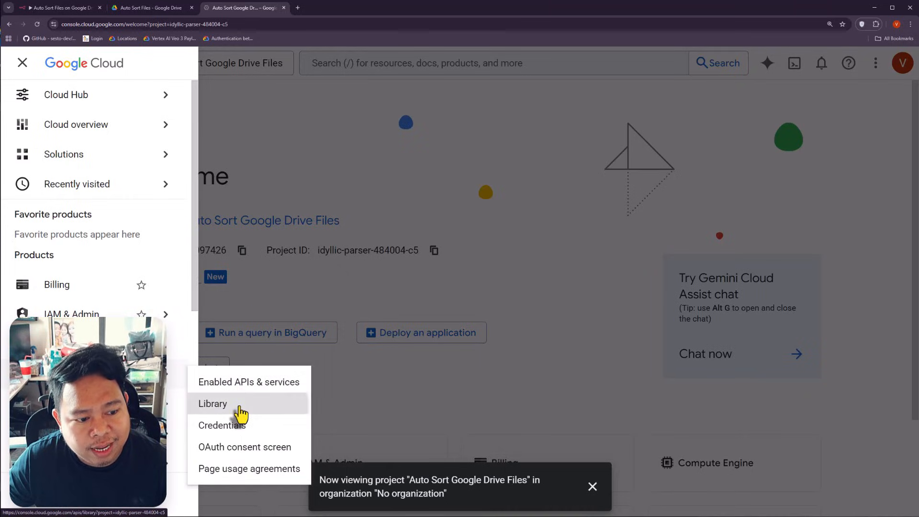
pyautogui.click(592, 487)
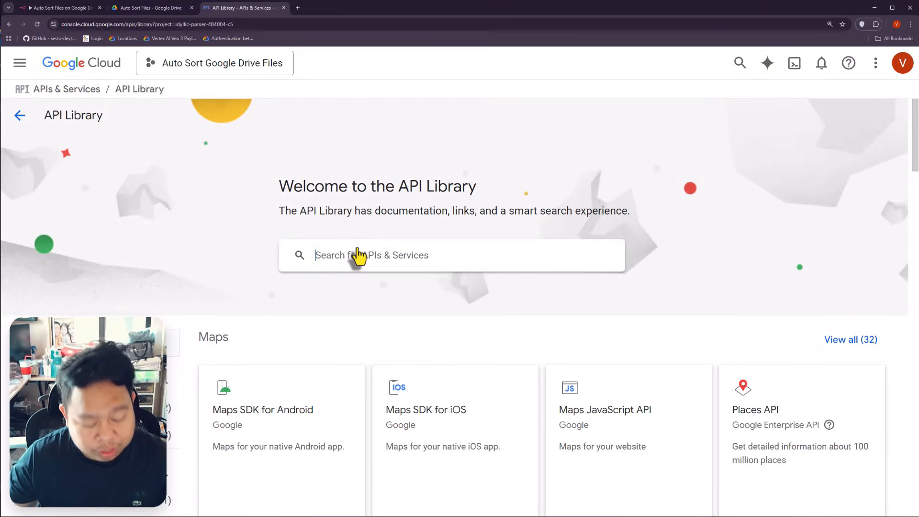
pyautogui.write('Google Drive')
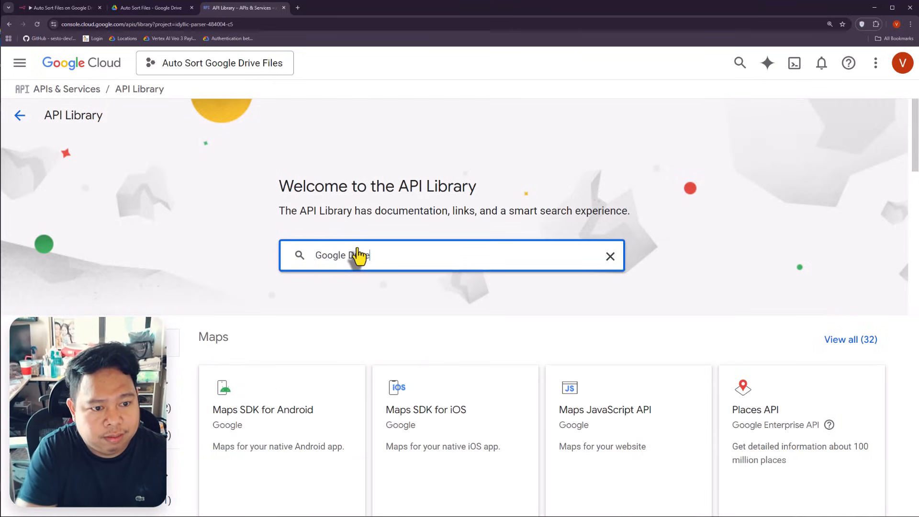
pyautogui.press('Return')
pyautogui.click(340, 257)
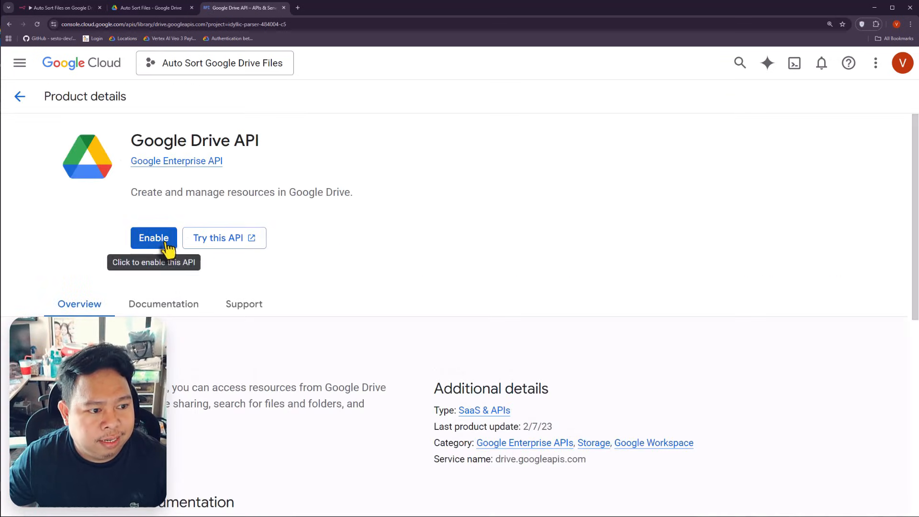
pyautogui.click(142, 238)
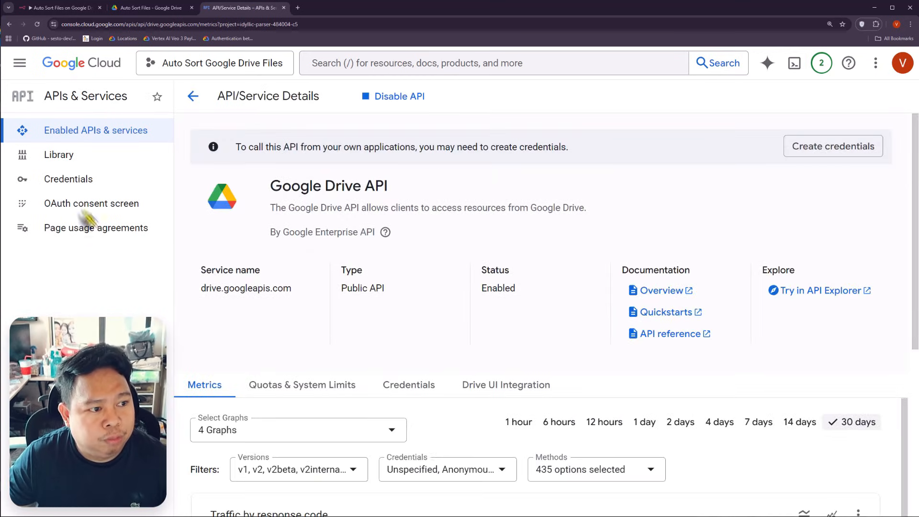
# Step: From Credentials, choose Configure consent screen and Get started on the Google Auth Platform
pyautogui.click(60, 183)
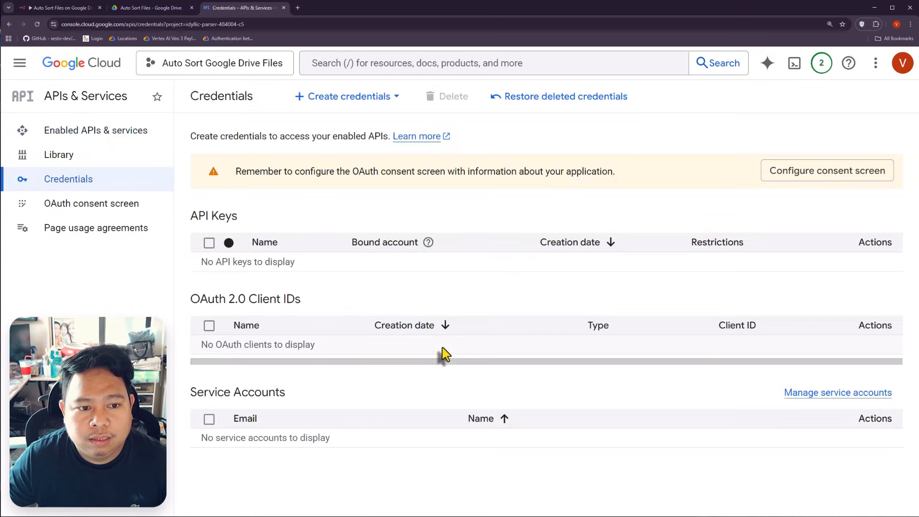
pyautogui.click(839, 177)
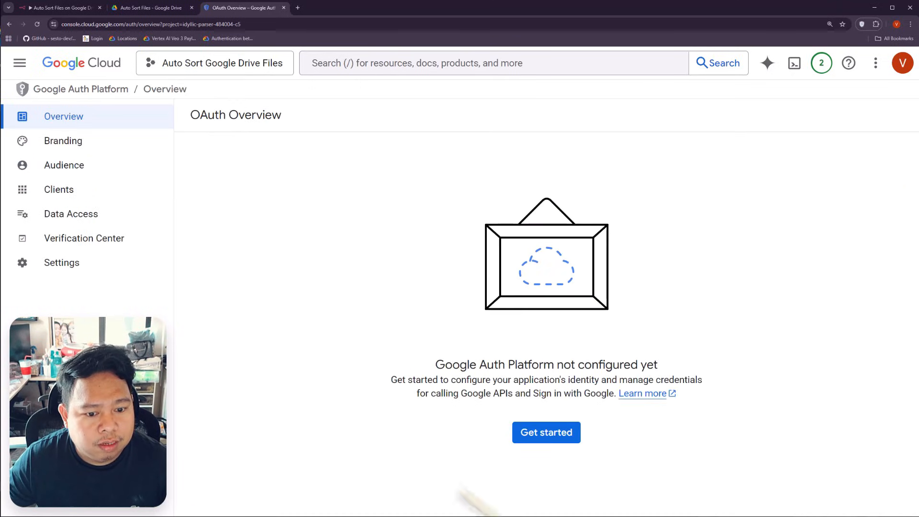
pyautogui.click(554, 442)
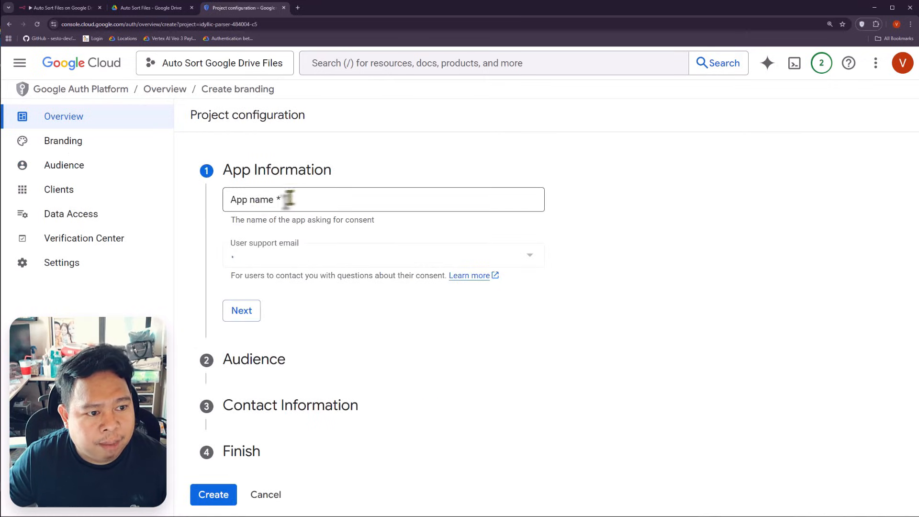
# Step: Name the app 'AutoSort Drive Files' and set the account's email as support email
pyautogui.click(286, 199)
pyautogui.write('AutoSort Drive Files')
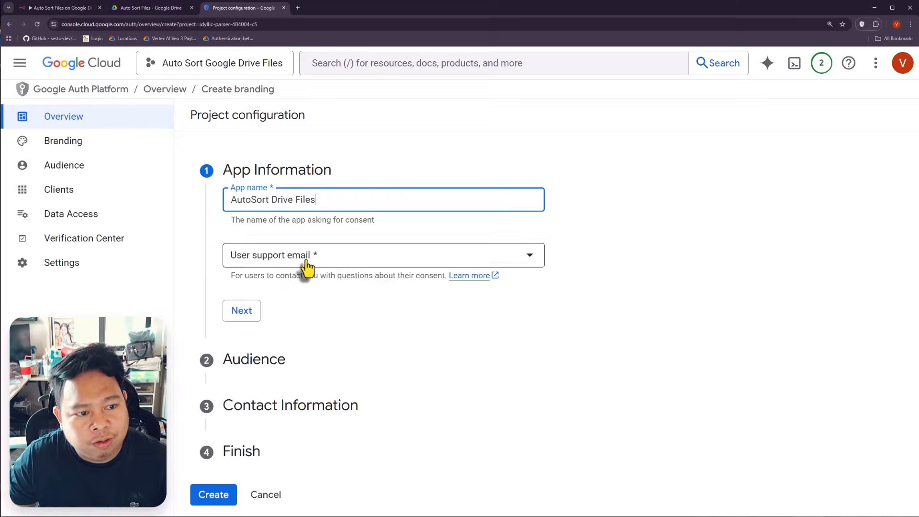
pyautogui.click(369, 385)
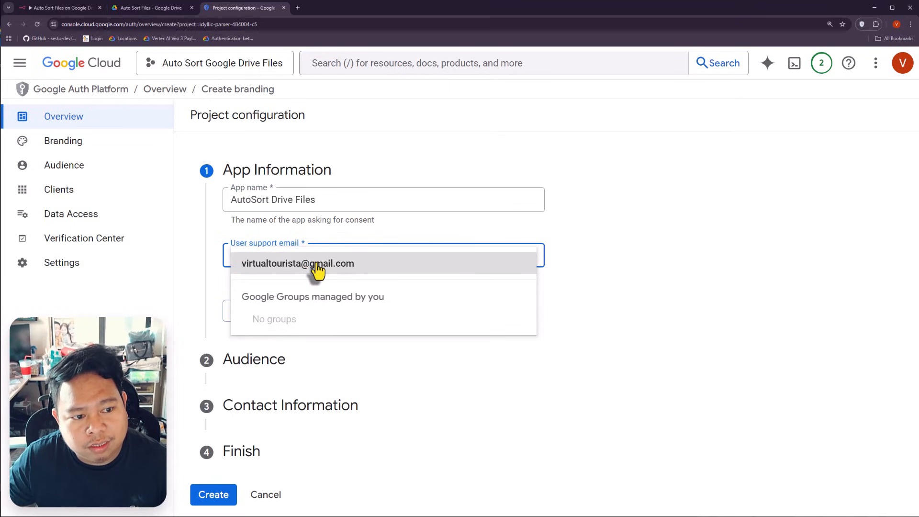
pyautogui.click(317, 271)
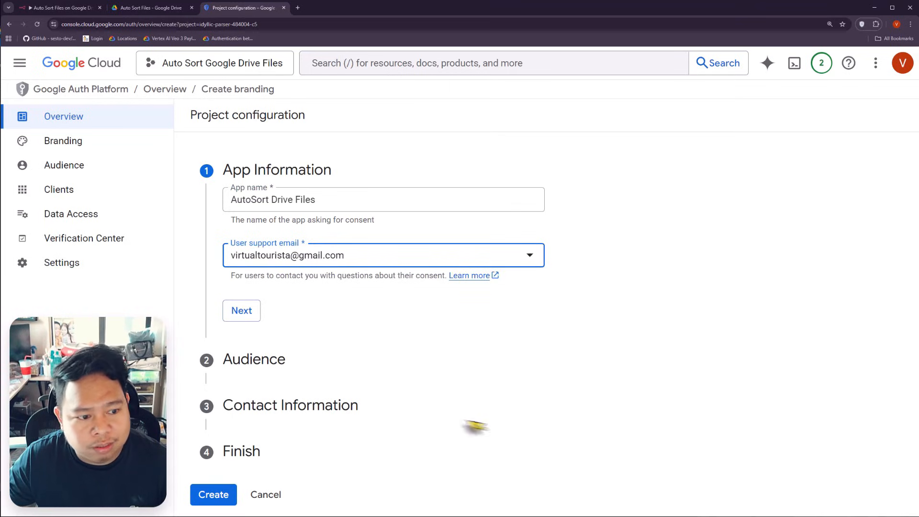
# Step: Set the app audience to External
pyautogui.scroll(-1, 331, 276)
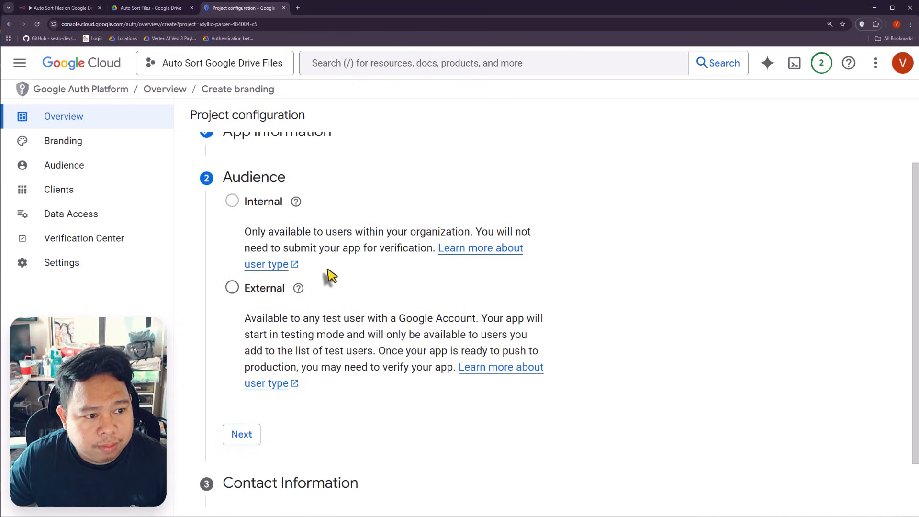
pyautogui.click(232, 287)
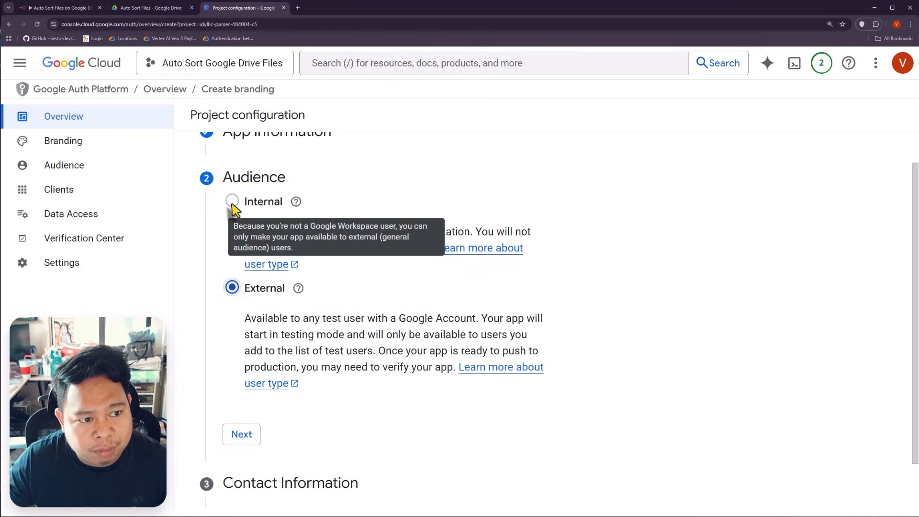
pyautogui.scroll(-1, 407, 335)
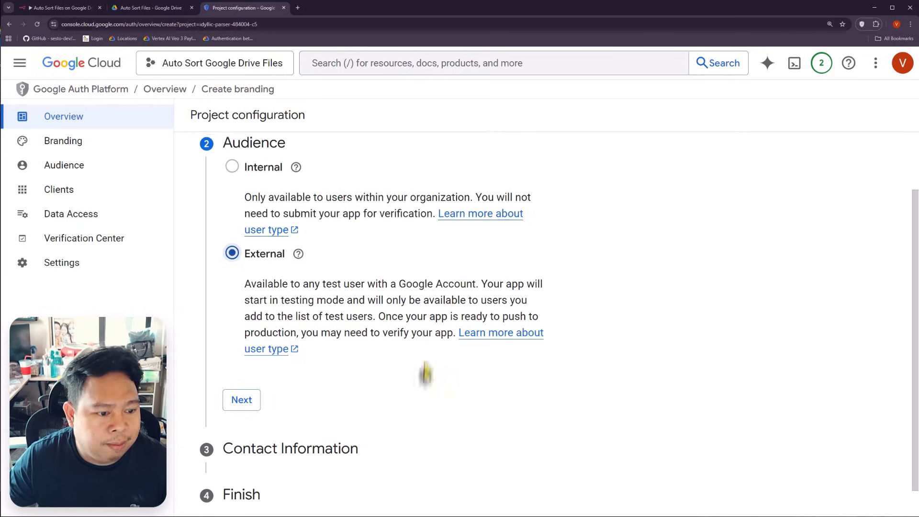
pyautogui.click(239, 402)
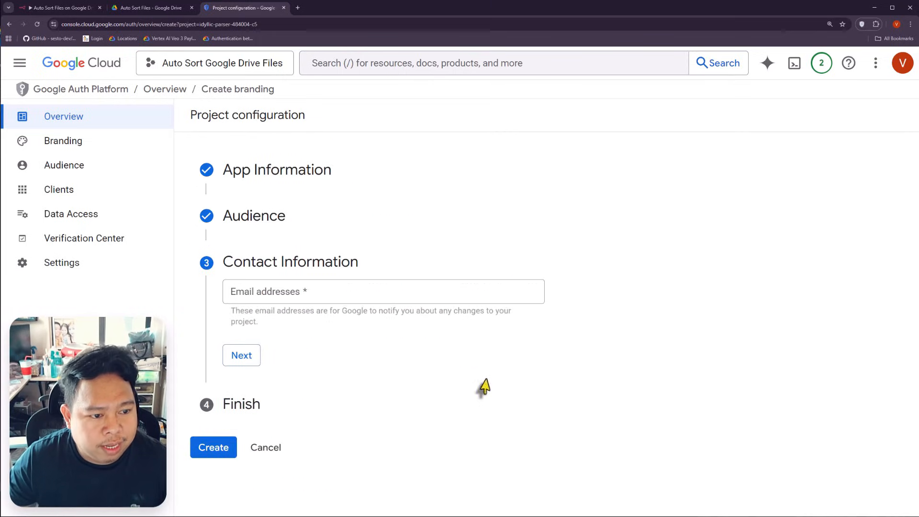
# Step: Enter the contact email, agree to the User Data Policy, and create the OAuth configuration
pyautogui.click(304, 300)
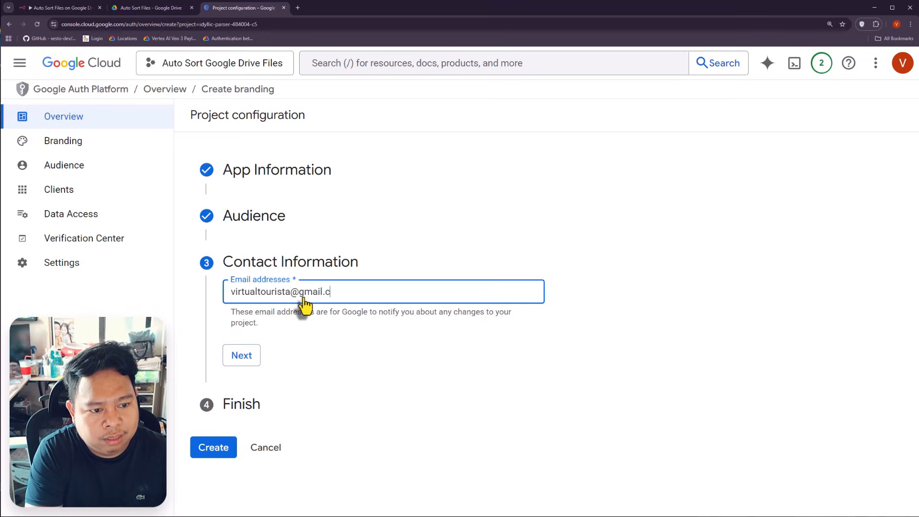
pyautogui.click(245, 356)
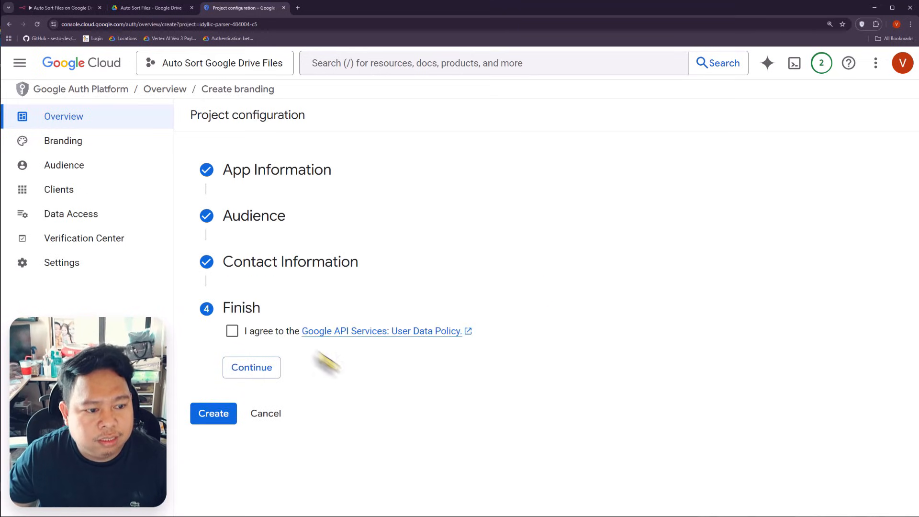
pyautogui.click(232, 332)
pyautogui.click(252, 367)
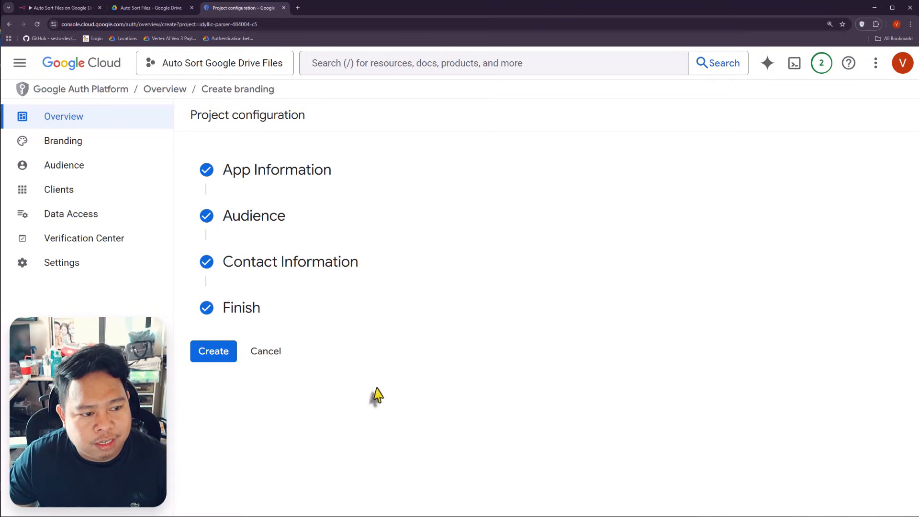
pyautogui.click(207, 356)
pyautogui.hotkey('ctrl', '+')
pyautogui.hotkey('ctrl', '-')
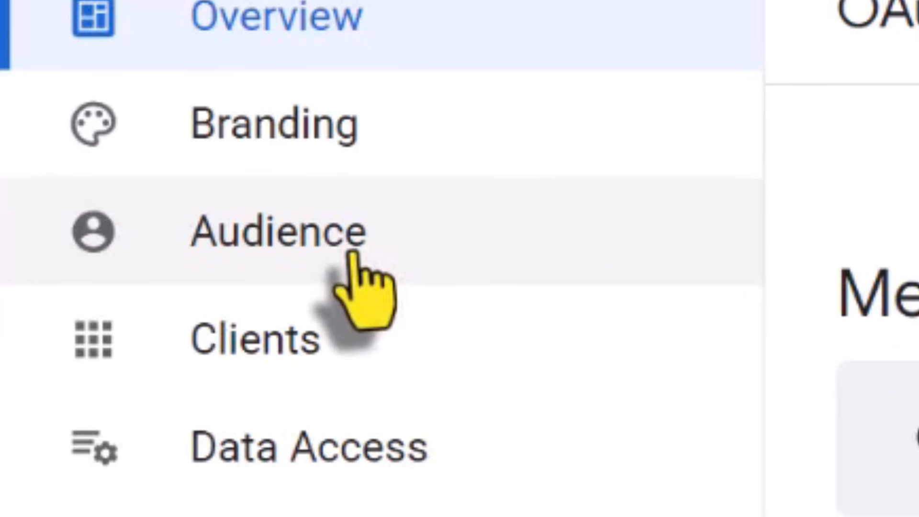
# Step: Add the account's email as a test user under Audience and save it
pyautogui.click(354, 256)
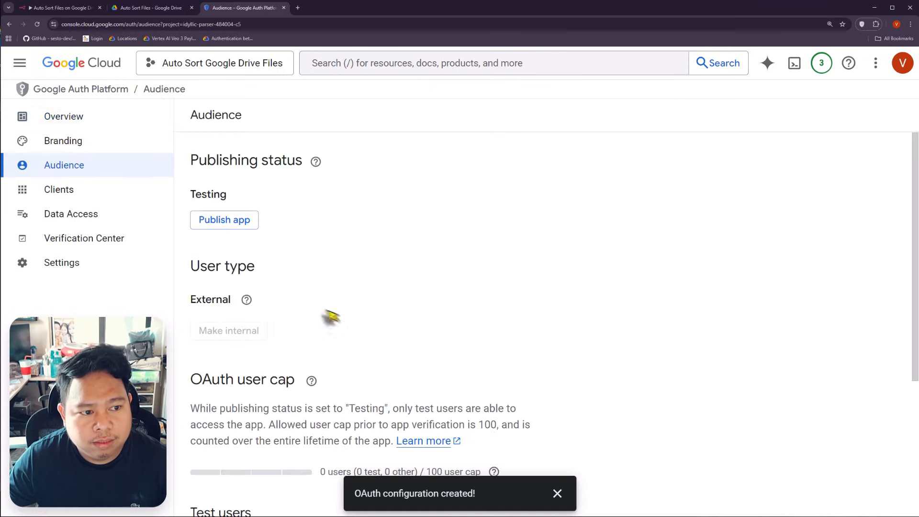
pyautogui.scroll(-4, 302, 303)
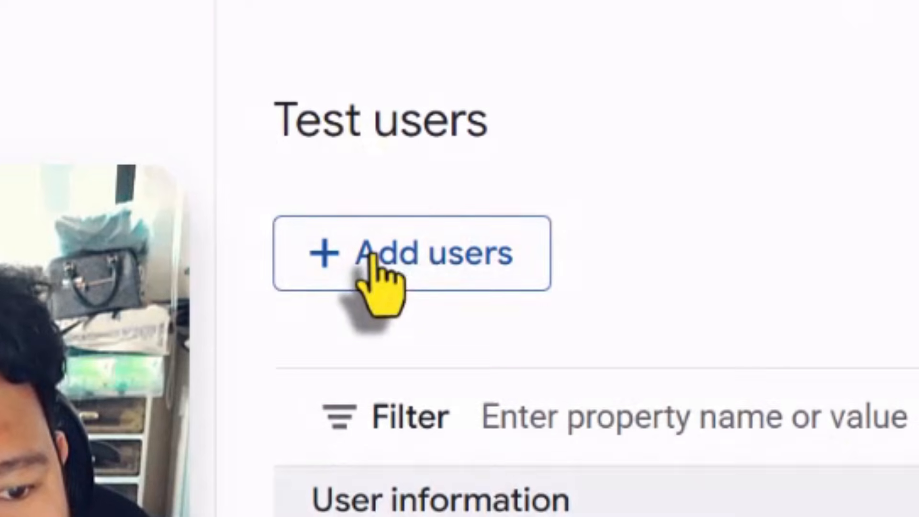
pyautogui.click(219, 343)
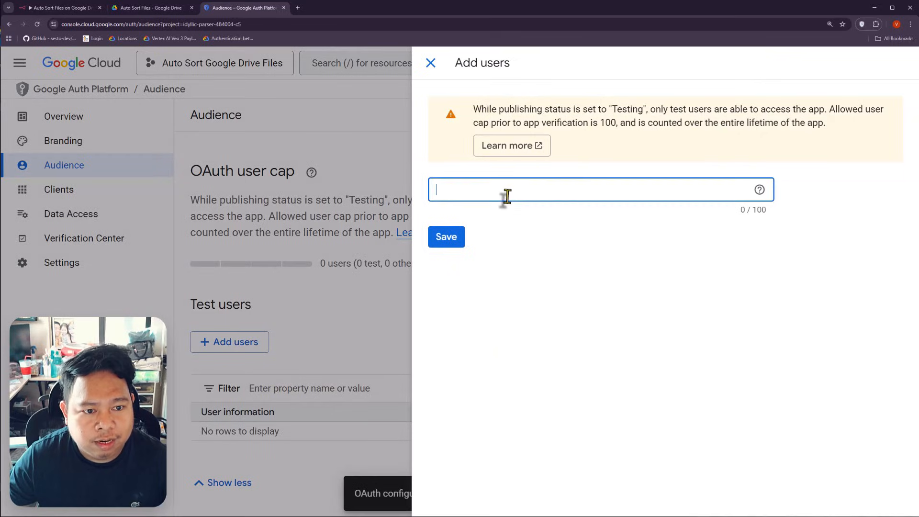
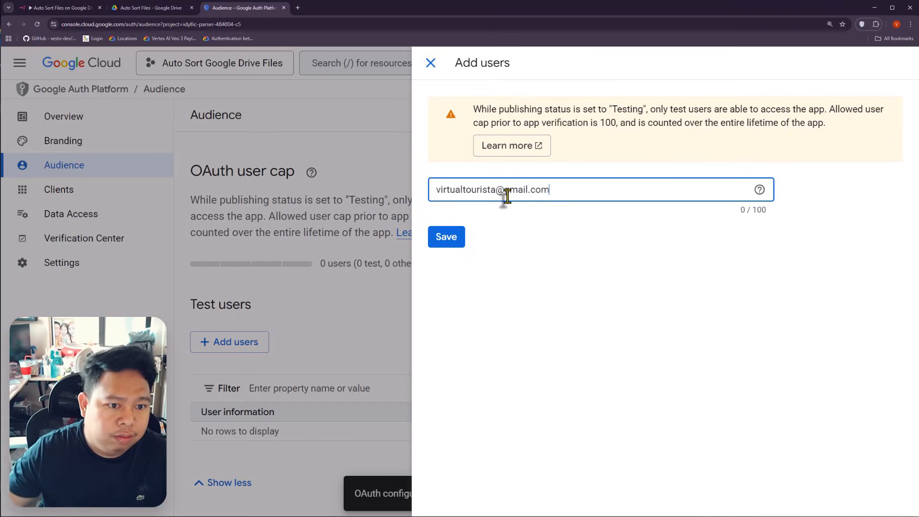
pyautogui.click(446, 237)
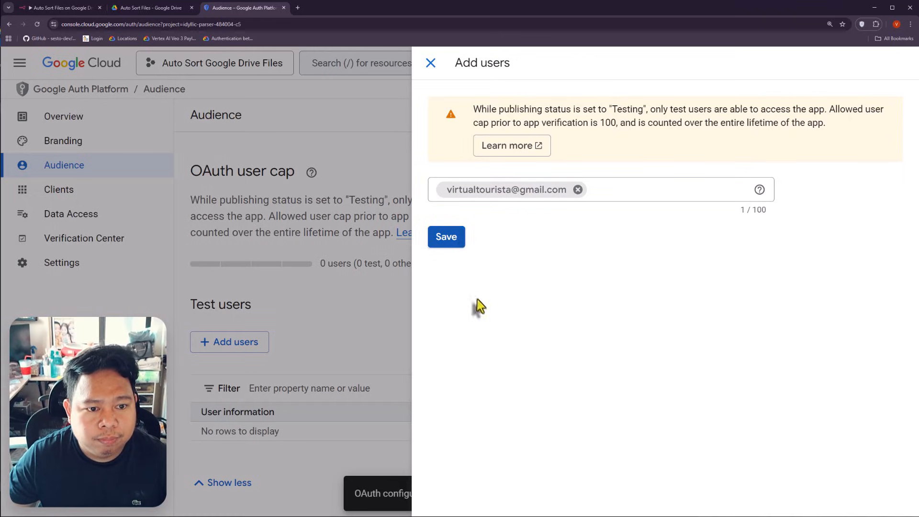
pyautogui.click(444, 244)
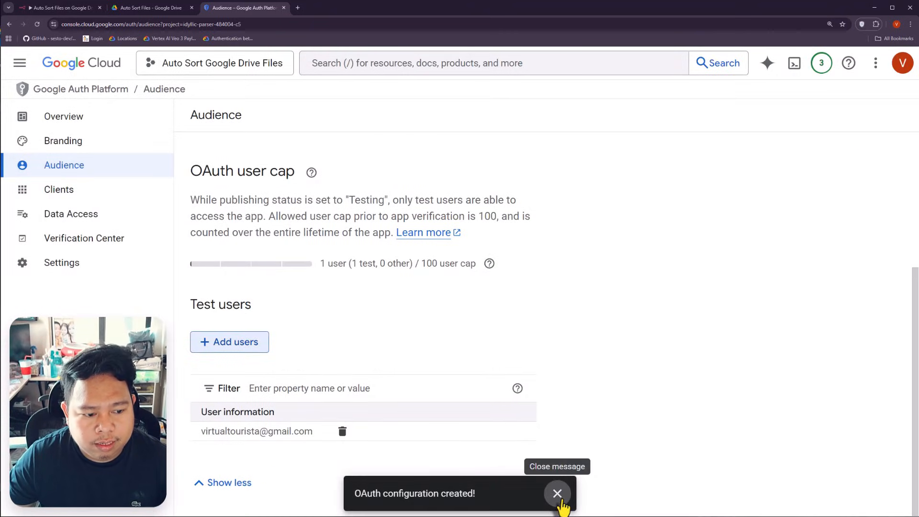
pyautogui.click(556, 493)
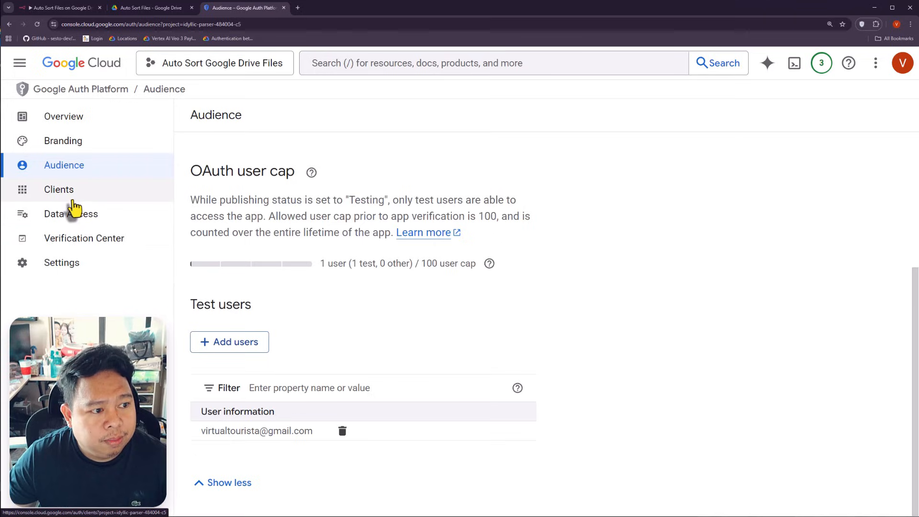
# Step: Under Data Access, filter the scopes by 'Drive' and select all Google Drive scopes
pyautogui.click(58, 220)
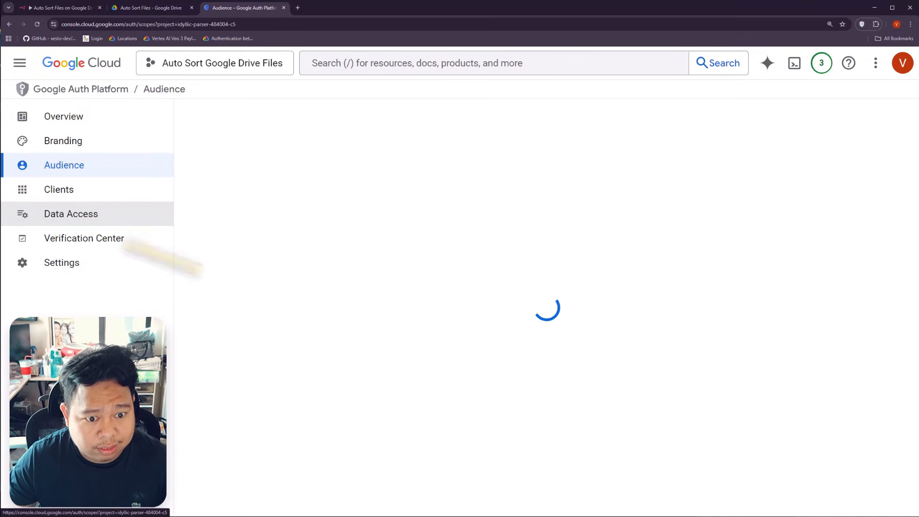
pyautogui.scroll(-1, 354, 307)
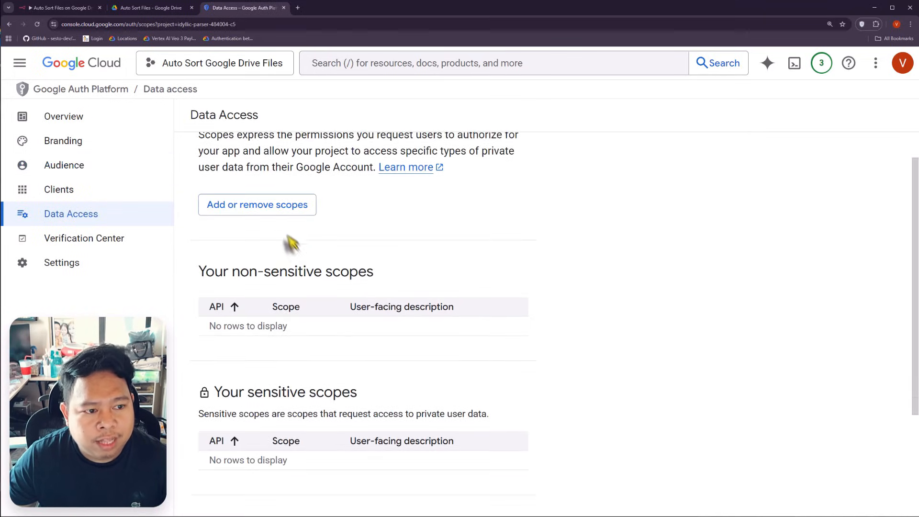
pyautogui.click(257, 206)
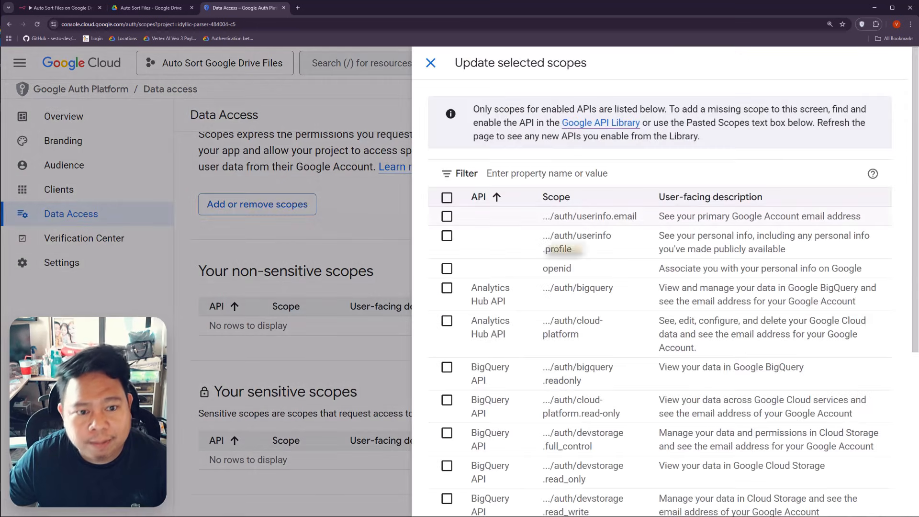
pyautogui.click(546, 175)
pyautogui.write('DRive')
pyautogui.press('Return')
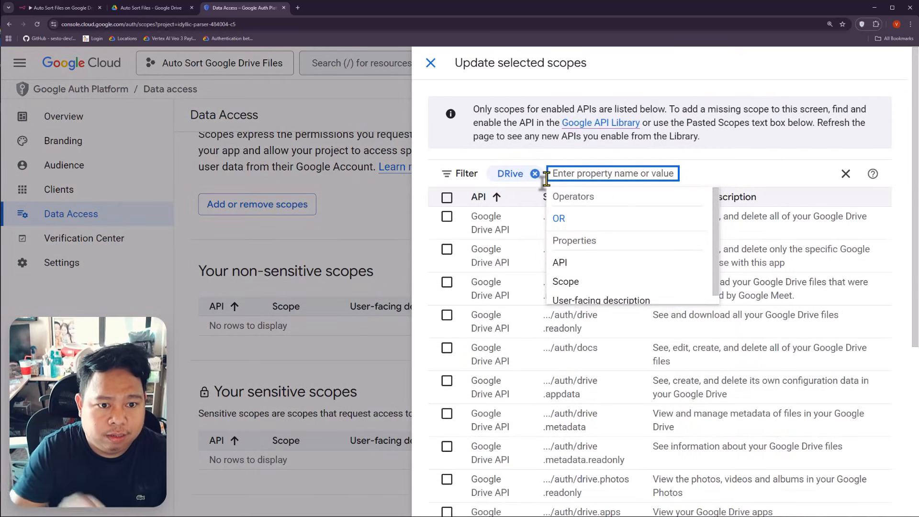
pyautogui.click(446, 197)
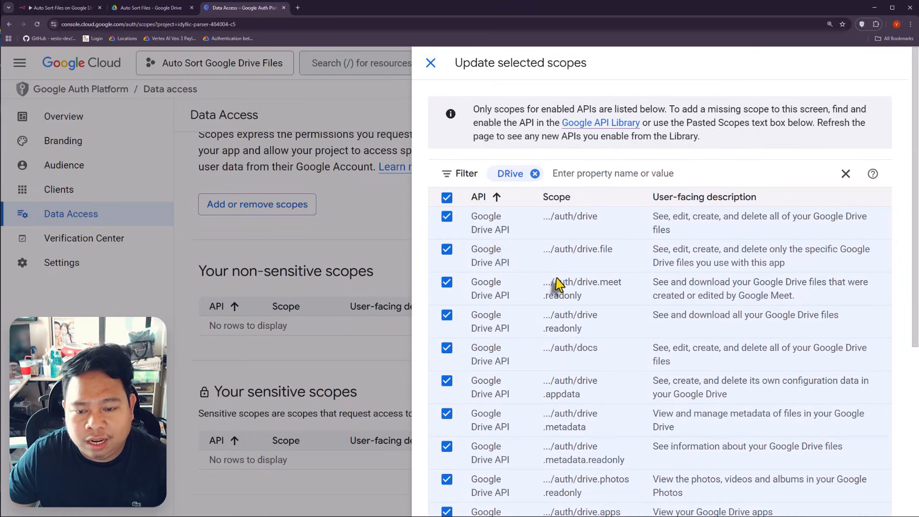
# Step: Add the selected Drive scopes and save the data access changes
pyautogui.scroll(-1, 572, 286)
pyautogui.scroll(-5, 572, 286)
pyautogui.click(466, 496)
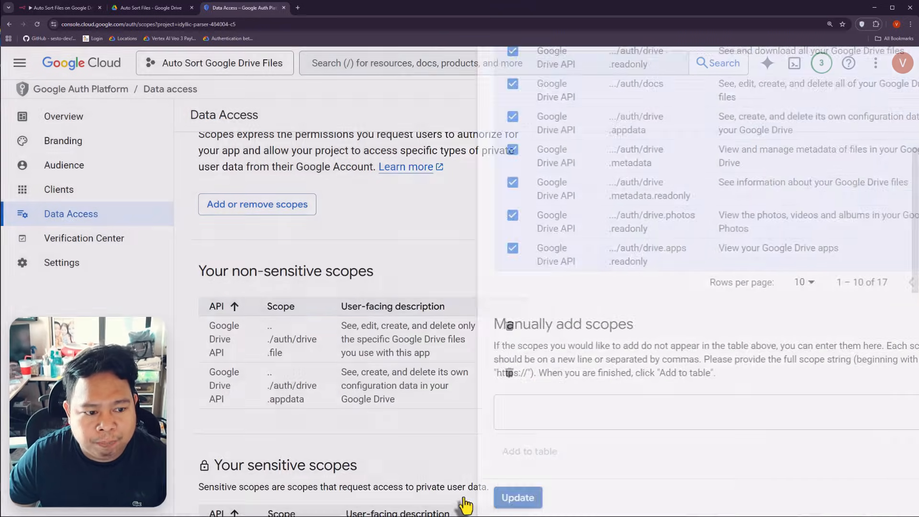
pyautogui.scroll(-10, 391, 384)
pyautogui.click(214, 491)
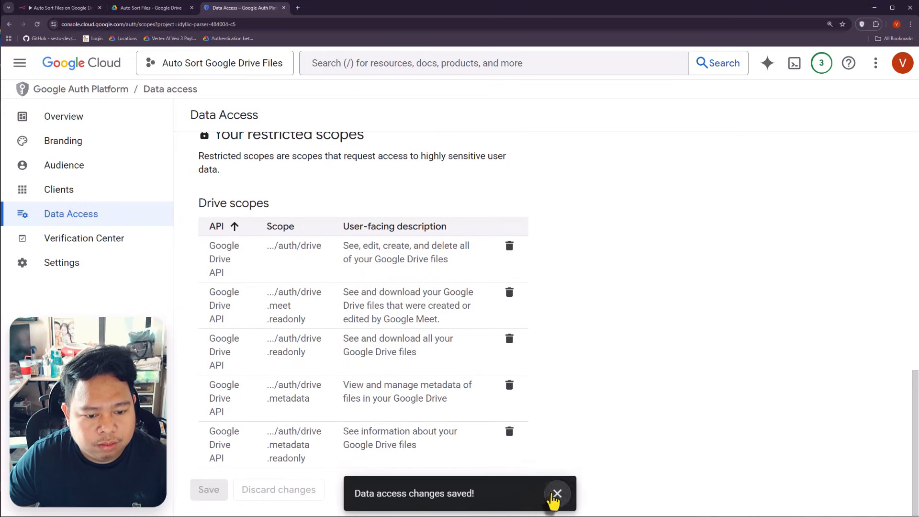
pyautogui.click(555, 495)
pyautogui.scroll(7, 307, 379)
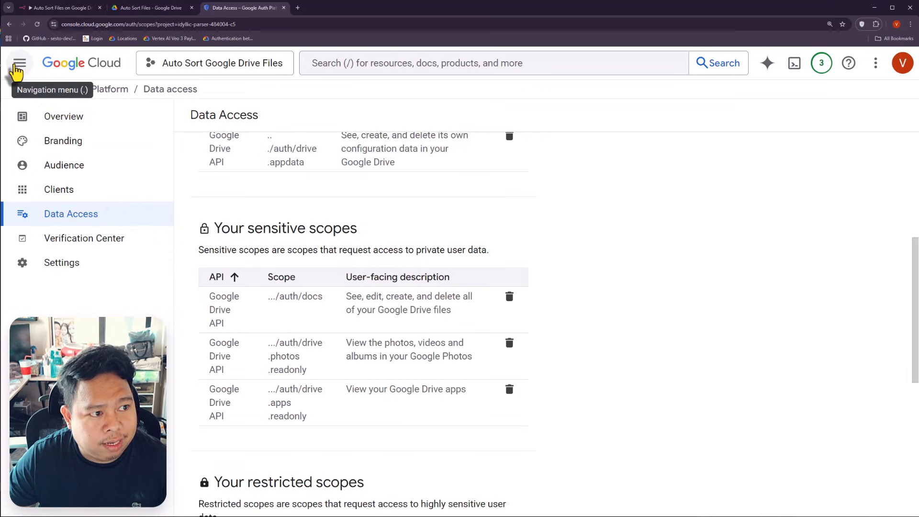
pyautogui.click(19, 63)
# Step: On the Credentials page, start a new OAuth client ID of type Web application
pyautogui.moveTo(96, 373)
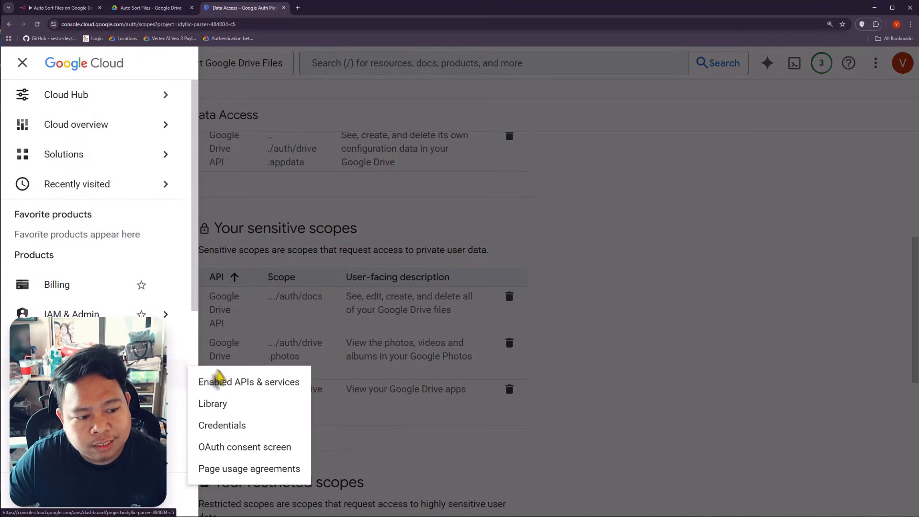
pyautogui.click(243, 426)
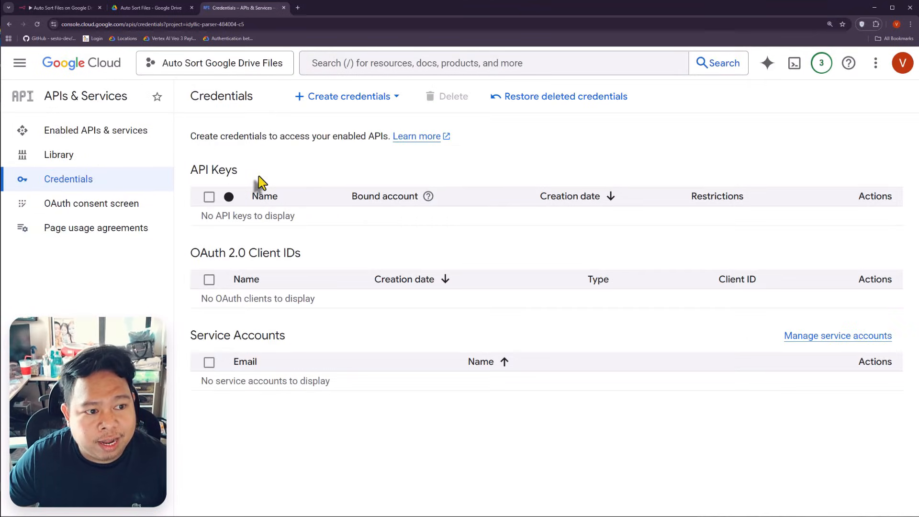
pyautogui.click(64, 8)
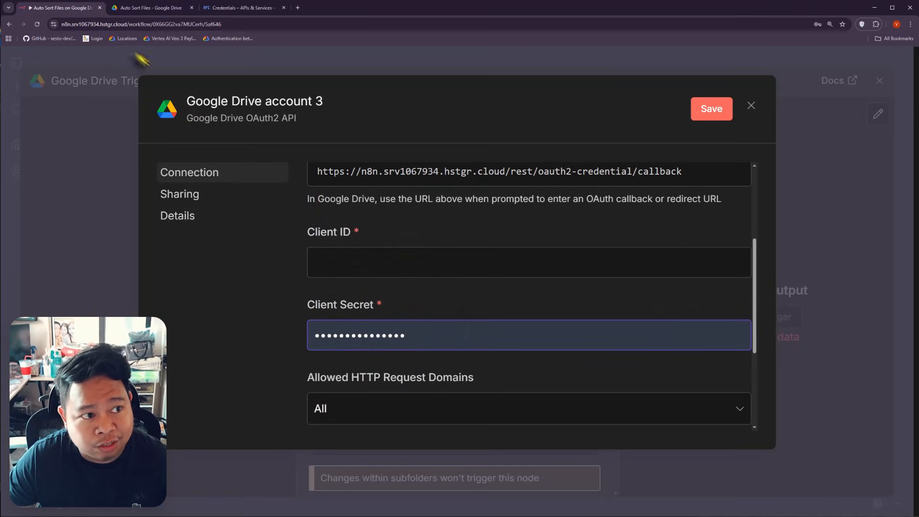
pyautogui.click(241, 14)
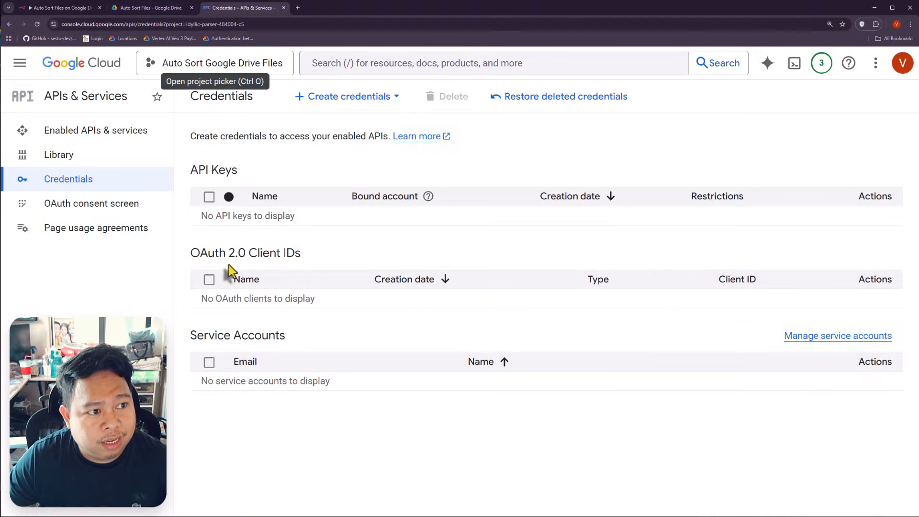
pyautogui.click(376, 100)
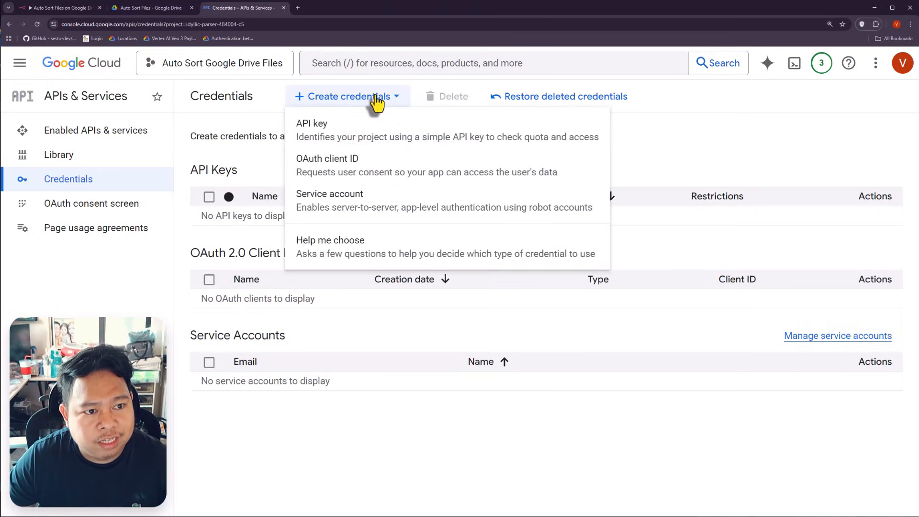
pyautogui.click(349, 178)
pyautogui.click(263, 223)
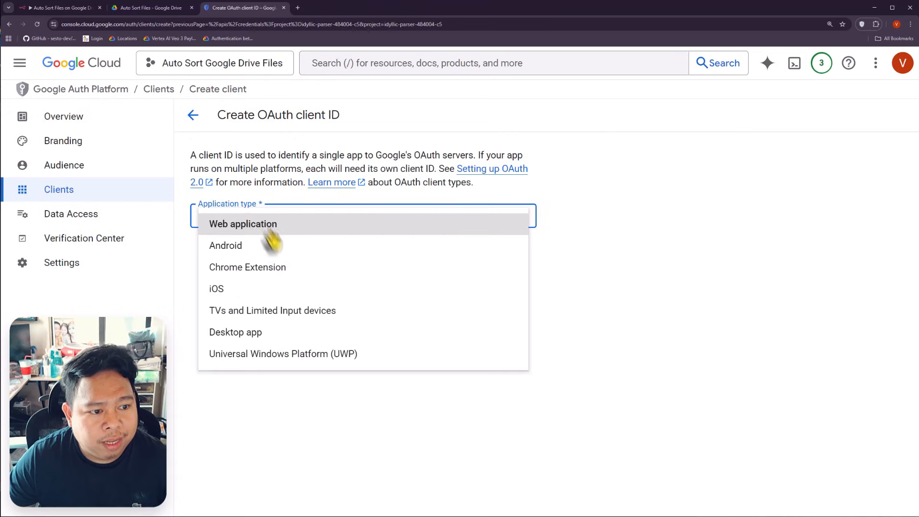
pyautogui.click(259, 226)
# Step: Copy the OAuth Redirect URL from n8n's Google Drive credential form
pyautogui.scroll(-3, 367, 366)
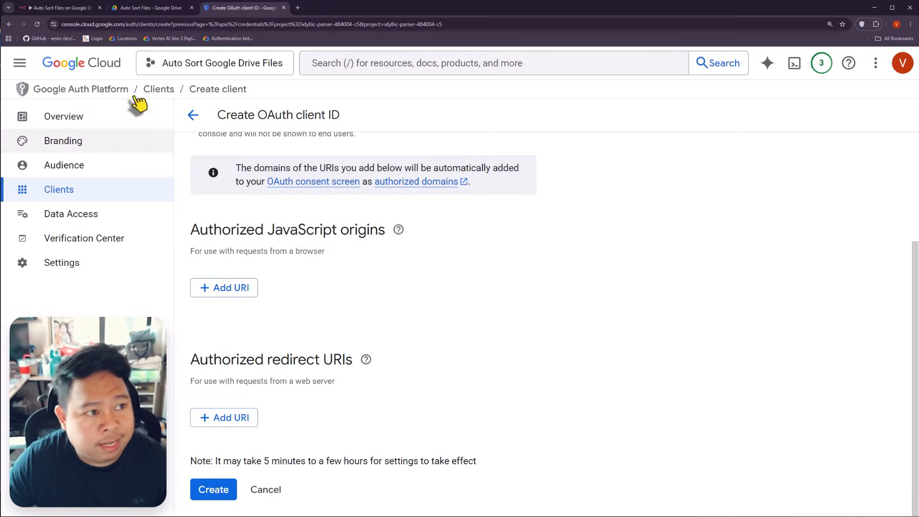
pyautogui.click(61, 8)
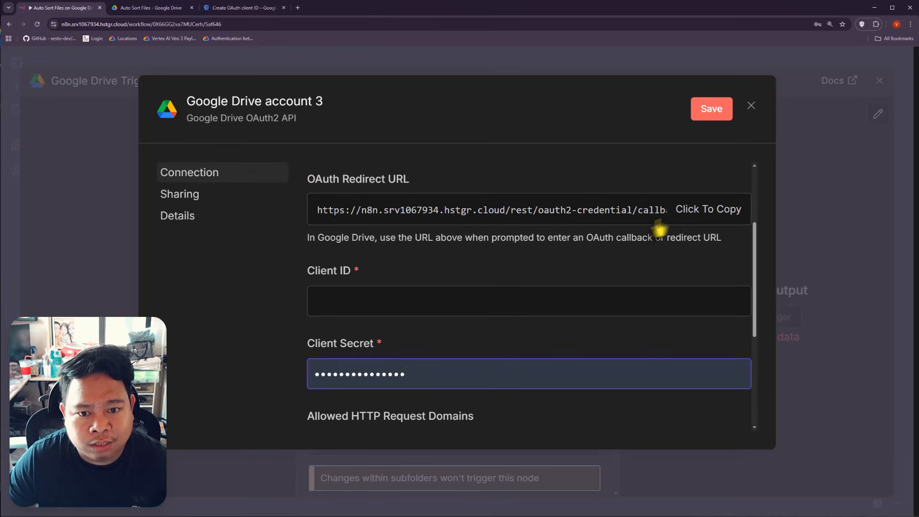
pyautogui.click(693, 214)
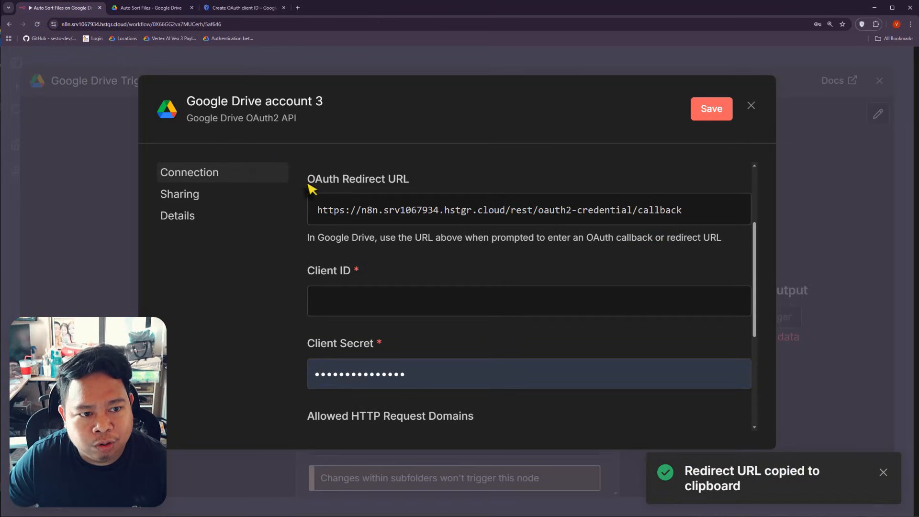
pyautogui.click(230, 17)
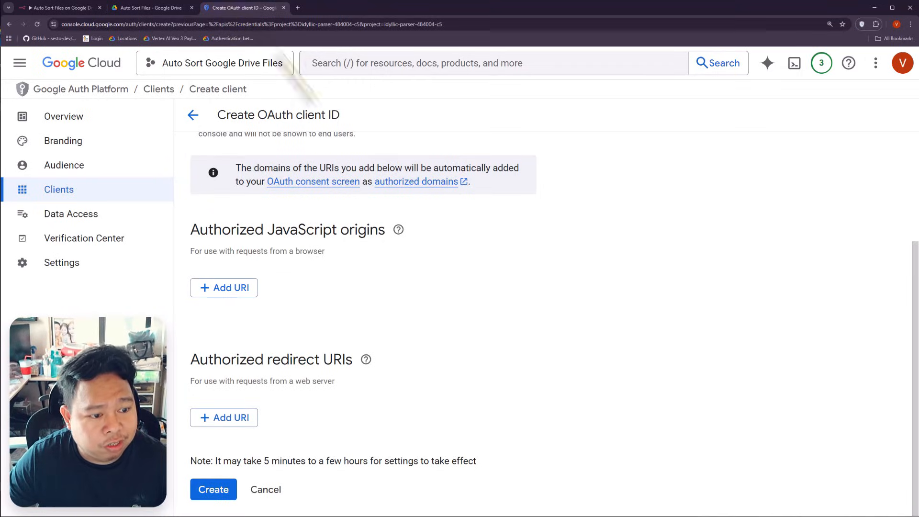
# Step: Add n8n's callback URL as an authorized redirect URI and create the OAuth client
pyautogui.click(232, 418)
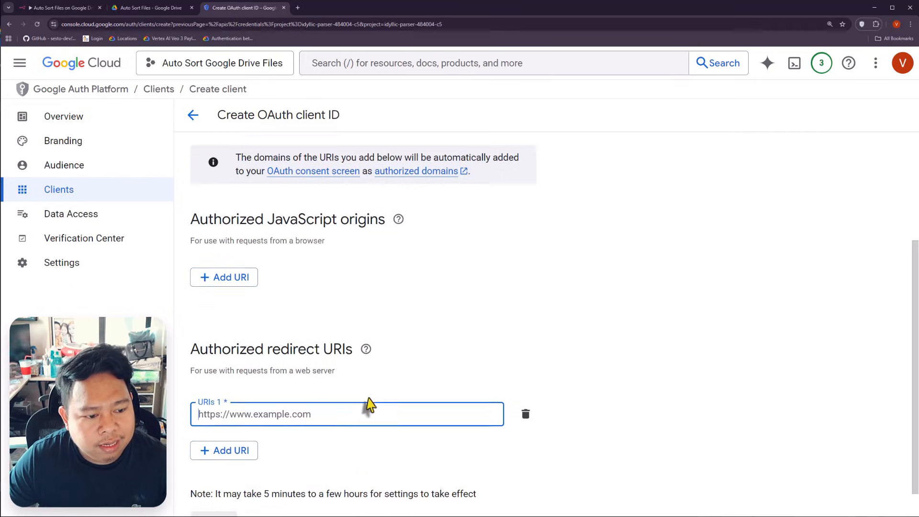
pyautogui.hotkey('ctrl', 'v')
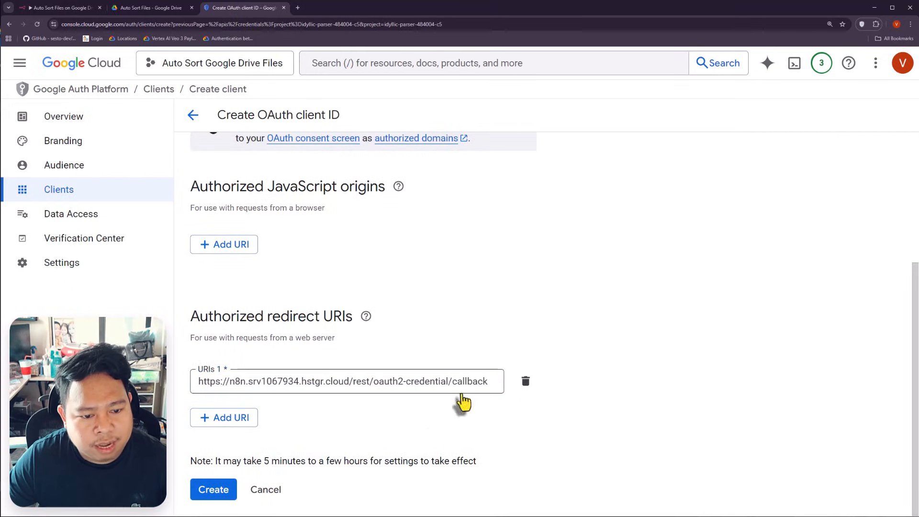
pyautogui.click(203, 493)
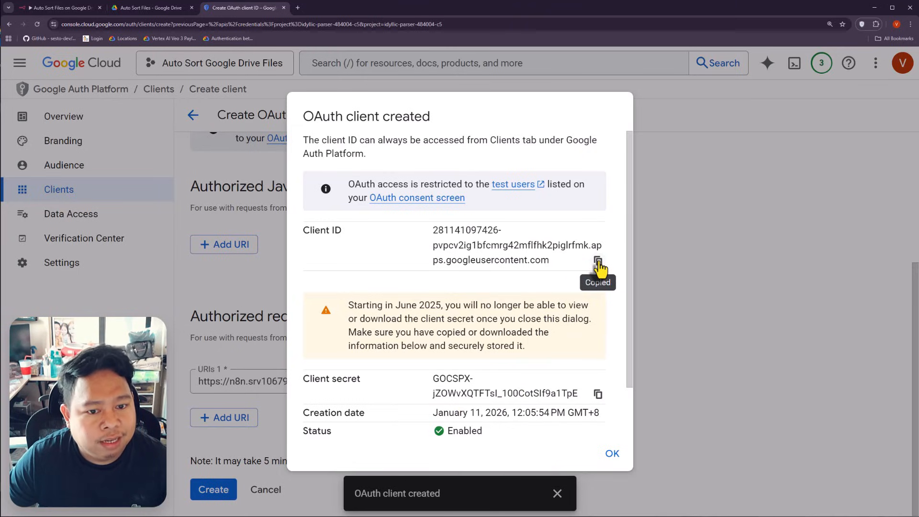
# Step: Paste the new client ID and client secret into n8n's Client ID and Client Secret fields
pyautogui.click(64, 11)
pyautogui.scroll(-2, 378, 230)
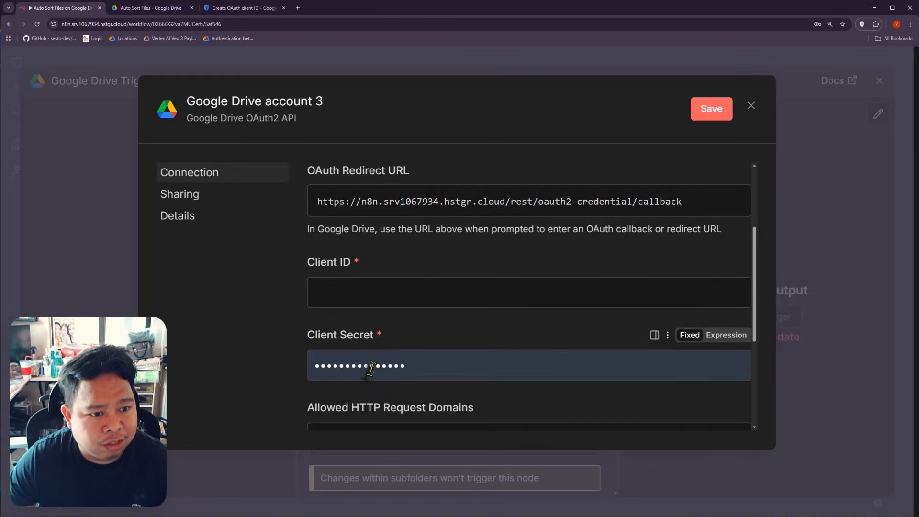
pyautogui.click(380, 225)
pyautogui.hotkey('ctrl', 'v')
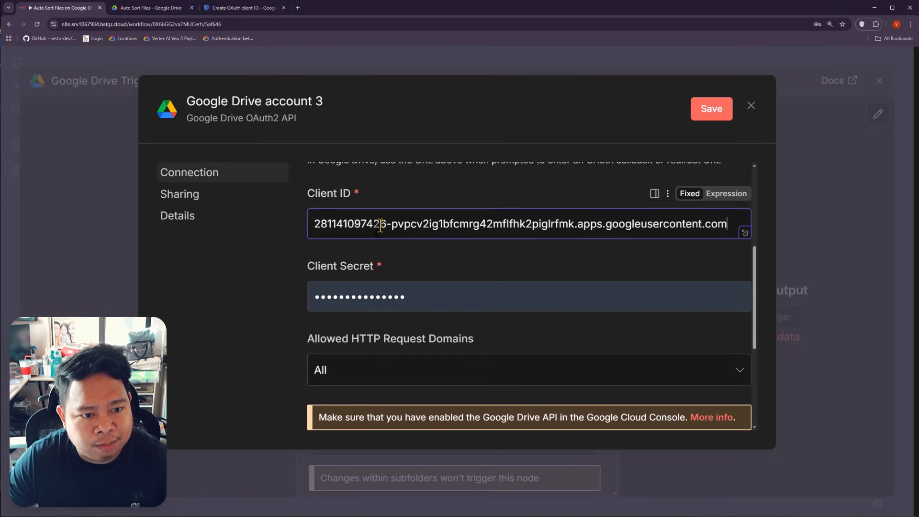
pyautogui.click(235, 12)
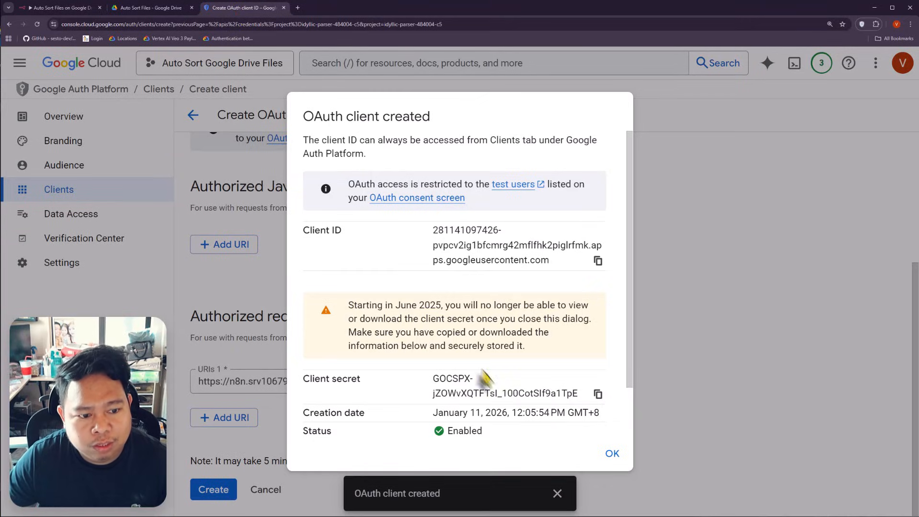
pyautogui.click(600, 398)
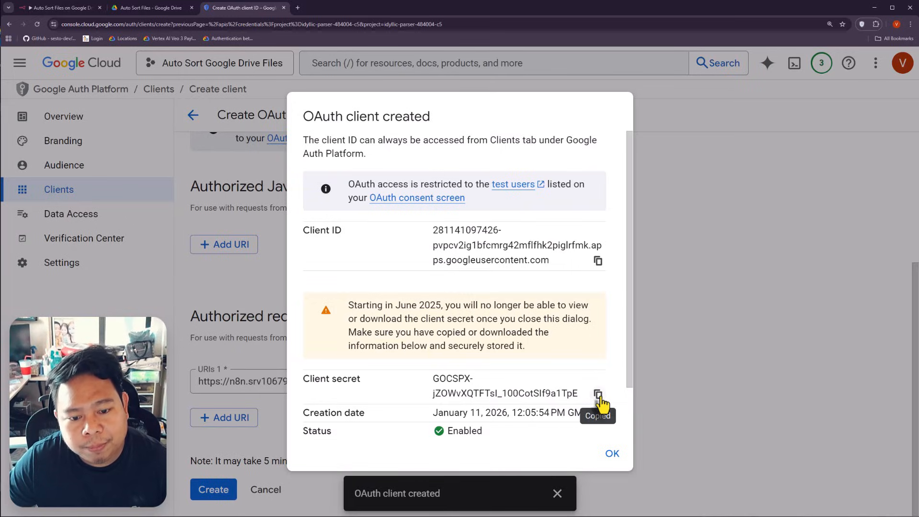
pyautogui.click(58, 14)
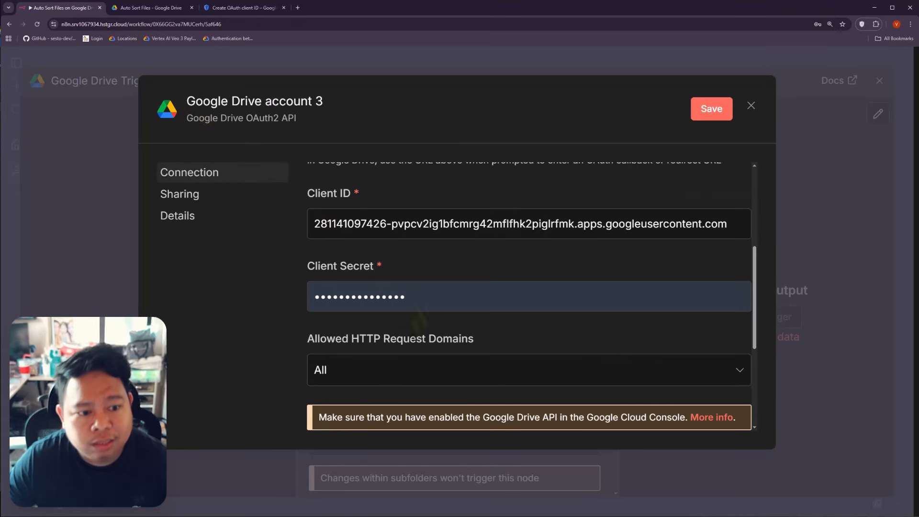
pyautogui.doubleClick(383, 288)
pyautogui.press('BackSpace')
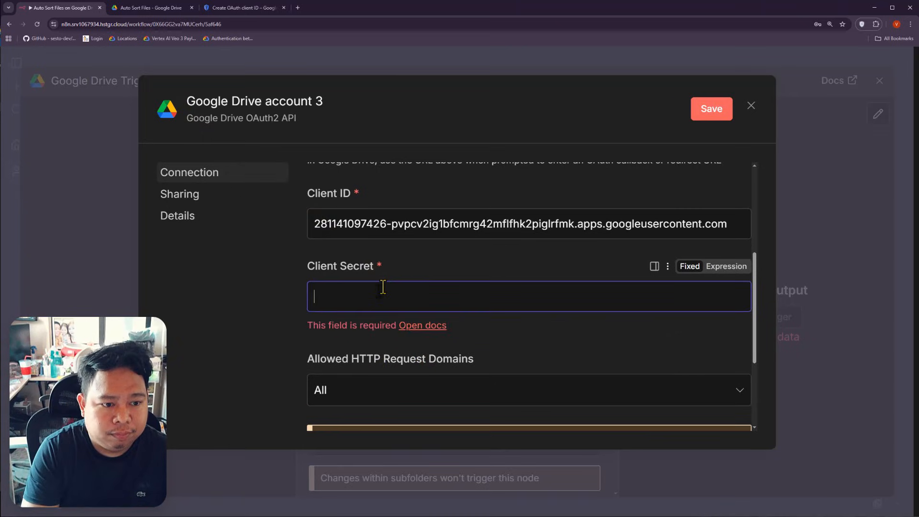
pyautogui.hotkey('ctrl', 'v')
# Step: Save the Google Drive account 3 credential with the new client secret
pyautogui.click(277, 328)
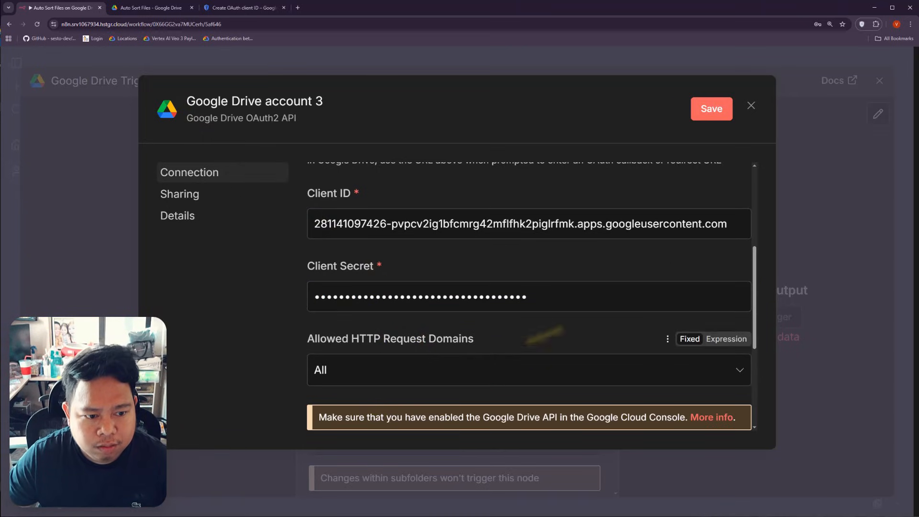
pyautogui.scroll(-3, 597, 343)
pyautogui.scroll(3, 596, 340)
pyautogui.scroll(-3, 596, 341)
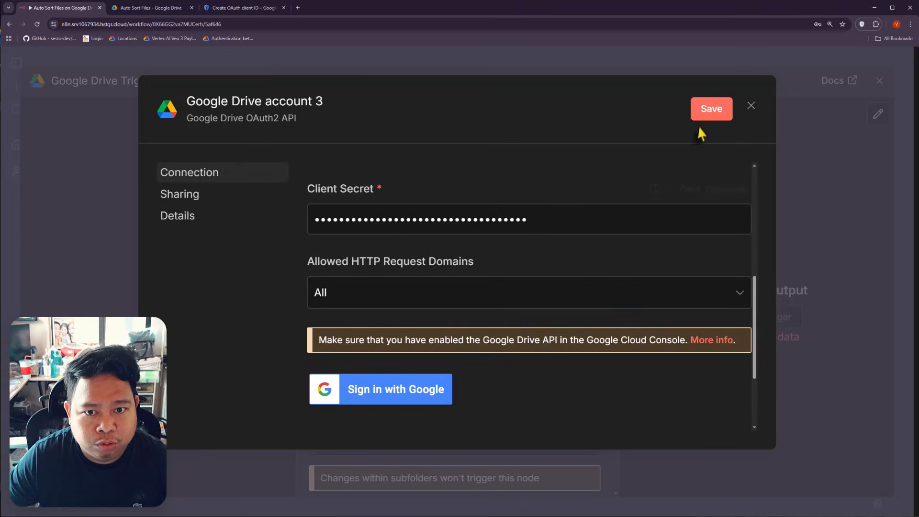
pyautogui.click(706, 111)
# Step: Sign in with Google, pass the unverified-app warning, and grant all requested Drive permissions
pyautogui.click(420, 390)
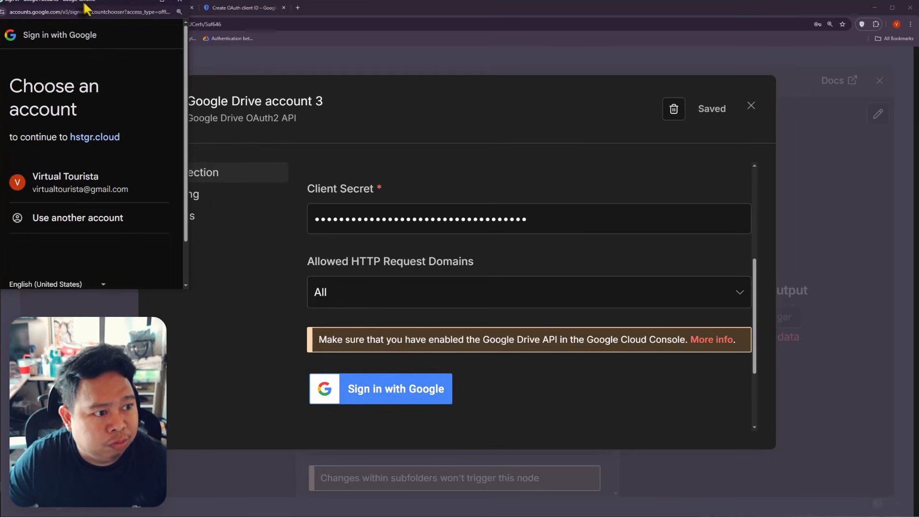
pyautogui.click(262, 282)
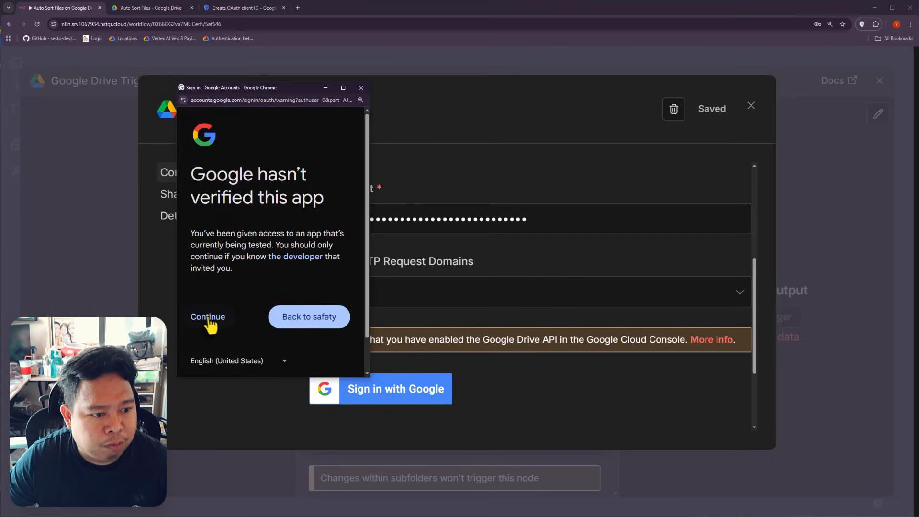
pyautogui.click(208, 317)
pyautogui.scroll(-2, 208, 268)
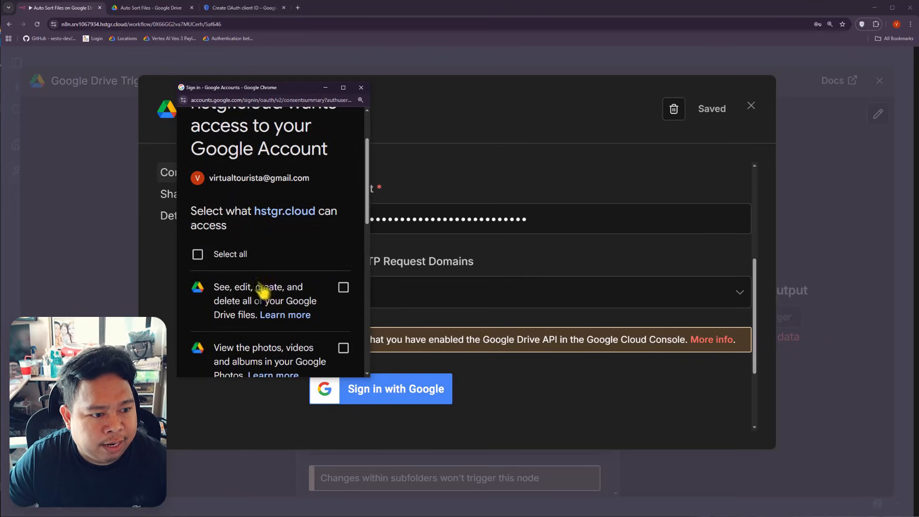
pyautogui.click(266, 256)
pyautogui.scroll(-6, 249, 229)
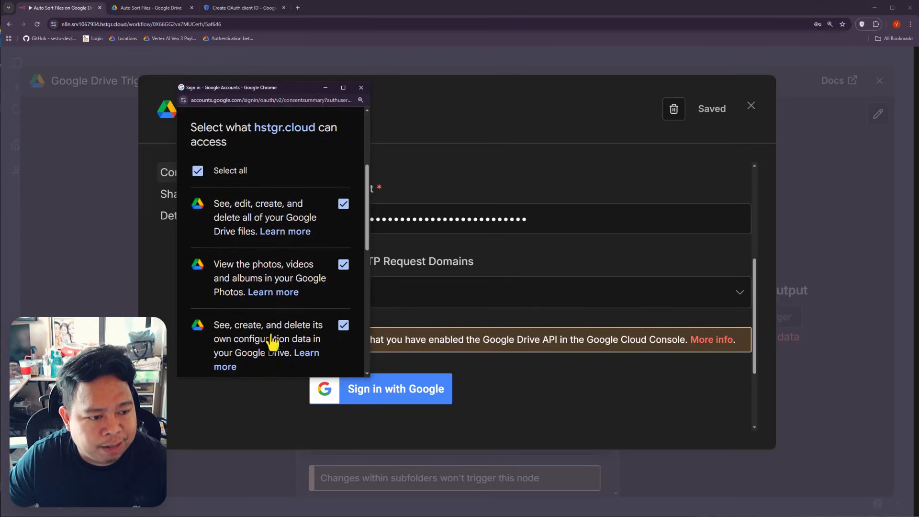
pyautogui.scroll(-5, 275, 280)
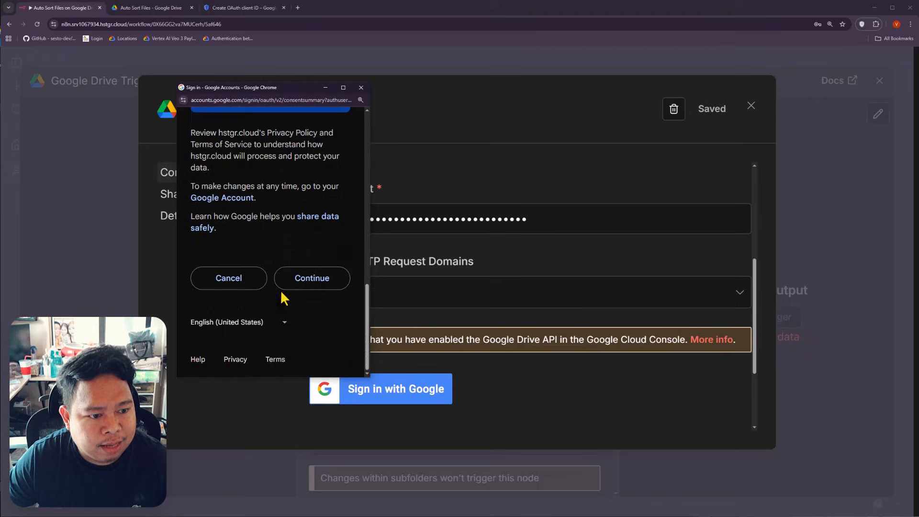
pyautogui.click(318, 281)
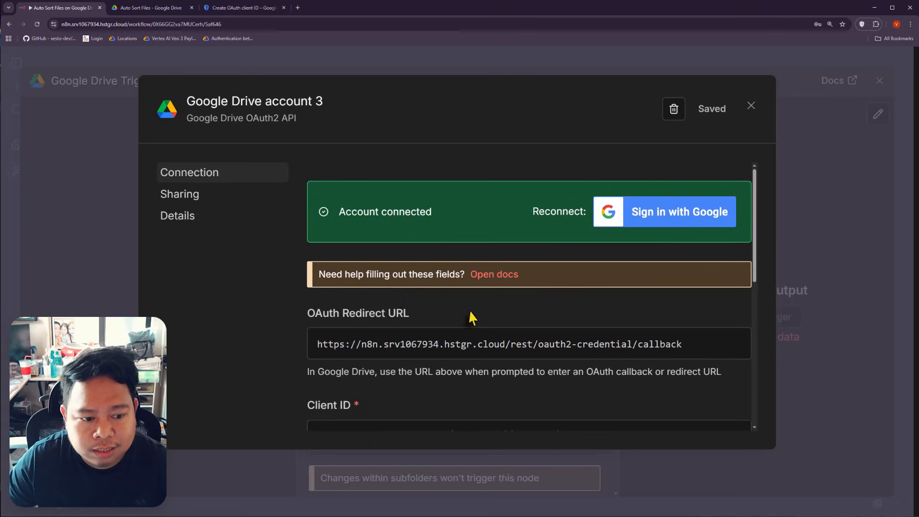
pyautogui.scroll(-1, 472, 317)
# Step: Close the credential modal, dismiss the save-password prompt, and keep Google Drive account 3 selected
pyautogui.click(751, 105)
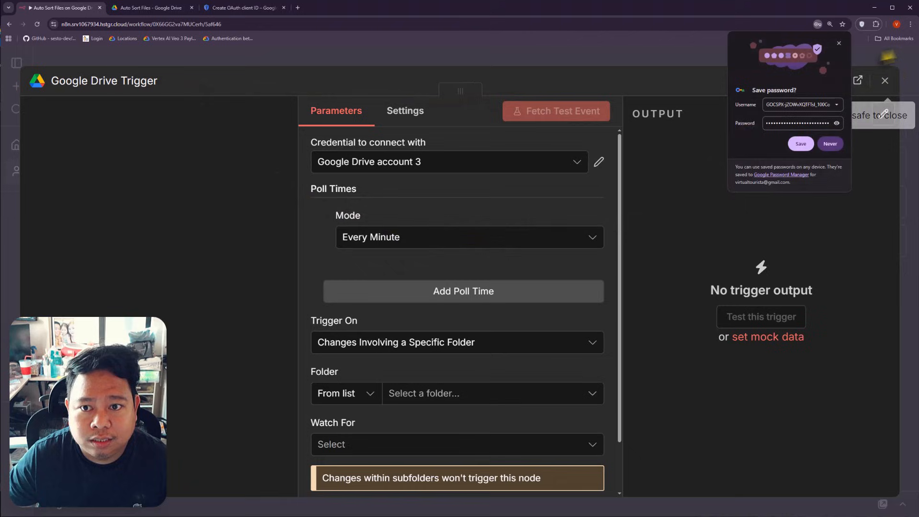
pyautogui.click(839, 43)
pyautogui.scroll(-1, 421, 311)
pyautogui.scroll(1, 422, 311)
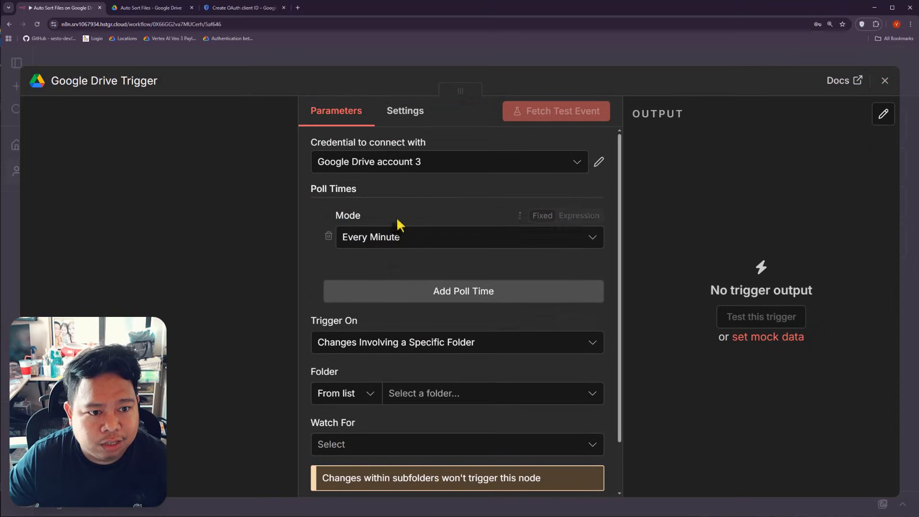
pyautogui.click(397, 165)
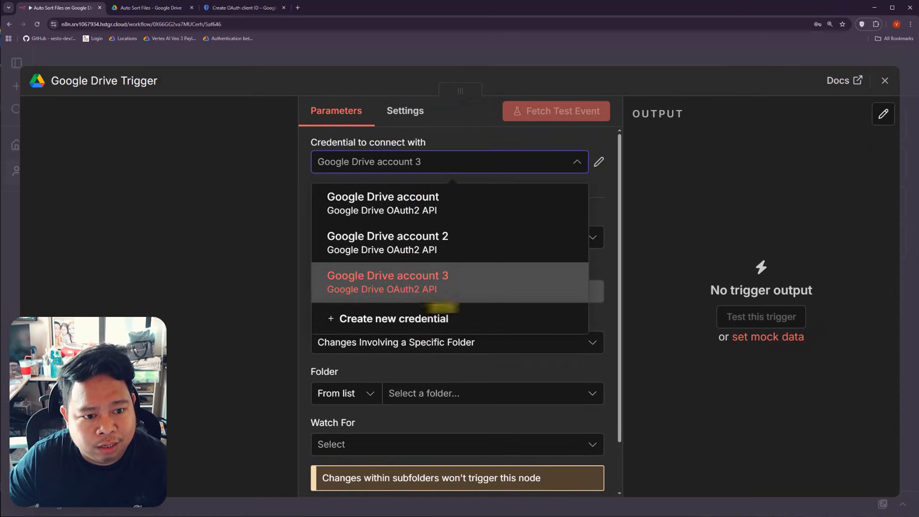
pyautogui.click(437, 285)
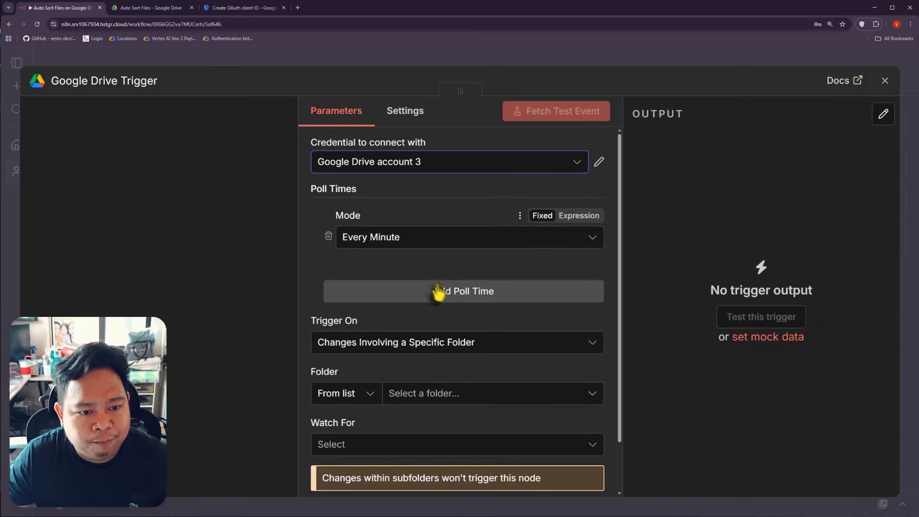
# Step: Keep polling every minute and browse the Folder dropdown's list of folders to watch
pyautogui.click(421, 241)
pyautogui.click(397, 276)
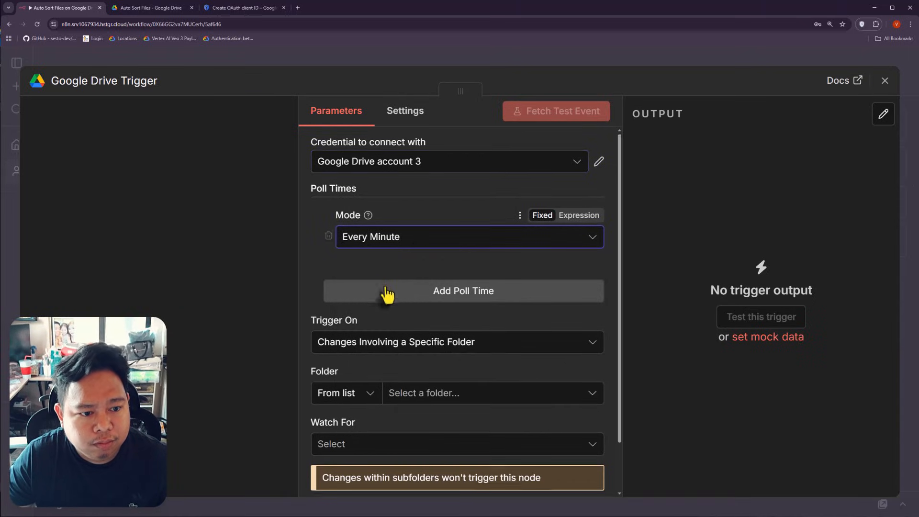
pyautogui.scroll(-1, 387, 294)
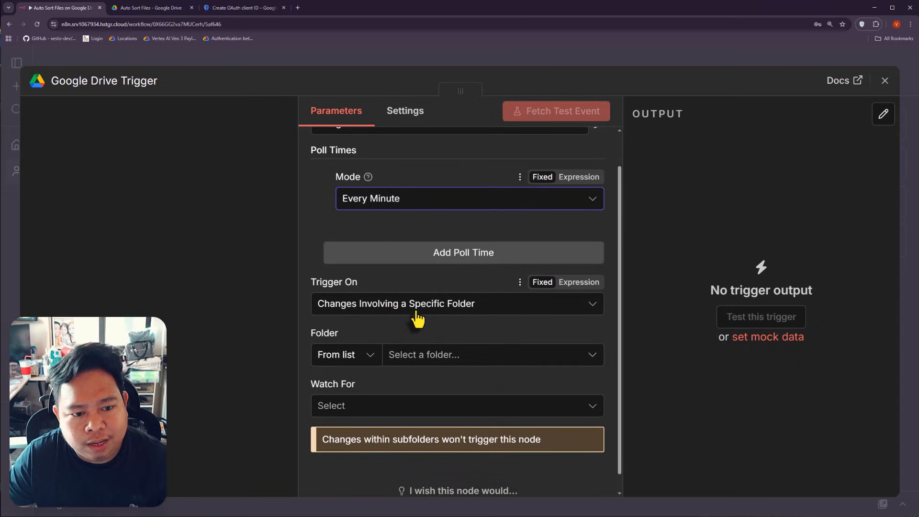
pyautogui.click(426, 358)
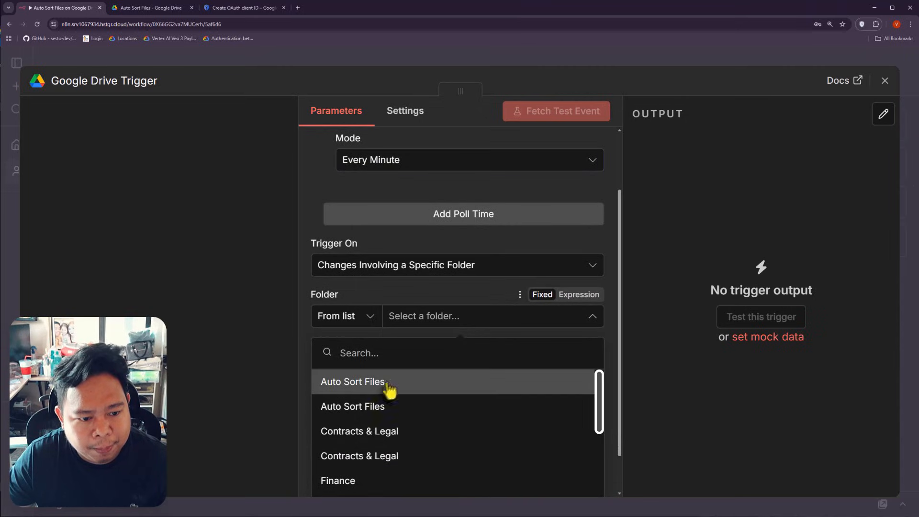
pyautogui.scroll(-2, 425, 468)
pyautogui.scroll(2, 383, 400)
pyautogui.scroll(-6, 424, 423)
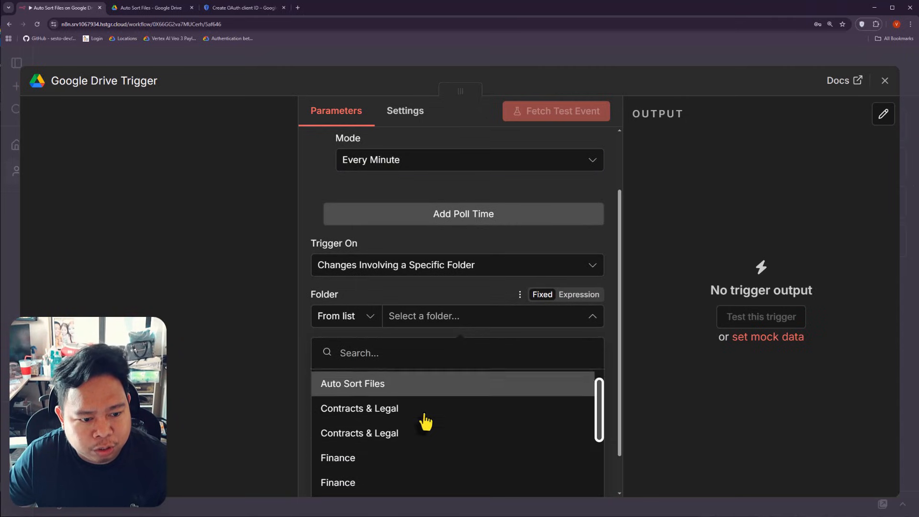
pyautogui.click(170, 8)
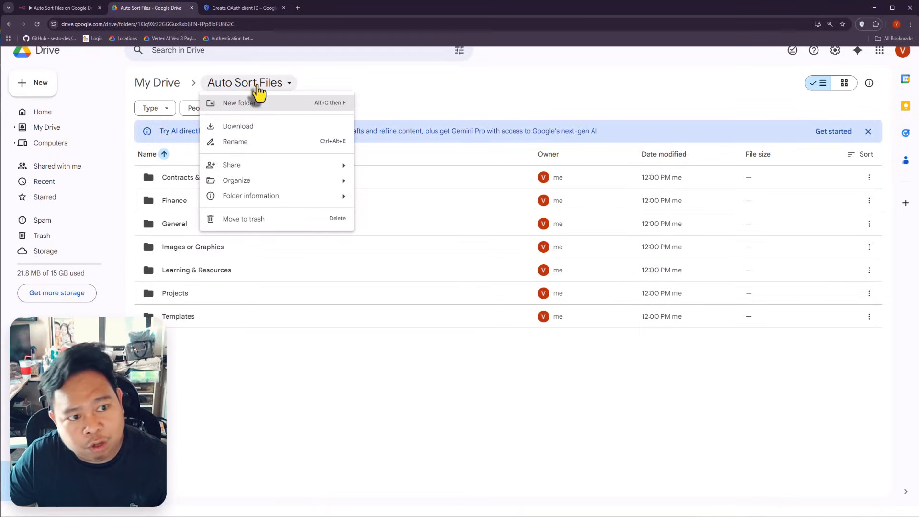
# Step: Rename the Auto Sort Files folder to 'Auto Sort Files on Drive'
pyautogui.click(268, 142)
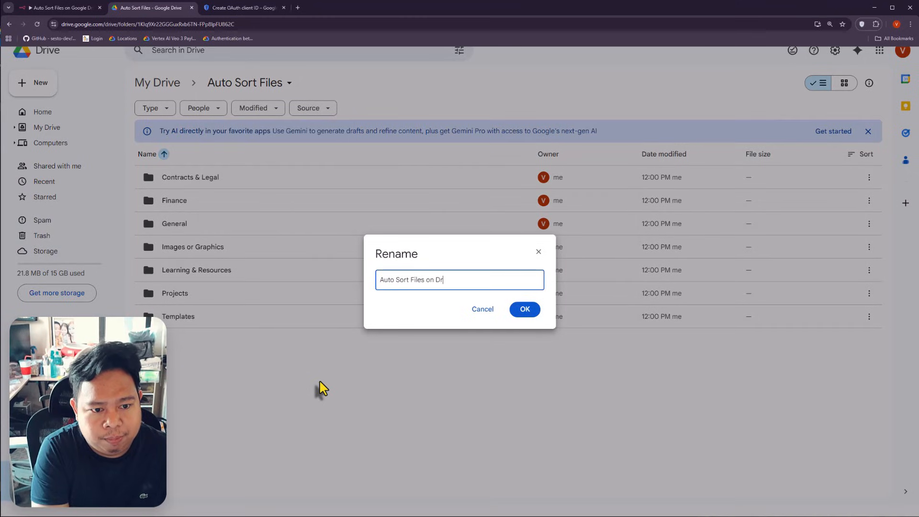
pyautogui.click(525, 310)
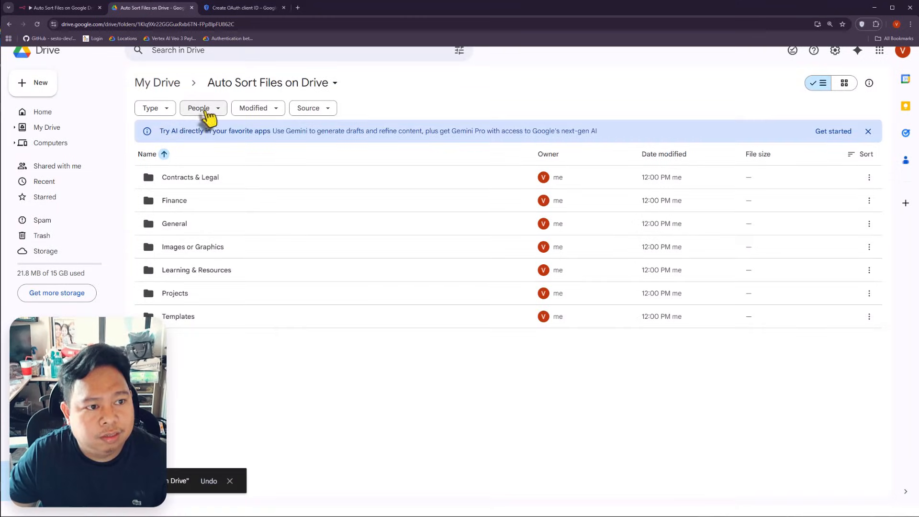
# Step: Back in the n8n trigger, close and reopen the Folder dropdown
pyautogui.click(93, 9)
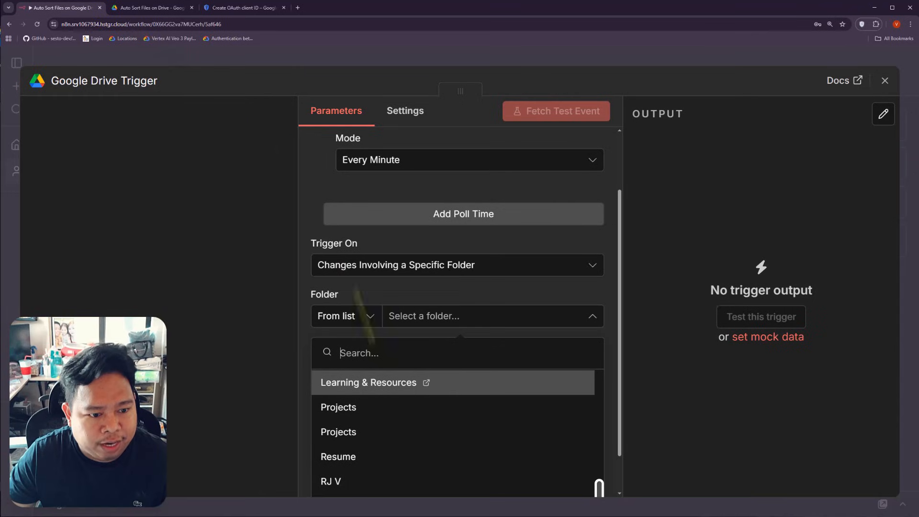
pyautogui.scroll(2, 364, 433)
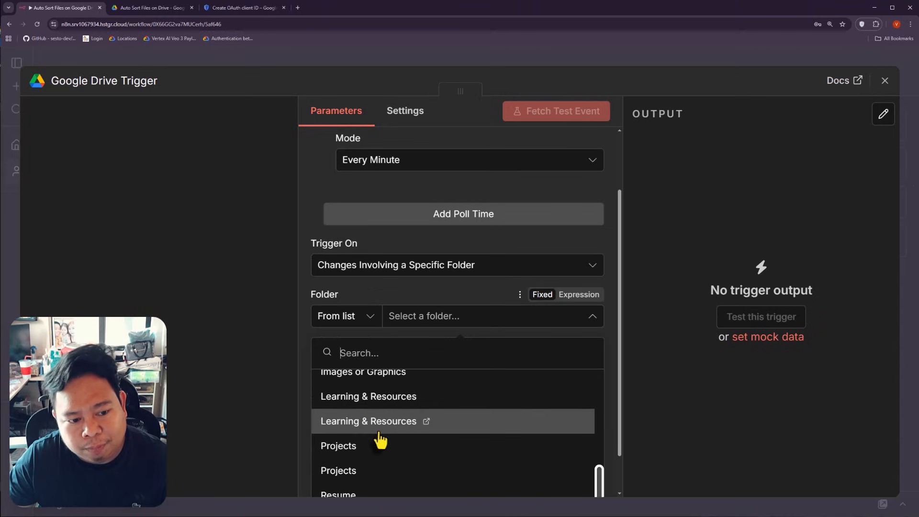
pyautogui.scroll(2, 380, 438)
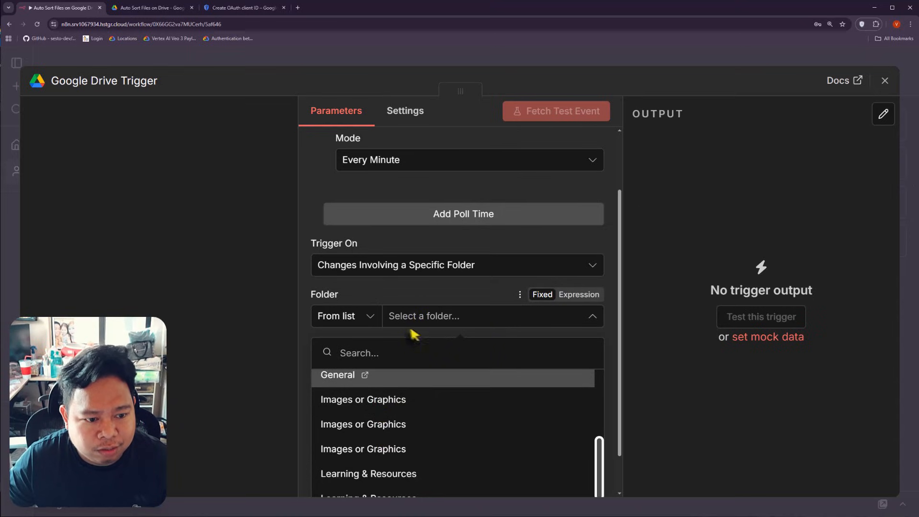
pyautogui.click(421, 300)
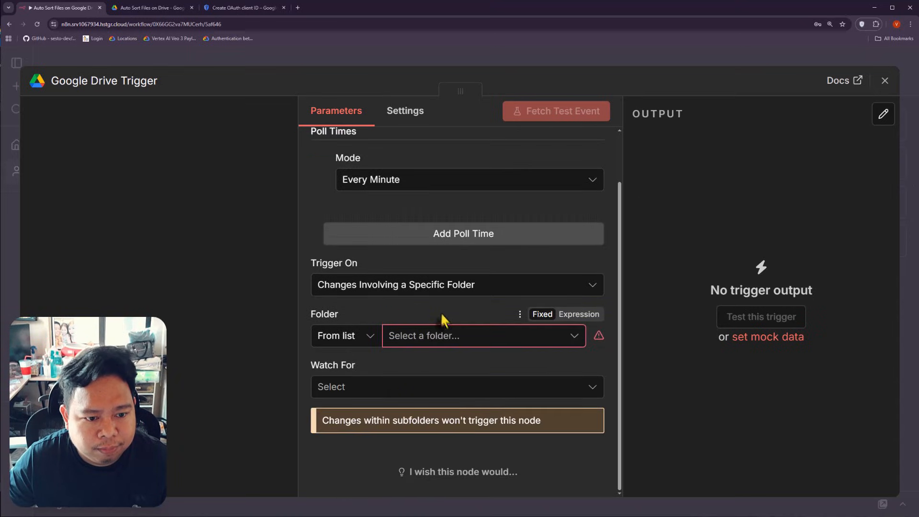
pyautogui.click(444, 337)
pyautogui.scroll(-2, 410, 450)
pyautogui.scroll(5, 407, 446)
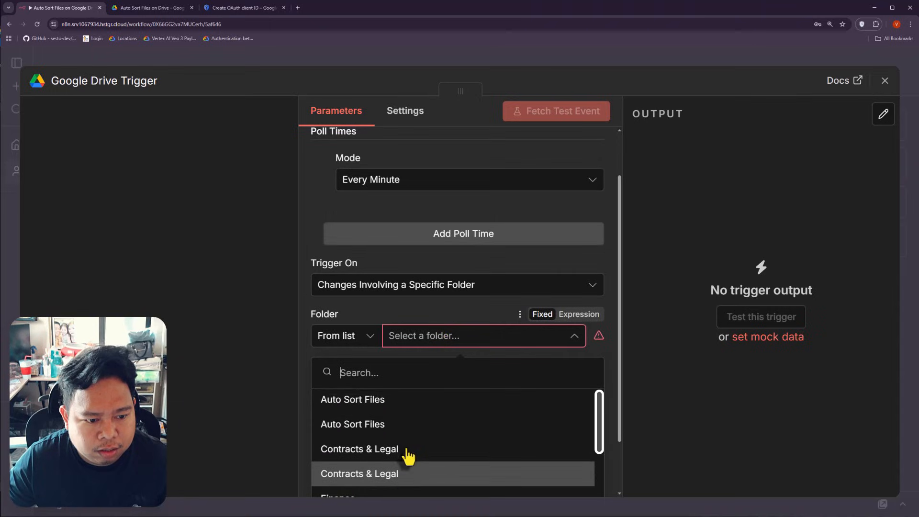
pyautogui.scroll(-5, 411, 433)
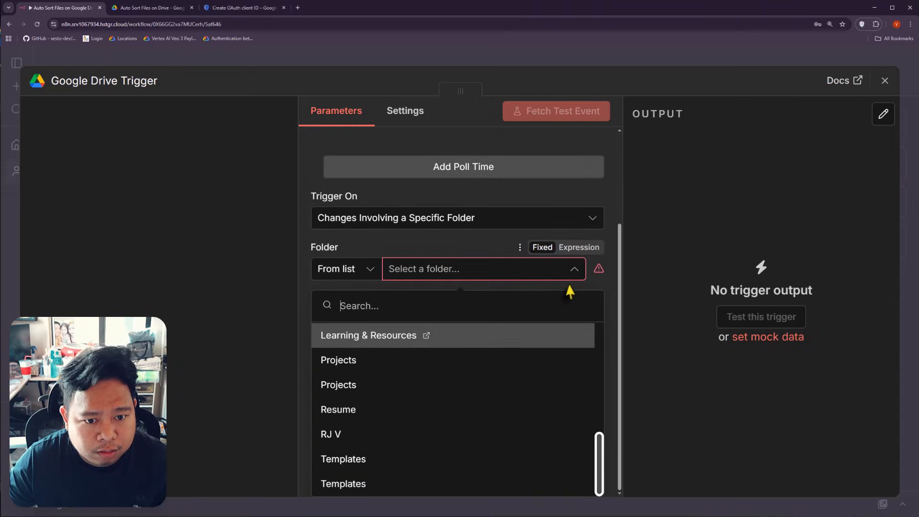
# Step: Toggle the folder field to By URL and back to From list, then pick Auto Sort Files
pyautogui.click(373, 272)
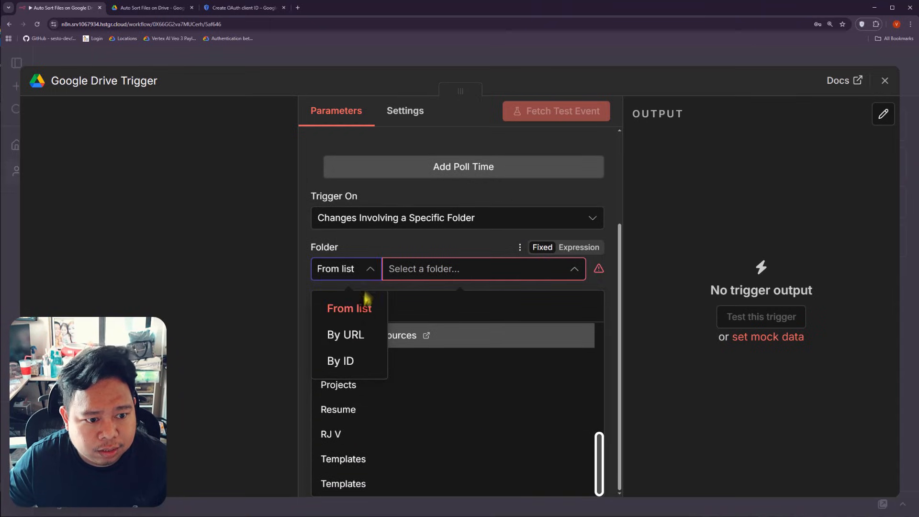
pyautogui.click(354, 334)
pyautogui.click(369, 335)
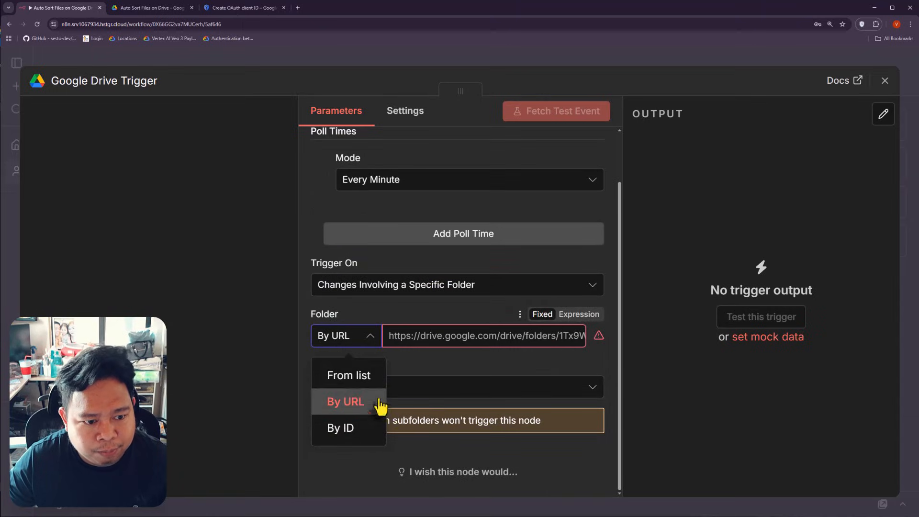
pyautogui.click(368, 377)
pyautogui.click(453, 341)
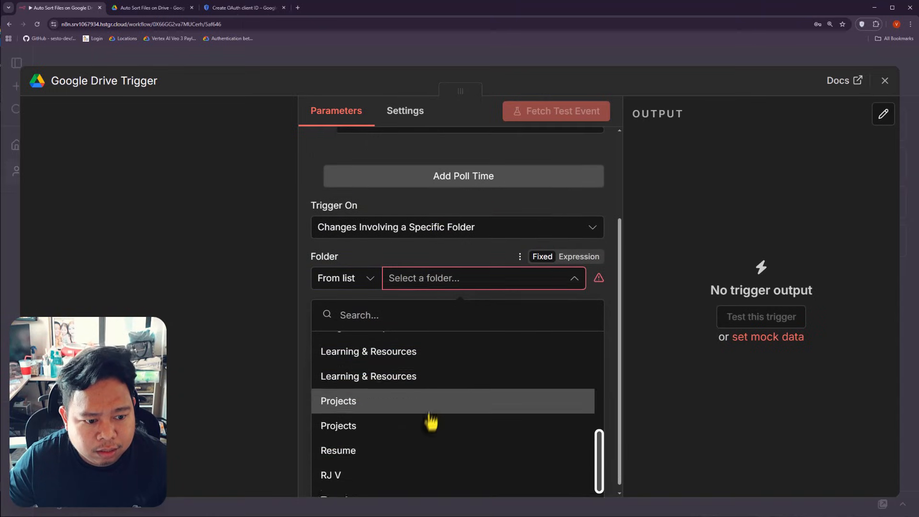
pyautogui.scroll(-2, 431, 421)
pyautogui.scroll(10, 414, 469)
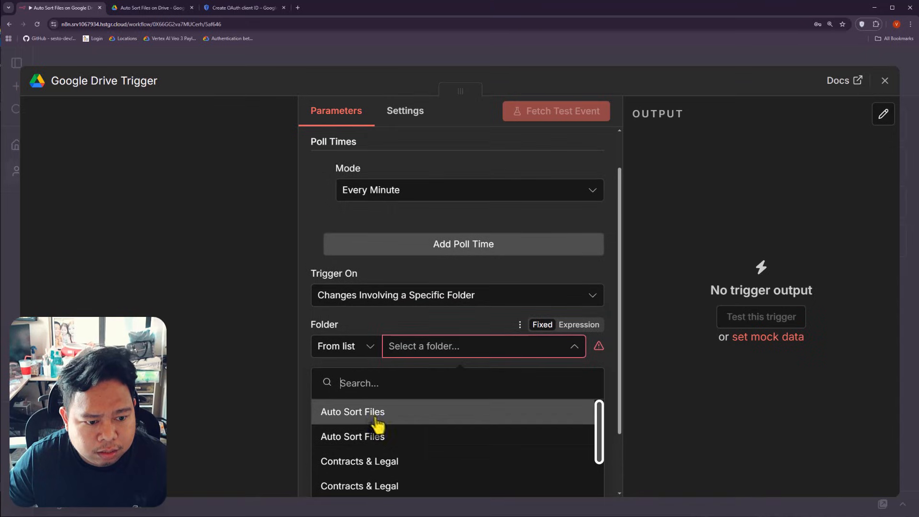
pyautogui.click(378, 421)
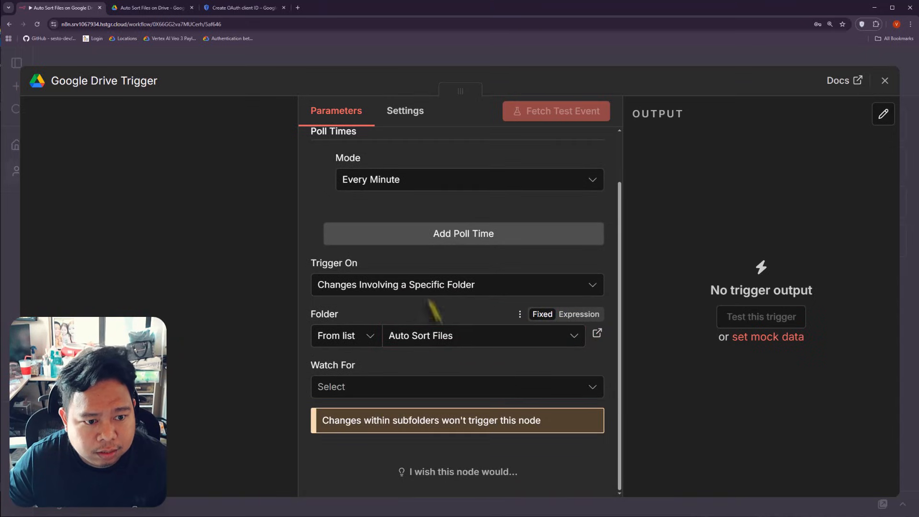
# Step: Set Trigger On to 'Changes Involving a Specific Folder' and choose 'Auto Sort Files on Drive'
pyautogui.click(425, 286)
pyautogui.click(431, 325)
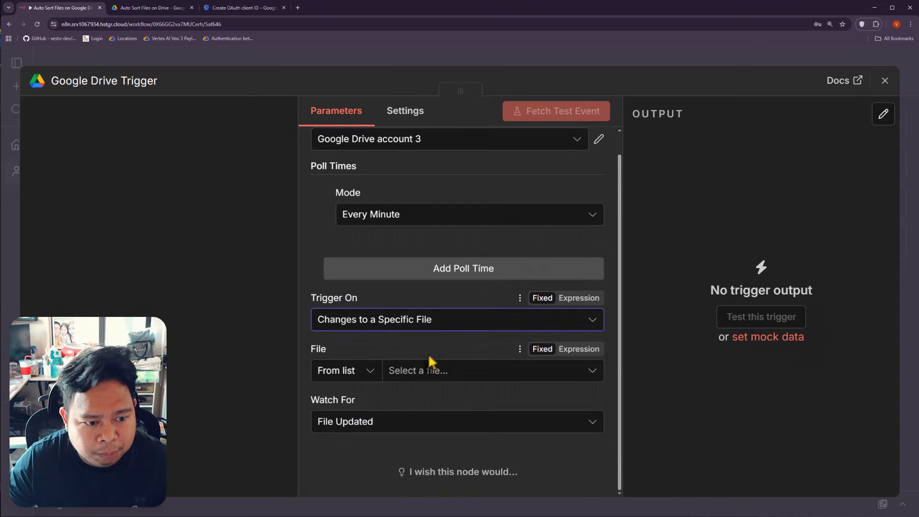
pyautogui.click(410, 377)
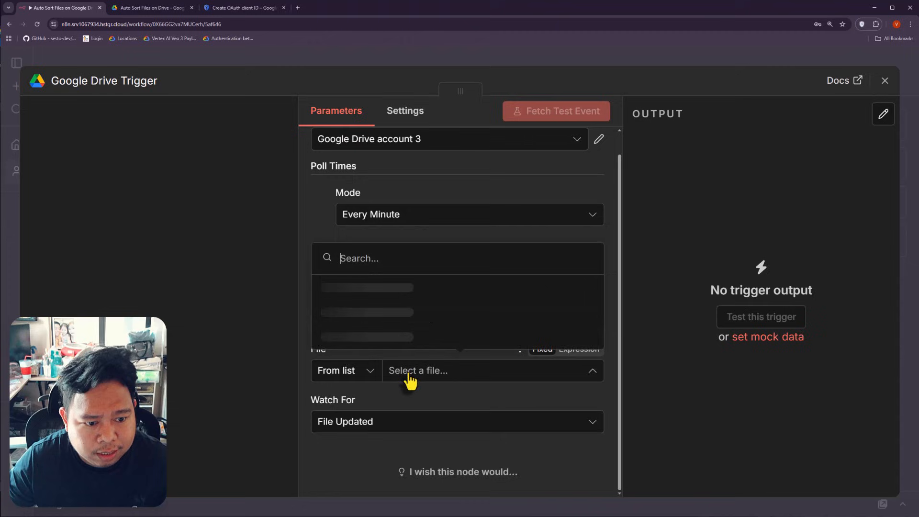
pyautogui.click(423, 399)
pyautogui.click(423, 320)
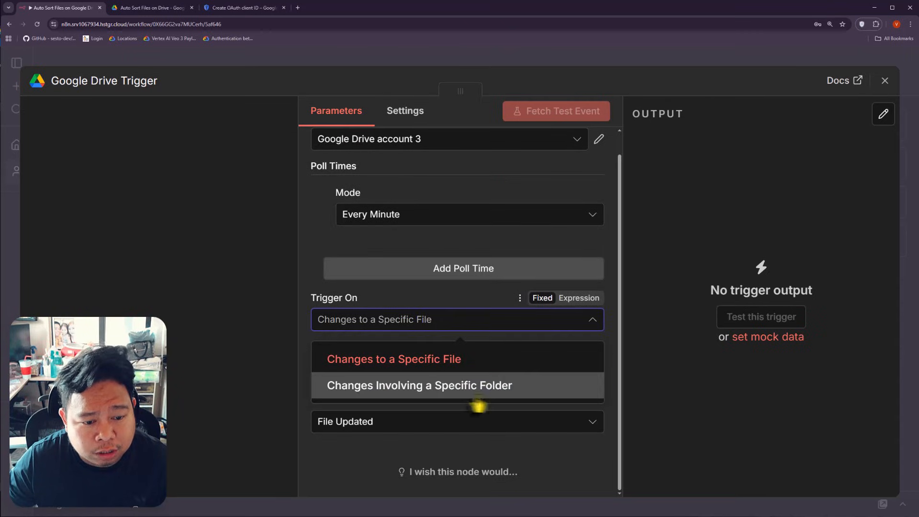
pyautogui.click(452, 396)
pyautogui.click(444, 376)
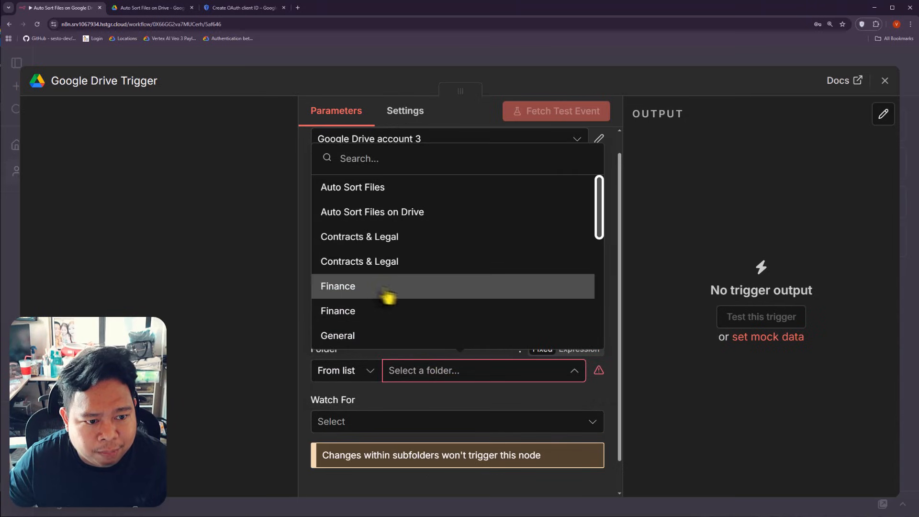
pyautogui.scroll(1, 403, 271)
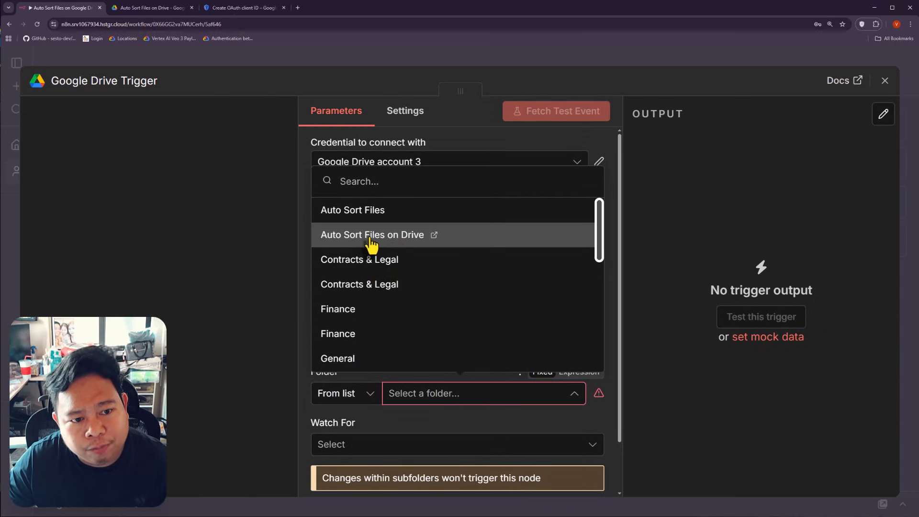
pyautogui.click(370, 244)
pyautogui.scroll(-3, 449, 348)
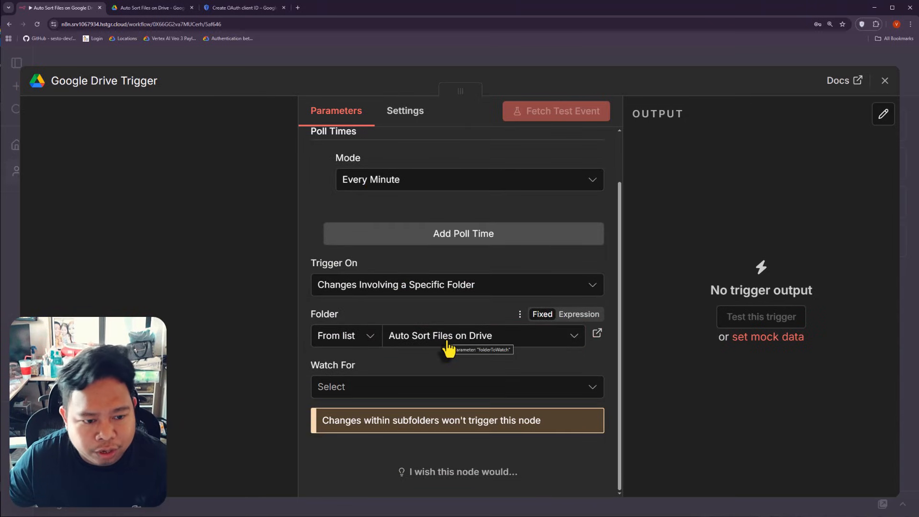
# Step: Keep the trigger watching changes in the Auto Sort Files on Drive folder
pyautogui.click(448, 341)
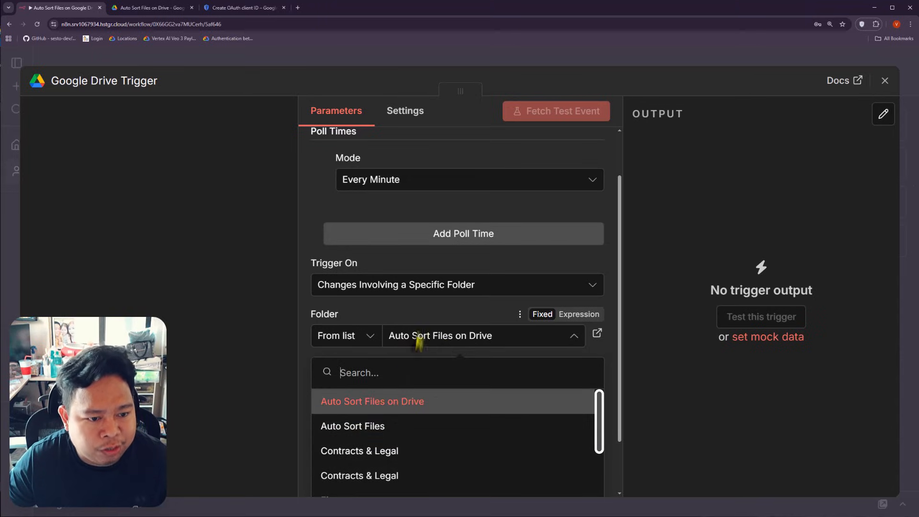
pyautogui.click(447, 300)
pyautogui.click(455, 292)
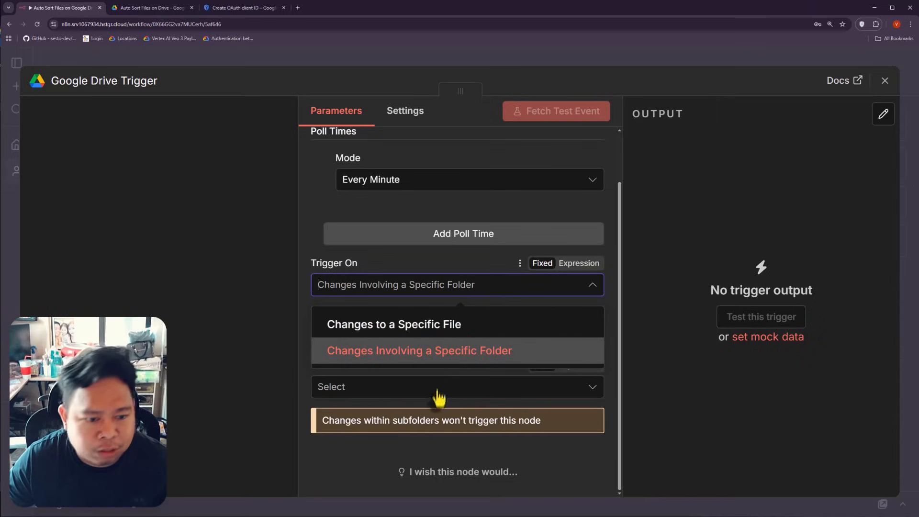
pyautogui.click(437, 350)
pyautogui.click(438, 340)
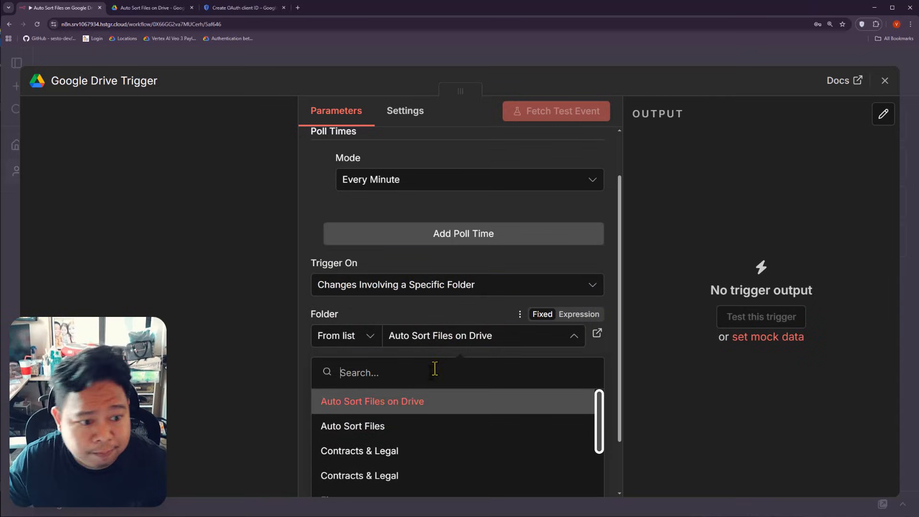
pyautogui.click(396, 311)
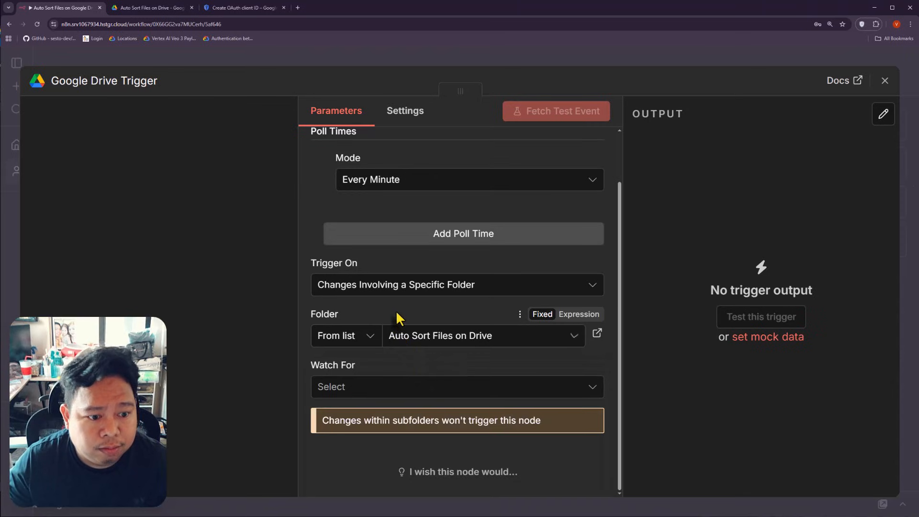
# Step: Set Watch For to File Created, adding then removing the File Type option
pyautogui.click(371, 393)
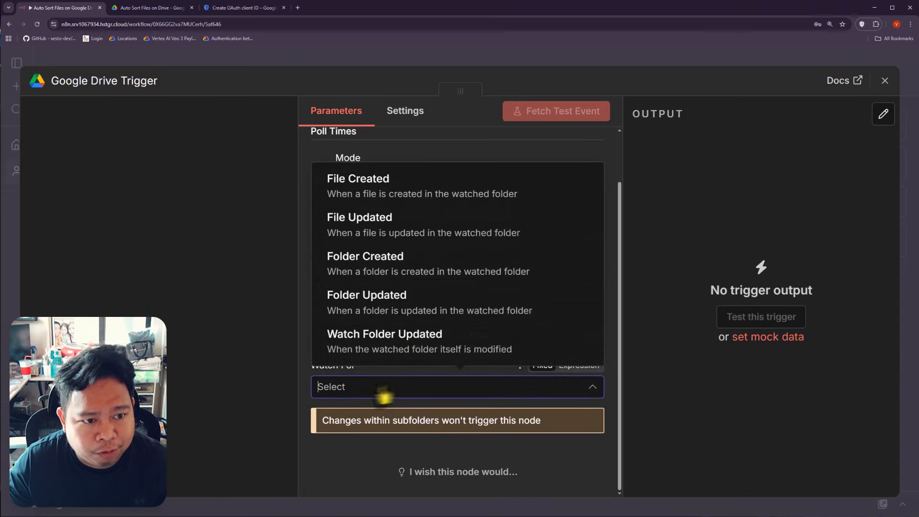
pyautogui.click(391, 197)
pyautogui.scroll(-2, 422, 383)
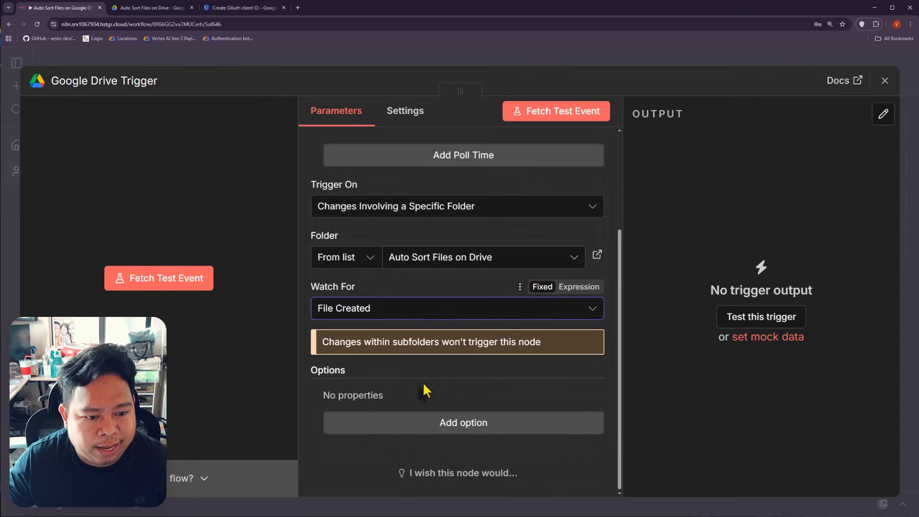
pyautogui.click(447, 424)
pyautogui.click(398, 422)
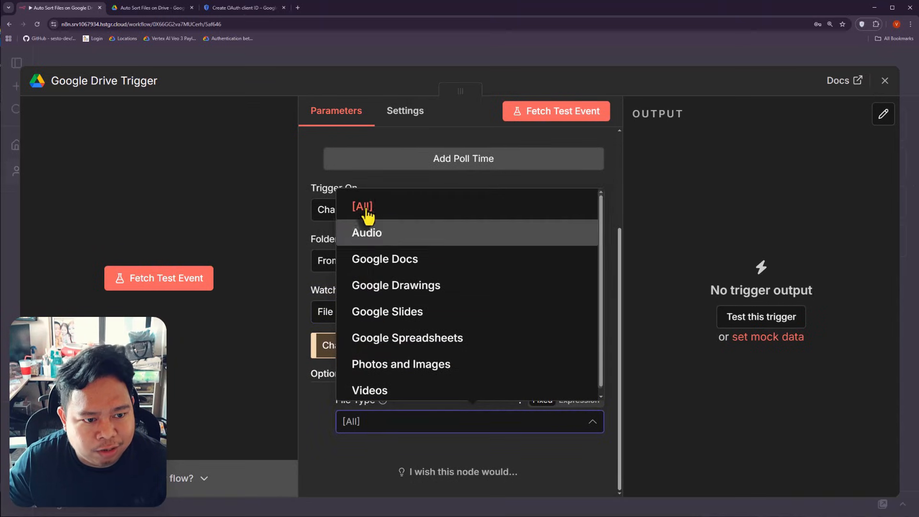
pyautogui.click(380, 456)
pyautogui.click(328, 399)
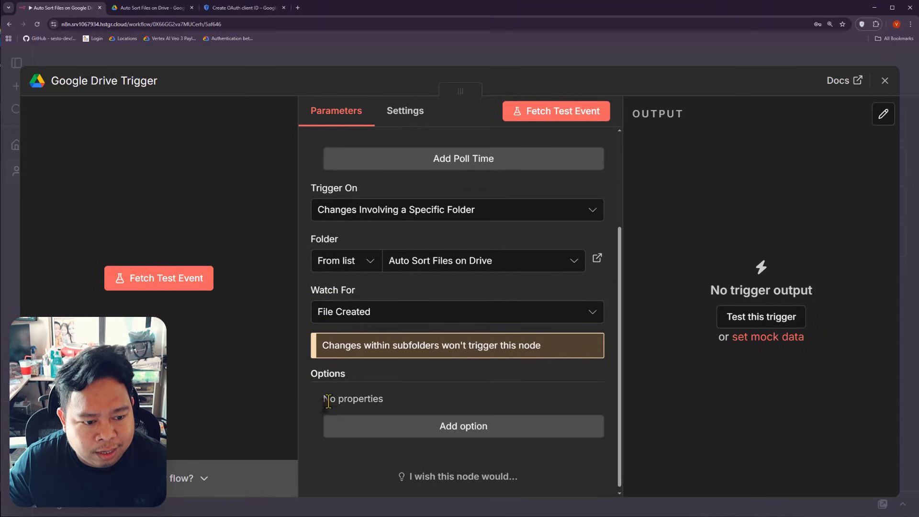
# Step: Fetch a test event from the trigger (no data found), then bring up the Drive folder
pyautogui.scroll(3, 406, 361)
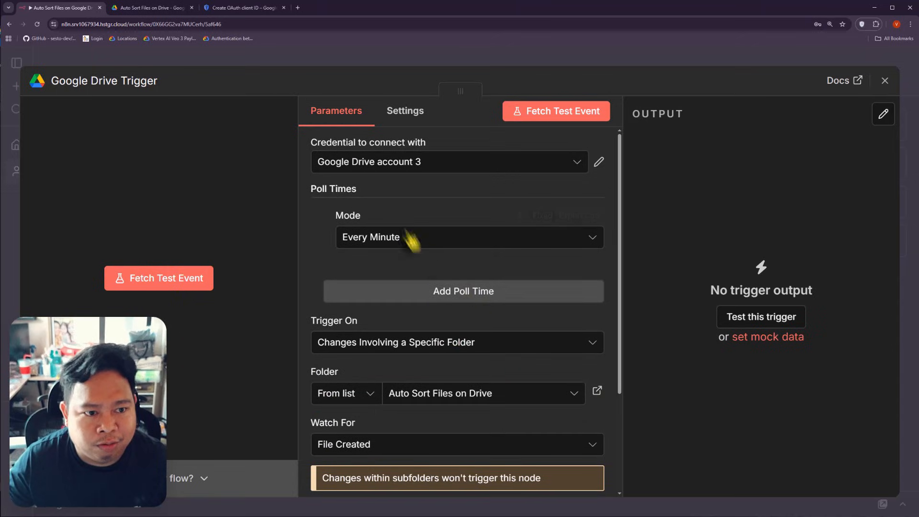
pyautogui.scroll(-3, 467, 280)
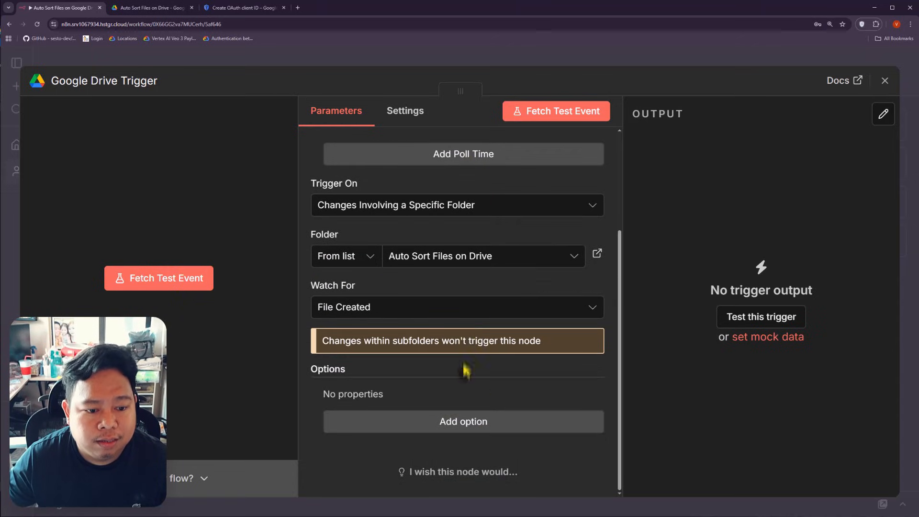
pyautogui.scroll(2, 479, 368)
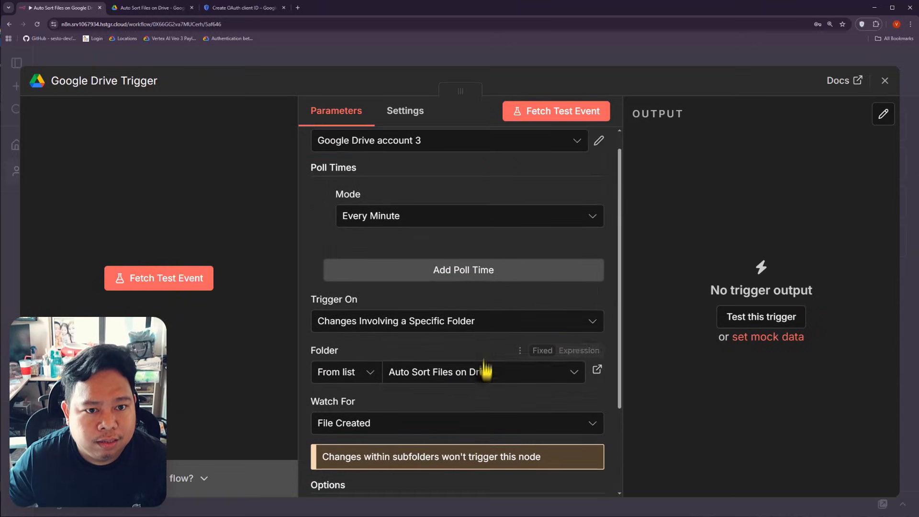
pyautogui.click(546, 115)
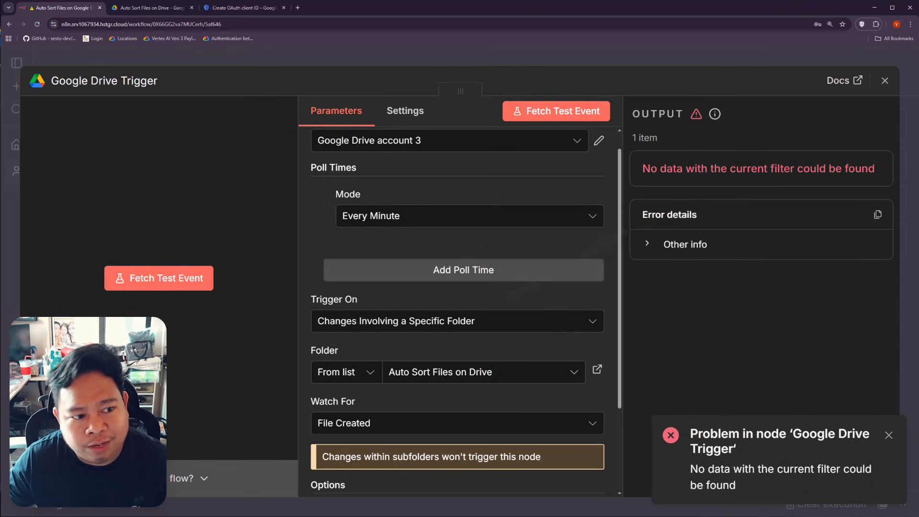
pyautogui.click(156, 10)
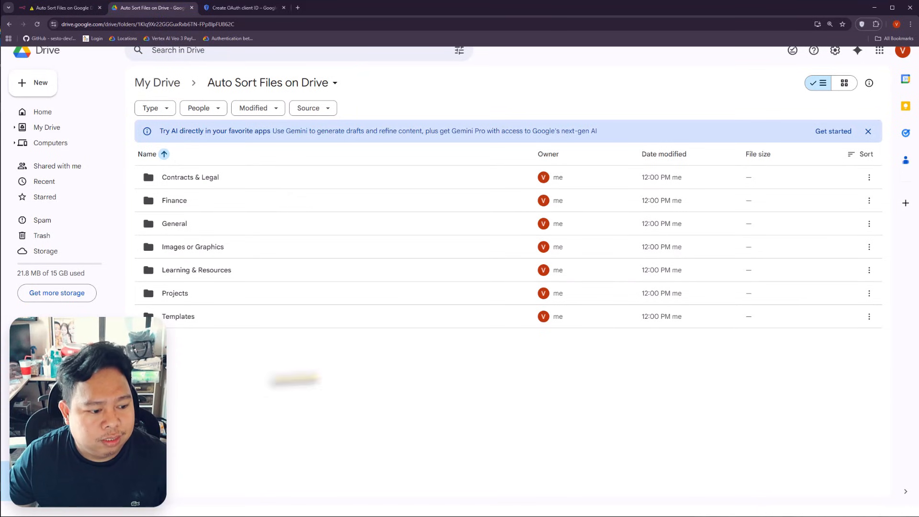
# Step: Locate Dubai Itinerary.pdf in its Downloads folder in File Explorer
pyautogui.press('super+e')
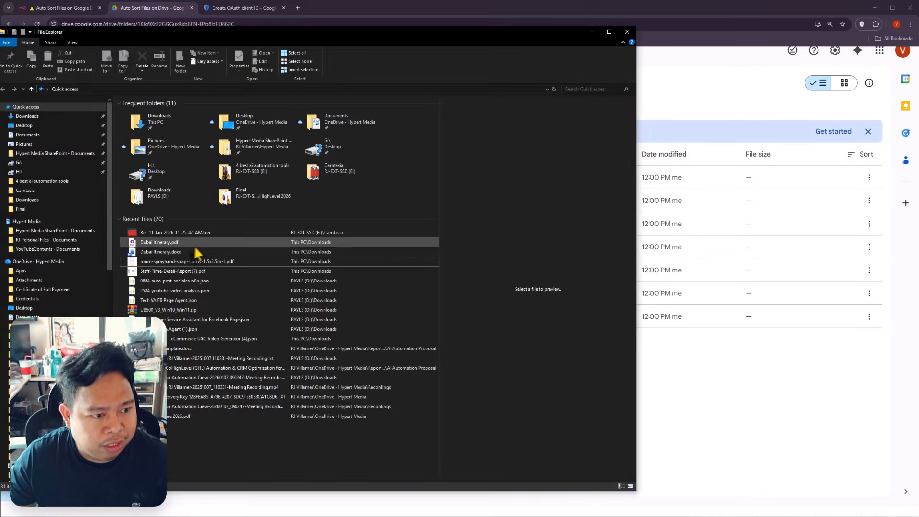
pyautogui.click(201, 243)
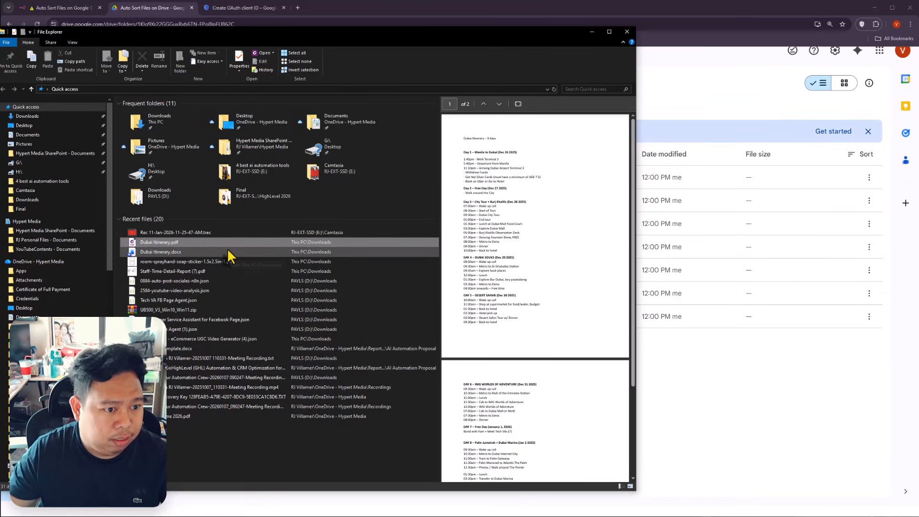
pyautogui.rightClick(237, 240)
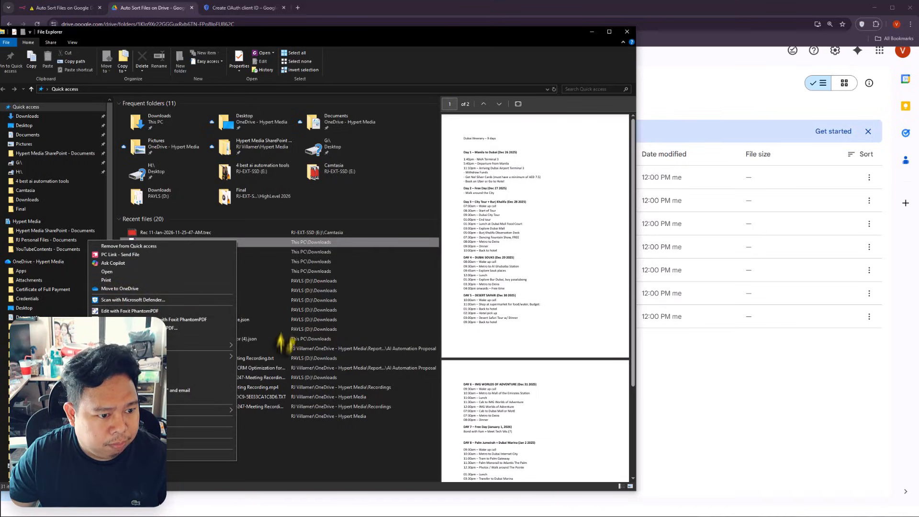
pyautogui.click(324, 329)
pyautogui.click(226, 244)
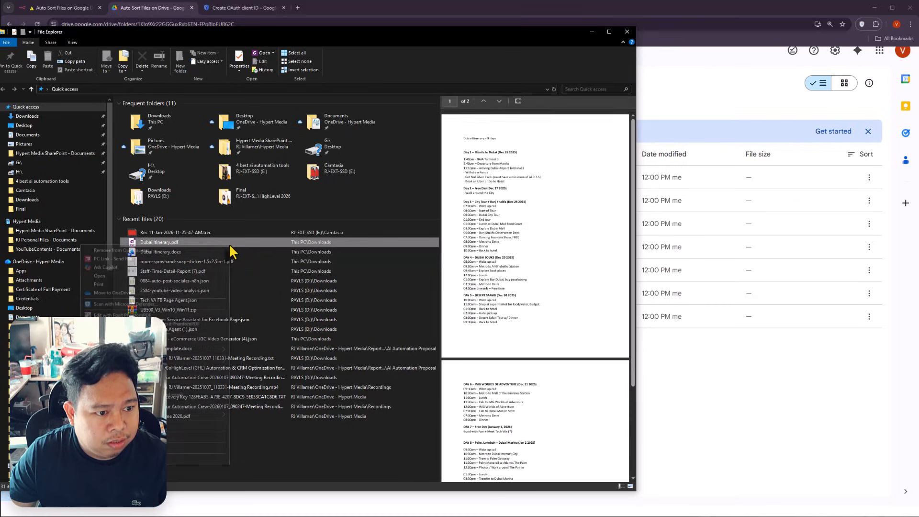
pyautogui.rightClick(228, 243)
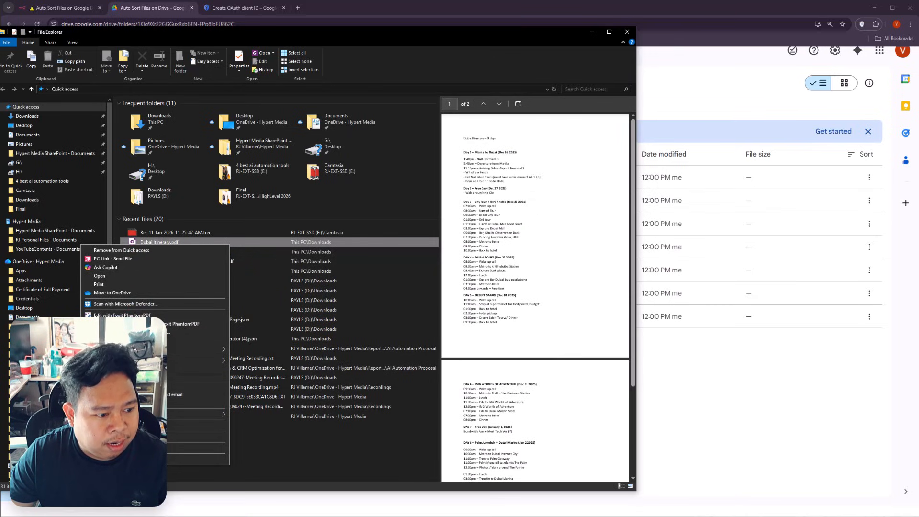
pyautogui.click(130, 448)
# Step: Rename the PDF to Dubai Itinerary1.pdf and upload it into the Auto Sort Files on Drive folder
pyautogui.press('F2')
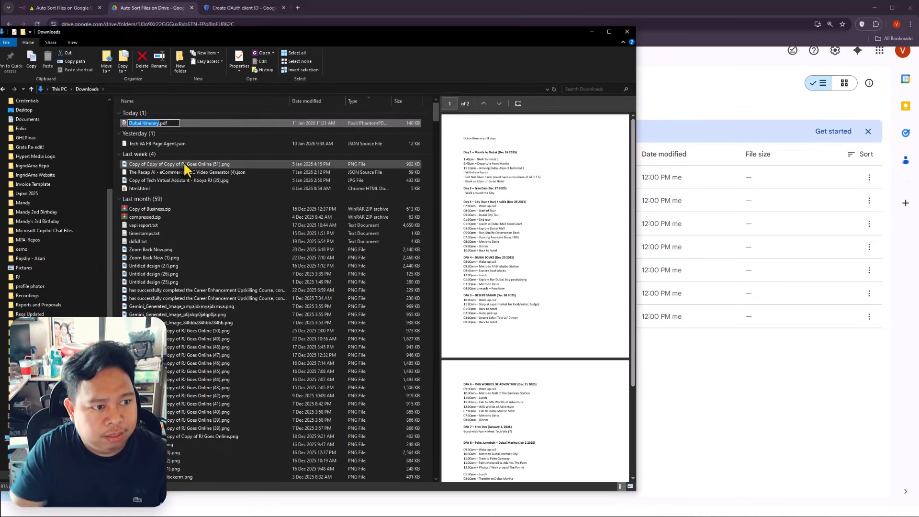
pyautogui.press('Right')
pyautogui.write('1')
pyautogui.press('Return')
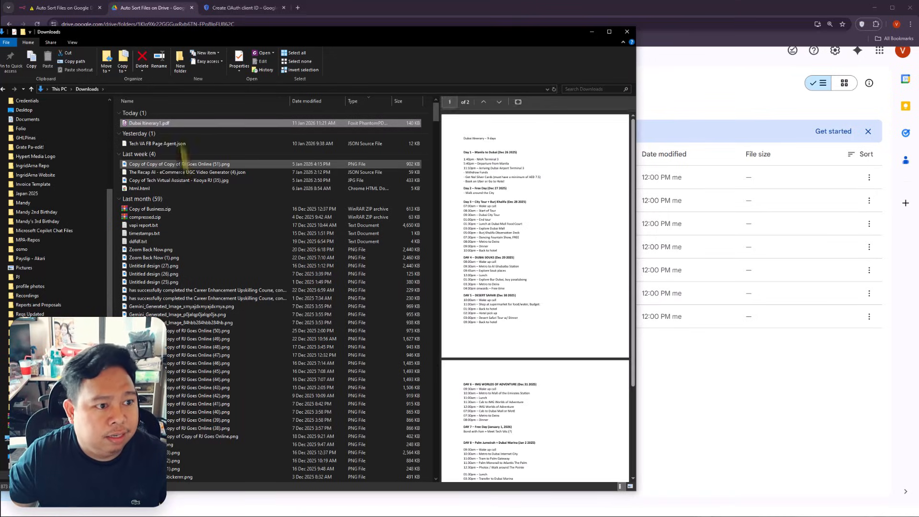
pyautogui.moveTo(171, 122); pyautogui.dragTo(627, 437)
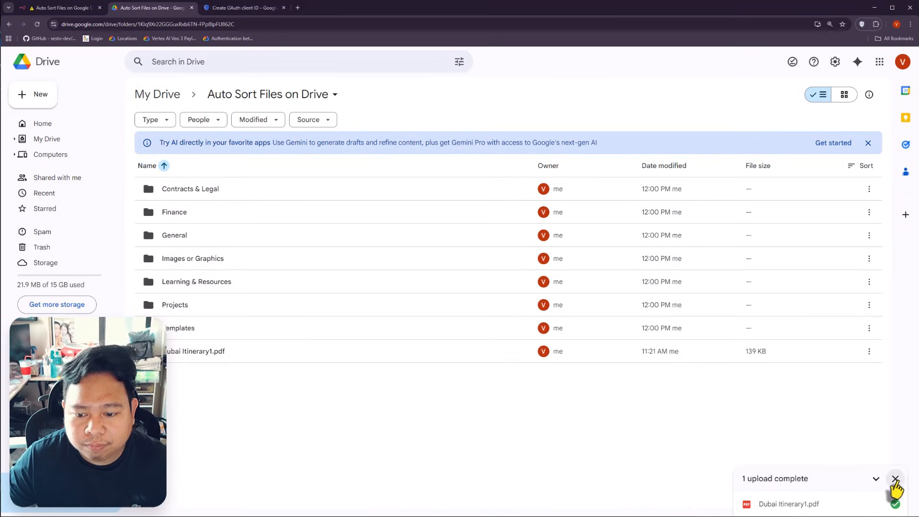
pyautogui.click(895, 478)
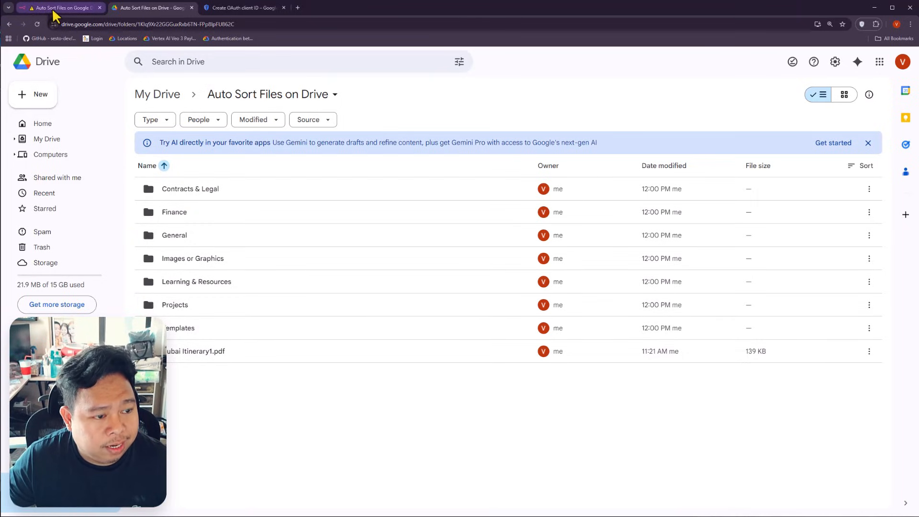
pyautogui.click(72, 7)
# Step: Fetch Dubai Itinerary1.pdf as the trigger's test output, then close the node and reposition it
pyautogui.click(556, 113)
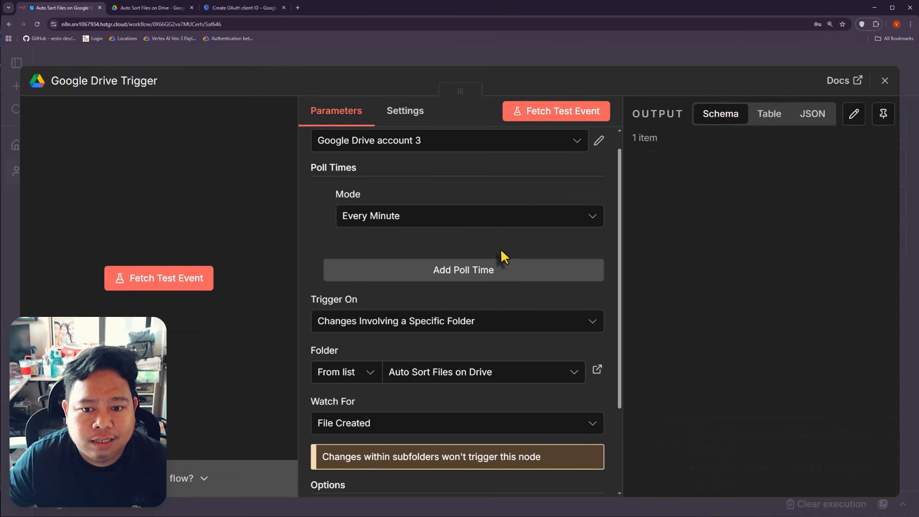
pyautogui.scroll(-2, 796, 238)
pyautogui.scroll(-10, 796, 238)
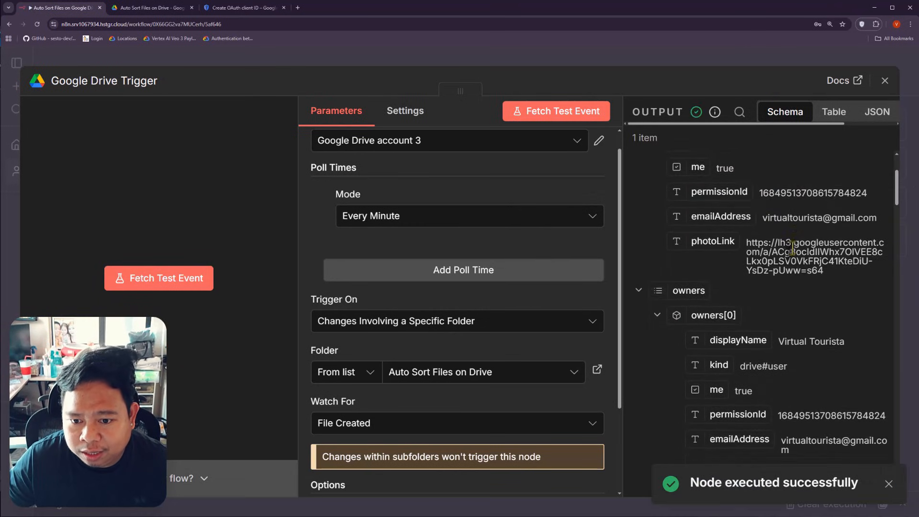
pyautogui.scroll(-12, 820, 297)
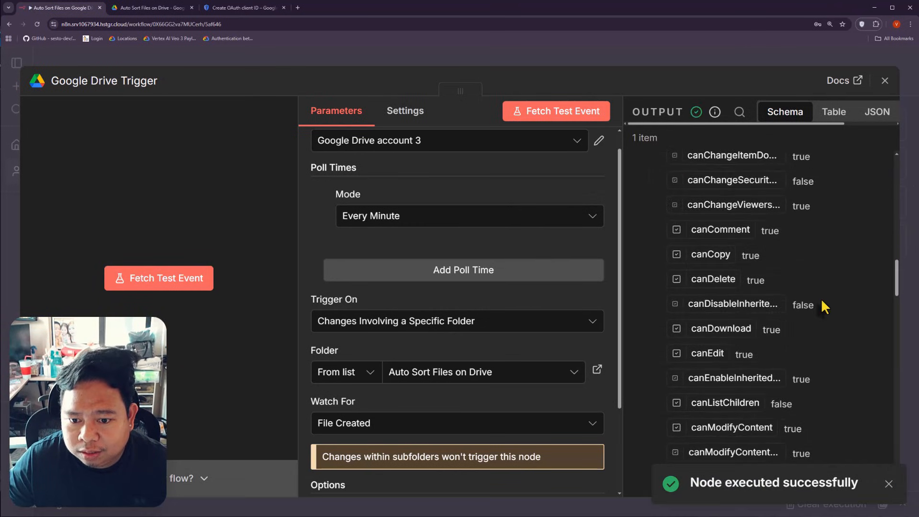
pyautogui.scroll(-12, 819, 298)
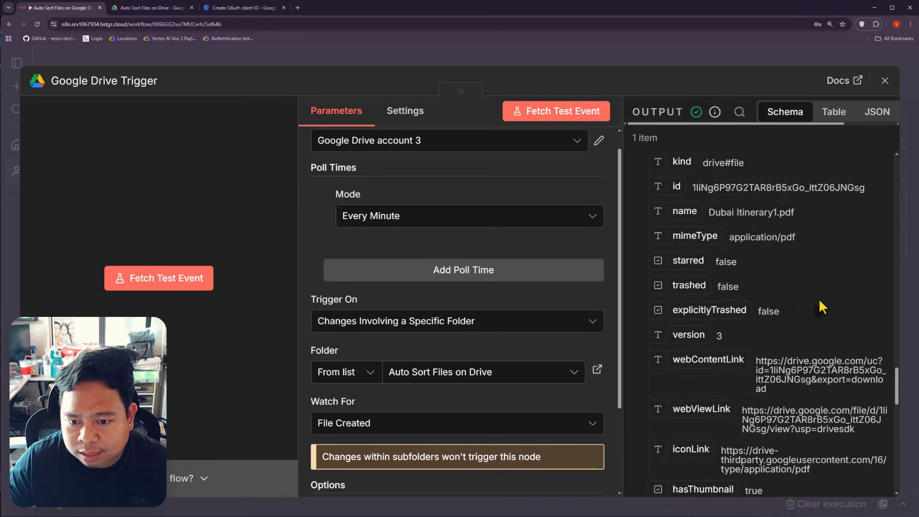
pyautogui.scroll(-8, 819, 301)
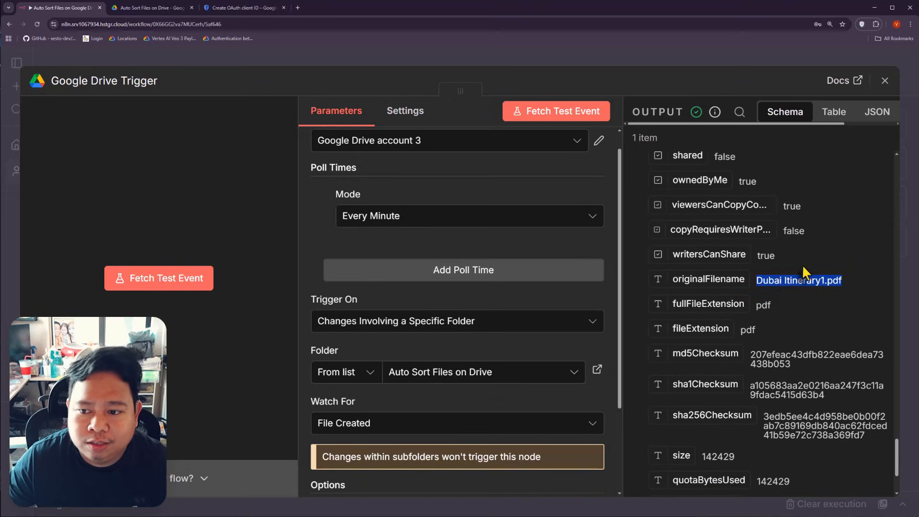
pyautogui.click(249, 62)
pyautogui.moveTo(474, 314); pyautogui.dragTo(199, 241)
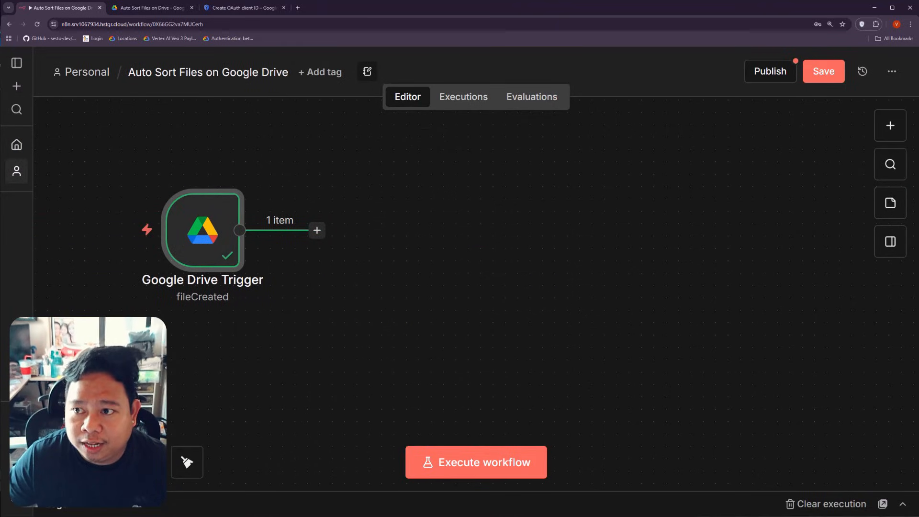
# Step: Add a Google Drive 'Download file' node after the Google Drive Trigger
pyautogui.click(317, 230)
pyautogui.write('google')
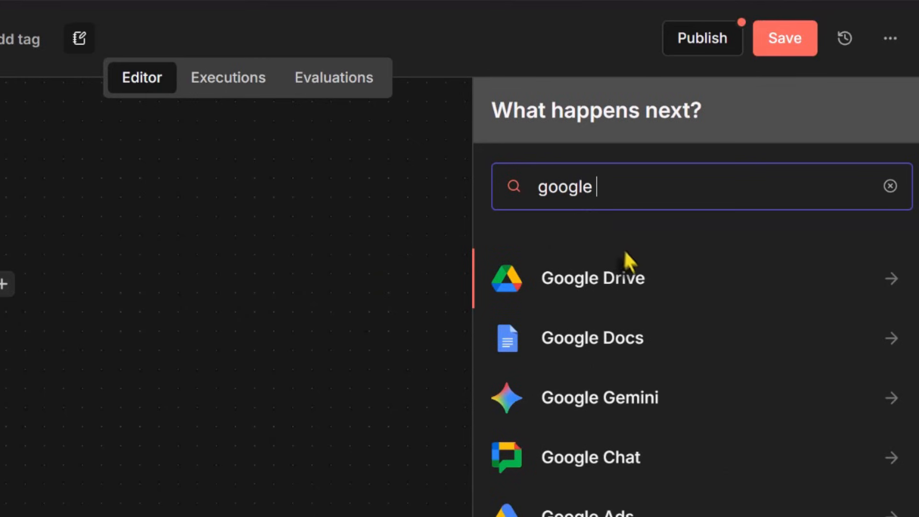
pyautogui.click(630, 280)
pyautogui.scroll(-1, 767, 348)
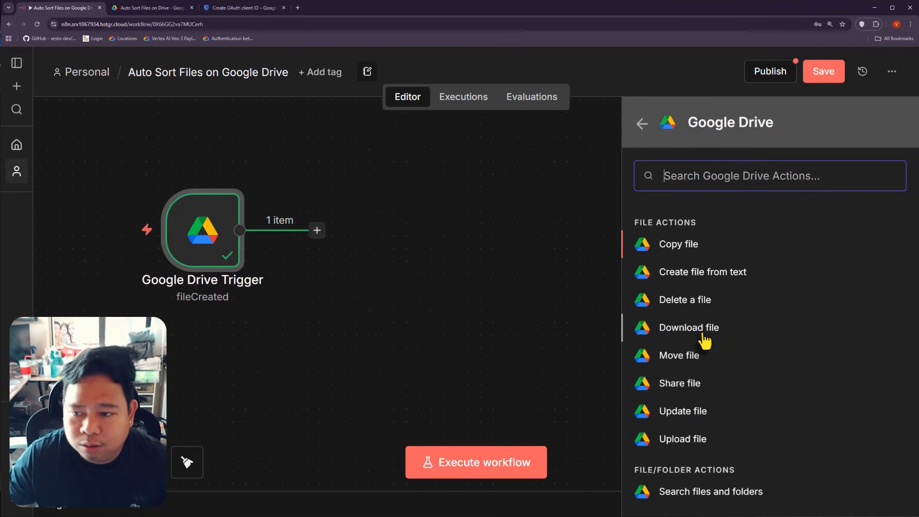
pyautogui.click(704, 333)
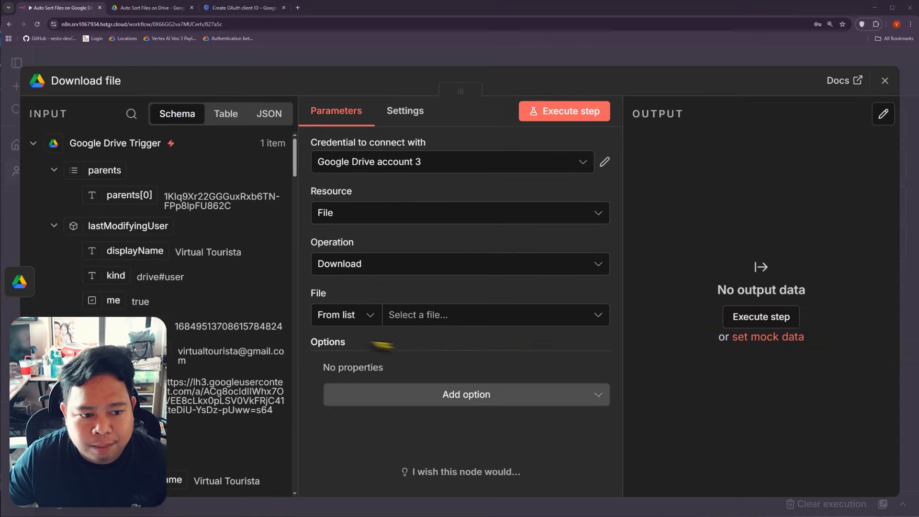
# Step: Set Download file to fetch By URL, using the trigger's webViewLink as the URL
pyautogui.click(349, 321)
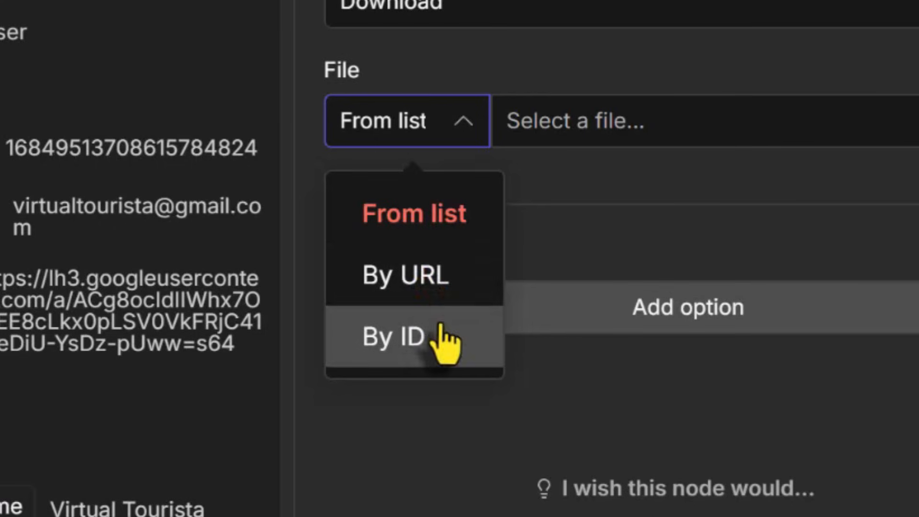
pyautogui.click(422, 298)
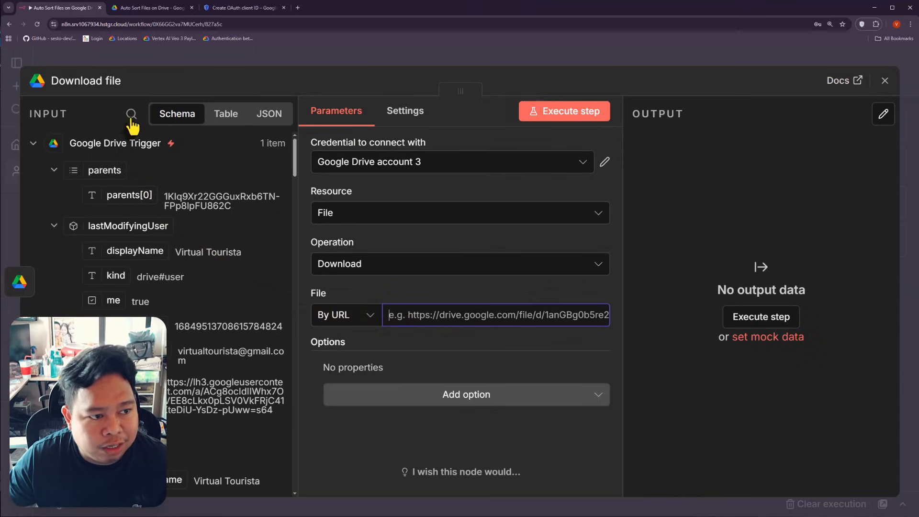
pyautogui.click(131, 118)
pyautogui.write('webview')
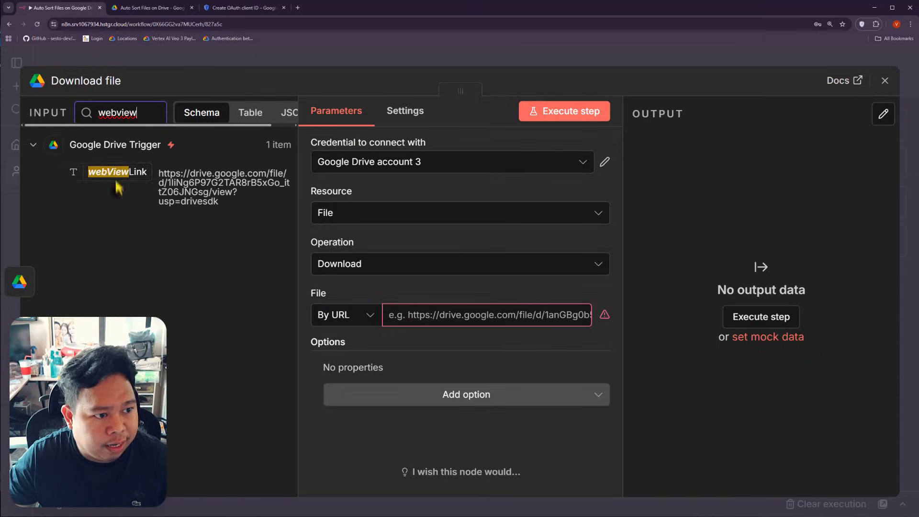
pyautogui.moveTo(120, 182); pyautogui.dragTo(406, 315)
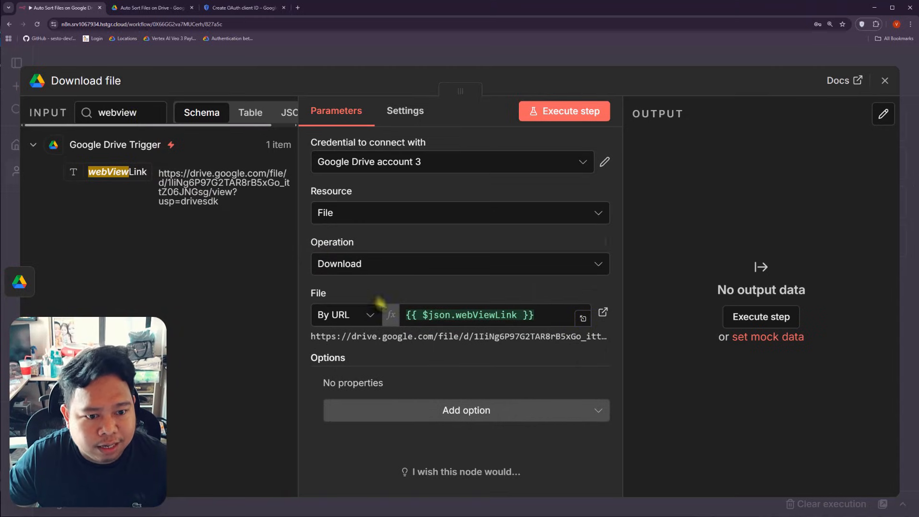
pyautogui.moveTo(112, 170); pyautogui.dragTo(143, 184)
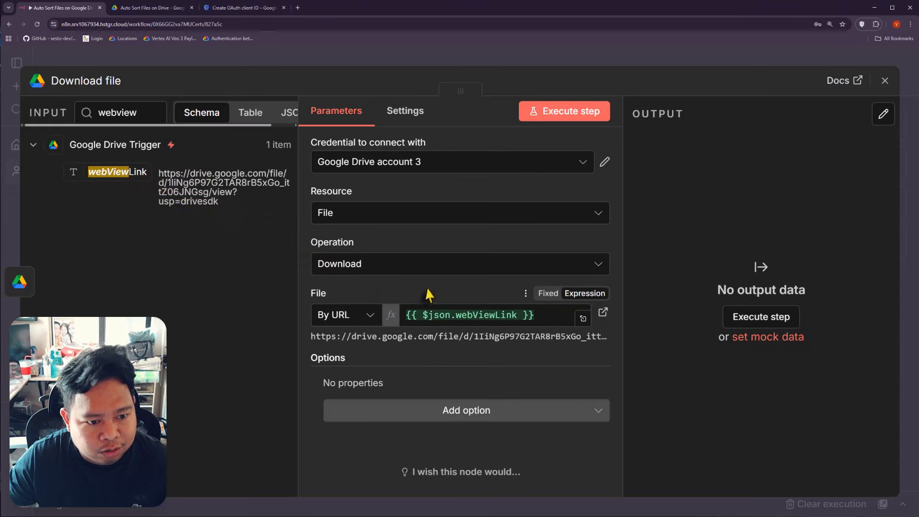
# Step: Execute the Download file step, downloading Dubai Itinerary1.pdf (142 kB)
pyautogui.click(579, 115)
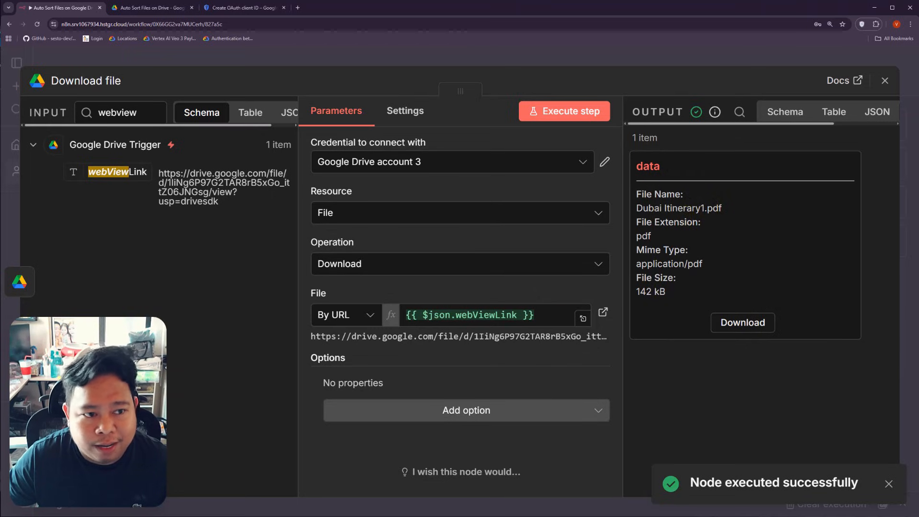
pyautogui.click(171, 63)
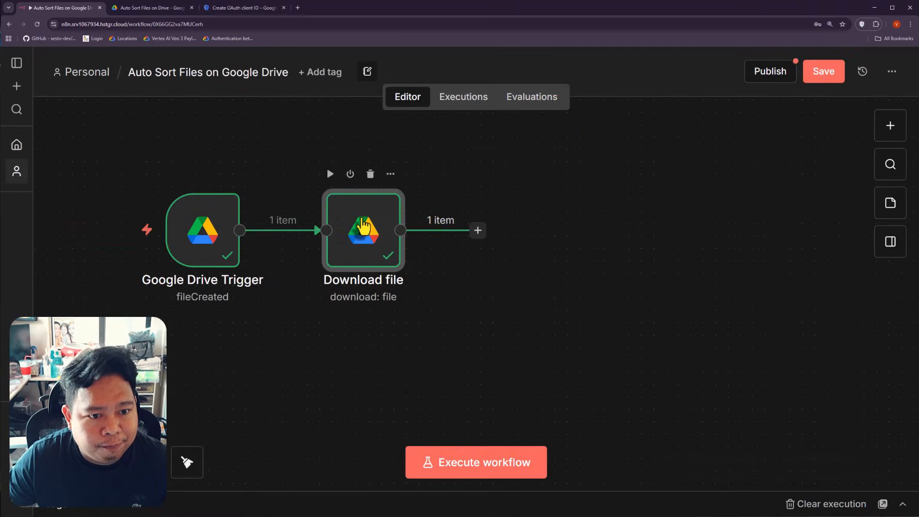
pyautogui.doubleClick(361, 235)
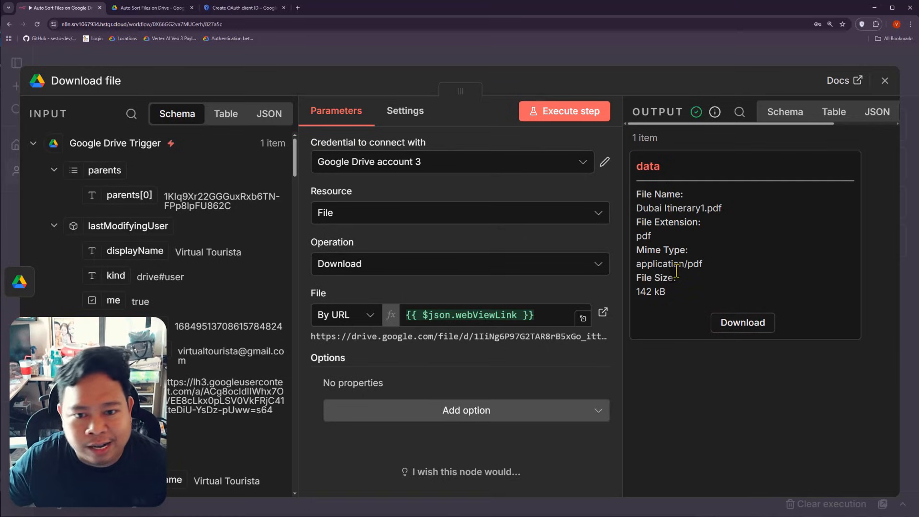
pyautogui.click(253, 62)
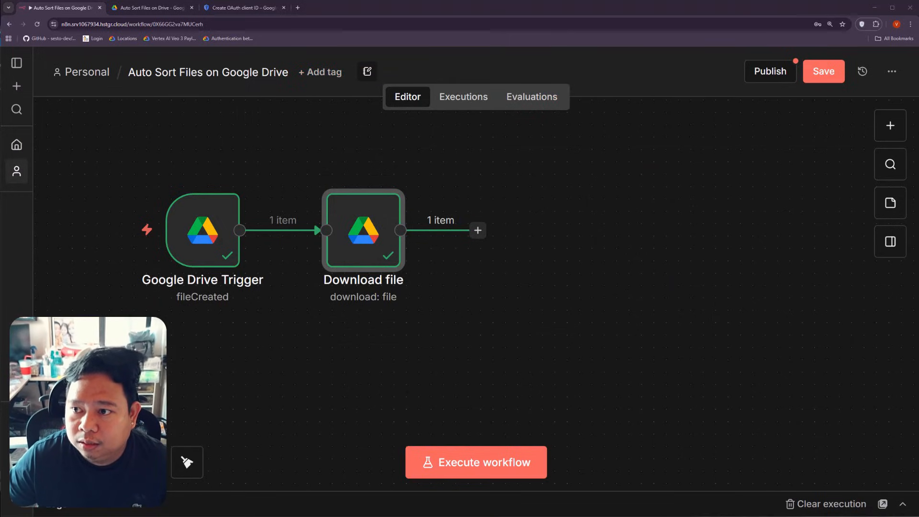
# Step: Add a Filter node after Download file with a String 'does not contain' condition
pyautogui.click(477, 231)
pyautogui.write('f')
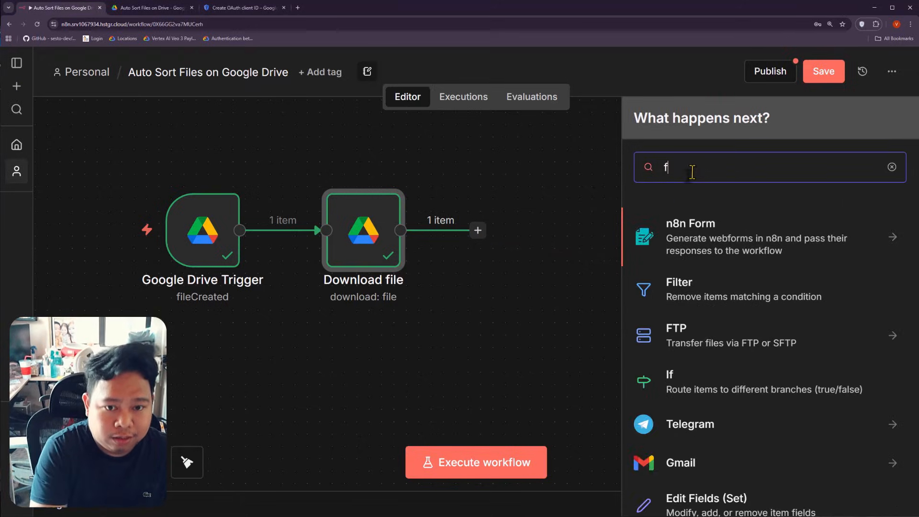
pyautogui.write('ilter')
pyautogui.click(688, 238)
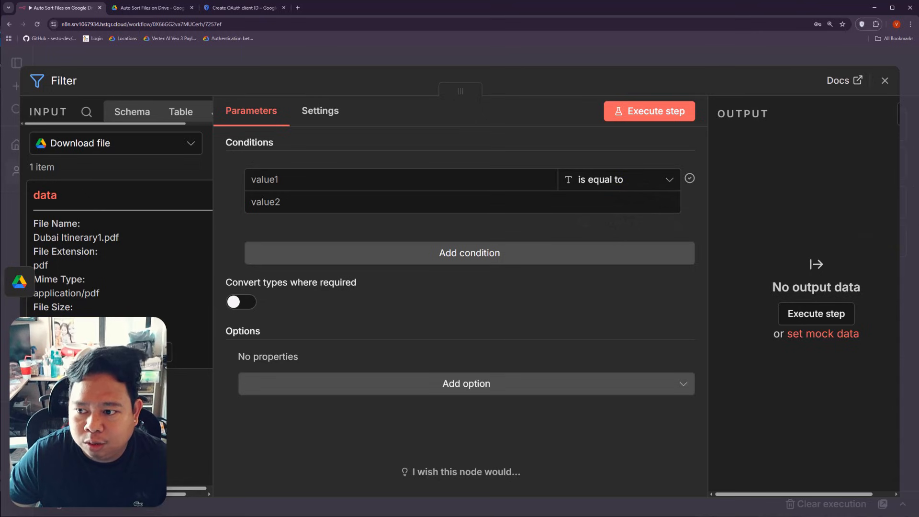
pyautogui.click(618, 182)
pyautogui.moveTo(647, 221)
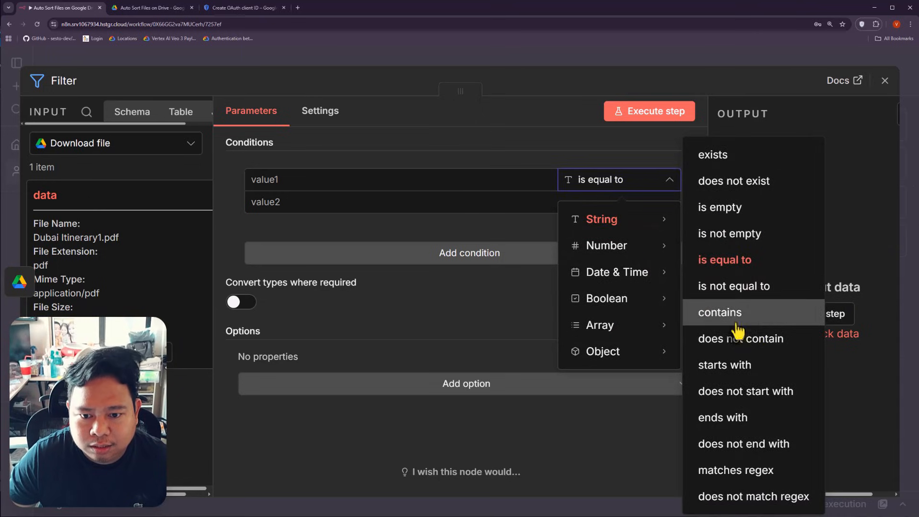
pyautogui.click(746, 353)
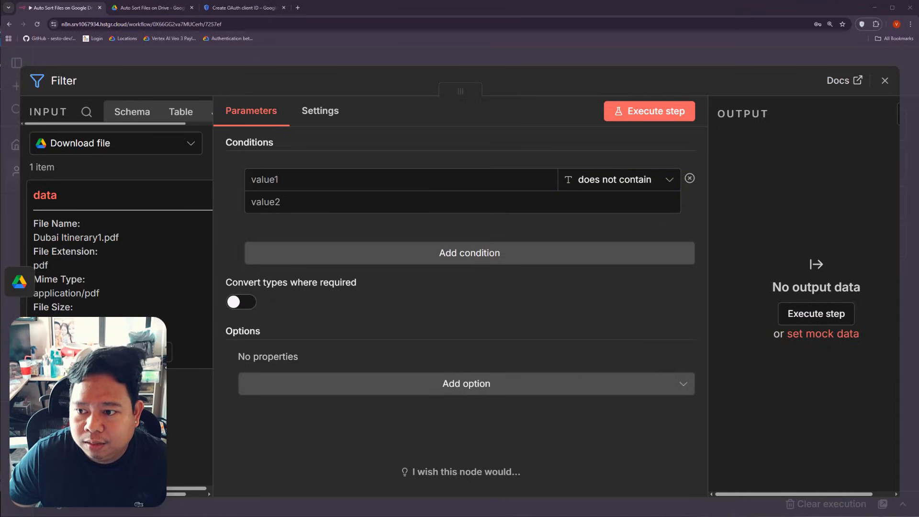
# Step: Make the condition check that mimeType does not contain 'officedocument'
pyautogui.click(286, 204)
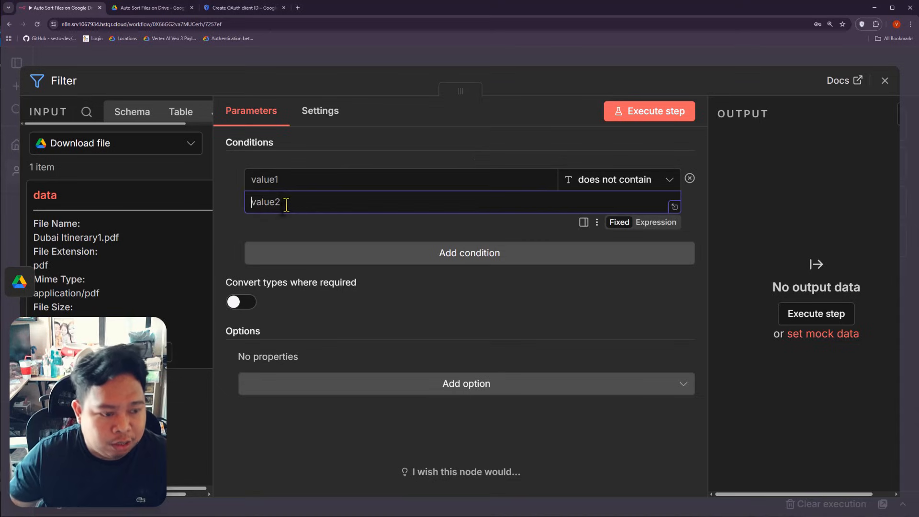
pyautogui.write('officedocument')
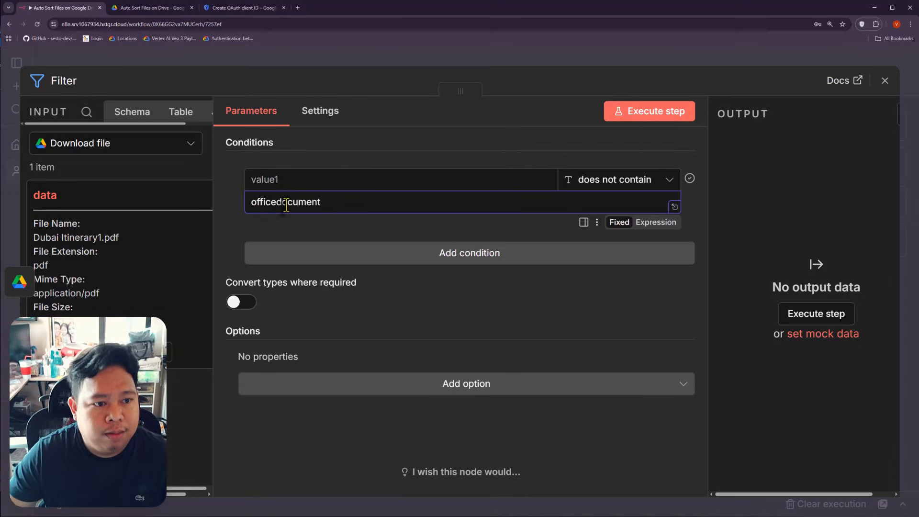
pyautogui.click(304, 180)
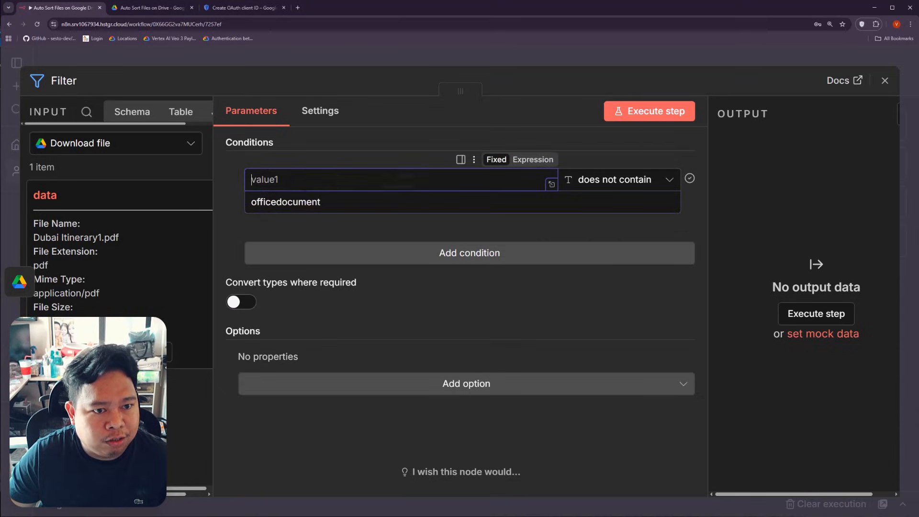
pyautogui.click(86, 113)
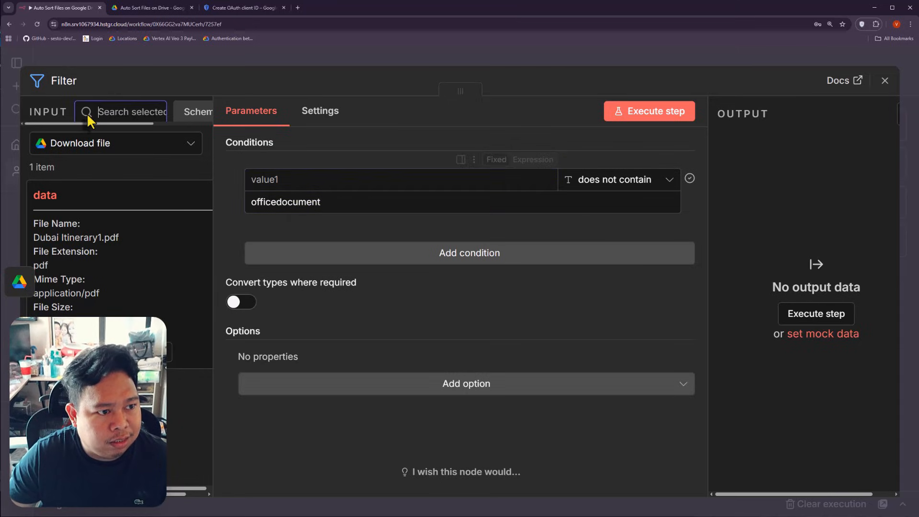
pyautogui.click(157, 143)
pyautogui.click(112, 211)
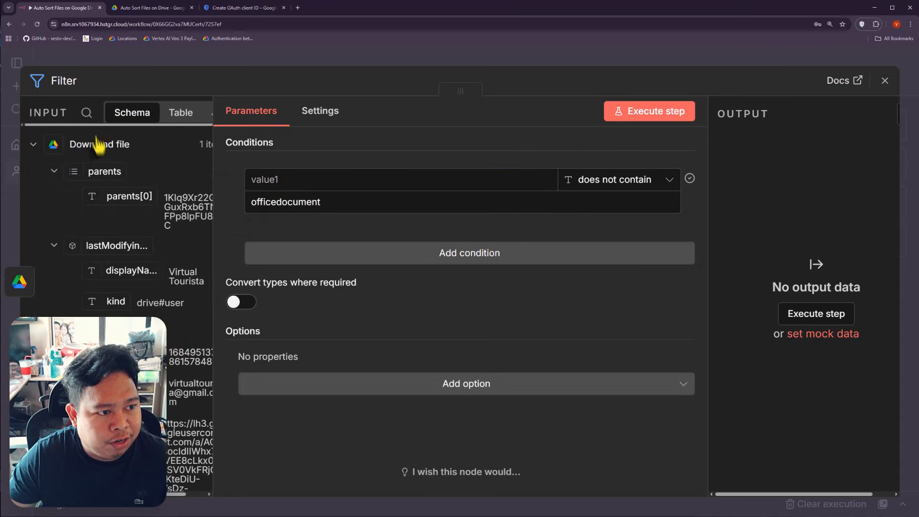
pyautogui.click(86, 113)
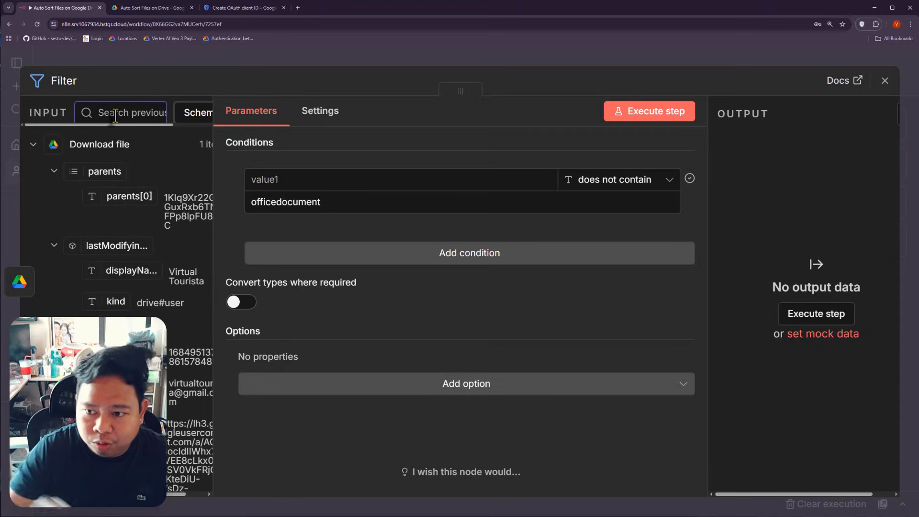
pyautogui.write('mie')
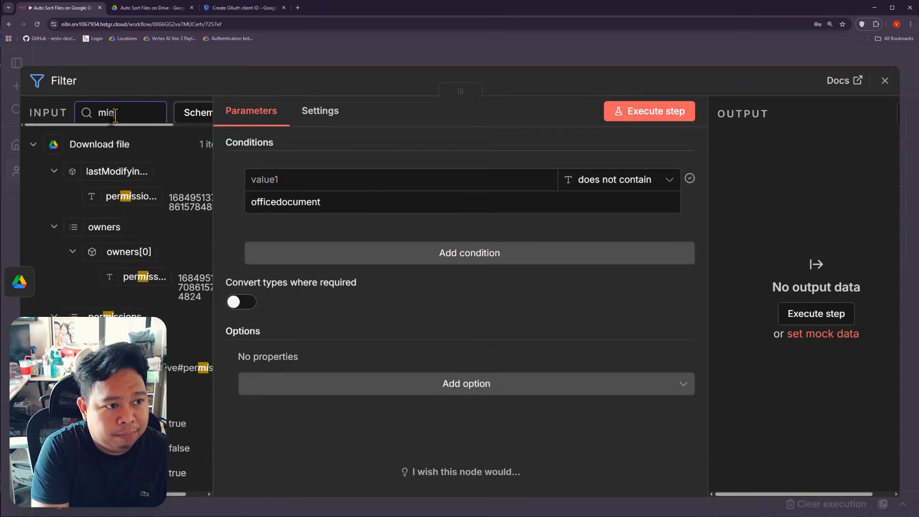
pyautogui.write('me')
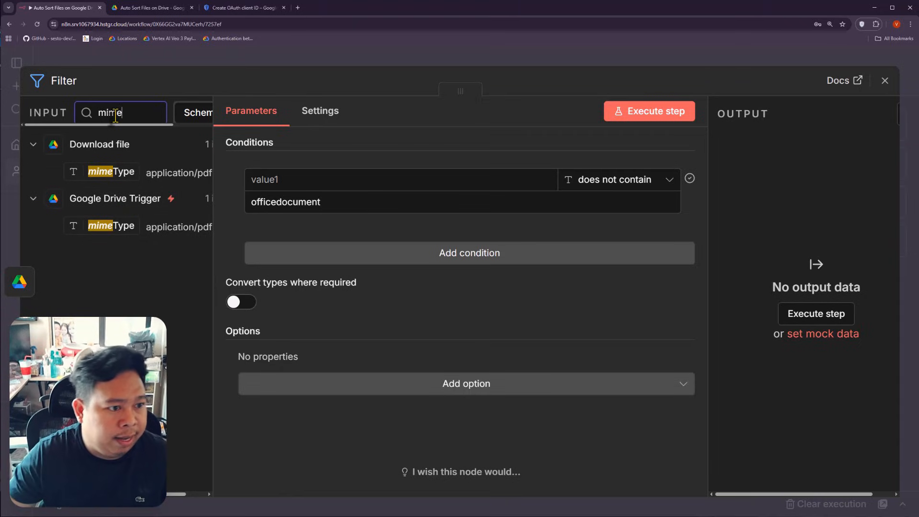
pyautogui.moveTo(119, 167); pyautogui.dragTo(287, 181)
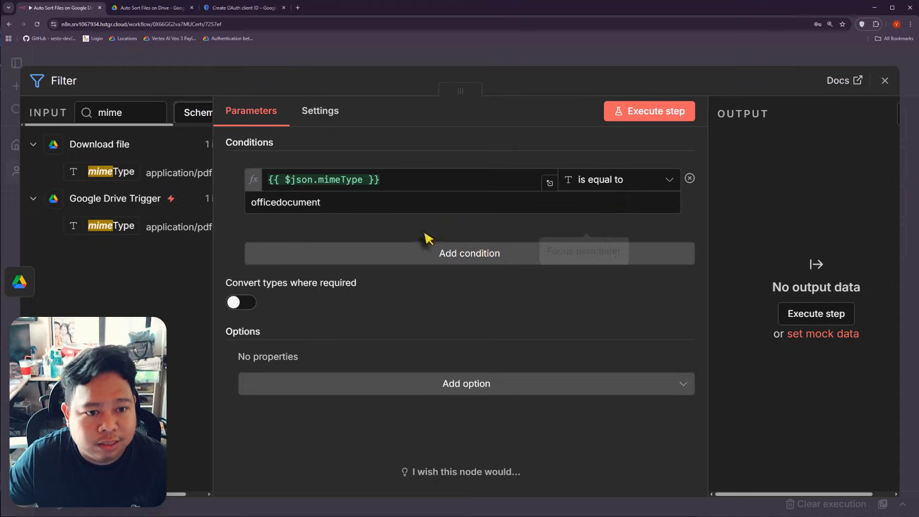
pyautogui.click(623, 184)
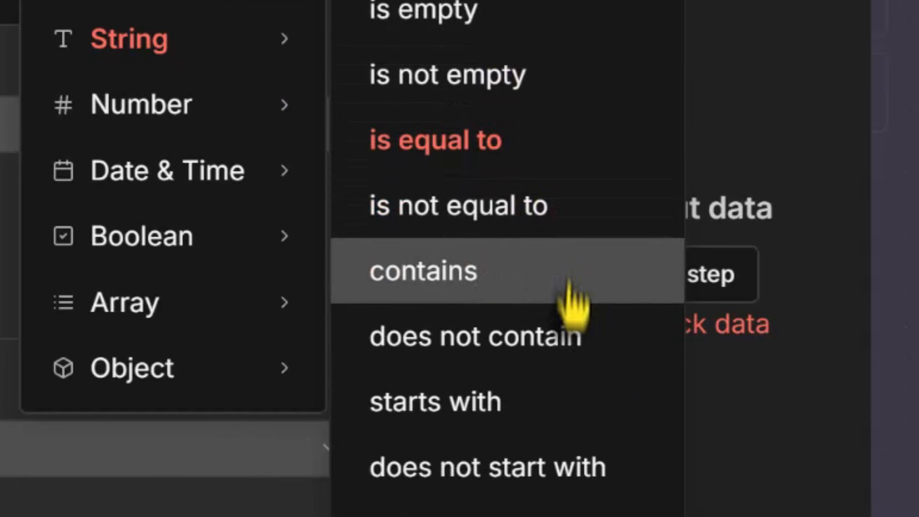
pyautogui.click(613, 406)
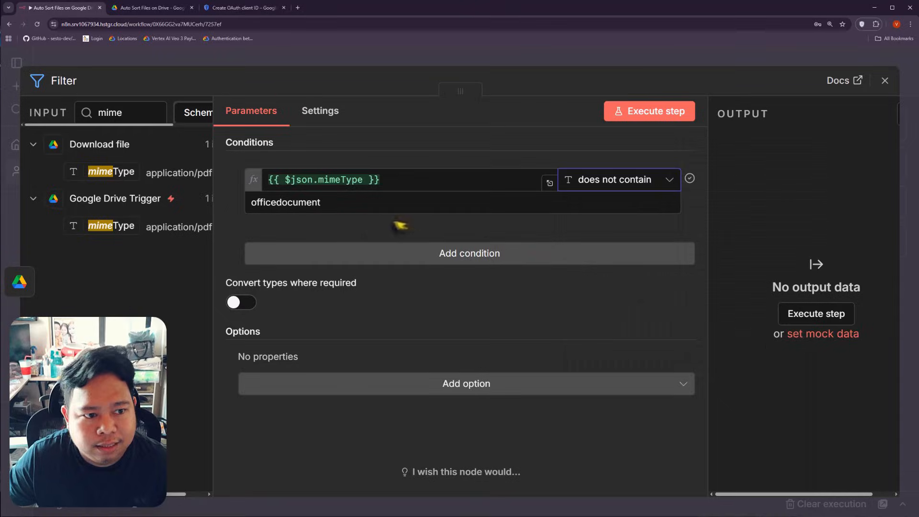
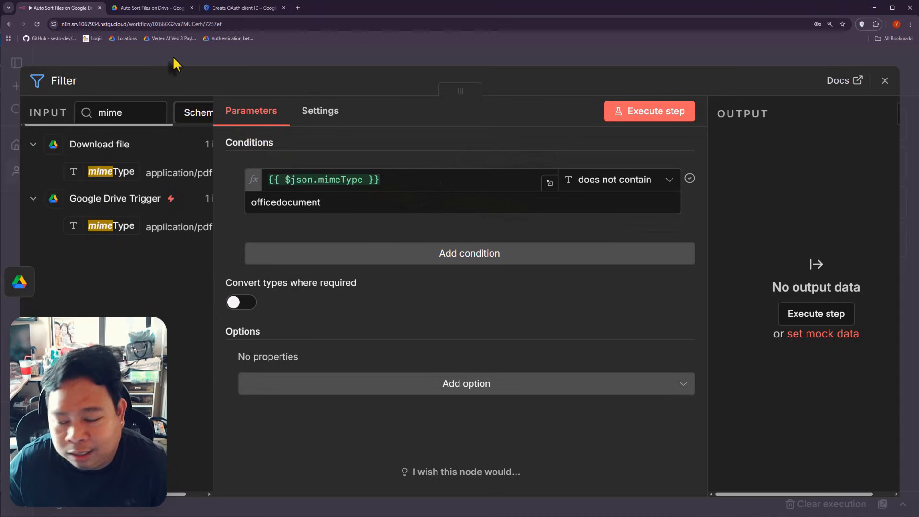
# Step: Execute the Filter so Dubai Itinerary1.pdf (application/pdf) passes as one kept item, then close it
pyautogui.click(194, 53)
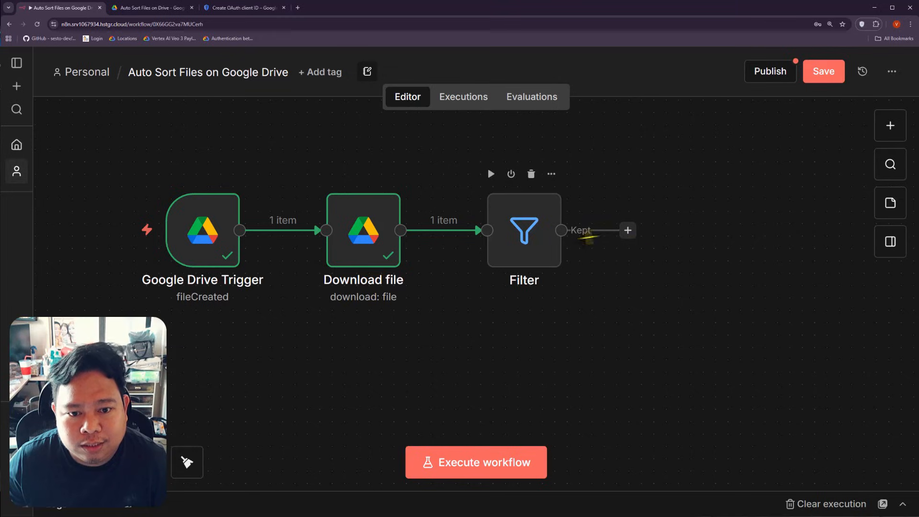
pyautogui.doubleClick(516, 232)
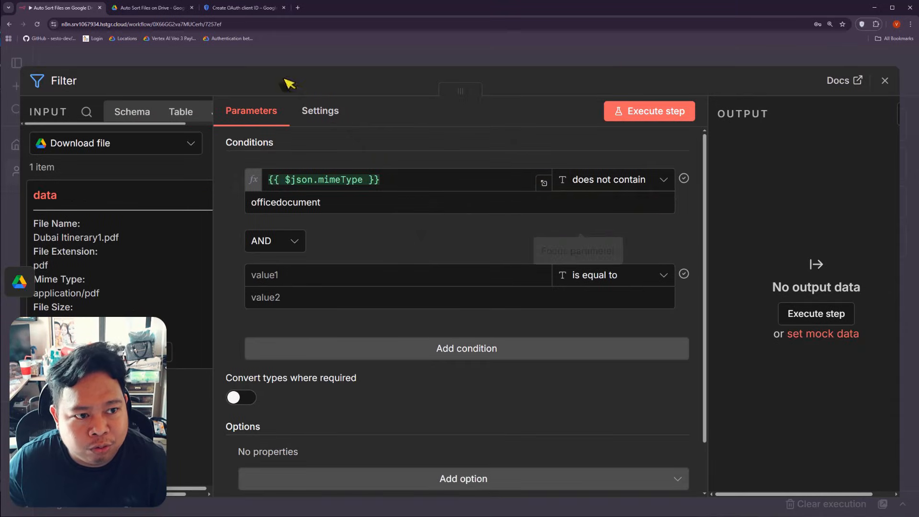
pyautogui.click(638, 115)
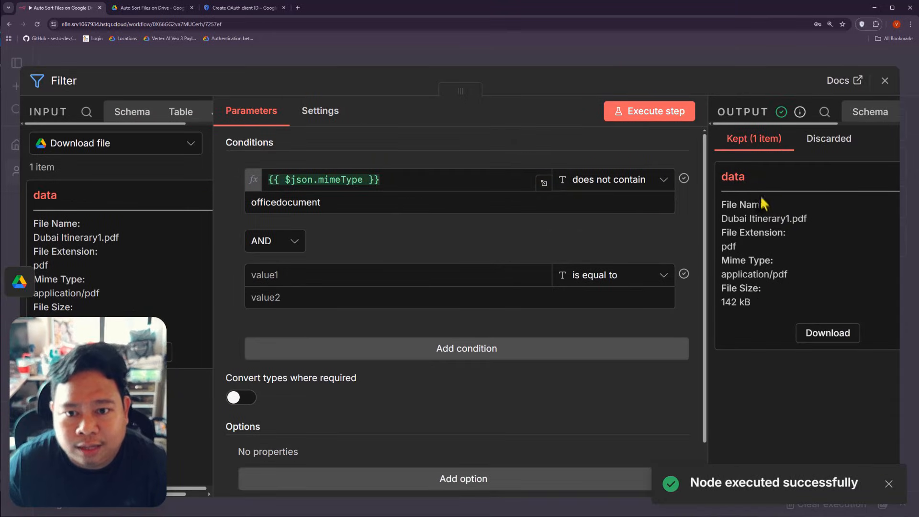
pyautogui.doubleClick(290, 202)
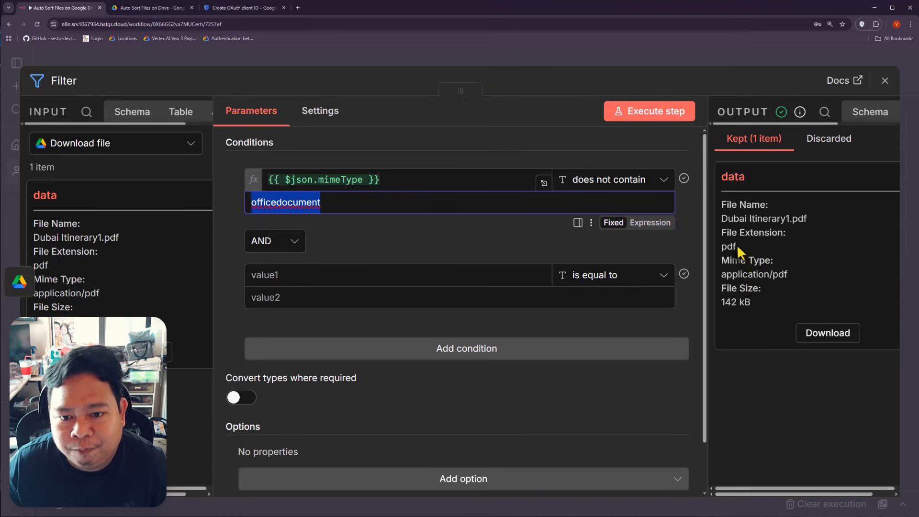
pyautogui.click(777, 273)
pyautogui.tripleClick(777, 273)
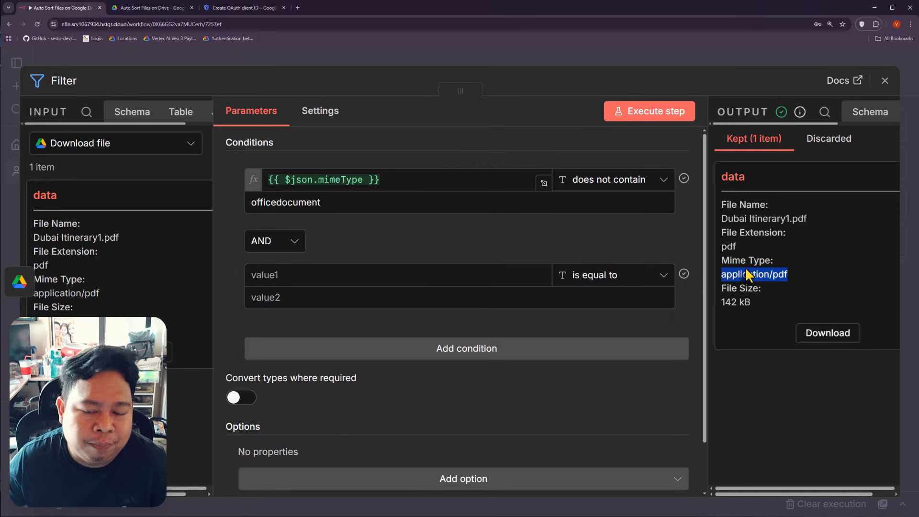
pyautogui.click(772, 274)
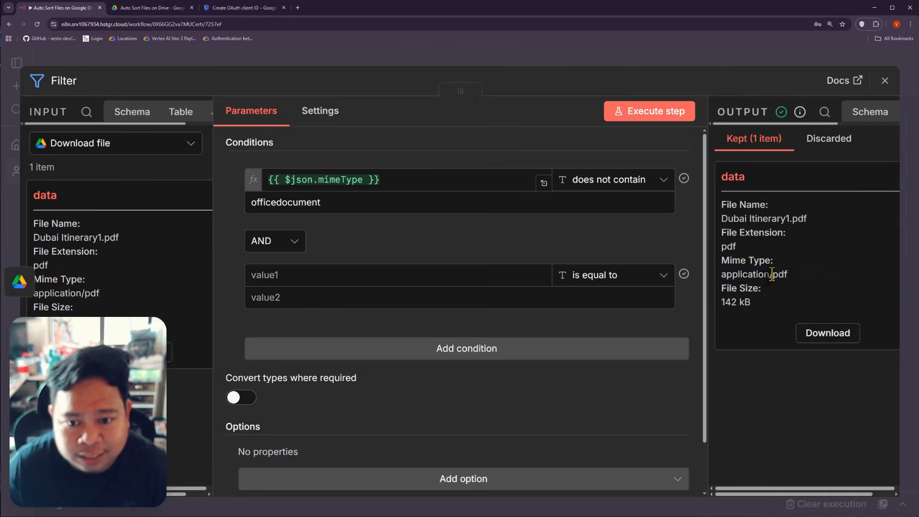
pyautogui.click(255, 58)
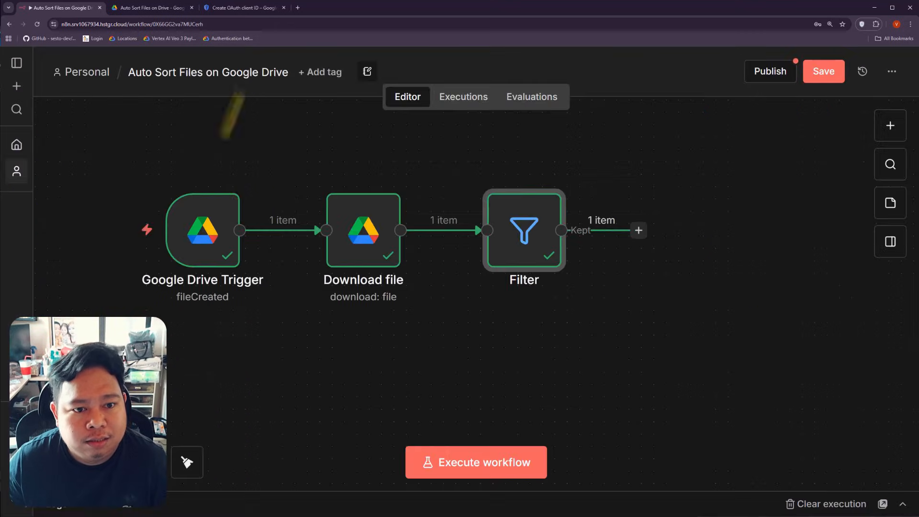
# Step: Search 'gemini' and add the Google Gemini Analyze document action after Filter's kept output
pyautogui.click(638, 231)
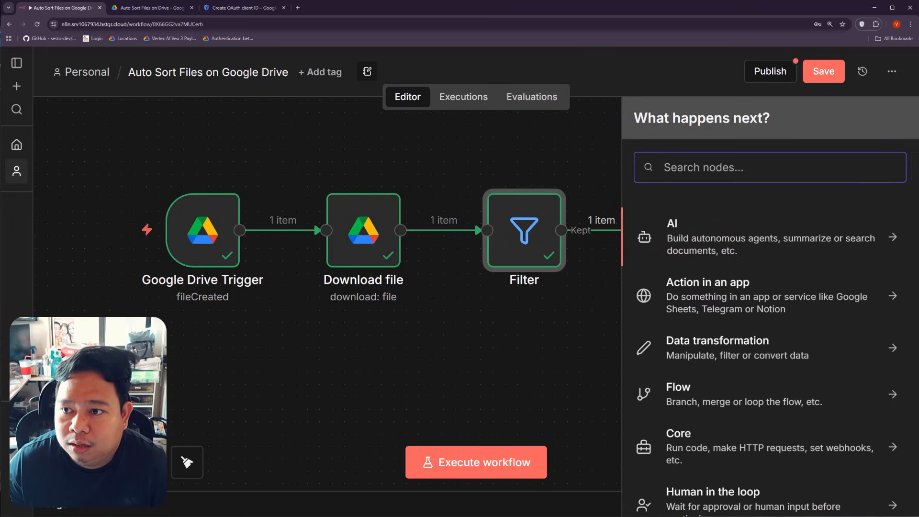
pyautogui.click(708, 166)
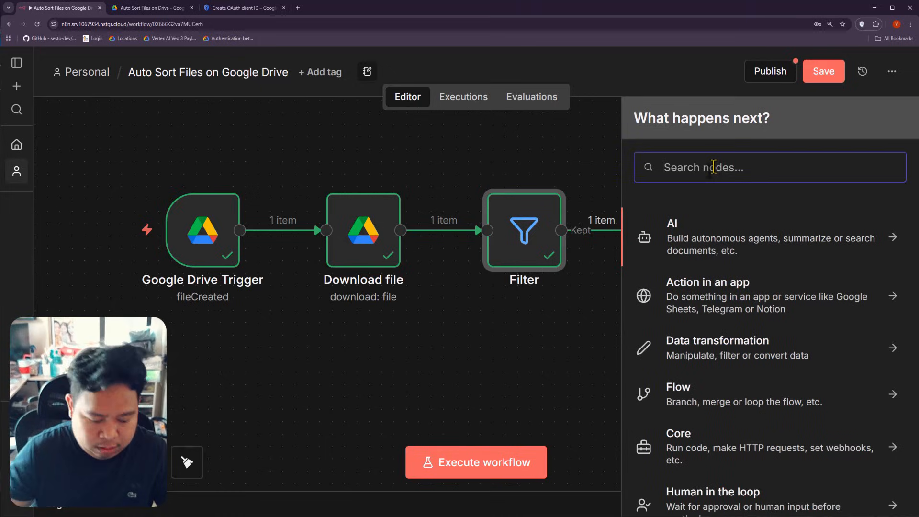
pyautogui.write('gemini')
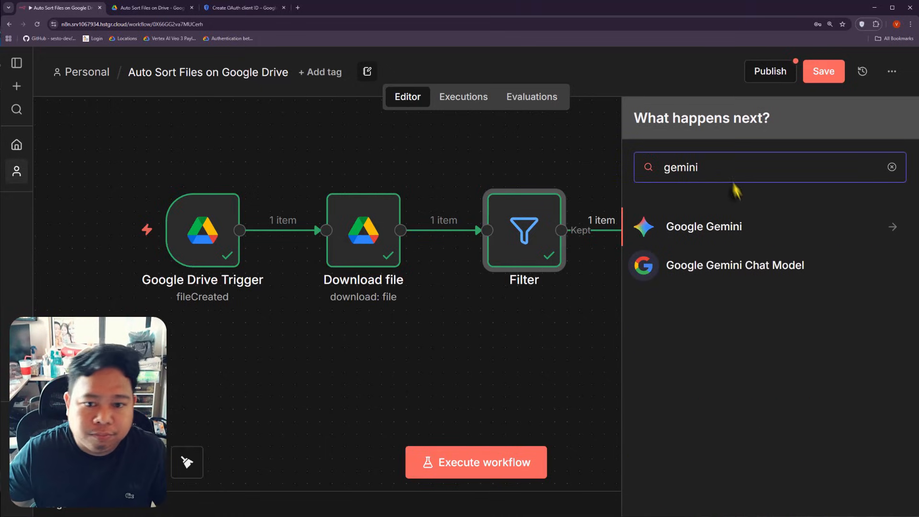
pyautogui.click(713, 226)
pyautogui.scroll(-1, 746, 311)
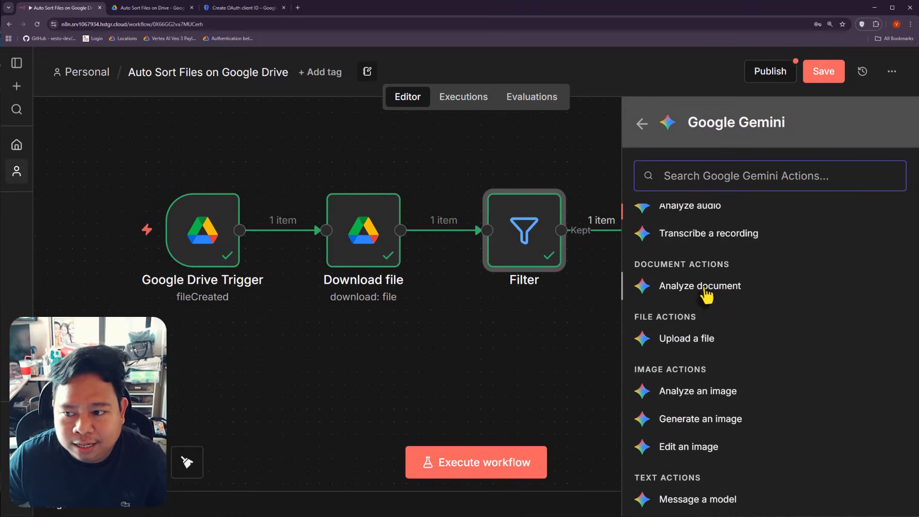
pyautogui.click(703, 287)
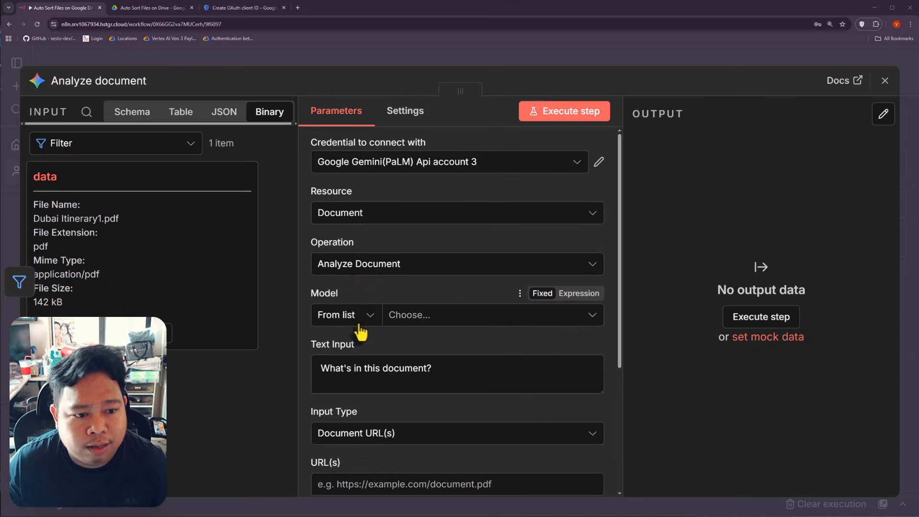
# Step: Set the Analyze document model to models/gemini-2.5-flash
pyautogui.click(432, 321)
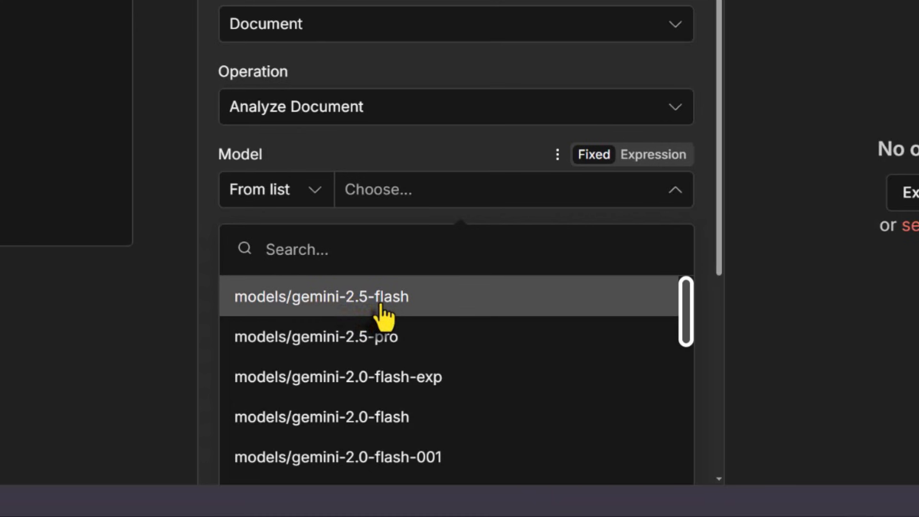
pyautogui.click(382, 309)
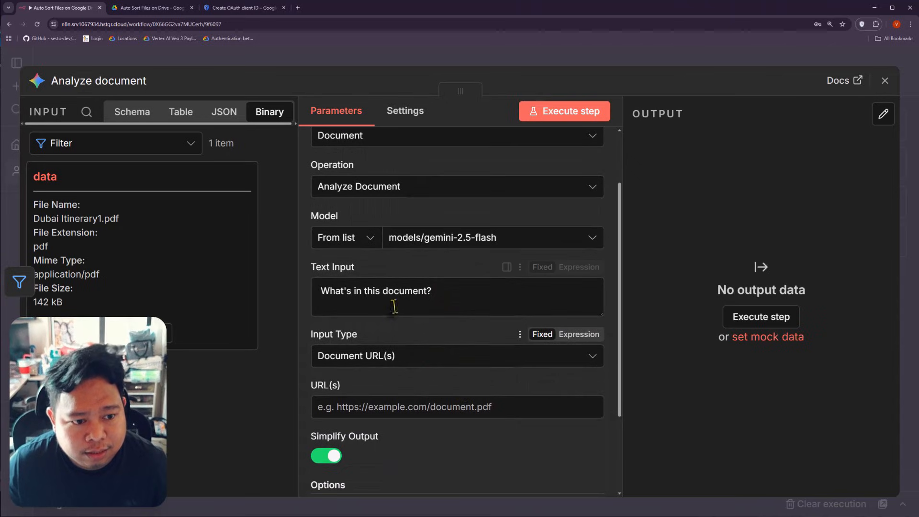
pyautogui.click(374, 290)
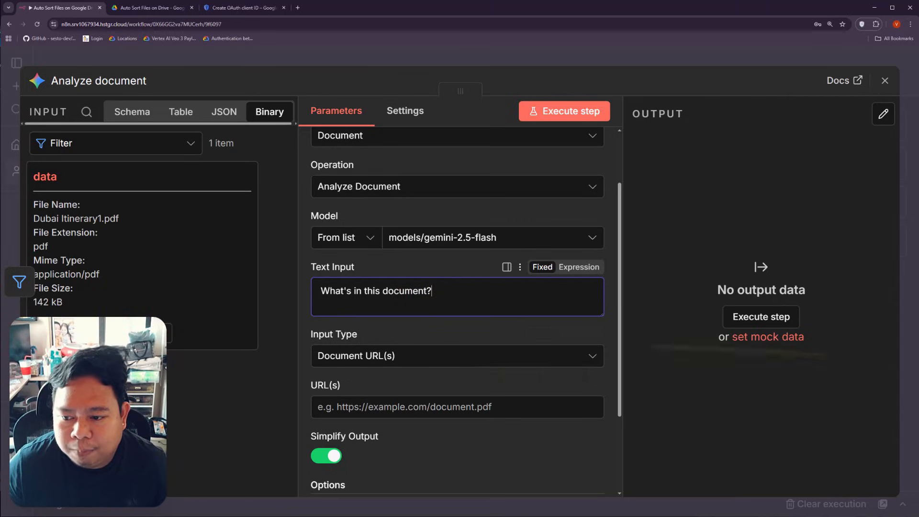
# Step: Switch Input Type to Binary File(s), keeping the input data field name as data
pyautogui.click(367, 363)
pyautogui.click(387, 414)
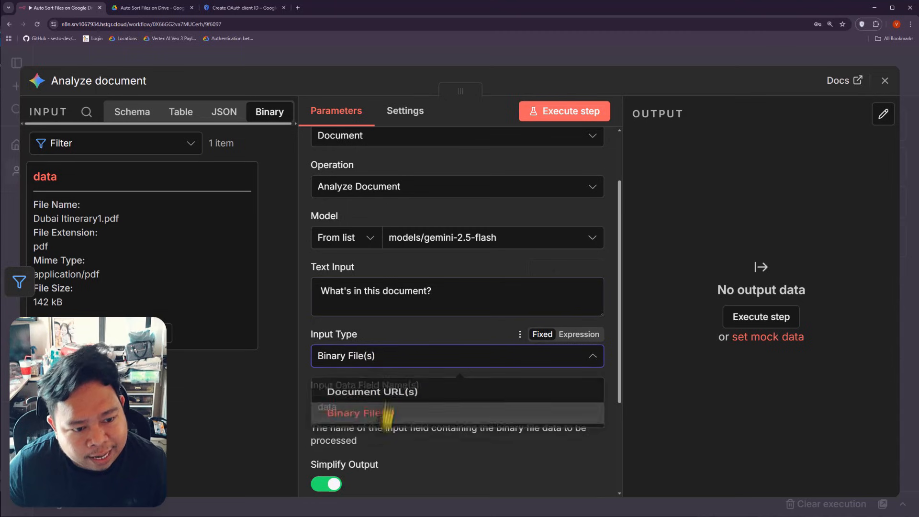
pyautogui.scroll(-2, 378, 359)
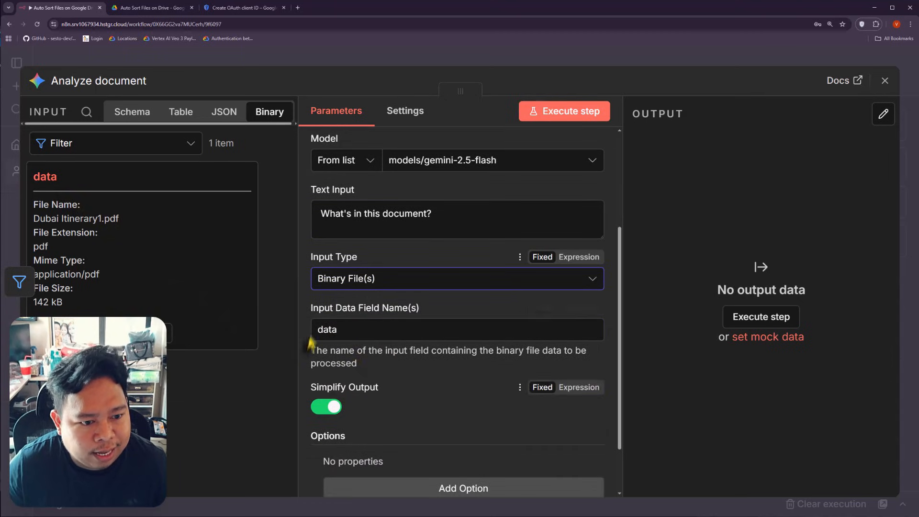
pyautogui.moveTo(341, 312); pyautogui.dragTo(407, 311)
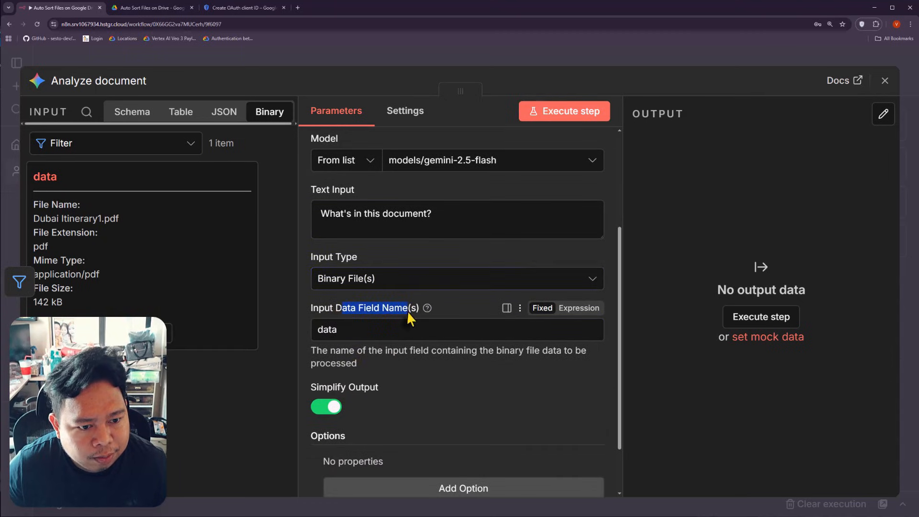
pyautogui.doubleClick(46, 177)
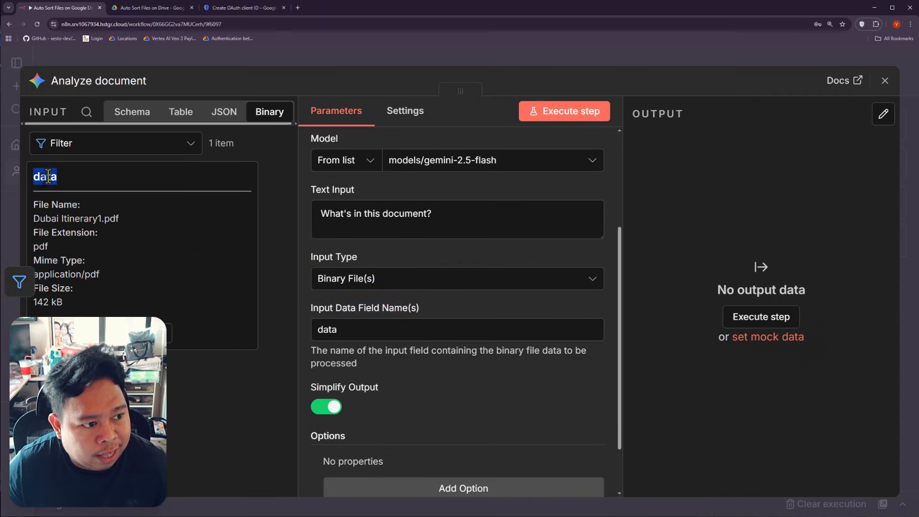
pyautogui.click(361, 329)
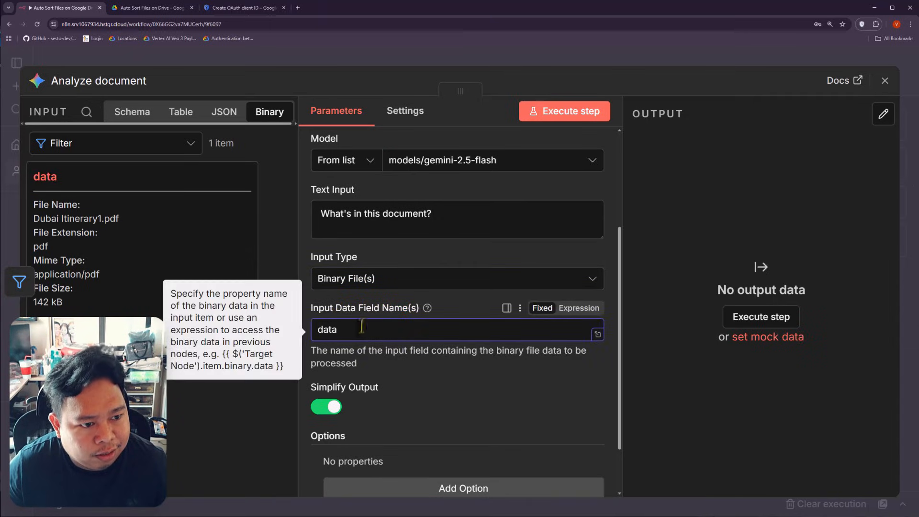
pyautogui.scroll(-1, 412, 372)
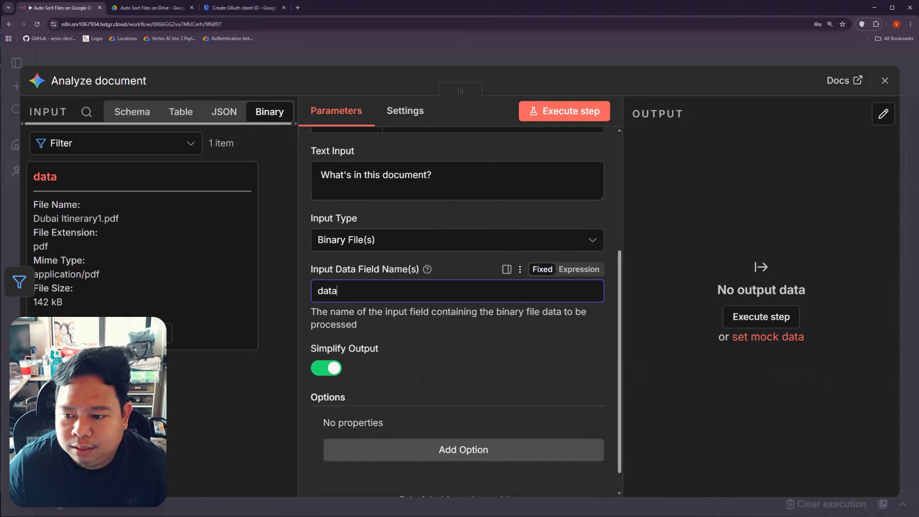
pyautogui.scroll(-1, 480, 385)
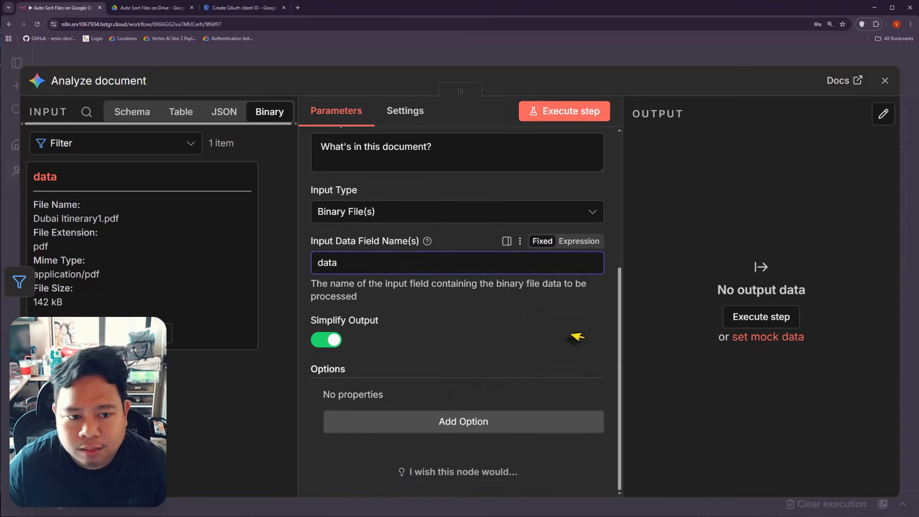
pyautogui.scroll(5, 508, 346)
pyautogui.scroll(1, 509, 346)
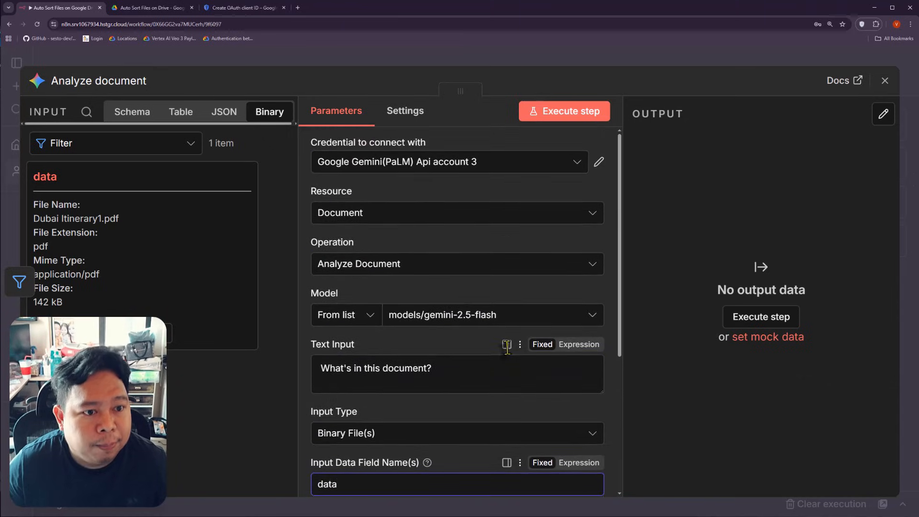
# Step: Create a new Gemini credential with a pasted API key, and open a new browser tab
pyautogui.click(440, 165)
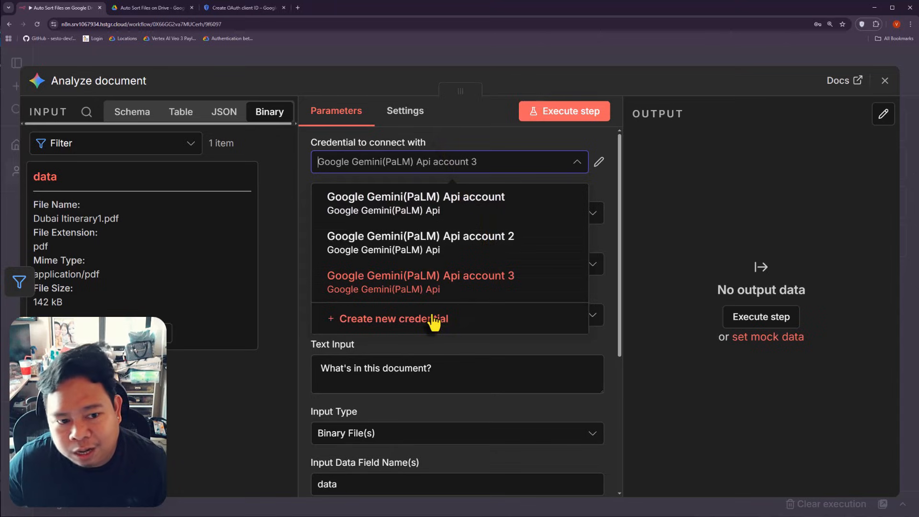
pyautogui.click(418, 329)
pyautogui.click(412, 329)
pyautogui.hotkey('ctrl', 'v')
pyautogui.scroll(-2, 417, 385)
pyautogui.click(378, 266)
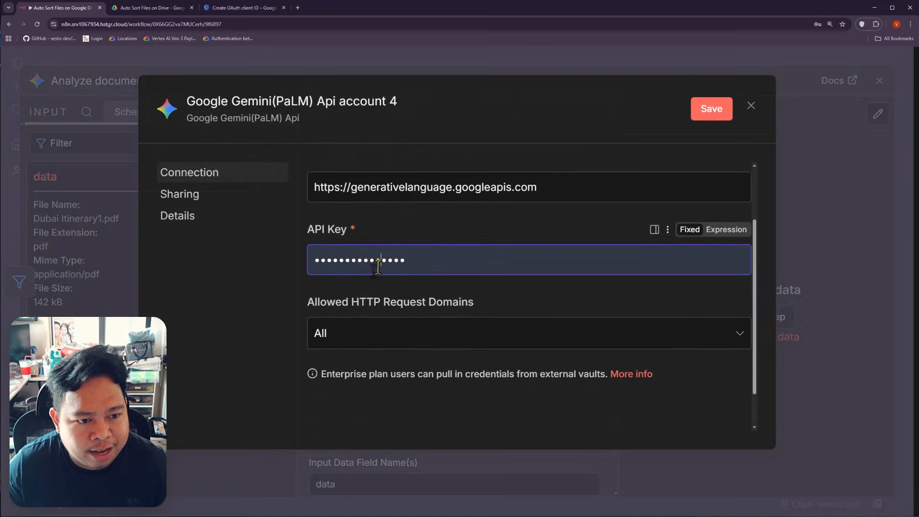
pyautogui.scroll(2, 316, 245)
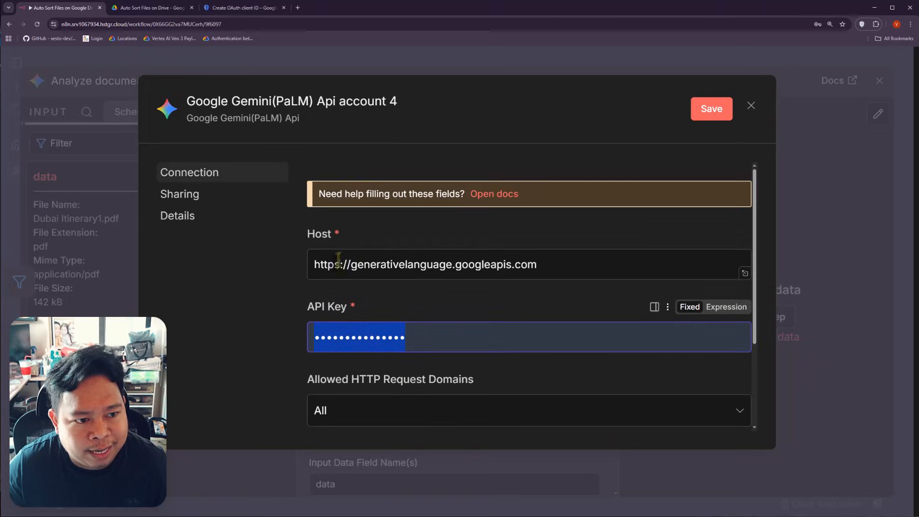
pyautogui.click(297, 8)
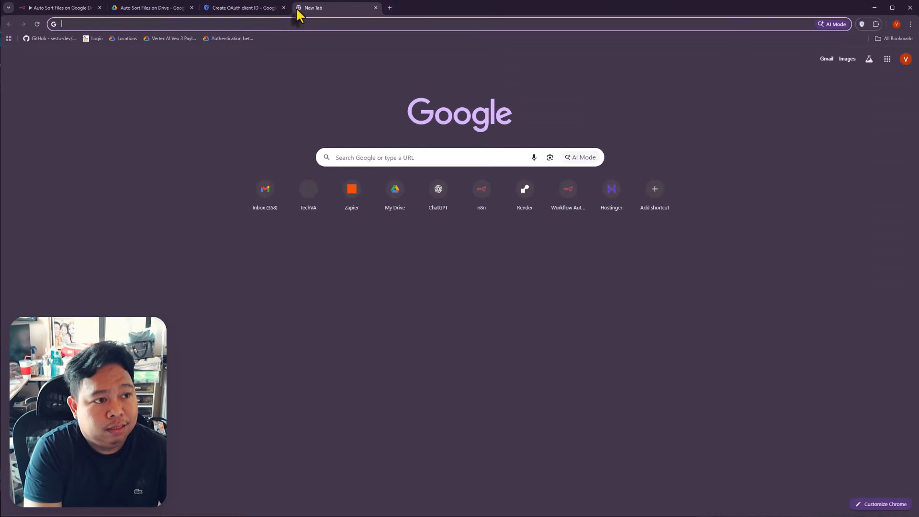
# Step: Search 'gemini api key' and go from the Google AI Studio result to its home dashboard
pyautogui.write('gemini api key')
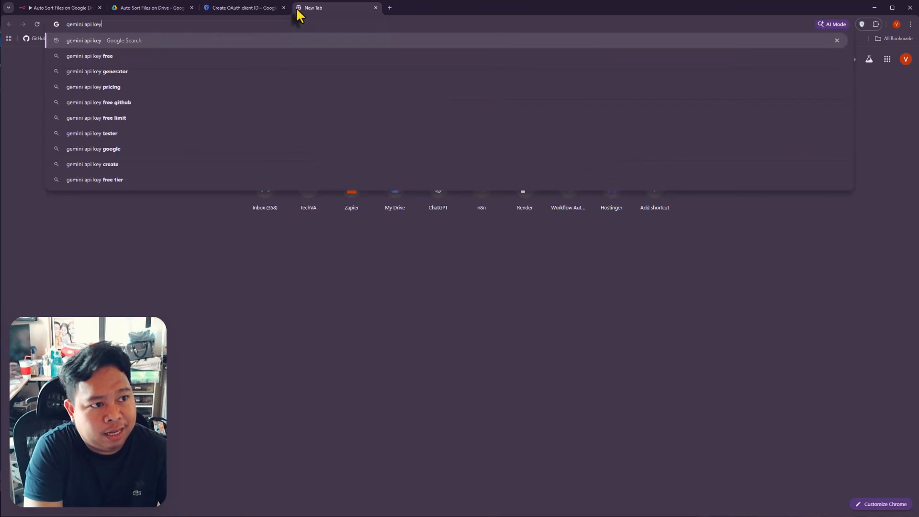
pyautogui.press('Return')
pyautogui.hotkey('ctrl', '+')
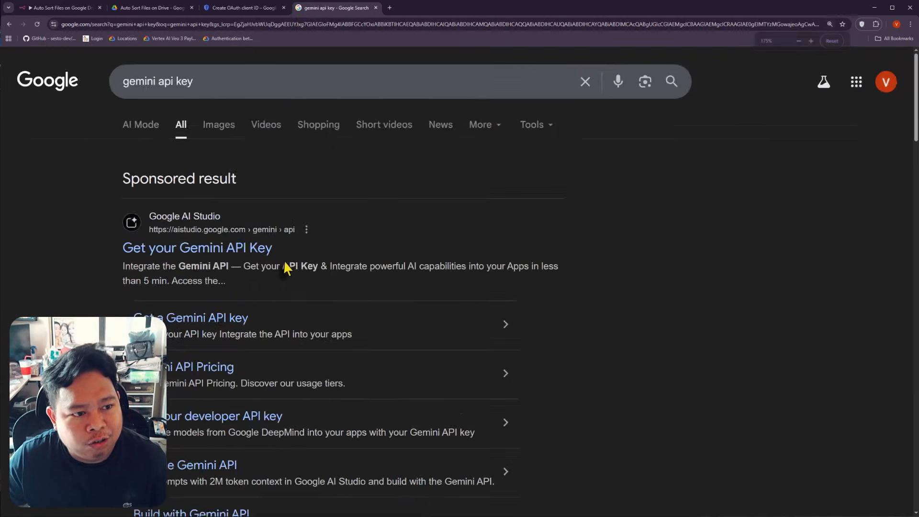
pyautogui.hotkey('ctrl', '+')
pyautogui.click(129, 286)
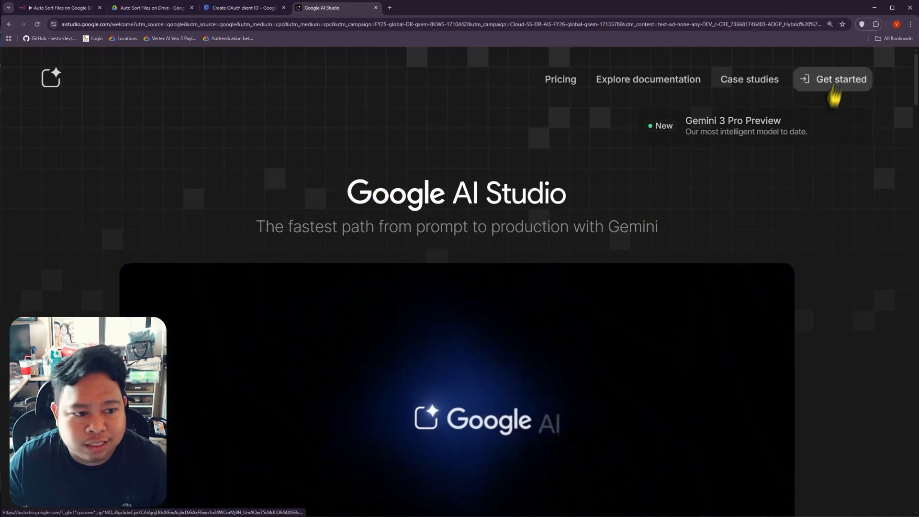
pyautogui.click(813, 77)
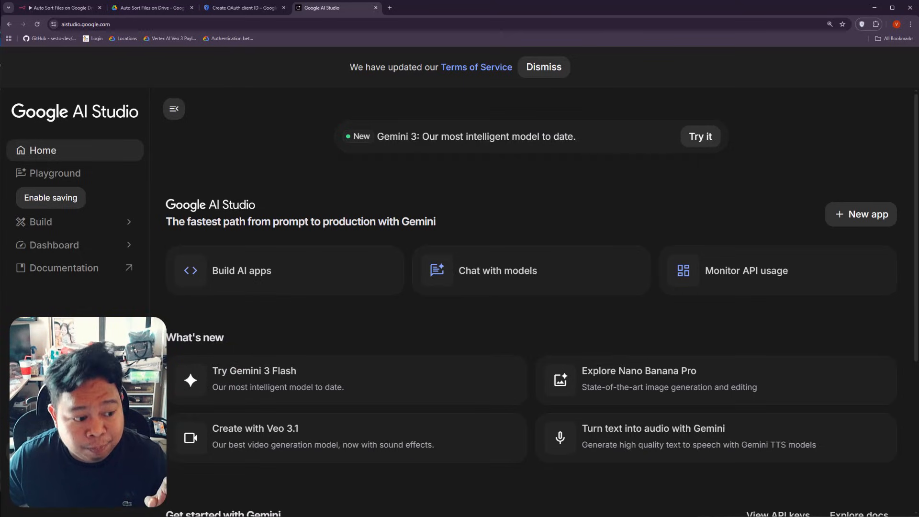
# Step: Import the Auto Sort Google Drive Files project while creating a new AI Studio API key
pyautogui.click(52, 454)
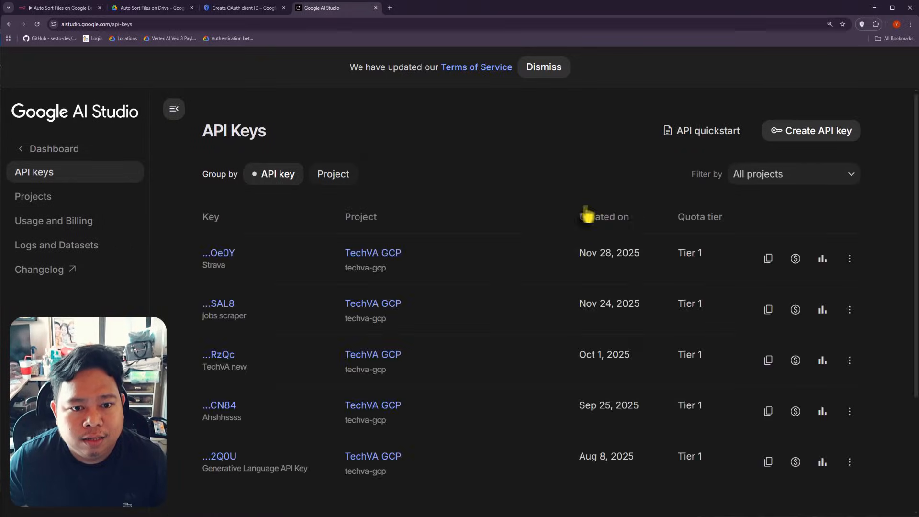
pyautogui.click(811, 140)
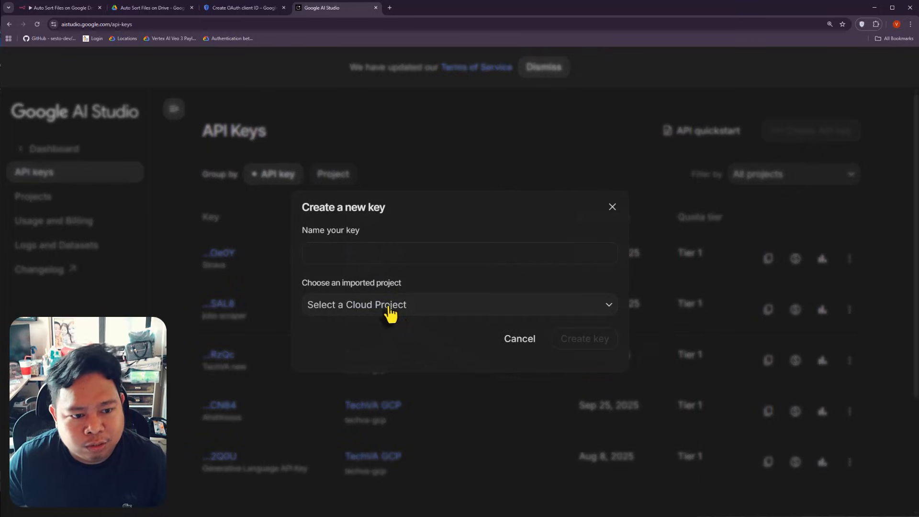
pyautogui.click(389, 309)
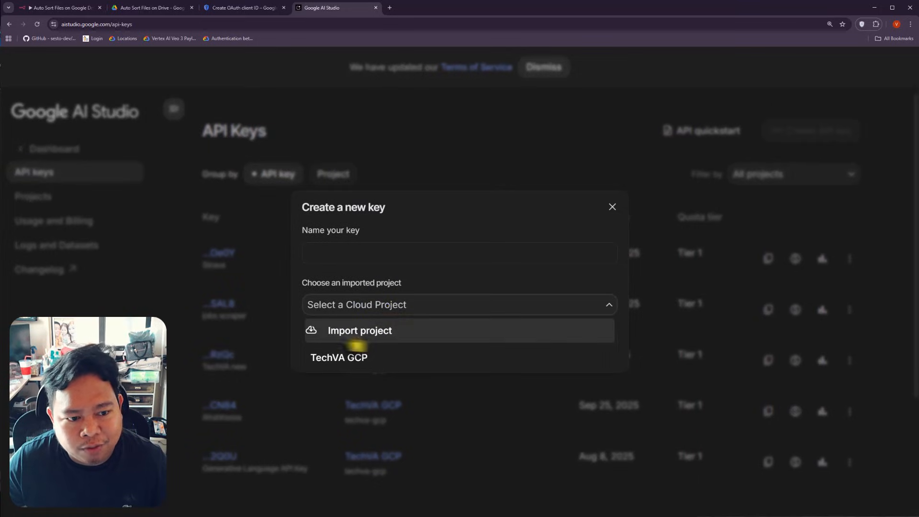
pyautogui.click(346, 337)
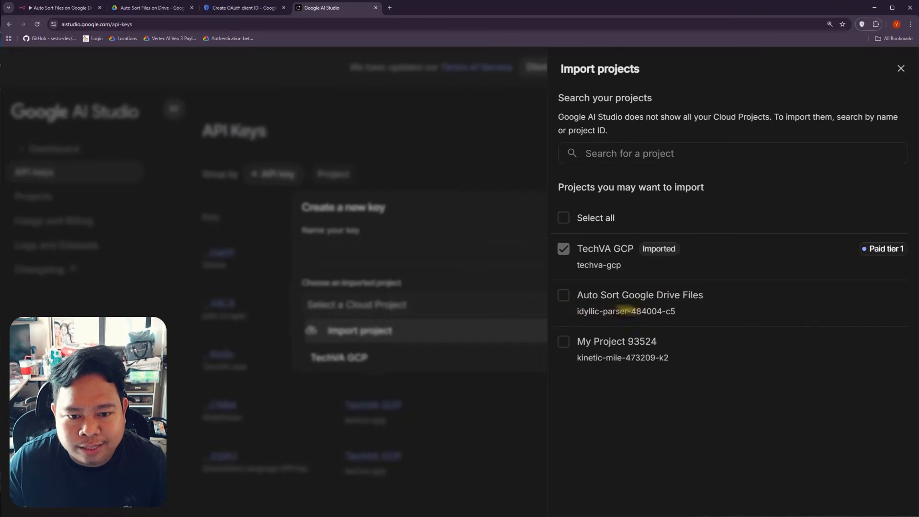
pyautogui.click(566, 300)
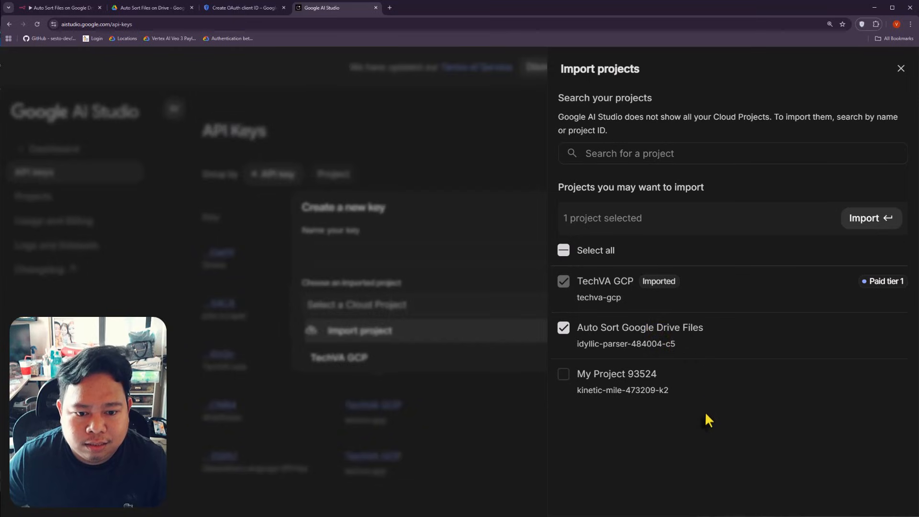
pyautogui.hotkey('ctrl', '-')
pyautogui.hotkey('ctrl', '-')
pyautogui.hotkey('ctrl', '+')
pyautogui.hotkey('ctrl', '+')
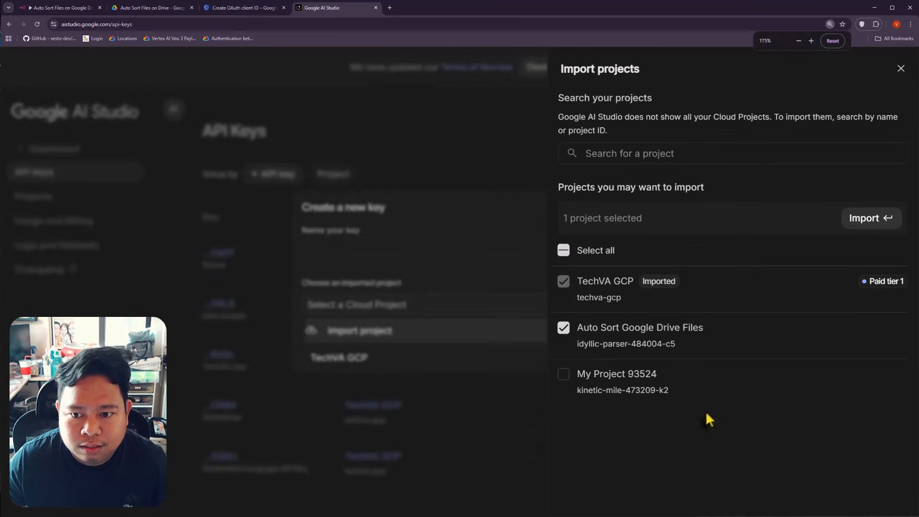
pyautogui.click(869, 229)
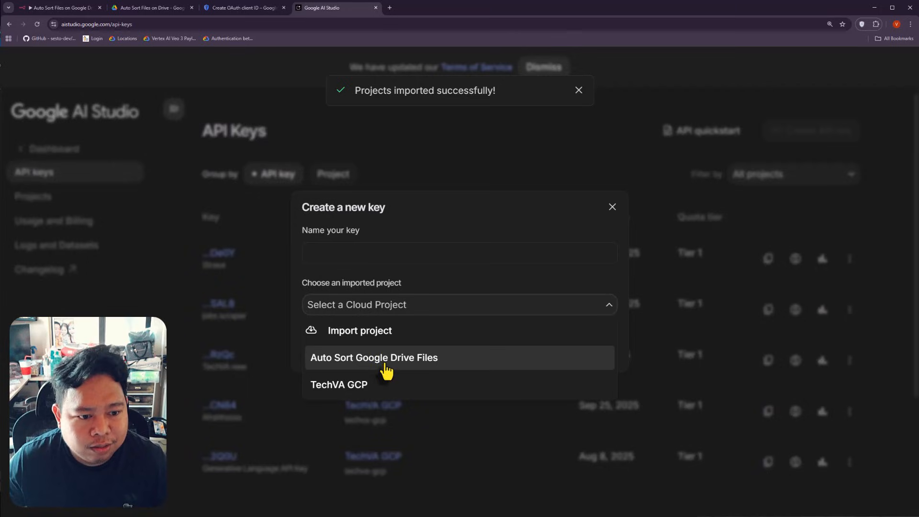
# Step: Create the 'auto sort files' key for that project and paste it into n8n's credential
pyautogui.click(383, 365)
pyautogui.click(370, 249)
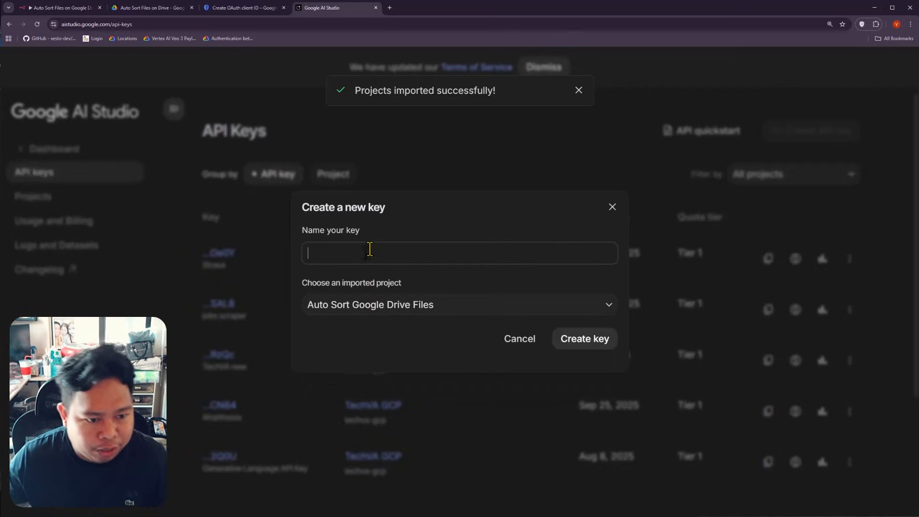
pyautogui.write('auto sort files')
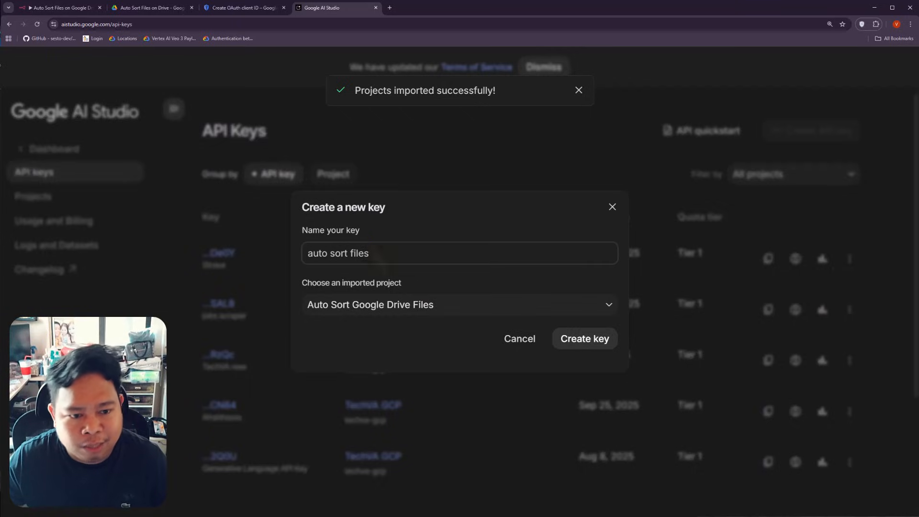
pyautogui.click(592, 345)
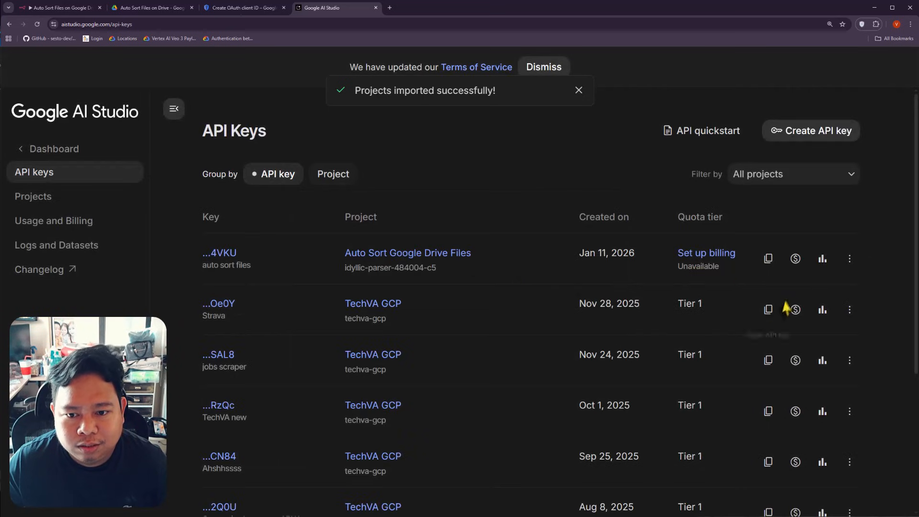
pyautogui.click(768, 259)
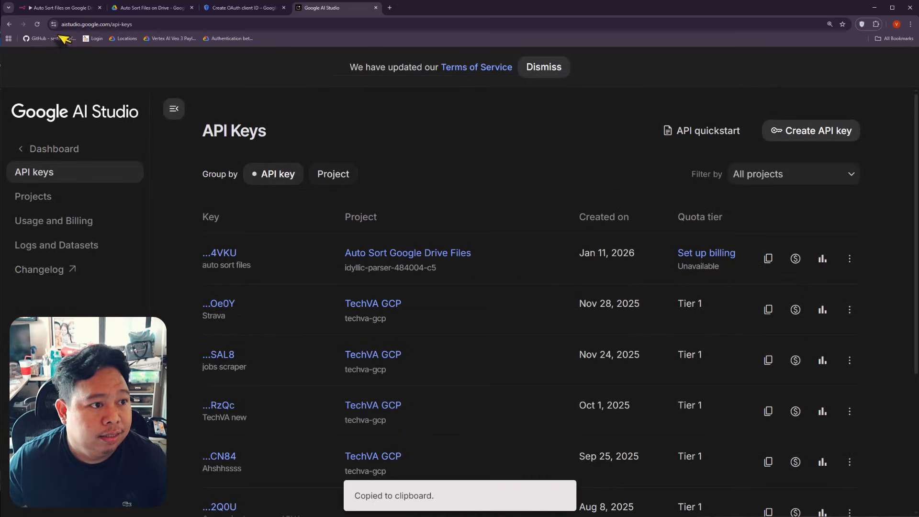
pyautogui.click(62, 8)
pyautogui.hotkey('ctrl', 'a')
pyautogui.hotkey('ctrl', 'v')
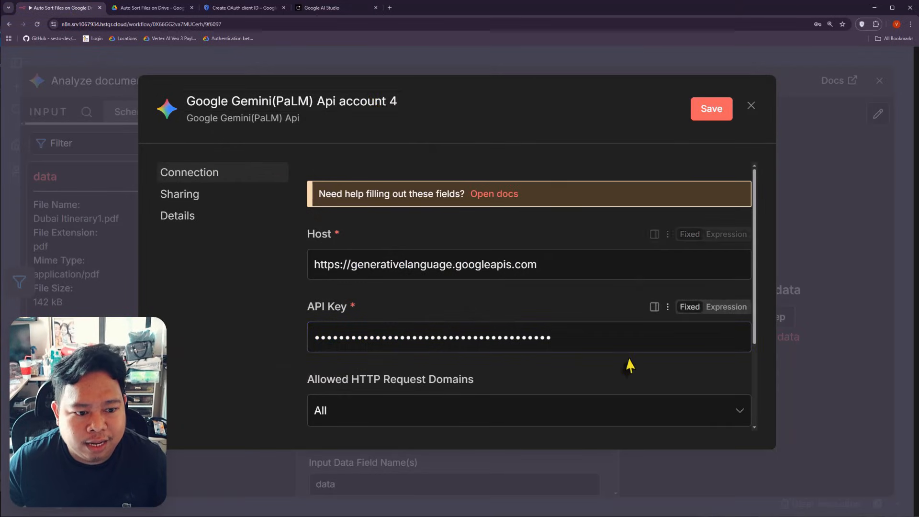
# Step: Save the Gemini account 4 credential, confirm the successful connection test, and close the form
pyautogui.scroll(-2, 627, 366)
pyautogui.click(708, 112)
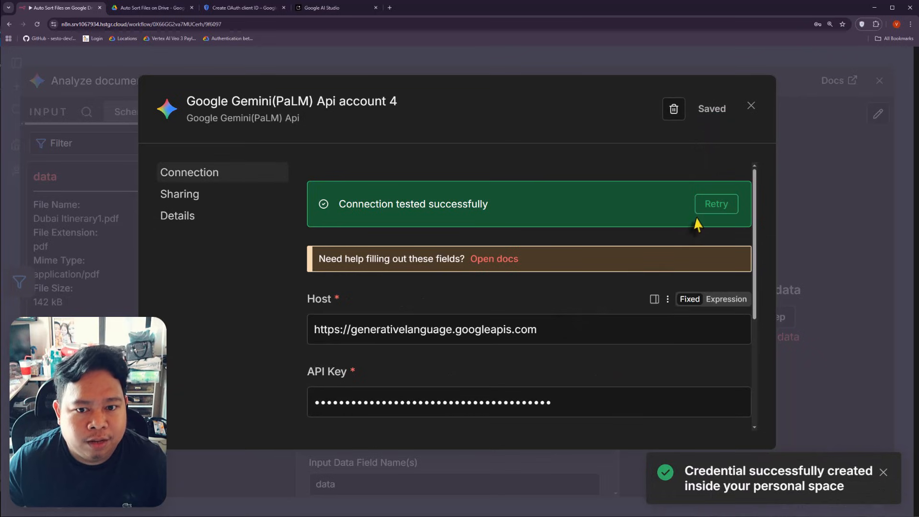
pyautogui.click(751, 108)
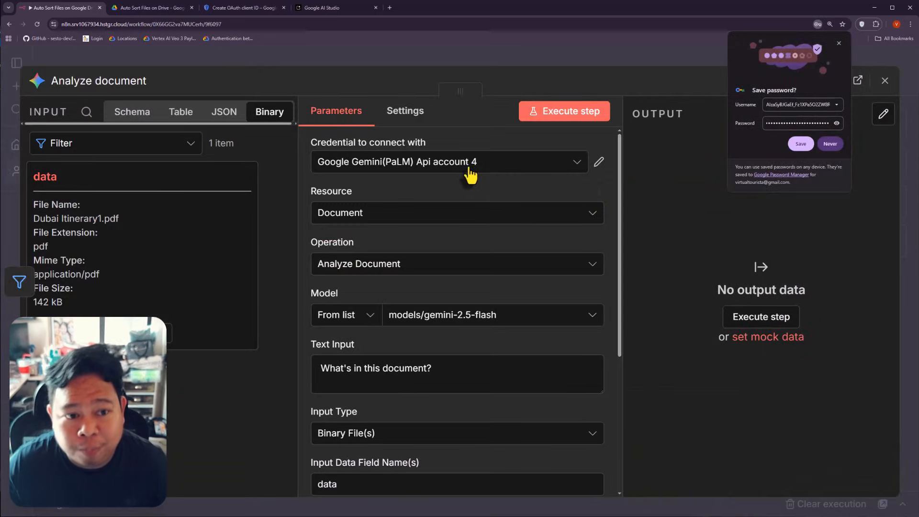
pyautogui.click(436, 168)
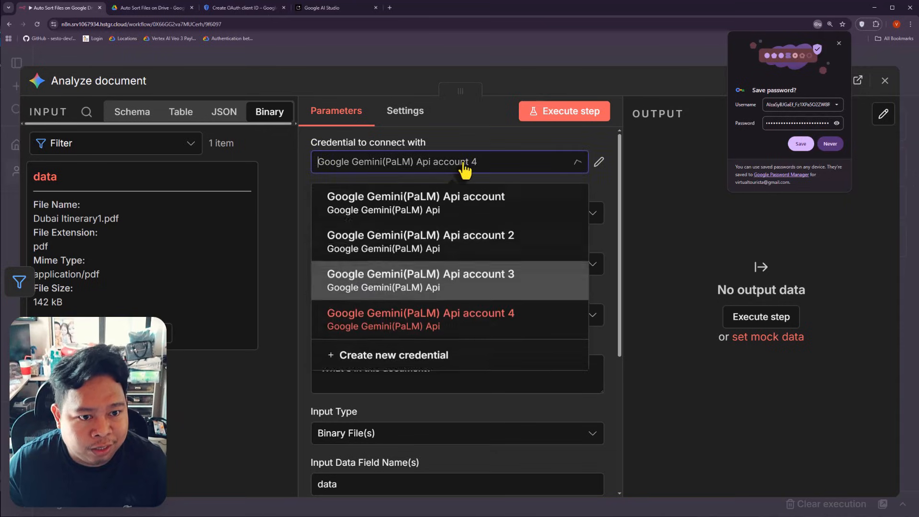
pyautogui.click(438, 319)
pyautogui.scroll(-2, 425, 303)
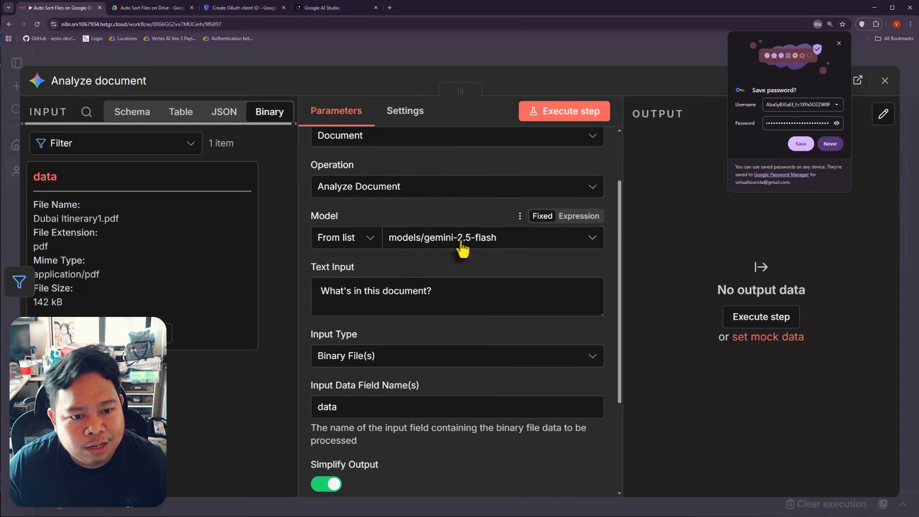
pyautogui.scroll(-1, 399, 267)
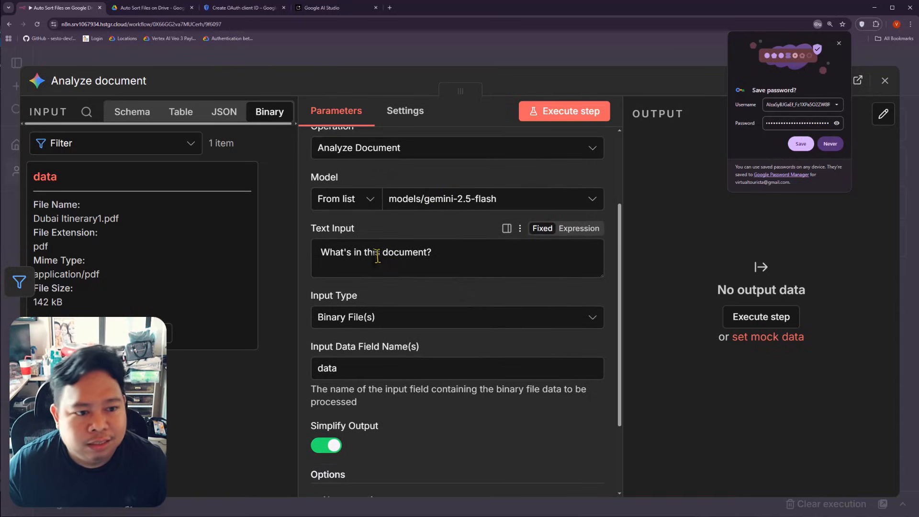
pyautogui.scroll(-3, 378, 257)
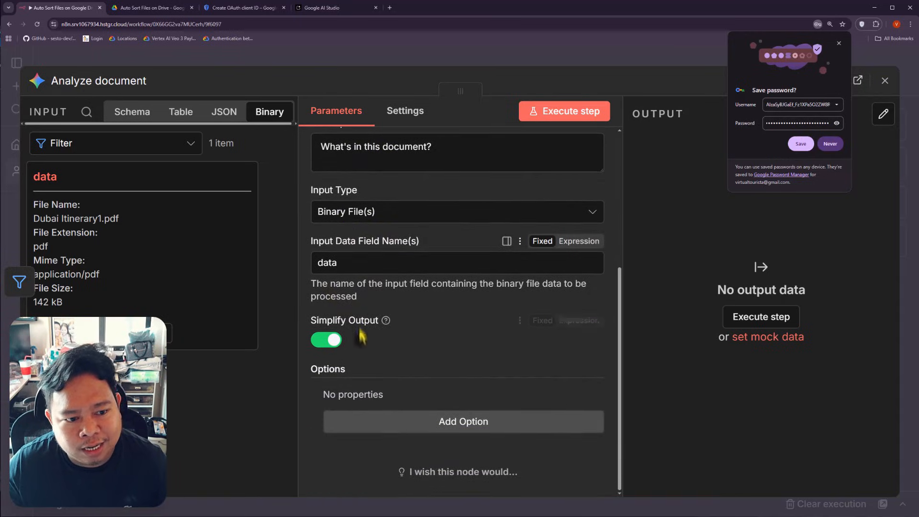
pyautogui.scroll(6, 434, 353)
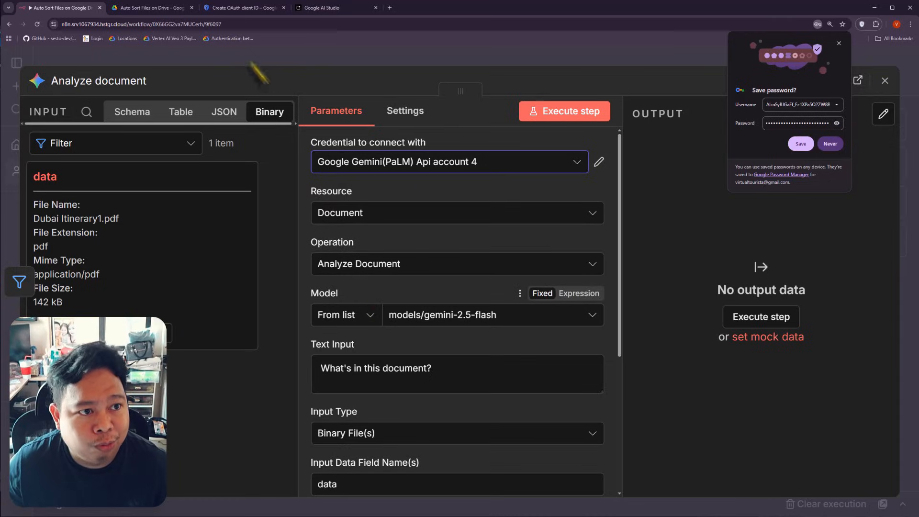
# Step: Open billing setup for the auto sort files key's Auto Sort Google Drive Files project
pyautogui.click(329, 14)
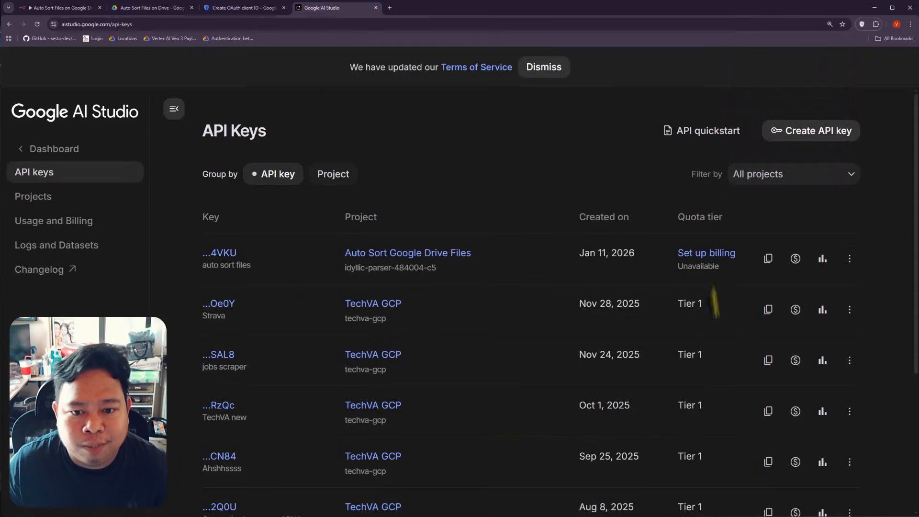
pyautogui.click(701, 258)
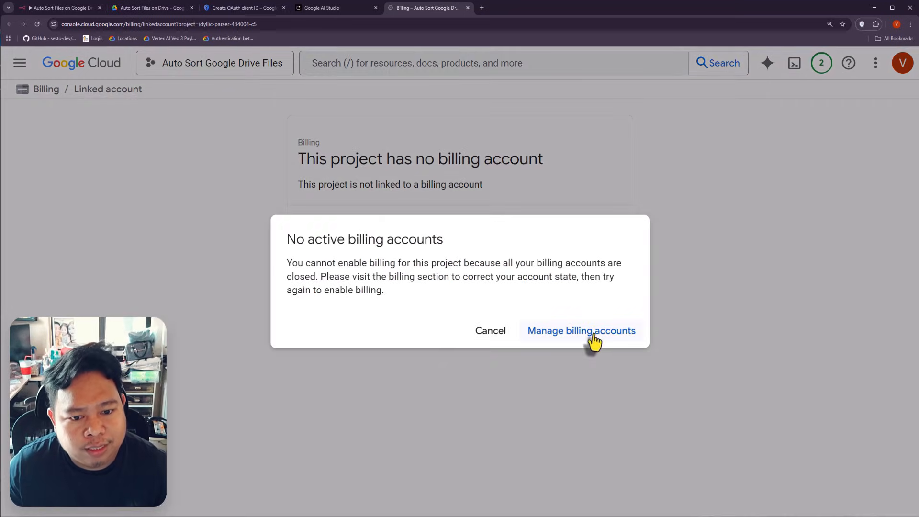
# Step: Start billing account 'My Billing Account 1' in the Philippines, then return to AI Studio's API keys
pyautogui.click(589, 332)
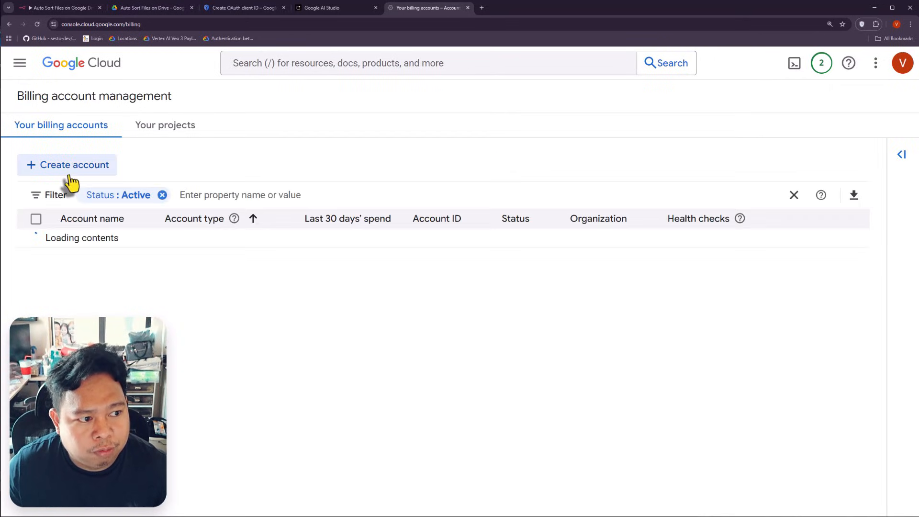
pyautogui.click(72, 165)
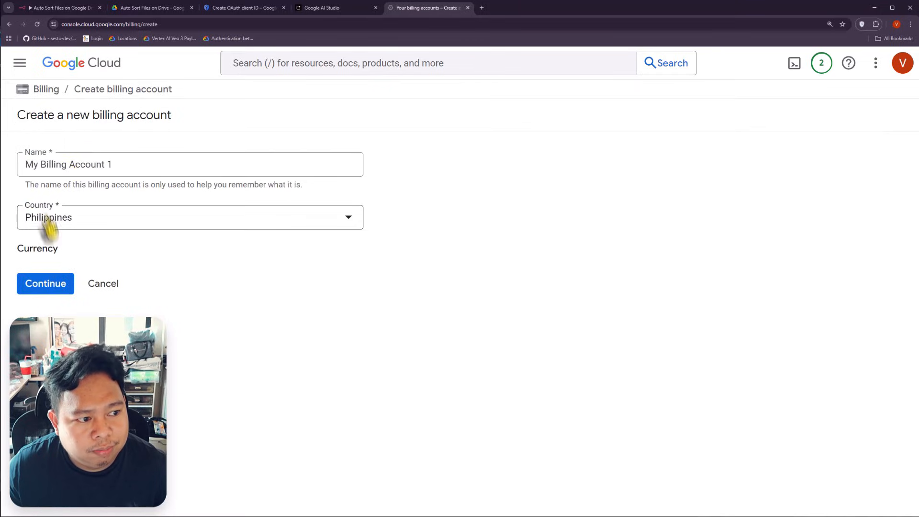
pyautogui.click(45, 298)
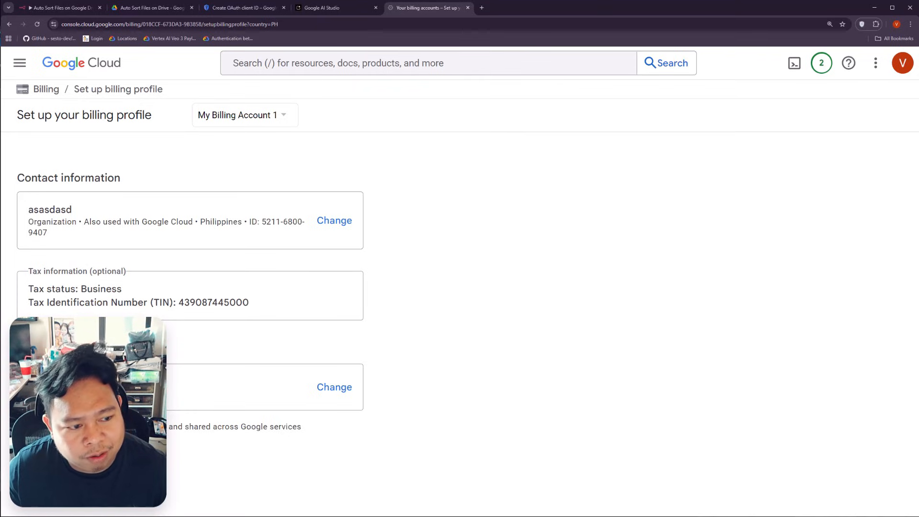
pyautogui.click(357, 8)
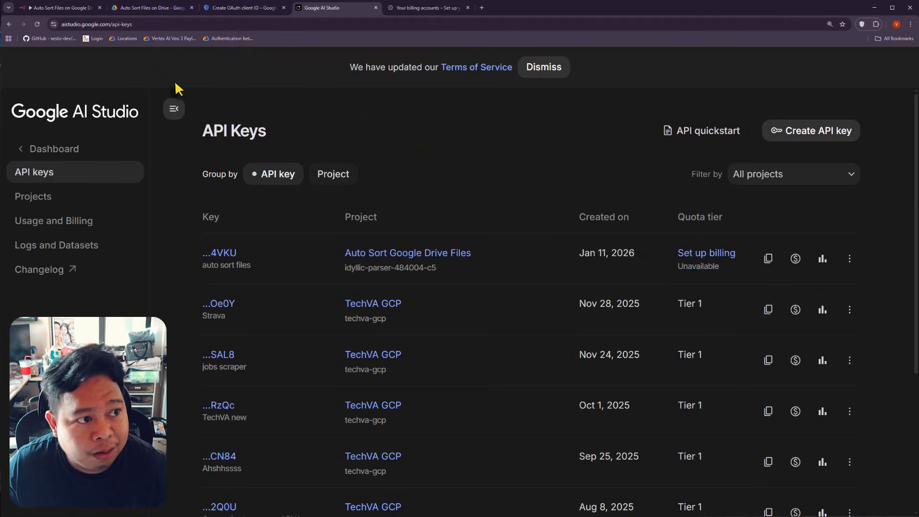
# Step: Browse the Gemini model list in n8n and reselect models/gemini-2.5-flash
pyautogui.click(72, 8)
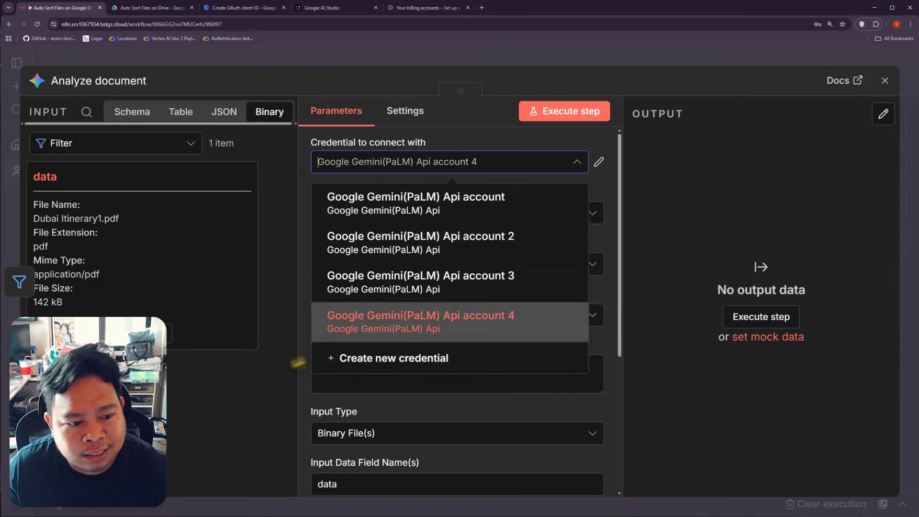
pyautogui.click(303, 365)
pyautogui.click(468, 320)
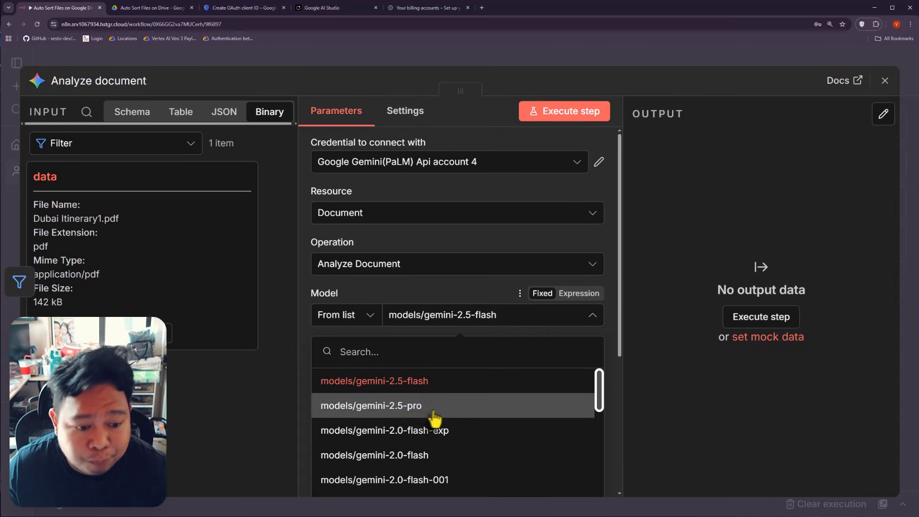
pyautogui.scroll(-10, 437, 420)
pyautogui.scroll(5, 446, 431)
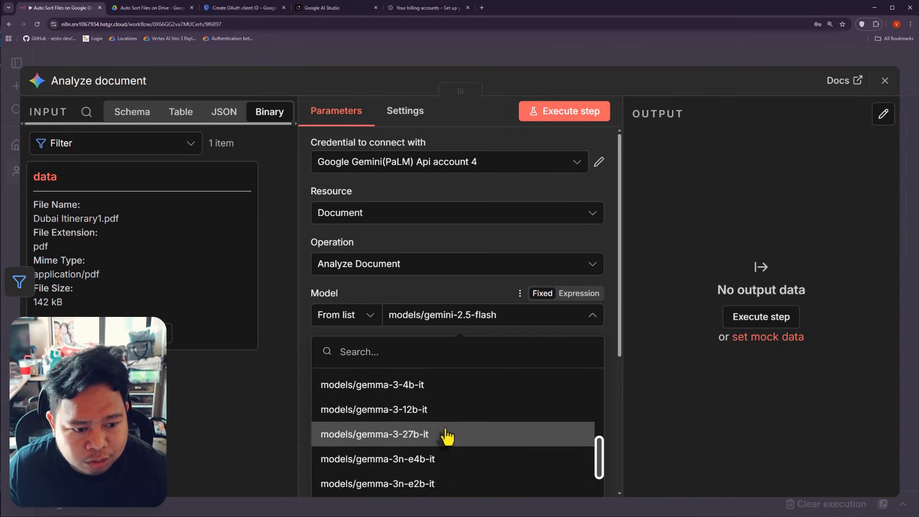
pyautogui.scroll(2, 423, 429)
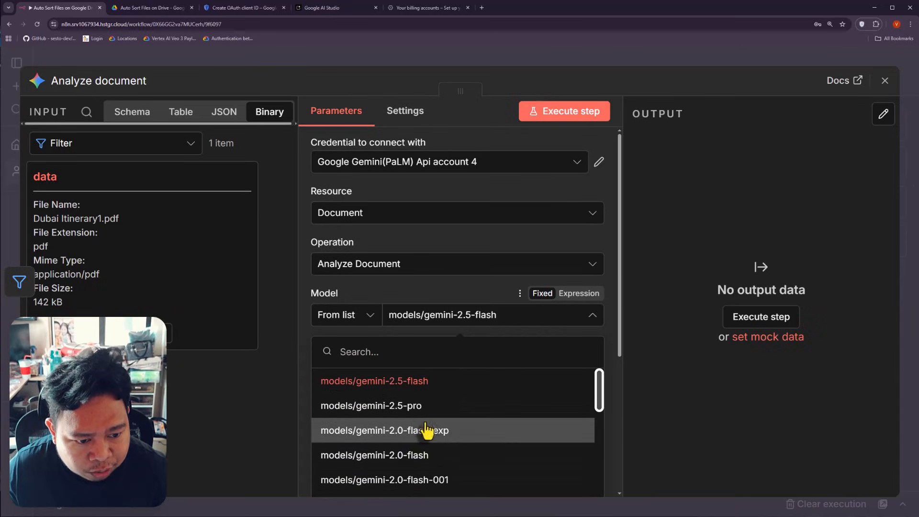
pyautogui.scroll(-10, 433, 433)
pyautogui.scroll(-1, 442, 438)
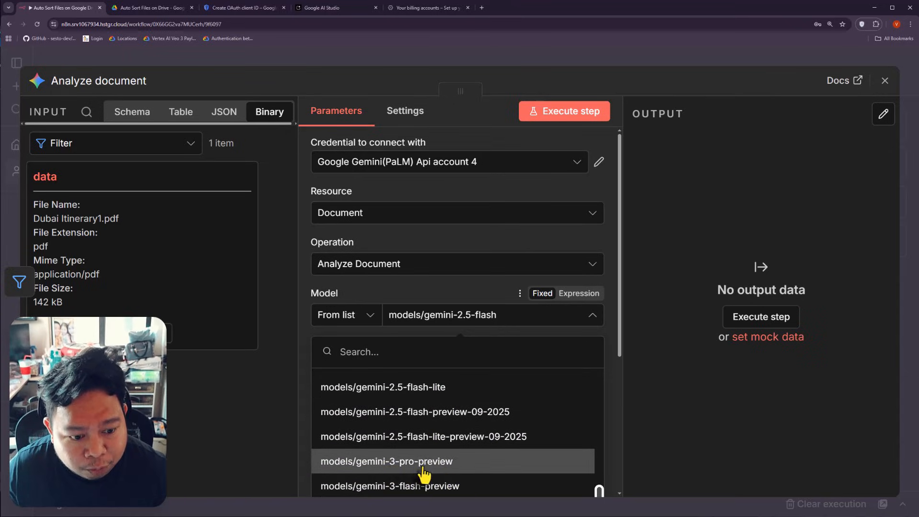
pyautogui.scroll(3, 432, 464)
pyautogui.scroll(10, 432, 464)
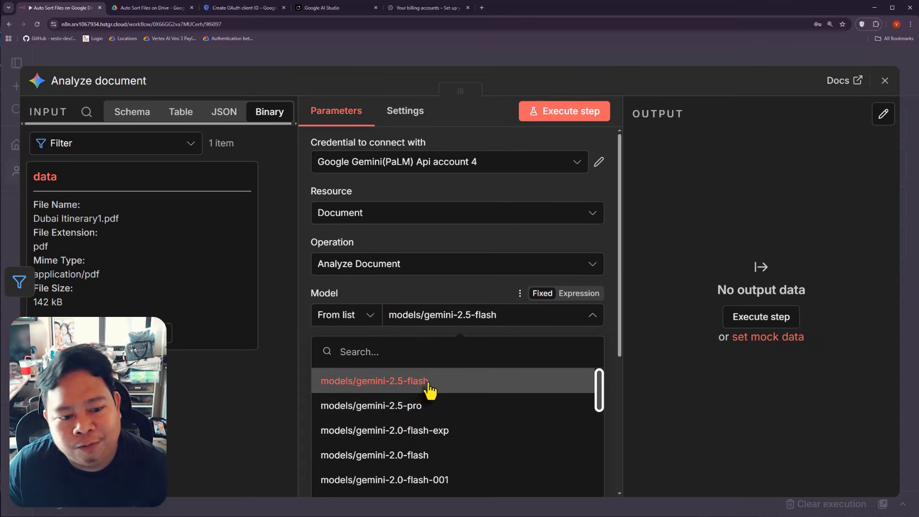
pyautogui.click(412, 385)
pyautogui.scroll(-5, 513, 359)
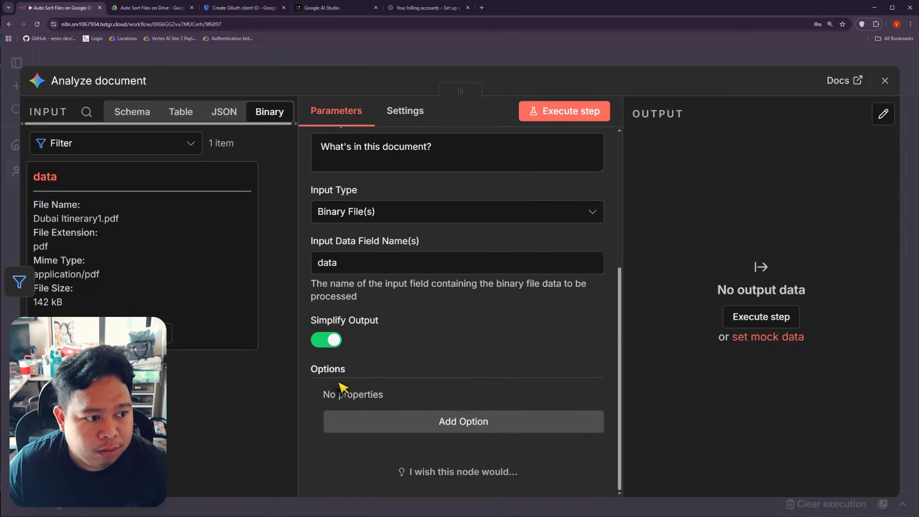
pyautogui.scroll(5, 472, 386)
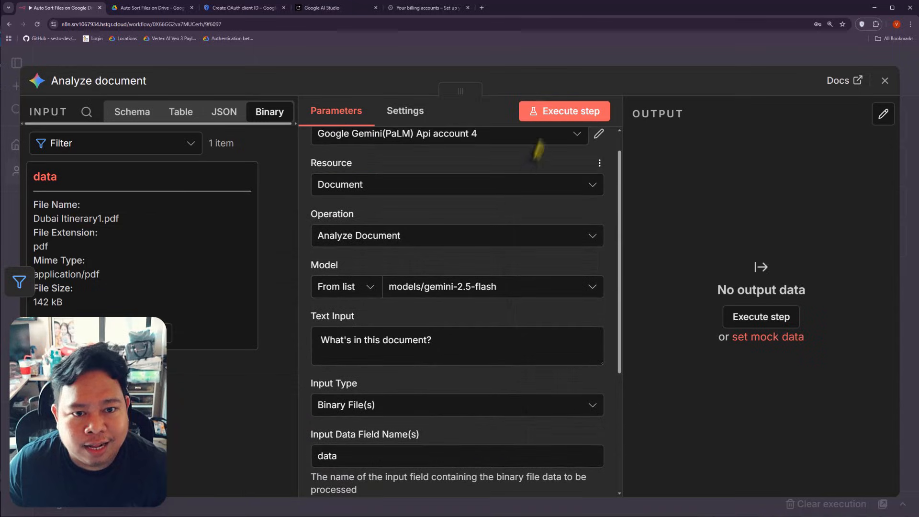
# Step: Run Analyze document on Dubai Itinerary1.pdf, which fails with a too-many-requests quota error, and dismiss it
pyautogui.click(552, 122)
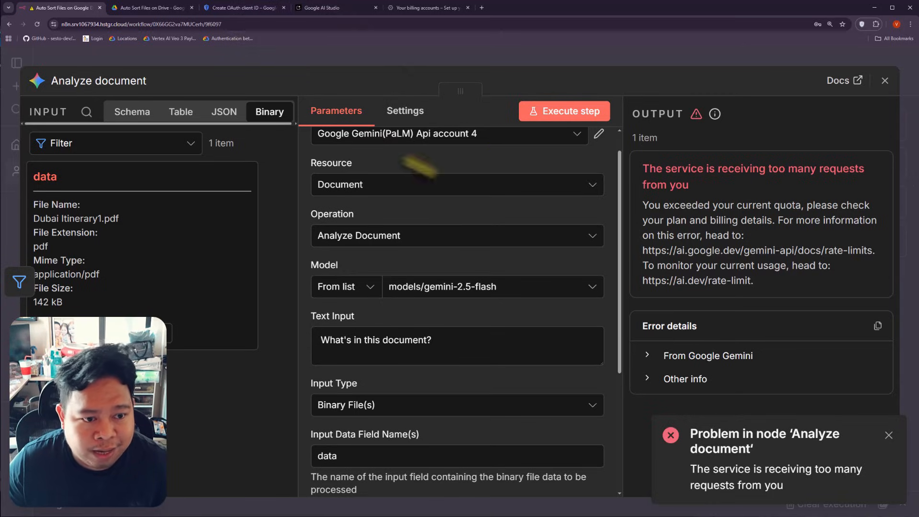
pyautogui.scroll(1, 503, 187)
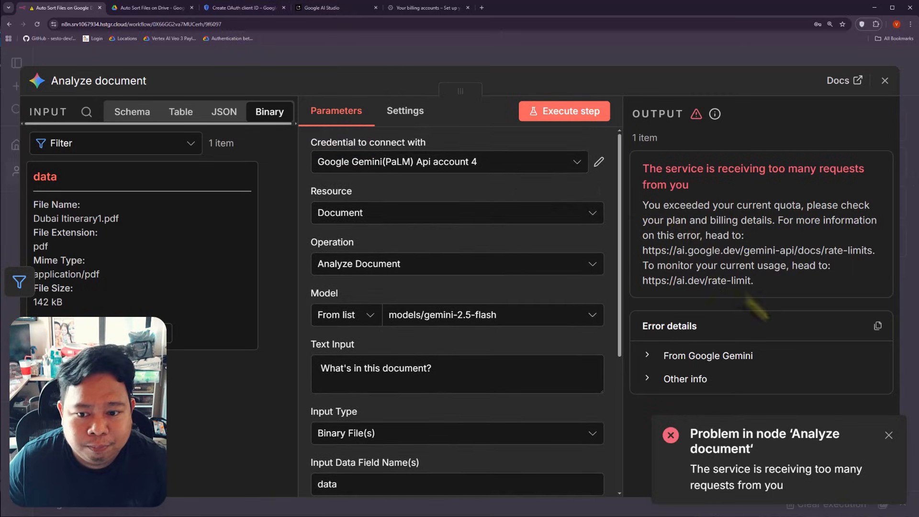
pyautogui.click(888, 435)
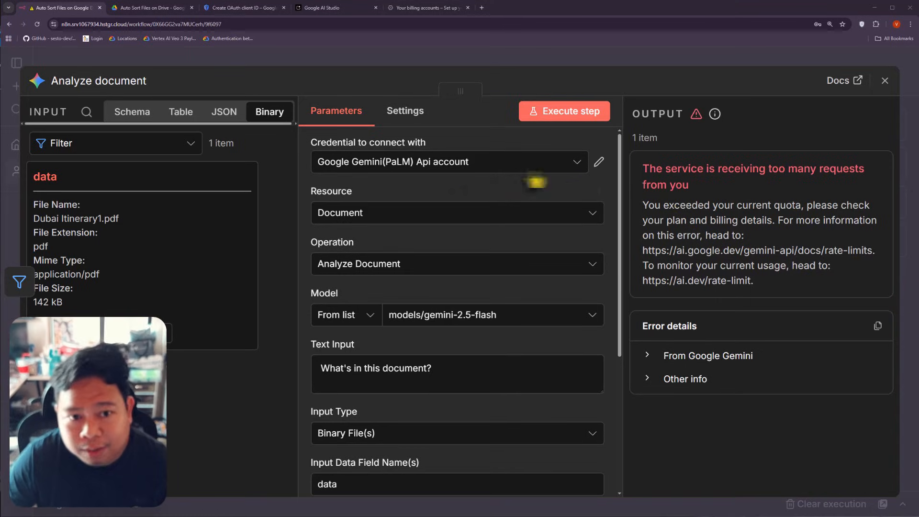
# Step: Create a new Gemini credential (account 5) from a pasted API key and rerun Analyze document
pyautogui.click(571, 168)
pyautogui.click(429, 358)
pyautogui.hotkey('ctrl', 'v')
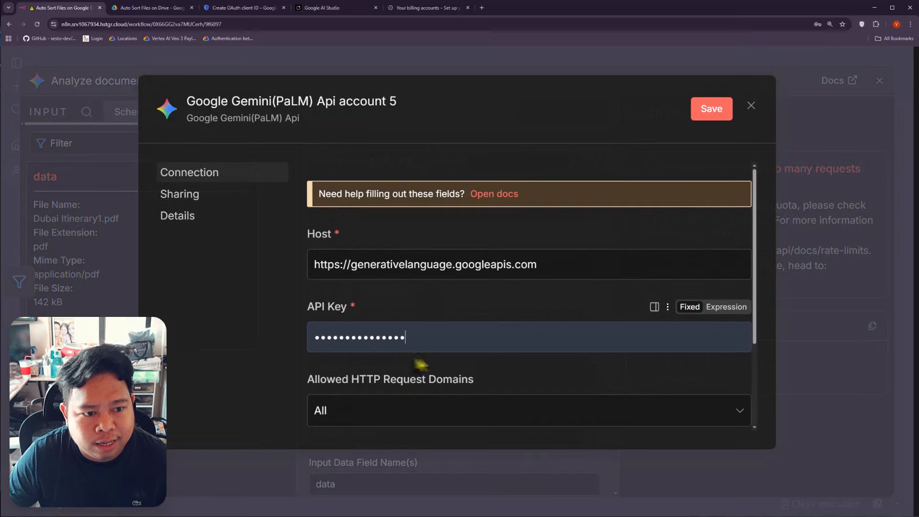
pyautogui.hotkey('ctrl', 'a')
pyautogui.hotkey('ctrl', 'v')
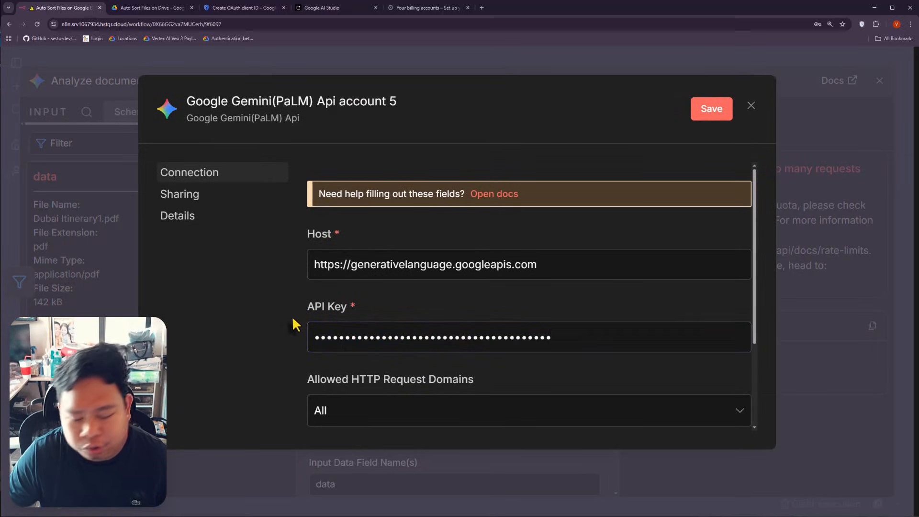
pyautogui.click(701, 111)
pyautogui.click(749, 106)
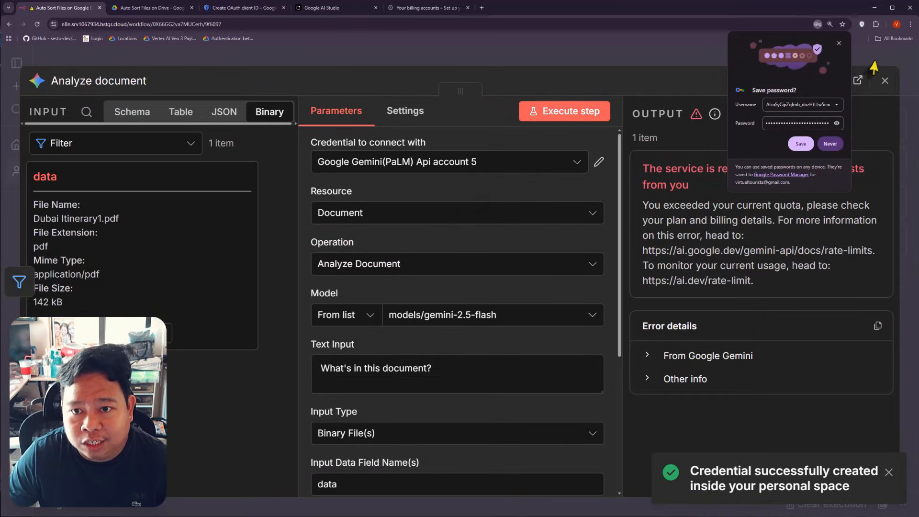
pyautogui.click(839, 43)
pyautogui.click(569, 111)
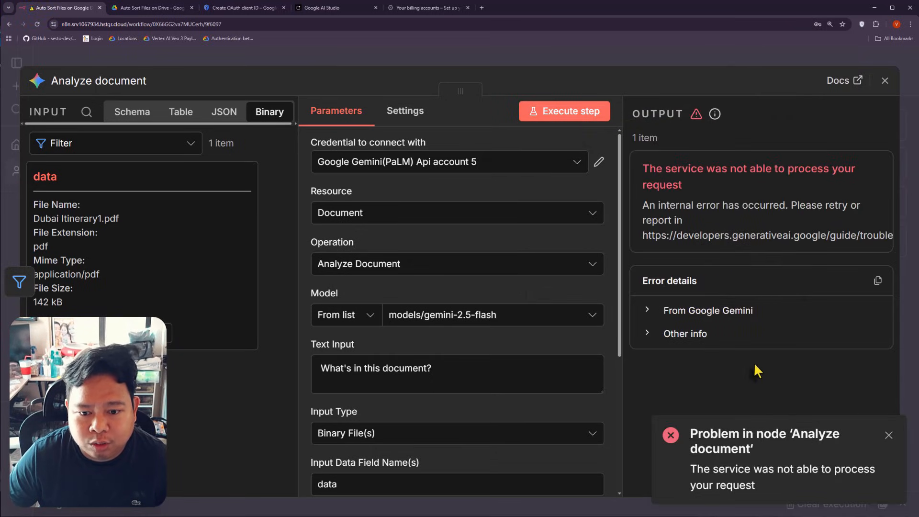
pyautogui.click(890, 435)
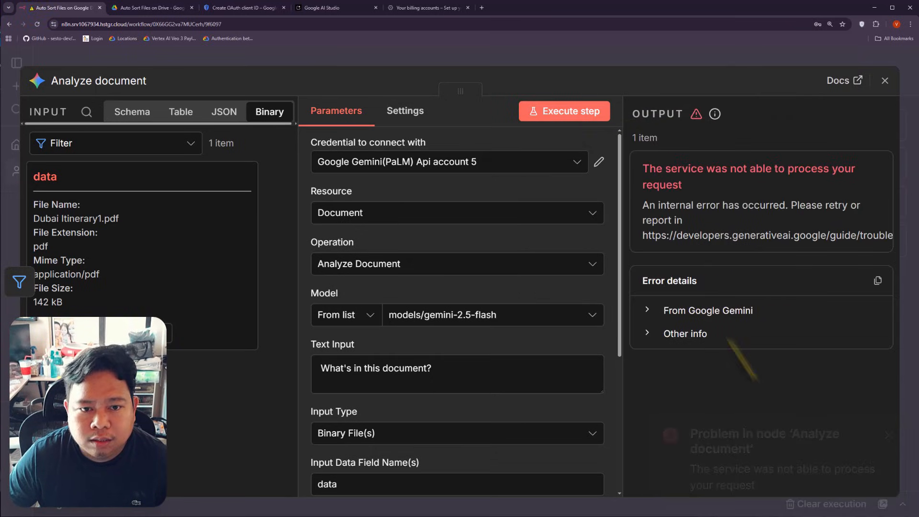
# Step: Rerun Analyze document and review the returned summary of the 9-day Dubai itinerary
pyautogui.click(571, 123)
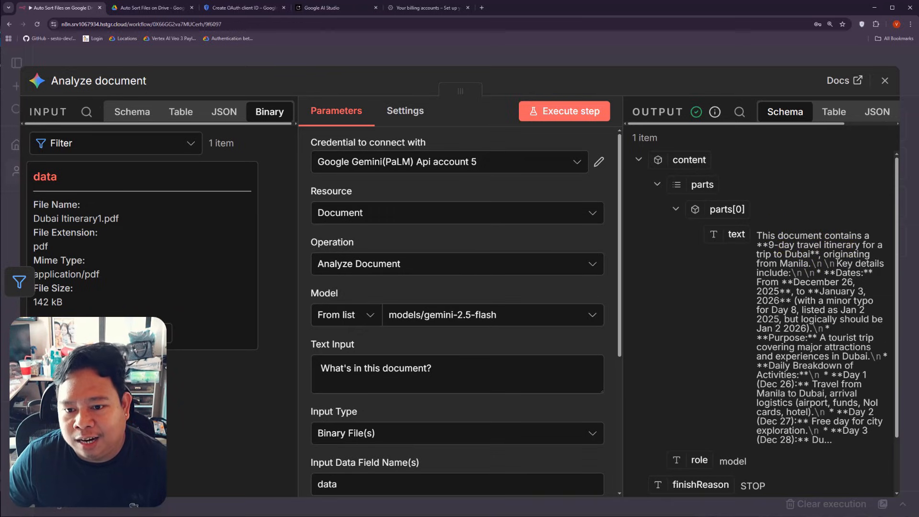
pyautogui.scroll(-2, 789, 269)
pyautogui.scroll(2, 800, 307)
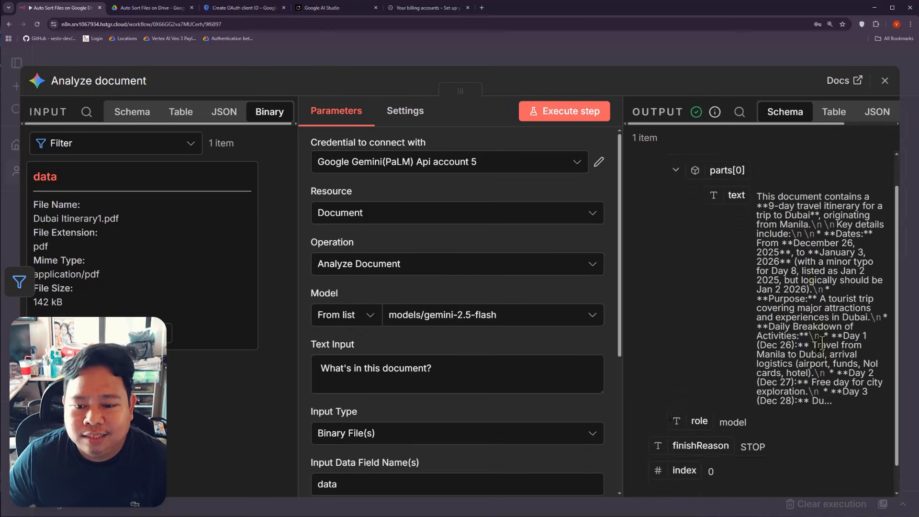
pyautogui.scroll(-2, 804, 328)
pyautogui.scroll(2, 776, 268)
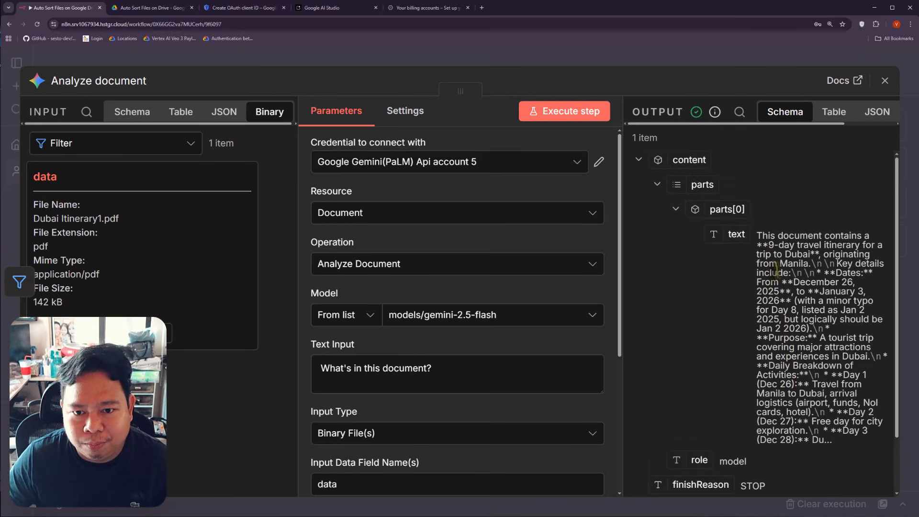
# Step: Add a Google Gemini 'Message a model' node right after Analyze document
pyautogui.click(281, 56)
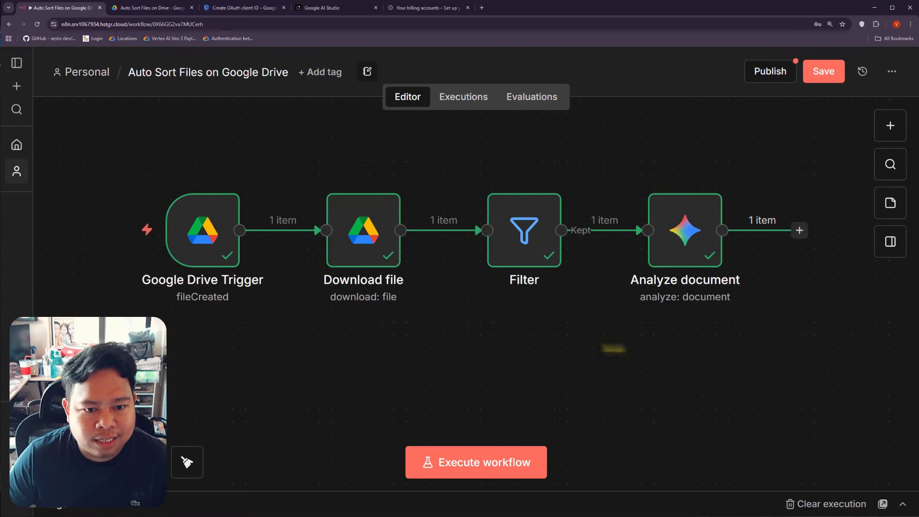
pyautogui.hscroll(3, 641, 357)
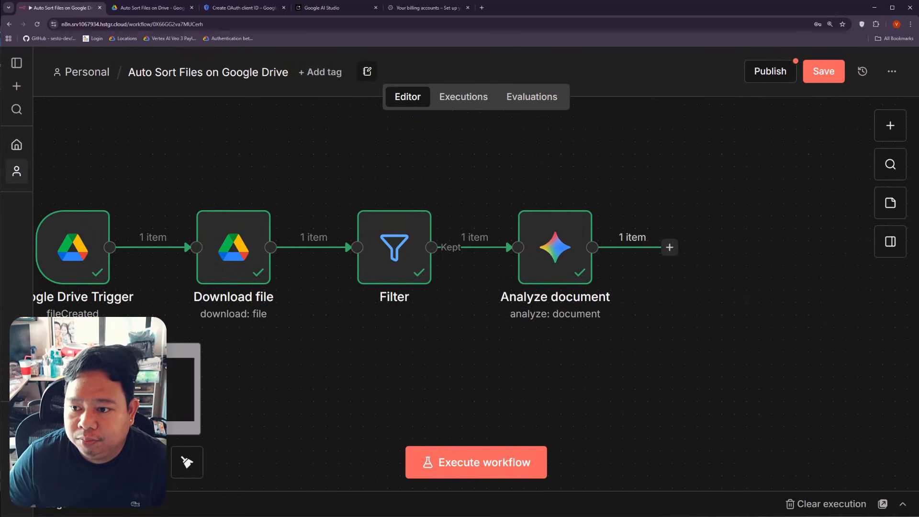
pyautogui.click(670, 248)
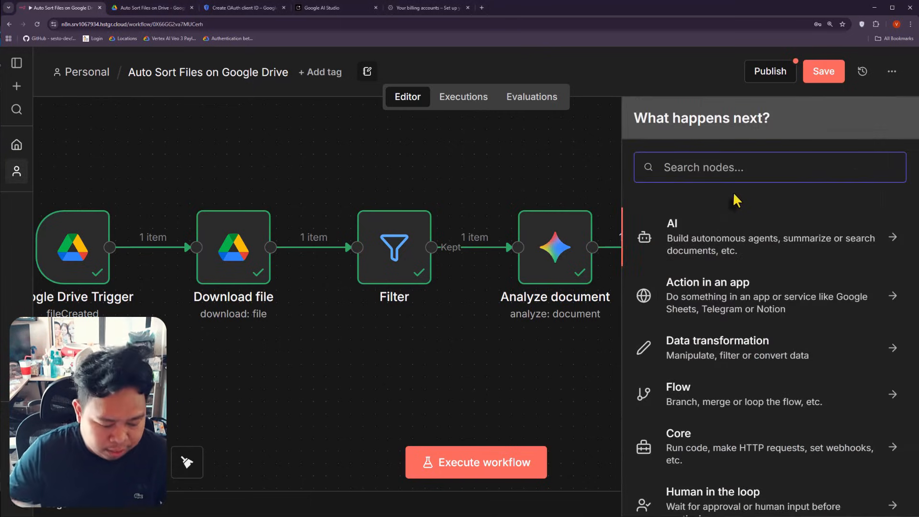
pyautogui.write('gemin')
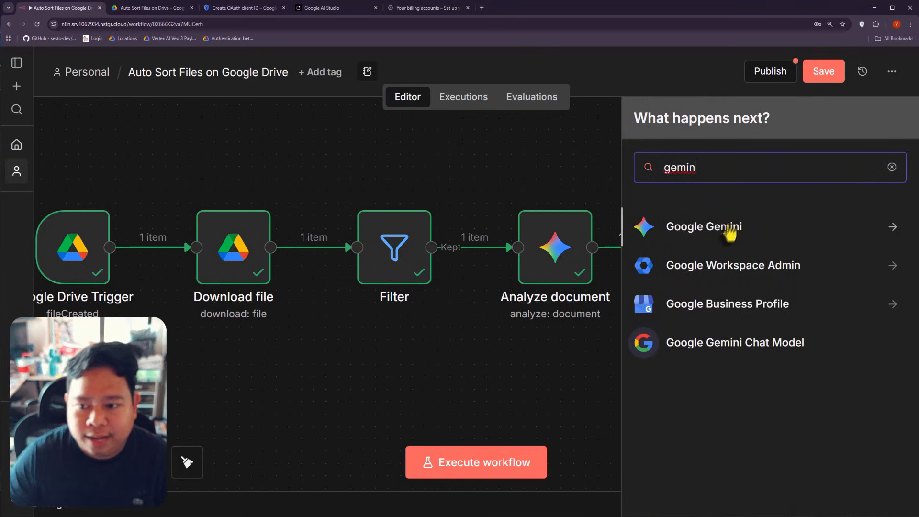
pyautogui.click(728, 228)
pyautogui.scroll(-4, 756, 367)
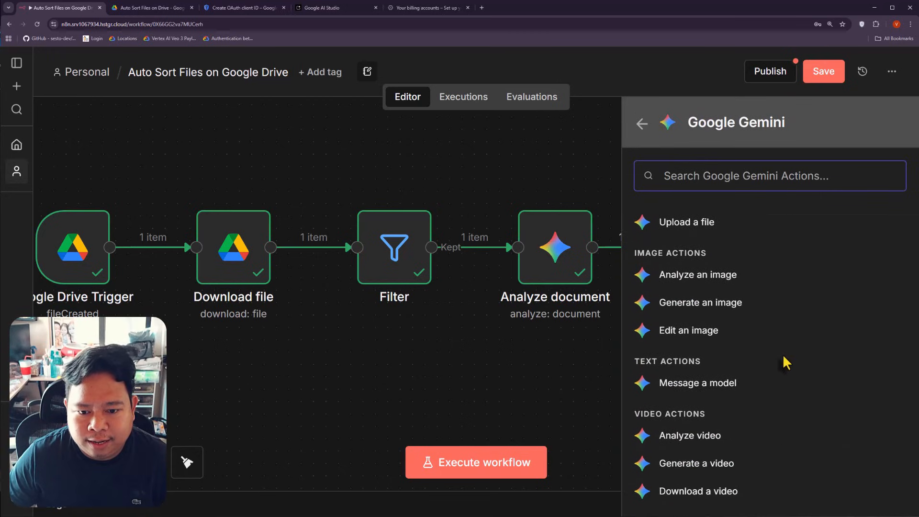
pyautogui.click(666, 353)
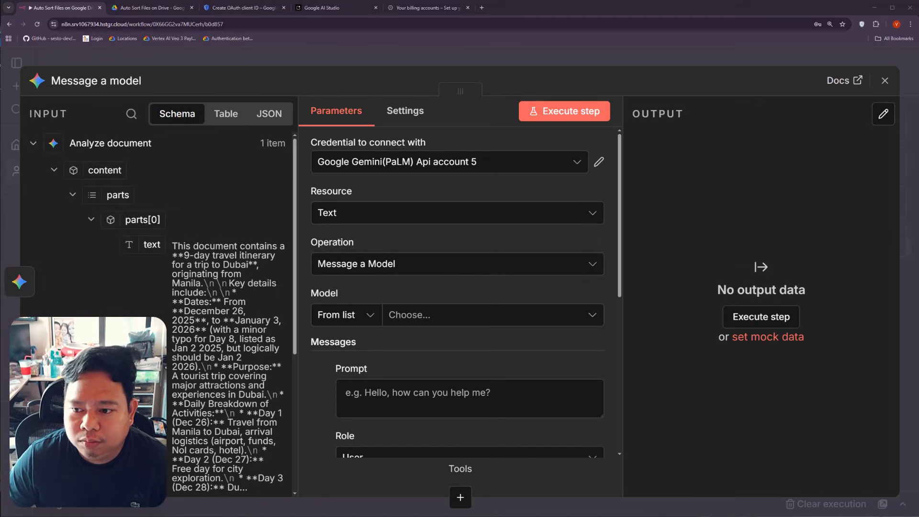
# Step: Set the Message a model node's model to models/gemini-2.5-flash
pyautogui.click(413, 319)
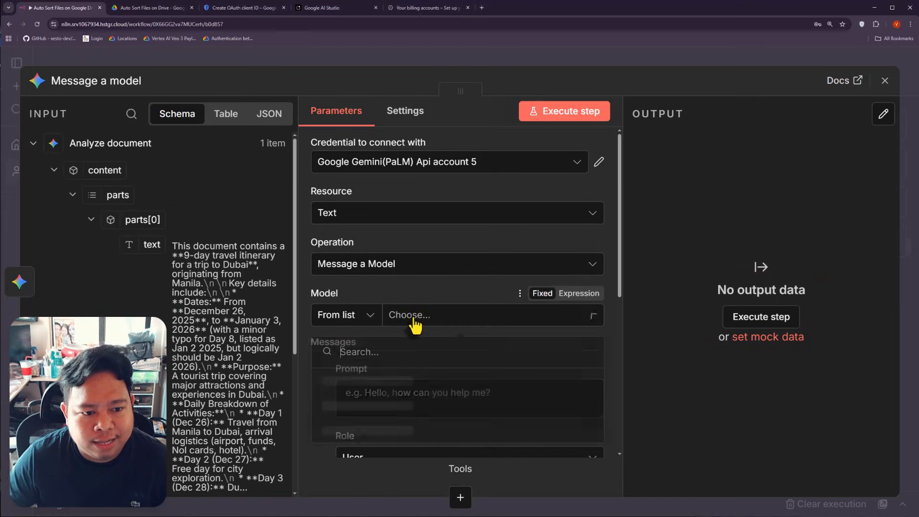
pyautogui.click(402, 388)
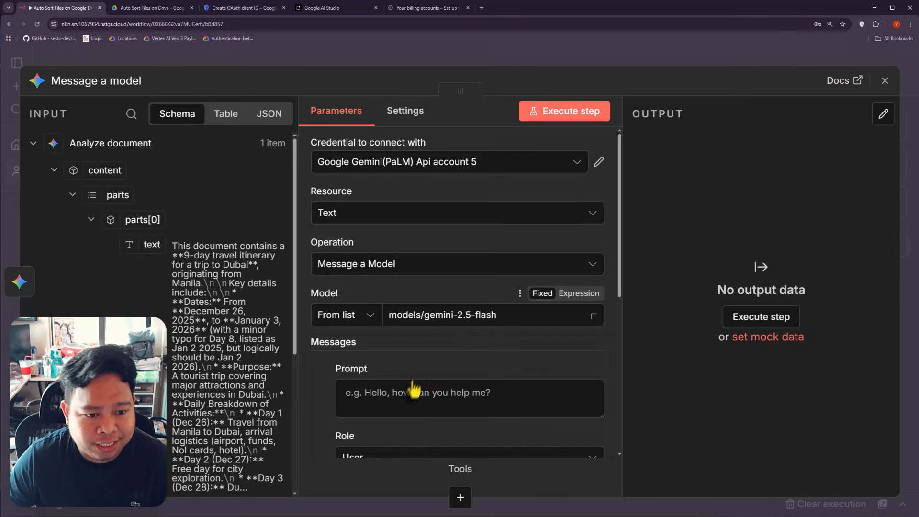
pyautogui.scroll(-4, 466, 343)
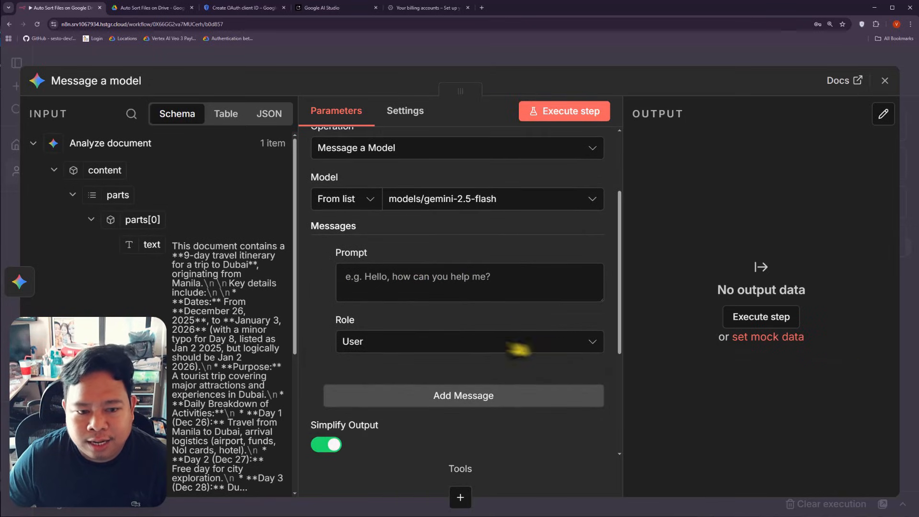
pyautogui.click(389, 282)
pyautogui.scroll(-1, 431, 292)
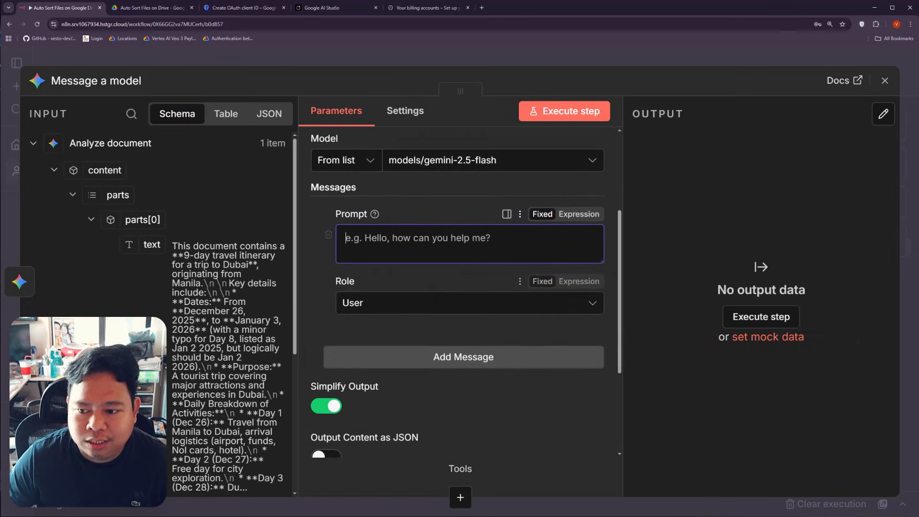
pyautogui.scroll(-4, 472, 340)
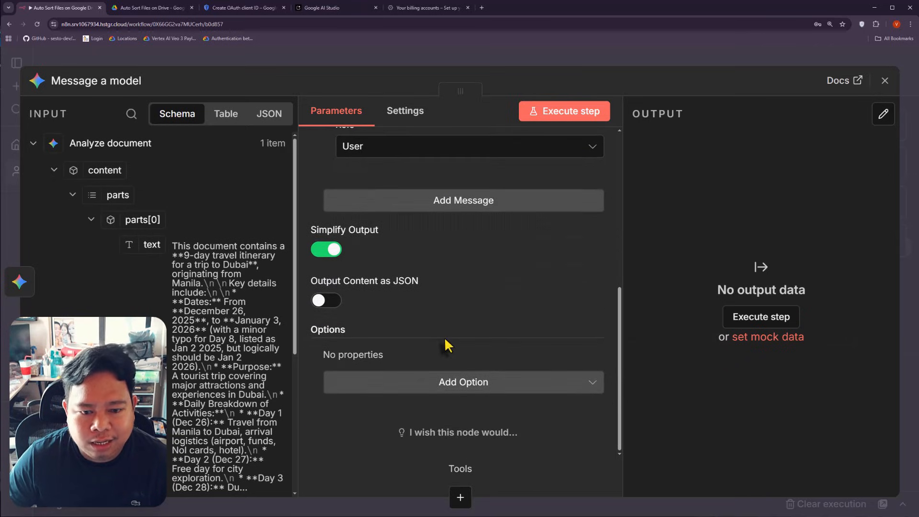
# Step: Add a System Message option and paste the file-classification prompt into it
pyautogui.click(476, 389)
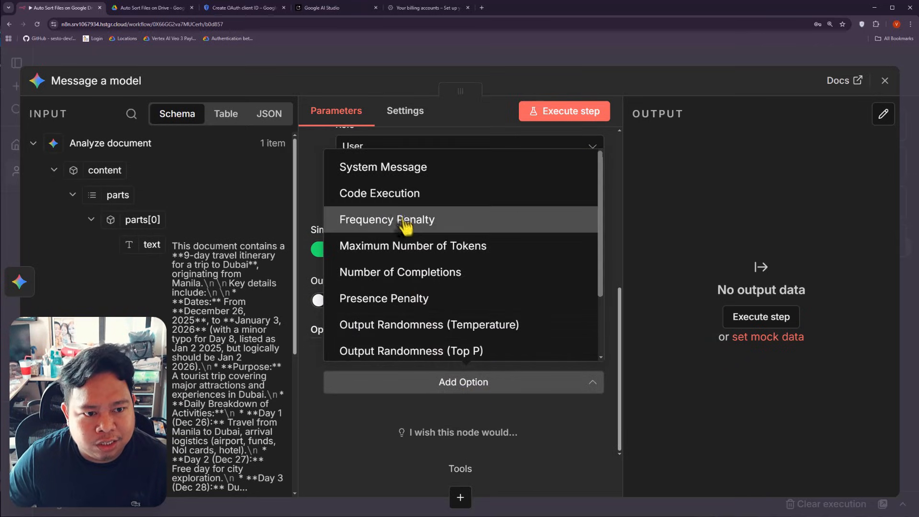
pyautogui.click(406, 178)
pyautogui.scroll(-1, 493, 357)
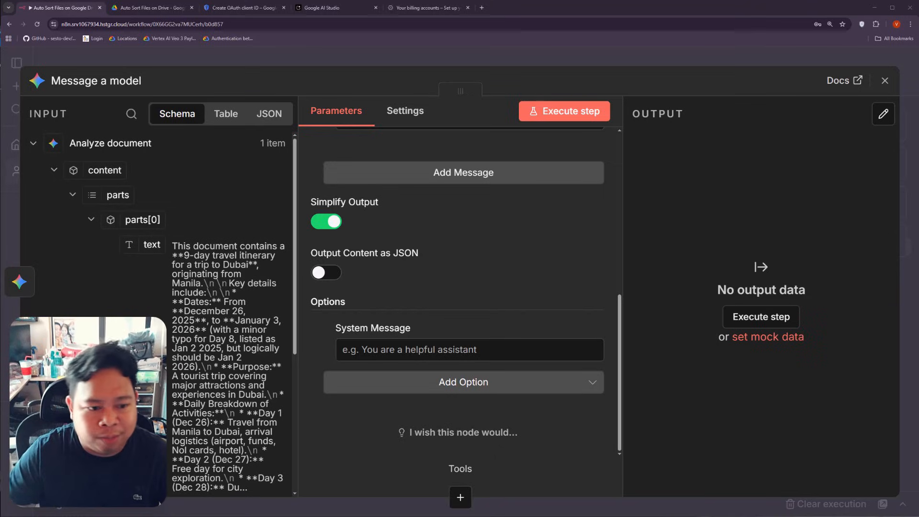
pyautogui.click(504, 354)
pyautogui.click(597, 355)
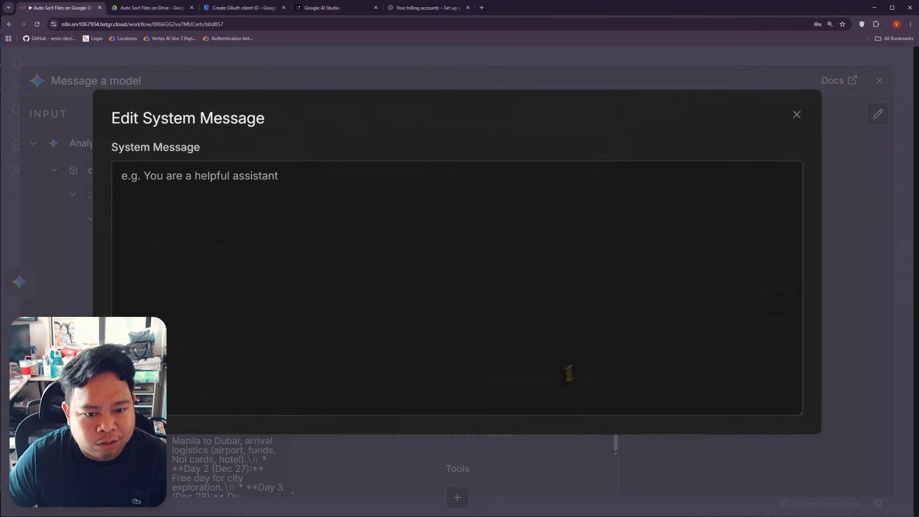
pyautogui.hotkey('ctrl', 'v')
pyautogui.press('Escape')
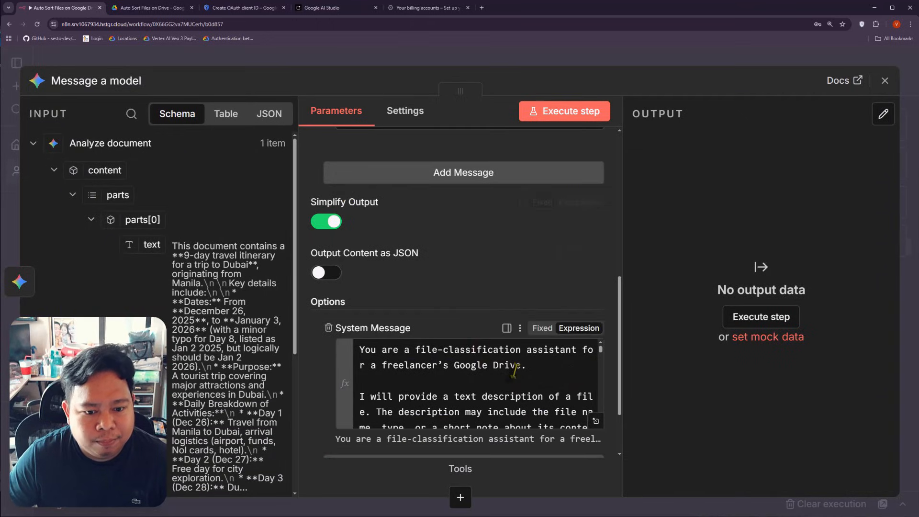
pyautogui.scroll(-10, 551, 410)
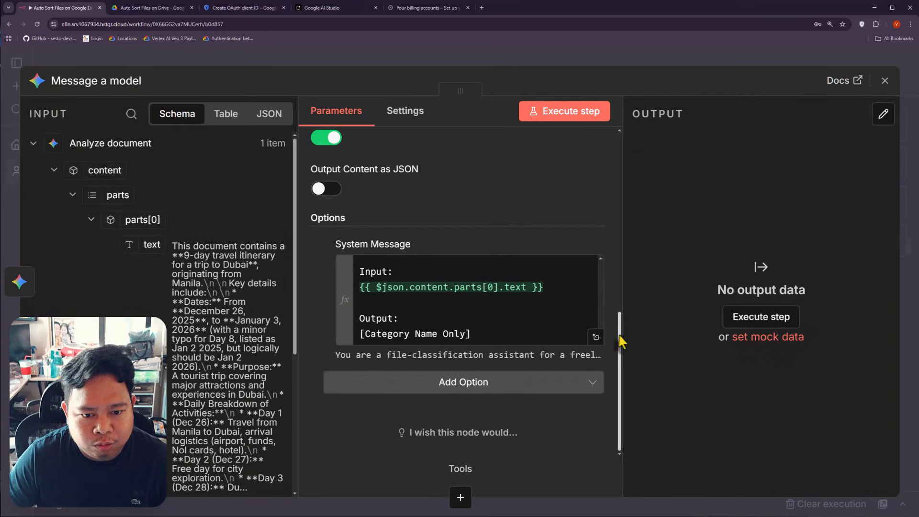
# Step: Open the system message in the expression editor and highlight its file-classification role and 'freelancer'
pyautogui.click(596, 338)
pyautogui.scroll(-3, 576, 394)
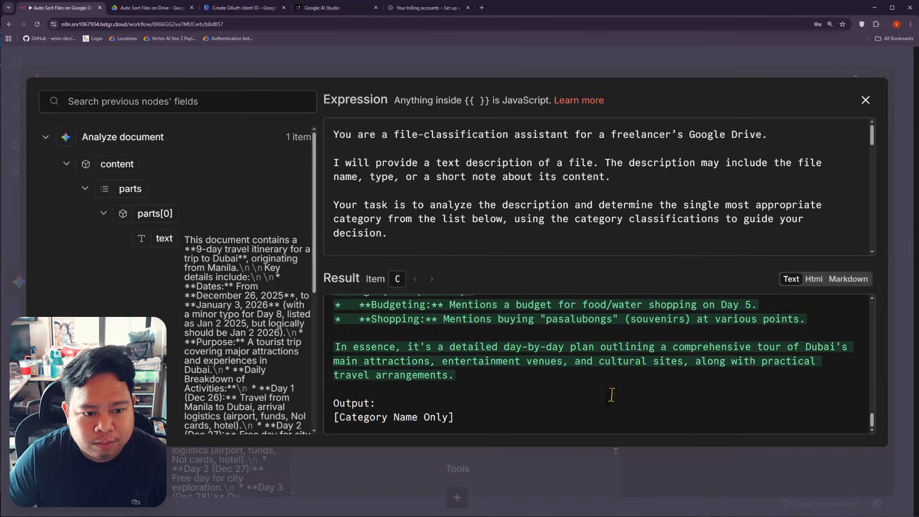
pyautogui.scroll(10, 576, 394)
pyautogui.scroll(-2, 522, 214)
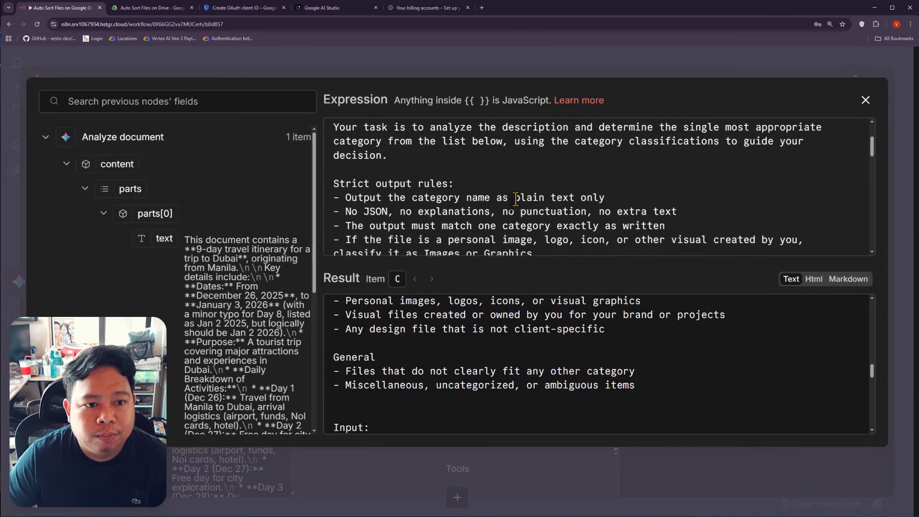
pyautogui.scroll(2, 514, 197)
pyautogui.moveTo(445, 138); pyautogui.dragTo(511, 134)
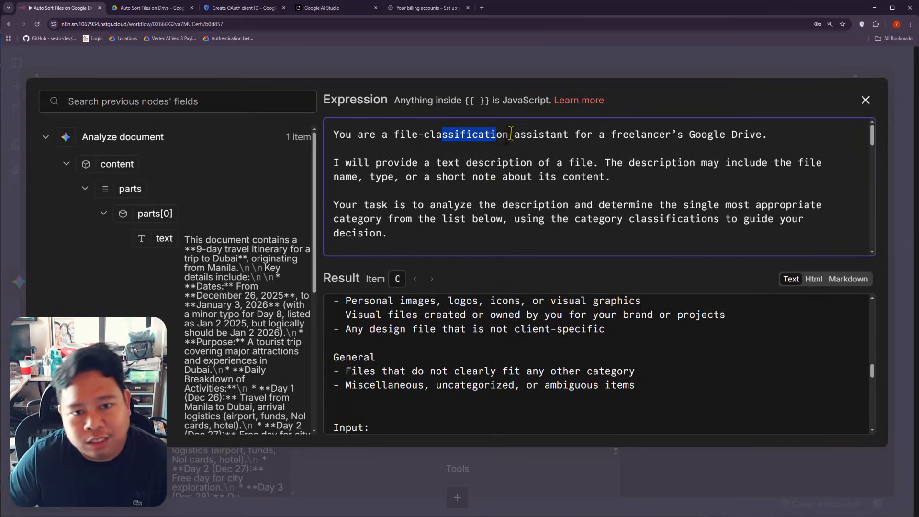
pyautogui.doubleClick(659, 136)
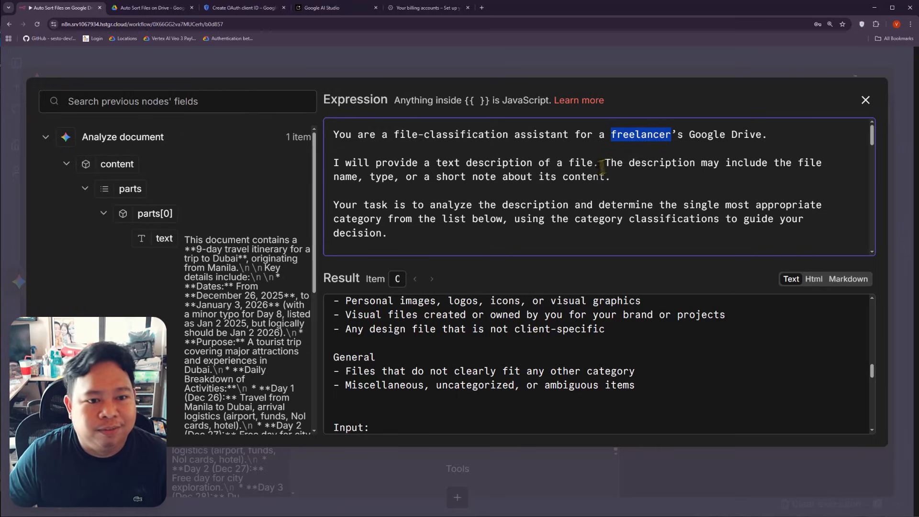
pyautogui.scroll(-1, 448, 181)
pyautogui.scroll(1, 460, 181)
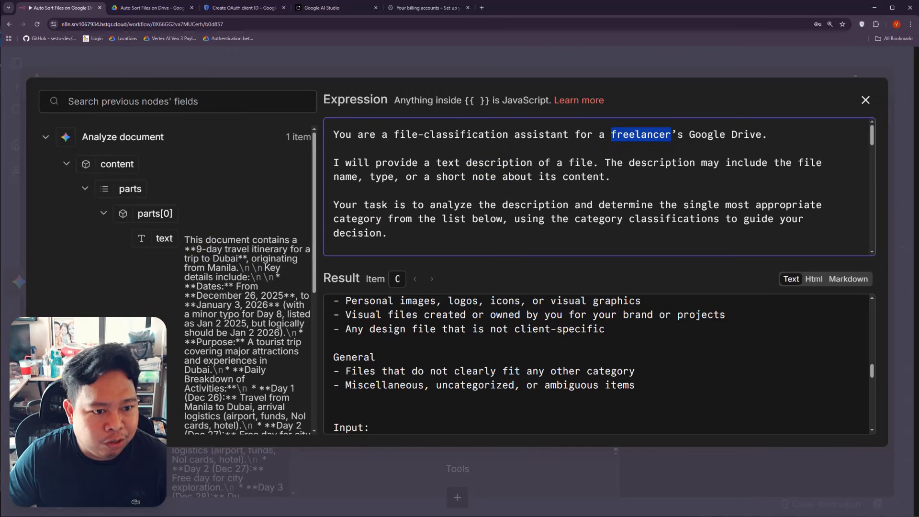
pyautogui.scroll(-2, 544, 185)
pyautogui.scroll(-2, 541, 189)
pyautogui.scroll(1, 425, 187)
pyautogui.moveTo(351, 149); pyautogui.dragTo(394, 159)
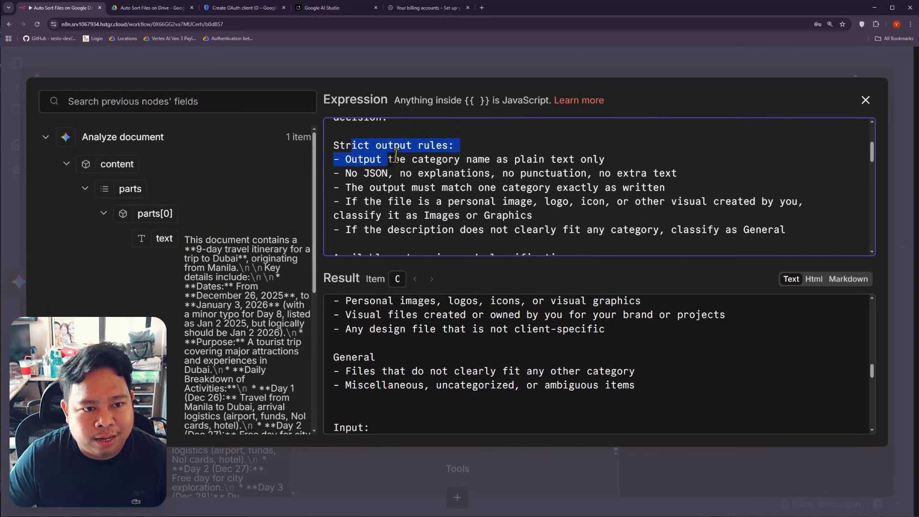
pyautogui.click(434, 159)
# Step: Highlight the categories Finance, Projects, Learning, Templates, Contracts & Legal, Images or Graphics, and General
pyautogui.scroll(-3, 421, 173)
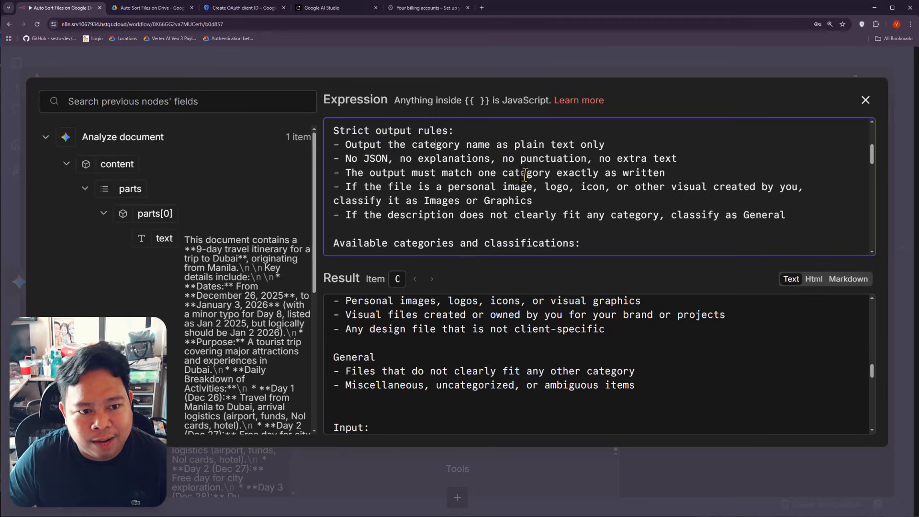
pyautogui.tripleClick(349, 171)
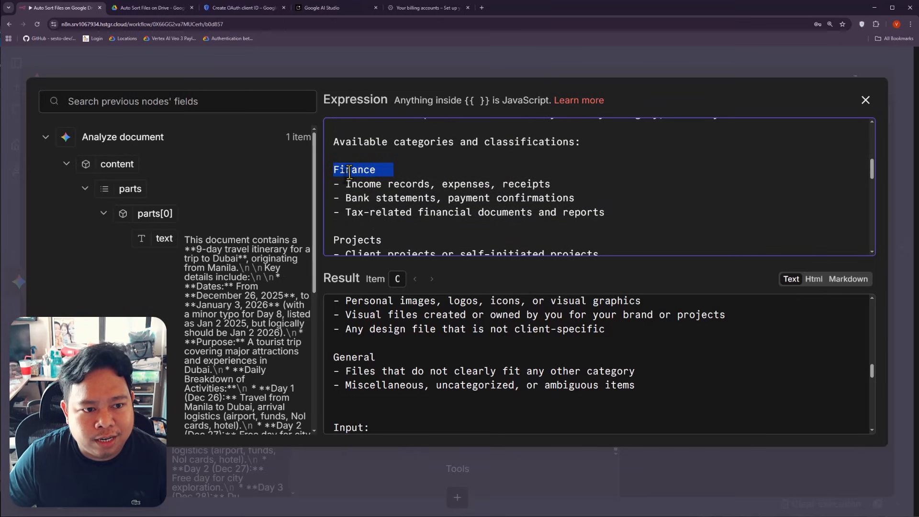
pyautogui.doubleClick(366, 241)
pyautogui.scroll(-2, 369, 240)
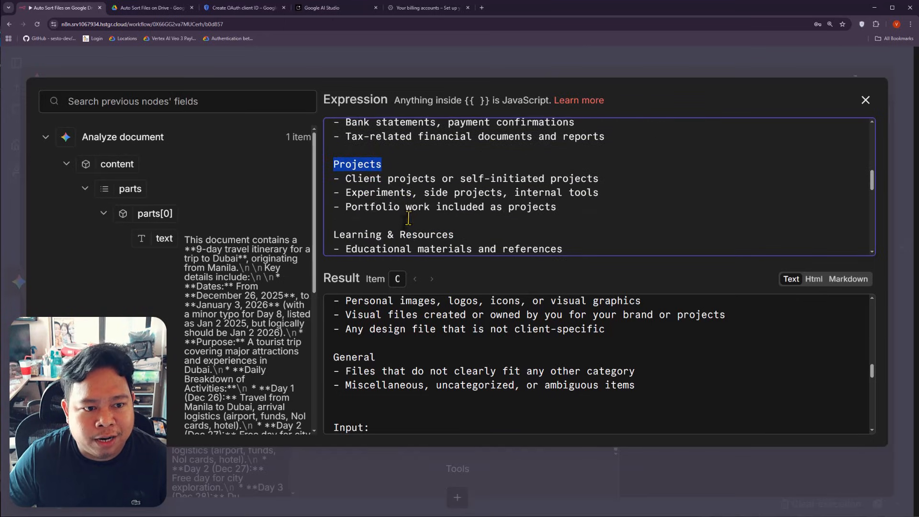
pyautogui.doubleClick(366, 234)
pyautogui.scroll(-3, 421, 215)
pyautogui.doubleClick(360, 185)
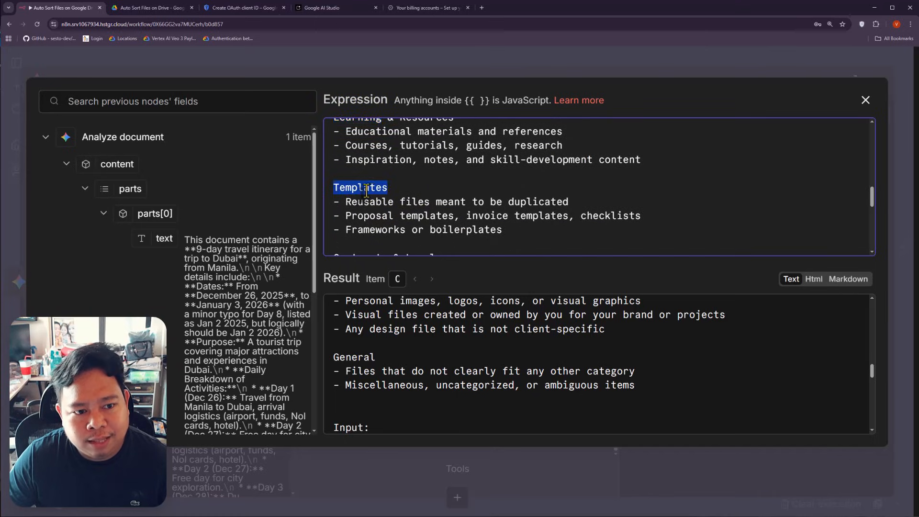
pyautogui.scroll(-2, 378, 194)
pyautogui.doubleClick(362, 183)
pyautogui.scroll(-2, 363, 183)
pyautogui.doubleClick(352, 211)
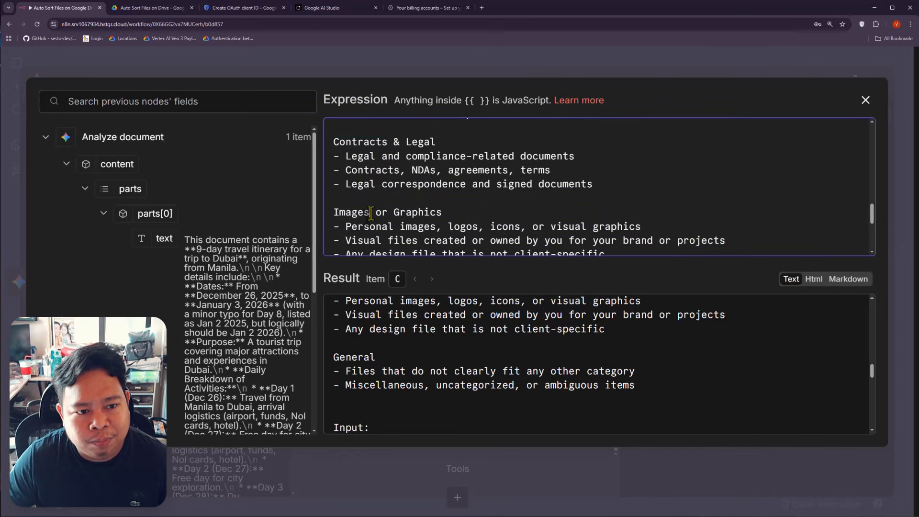
pyautogui.scroll(-5, 371, 214)
pyautogui.doubleClick(358, 167)
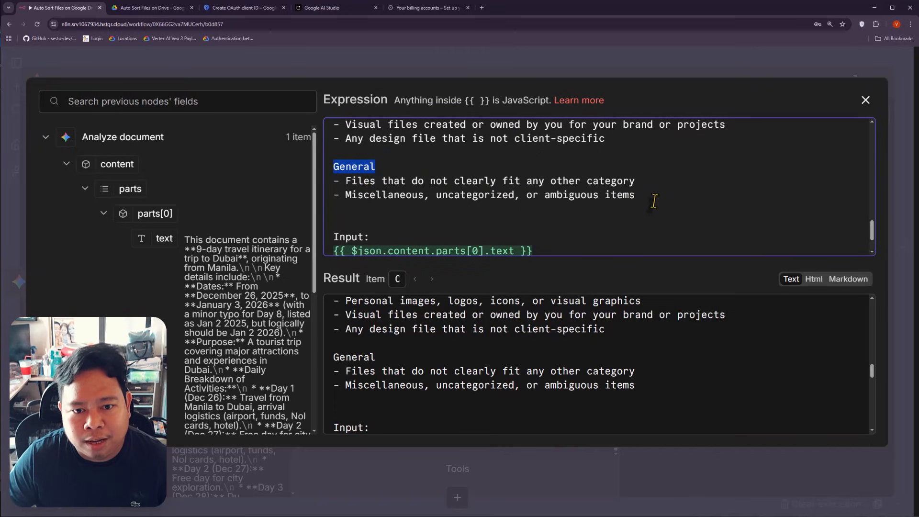
pyautogui.moveTo(653, 199); pyautogui.dragTo(331, 187)
pyautogui.scroll(1, 461, 186)
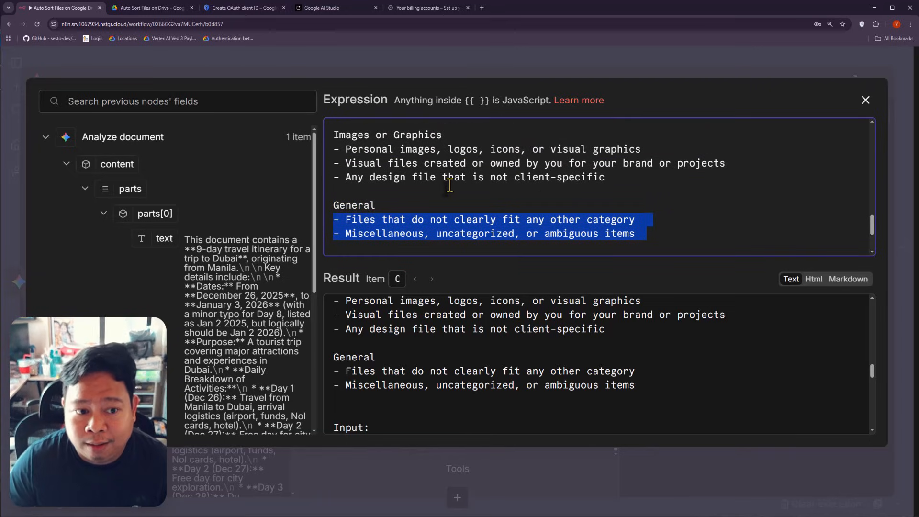
pyautogui.scroll(-3, 556, 181)
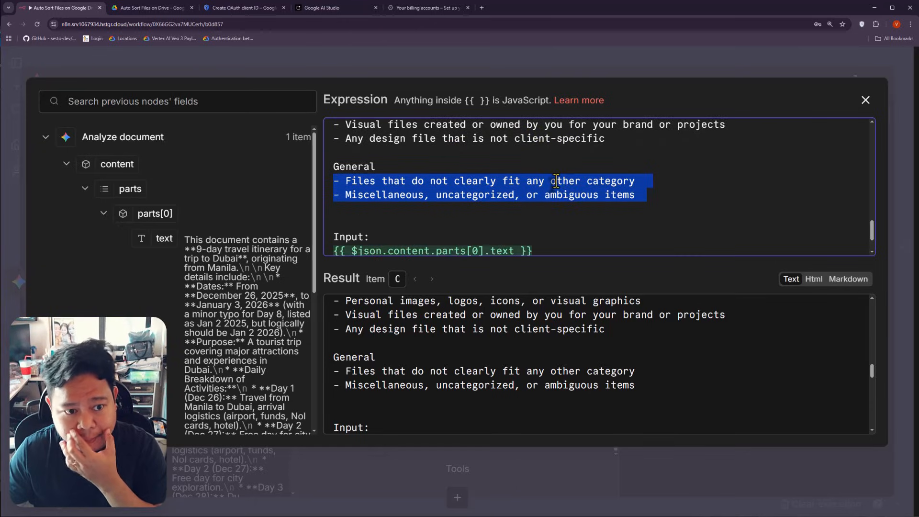
pyautogui.click(400, 199)
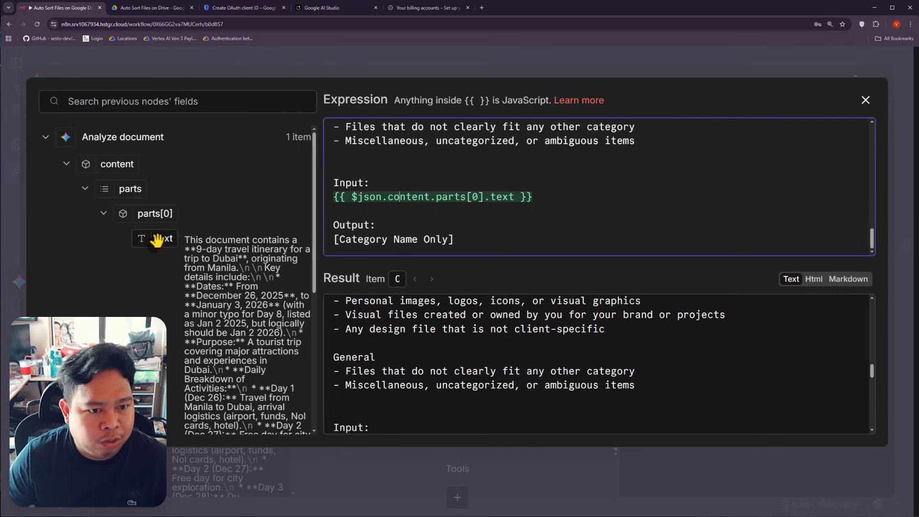
pyautogui.moveTo(160, 242); pyautogui.dragTo(347, 216)
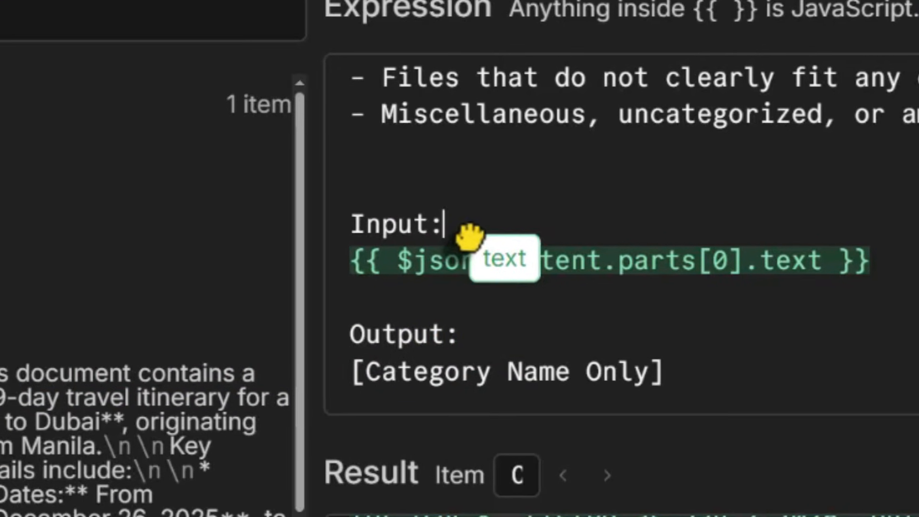
pyautogui.moveTo(428, 270); pyautogui.dragTo(428, 270)
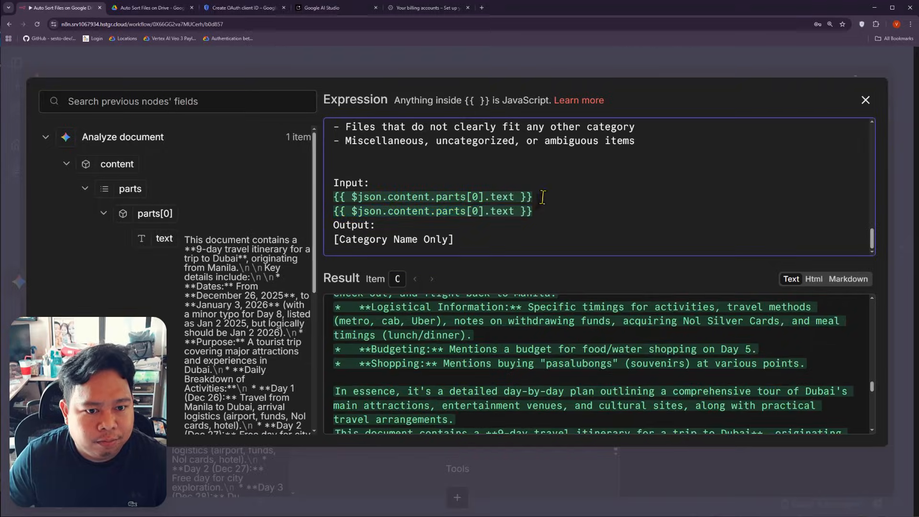
pyautogui.moveTo(542, 197); pyautogui.dragTo(334, 196)
pyautogui.press('BackSpace')
pyautogui.press('BackSpace')
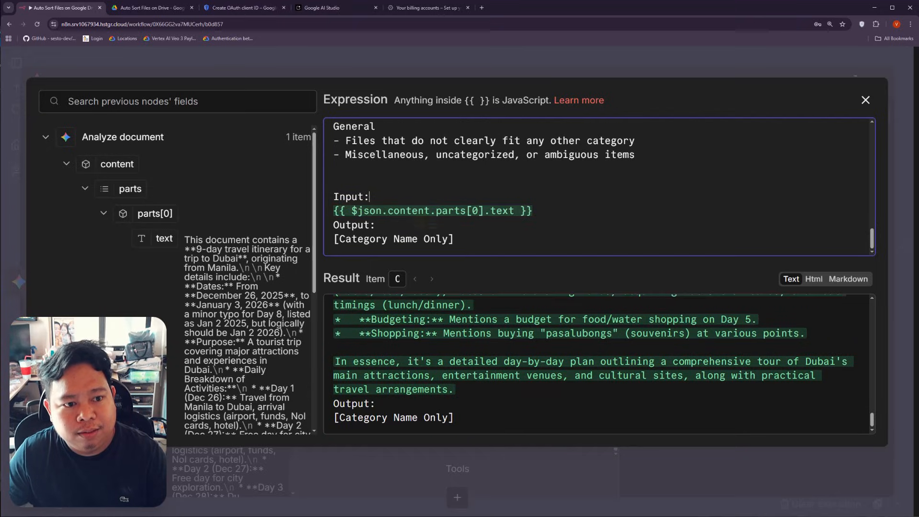
pyautogui.press('Return')
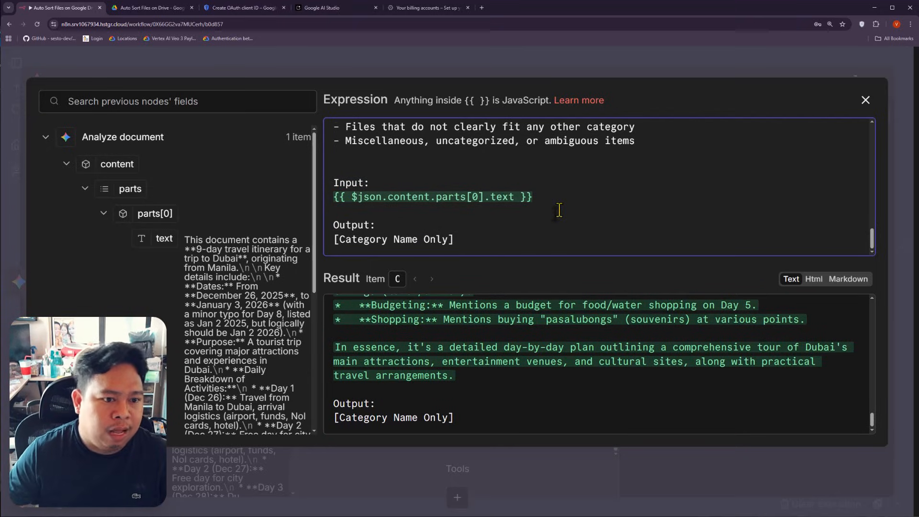
pyautogui.click(528, 240)
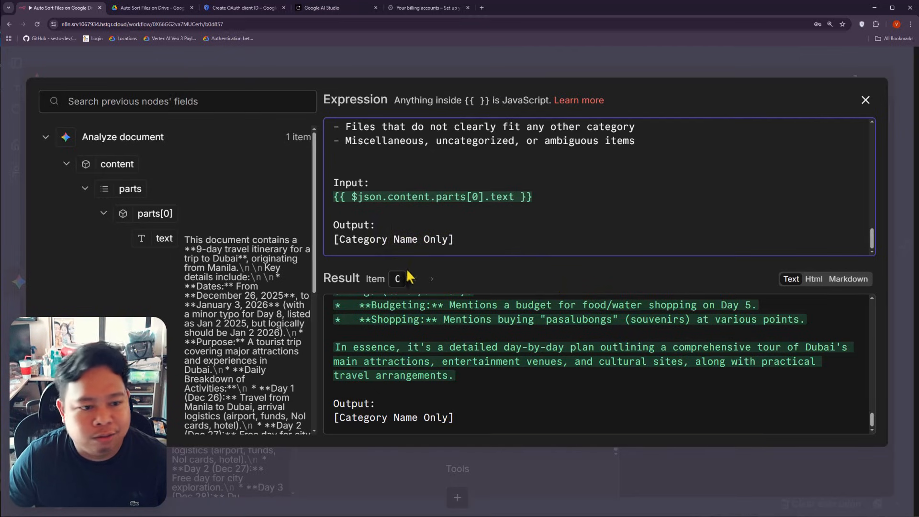
pyautogui.scroll(10, 461, 357)
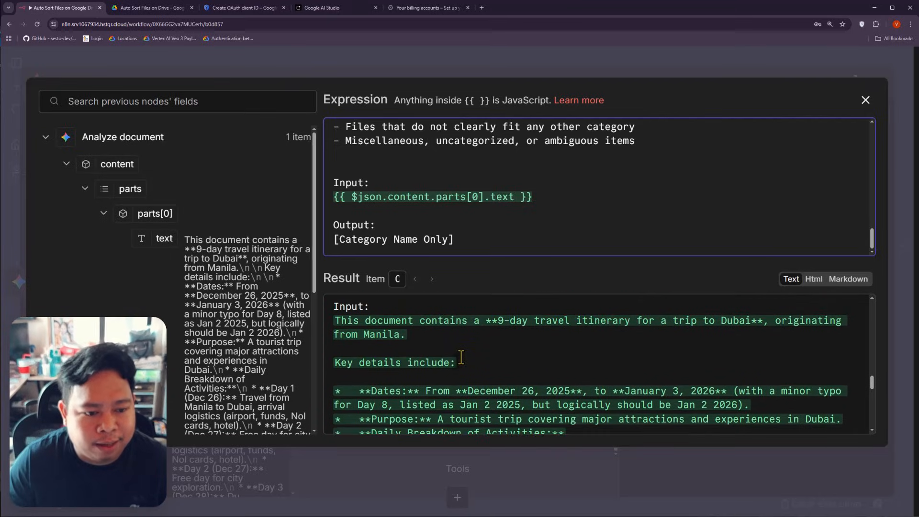
pyautogui.scroll(1, 461, 357)
pyautogui.scroll(-10, 461, 358)
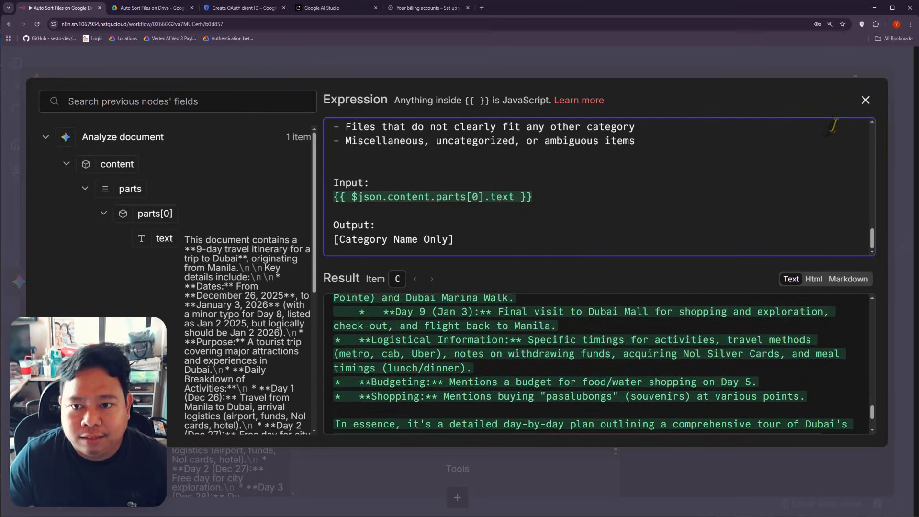
# Step: Run the Message a model node, which classifies the Dubai itinerary summary as General
pyautogui.click(865, 99)
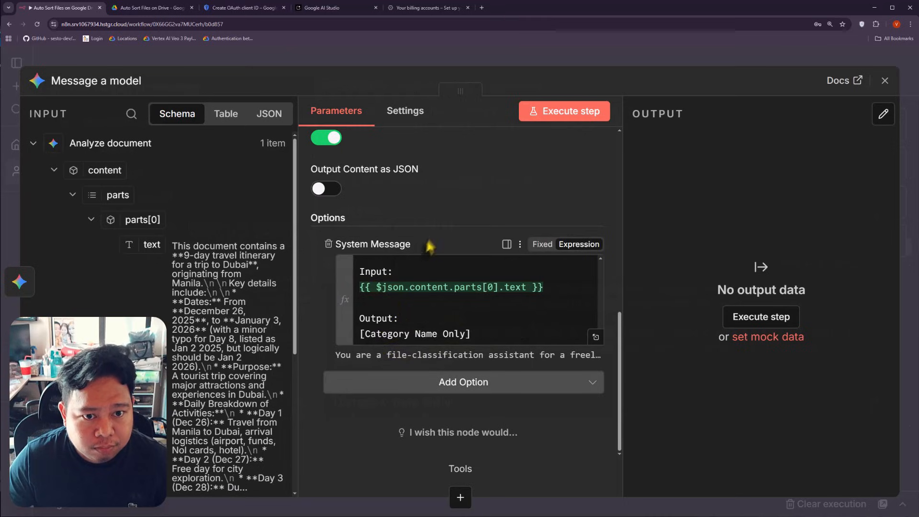
pyautogui.scroll(2, 445, 235)
pyautogui.click(557, 117)
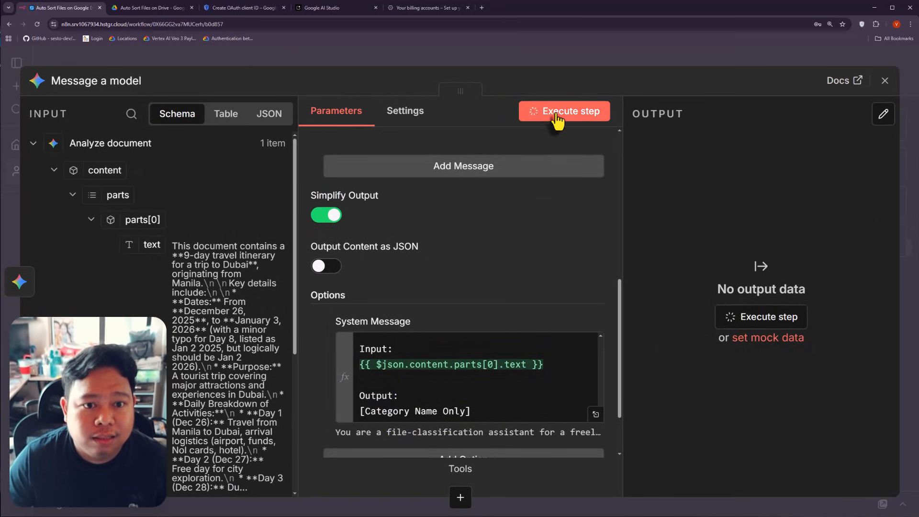
pyautogui.doubleClick(774, 237)
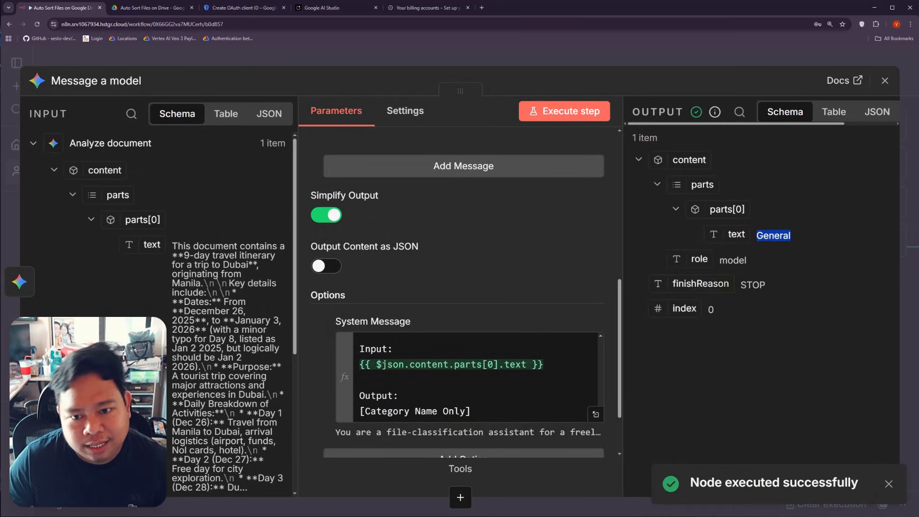
# Step: Review the node's empty prompt field and its system message expression
pyautogui.scroll(3, 473, 371)
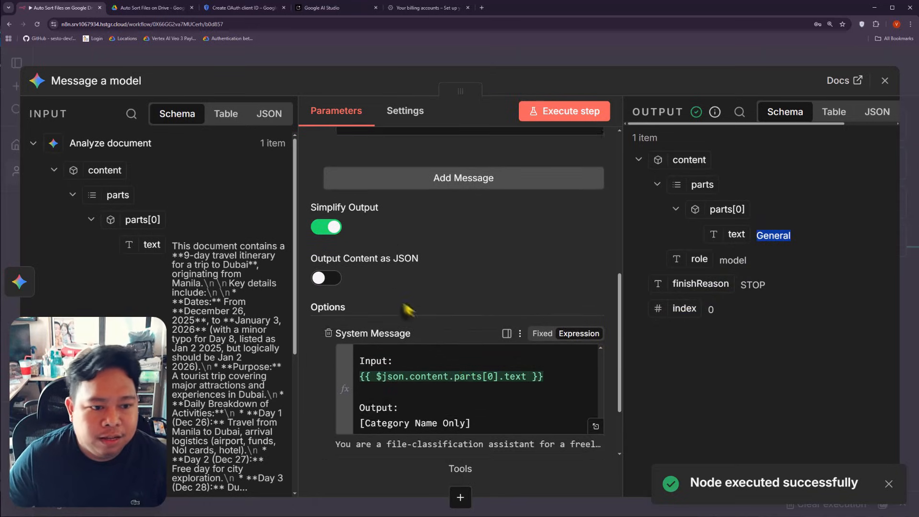
pyautogui.scroll(-2, 416, 316)
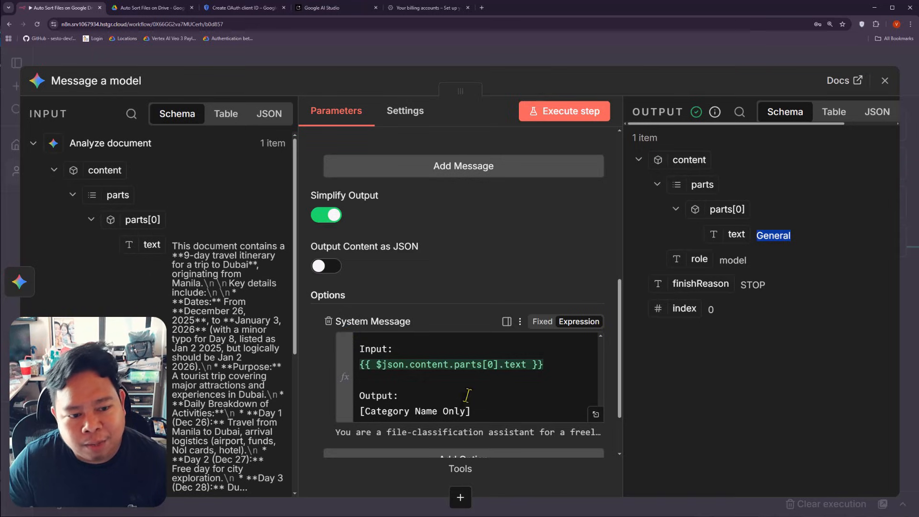
pyautogui.scroll(7, 433, 307)
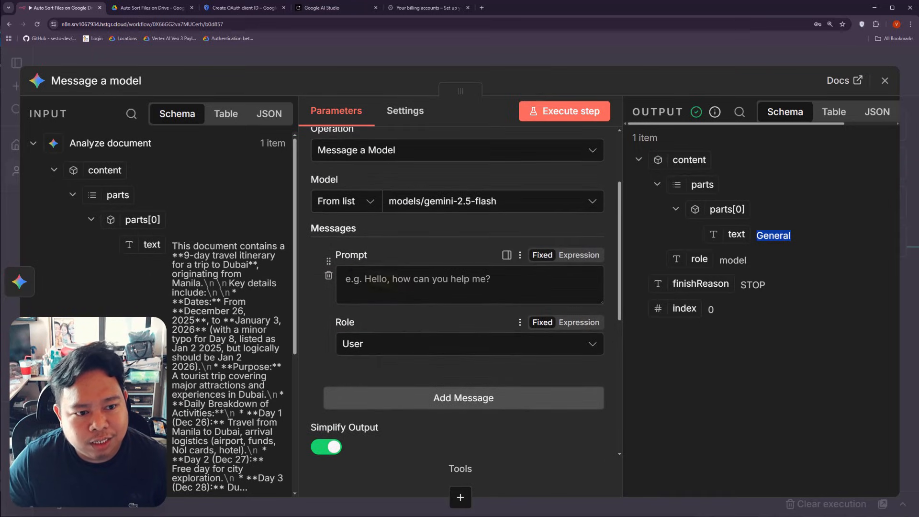
pyautogui.click(356, 272)
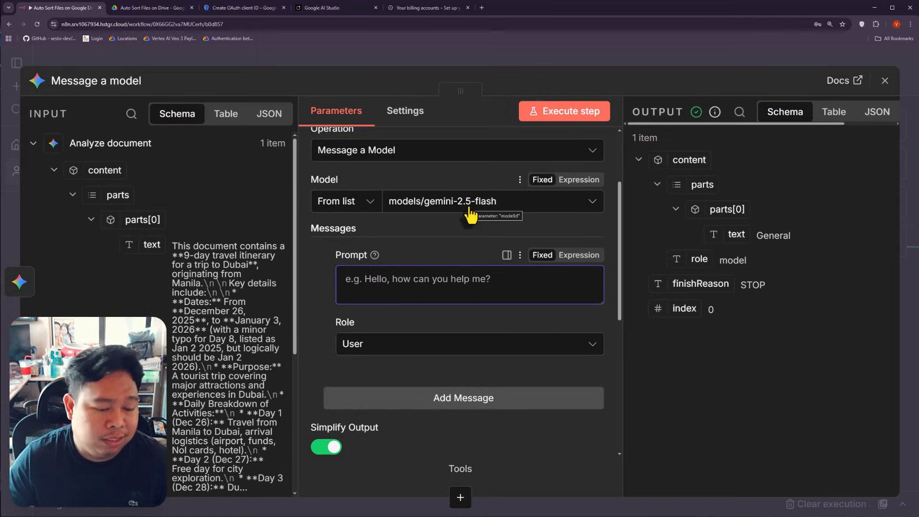
pyautogui.scroll(-5, 463, 287)
pyautogui.click(425, 357)
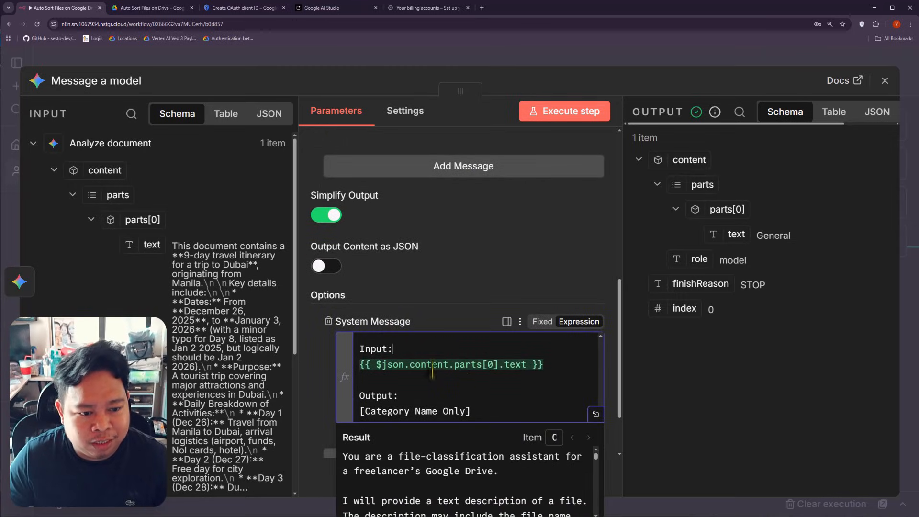
pyautogui.click(326, 369)
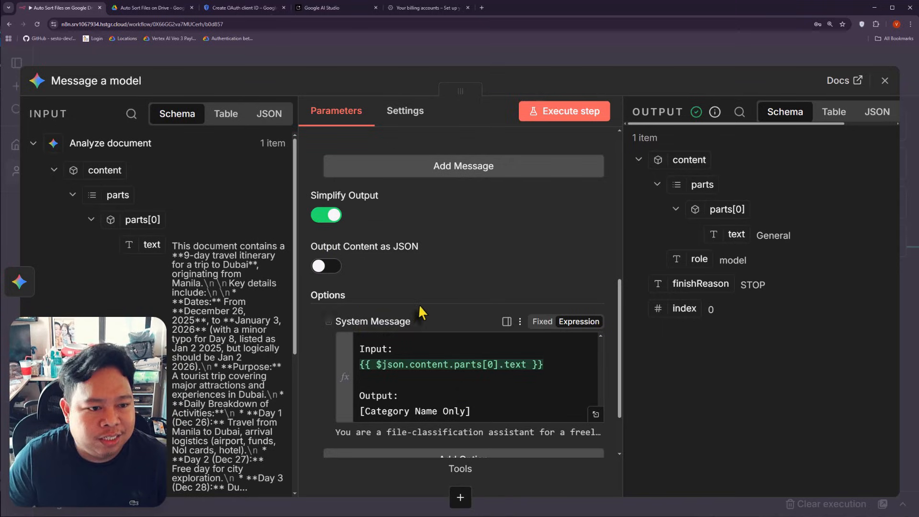
pyautogui.scroll(4, 407, 306)
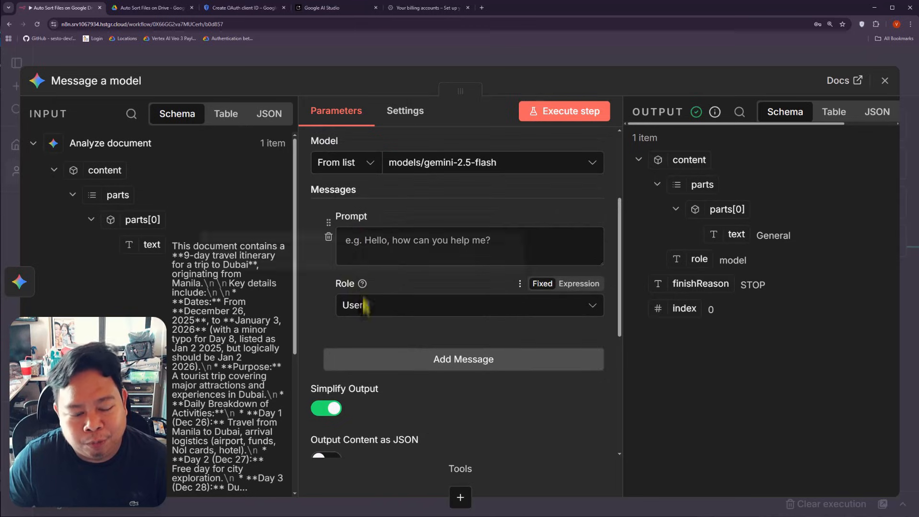
pyautogui.scroll(-5, 385, 314)
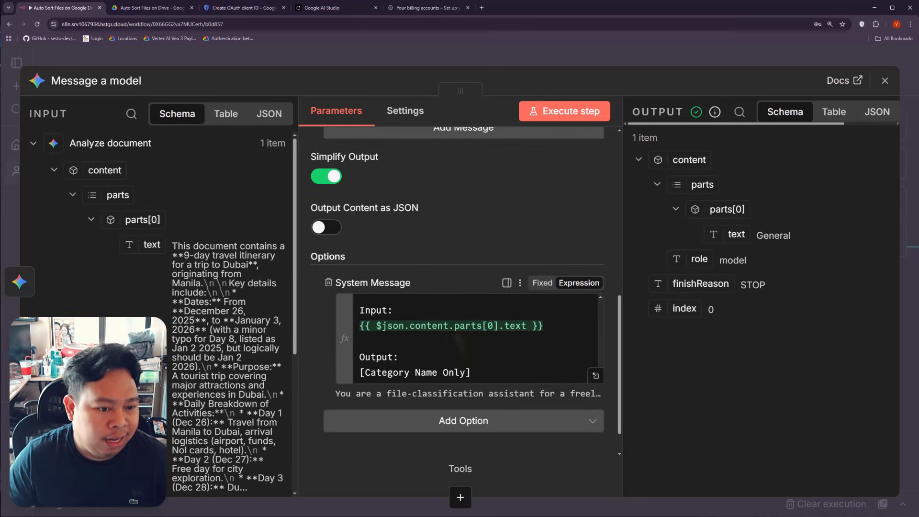
pyautogui.scroll(5, 418, 259)
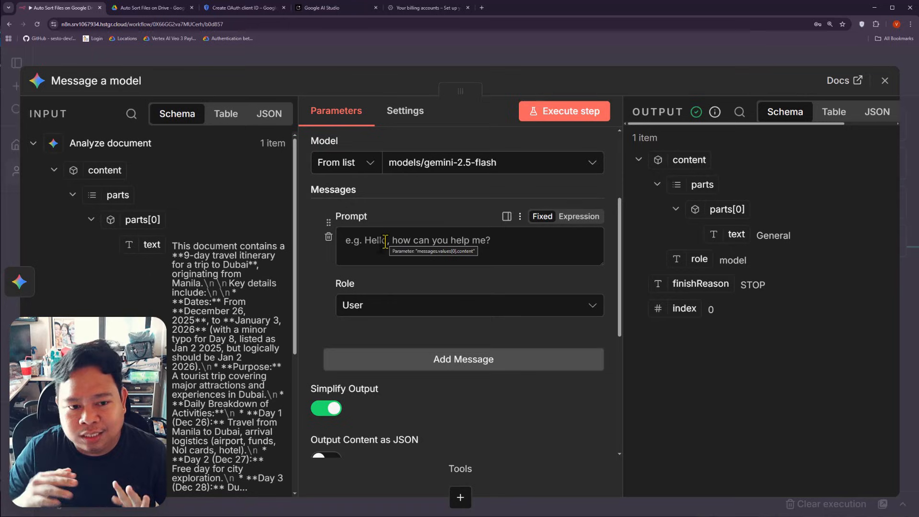
pyautogui.scroll(2, 386, 244)
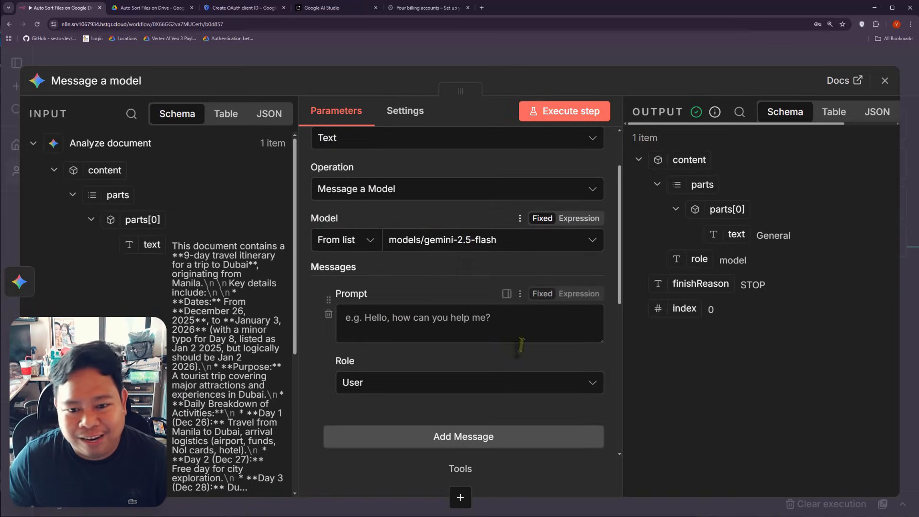
pyautogui.scroll(-1, 519, 341)
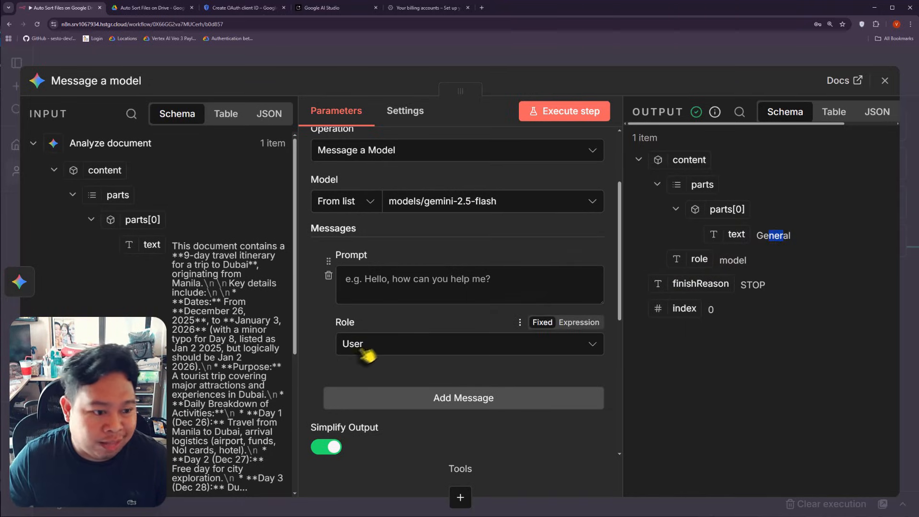
# Step: Add a Google Drive step after Message a model and browse its list of actions
pyautogui.click(345, 60)
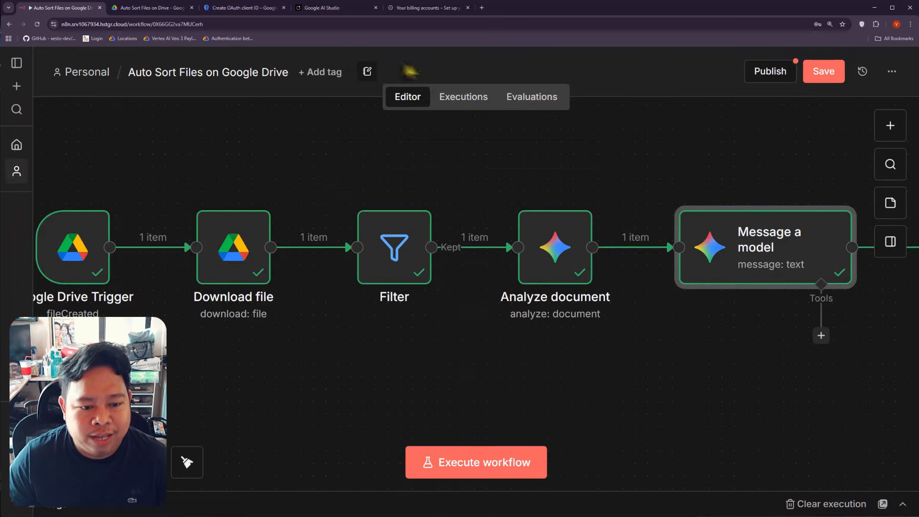
pyautogui.moveTo(703, 356); pyautogui.dragTo(411, 358)
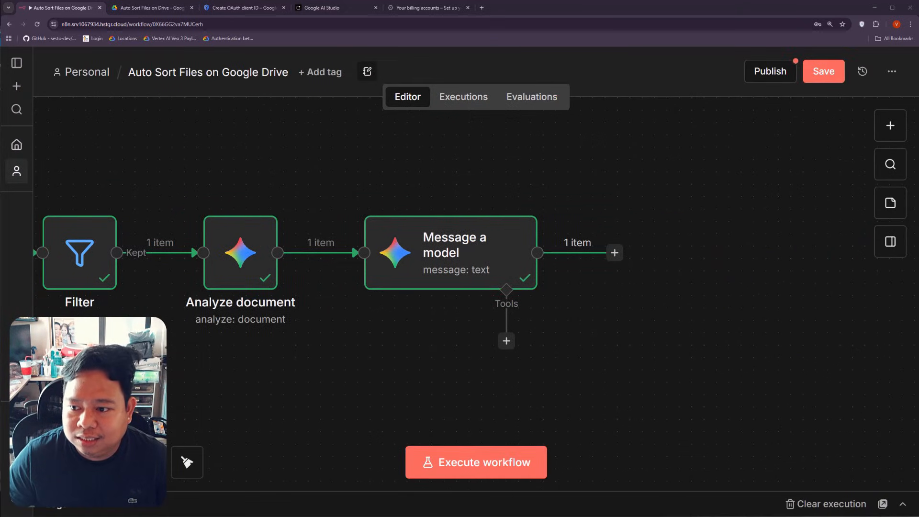
pyautogui.click(614, 254)
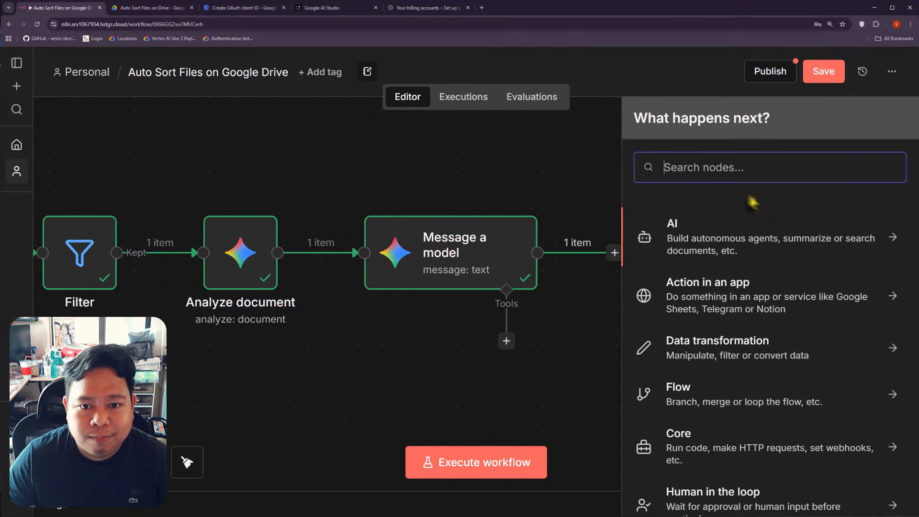
pyautogui.write('google d')
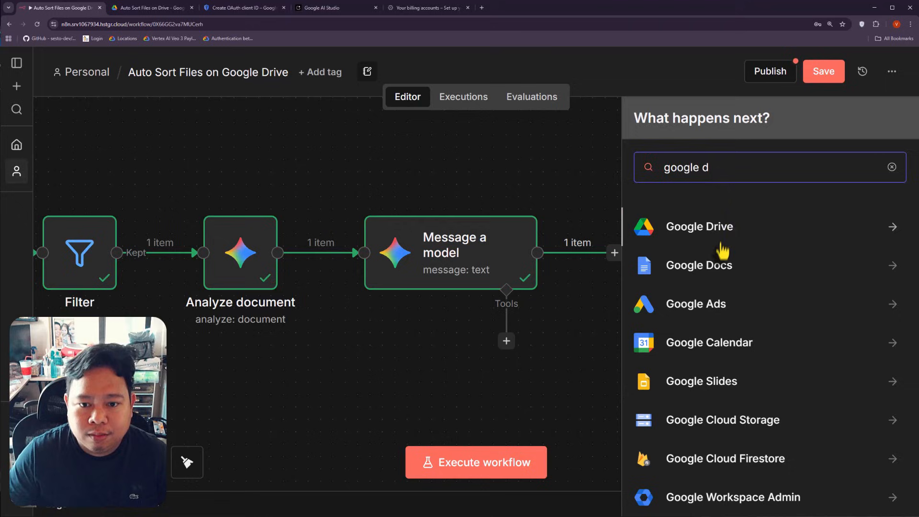
pyautogui.click(721, 248)
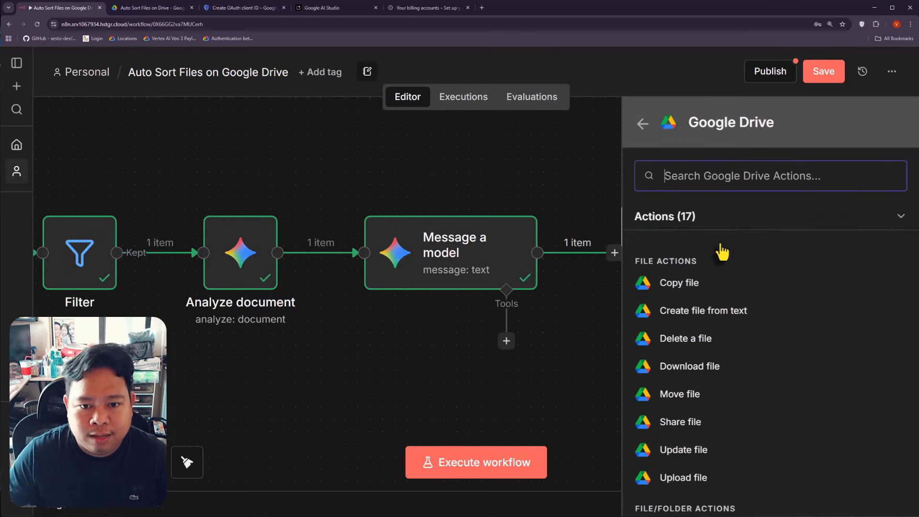
pyautogui.scroll(-3, 762, 404)
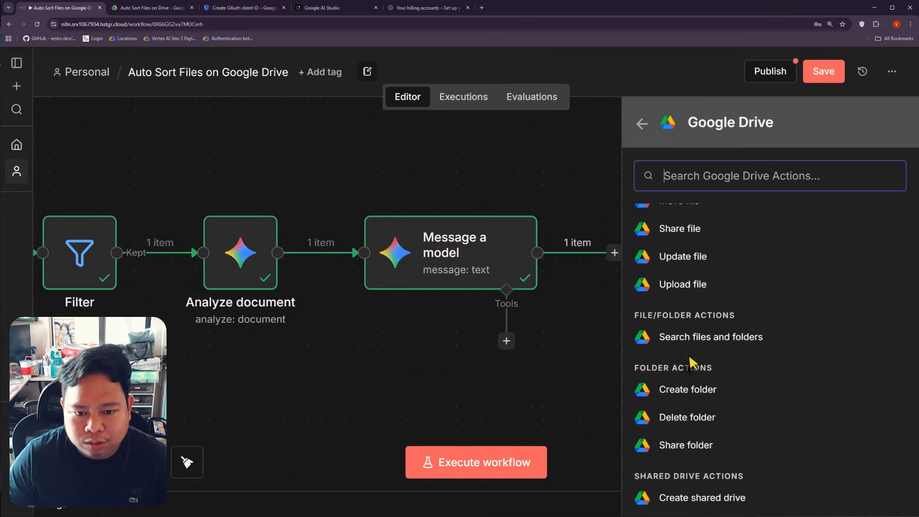
pyautogui.scroll(2, 711, 399)
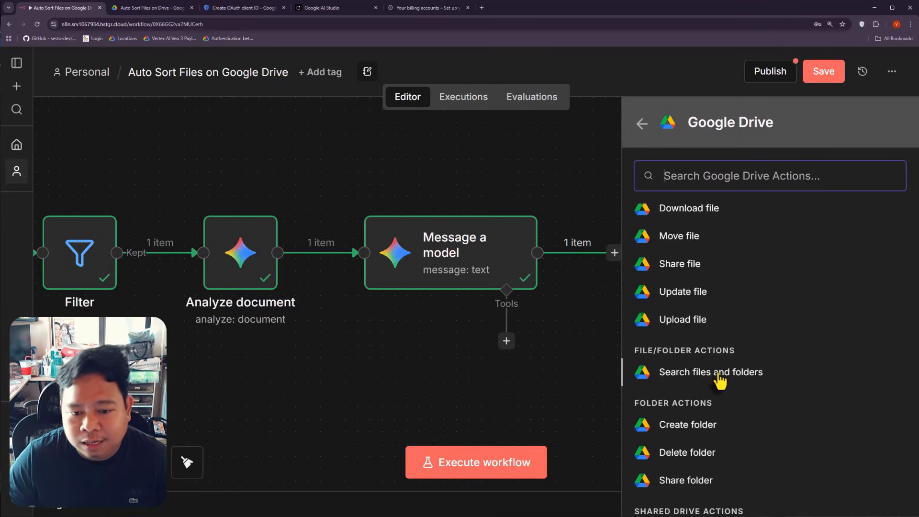
# Step: Add Google Drive's Search files and folders action with Search Method set to Advanced Search
pyautogui.click(719, 380)
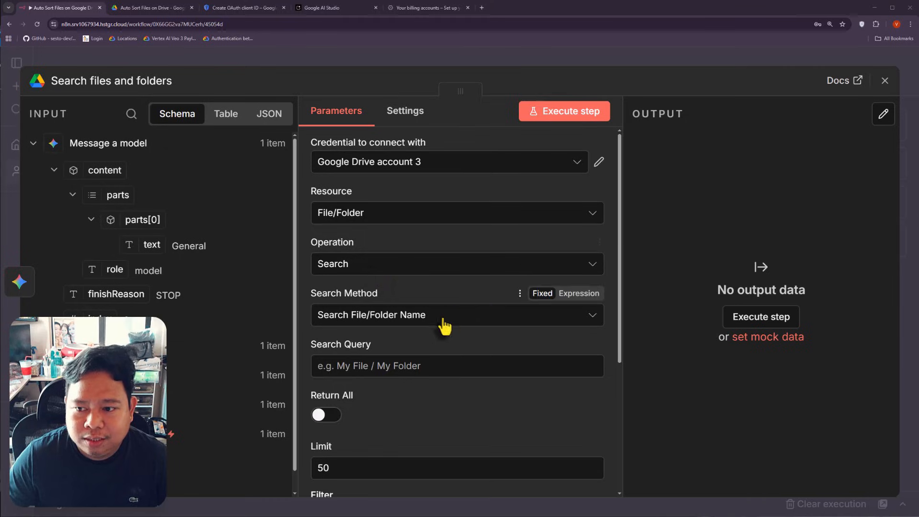
pyautogui.scroll(-1, 390, 295)
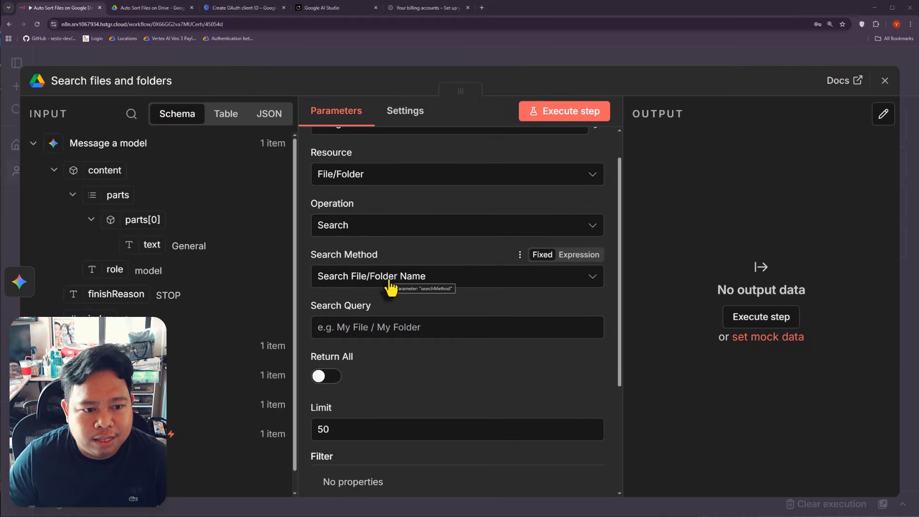
pyautogui.click(399, 283)
pyautogui.click(401, 346)
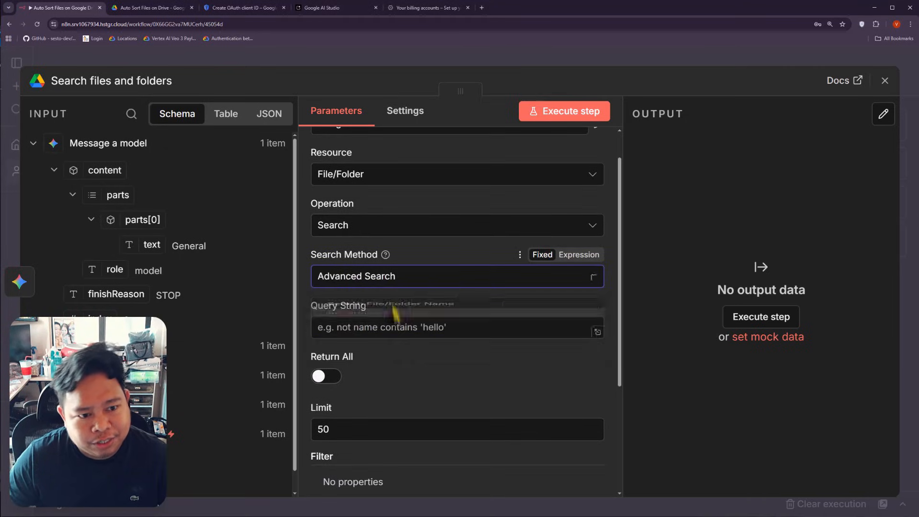
# Step: Set the query string to name contains '{{ $json.content.parts[0].text }}', resolving to 'General'
pyautogui.click(402, 327)
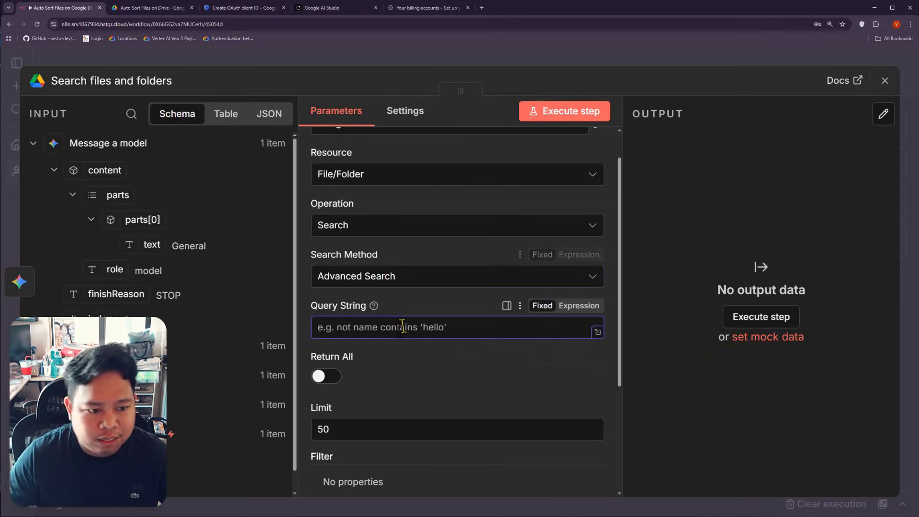
pyautogui.write('name')
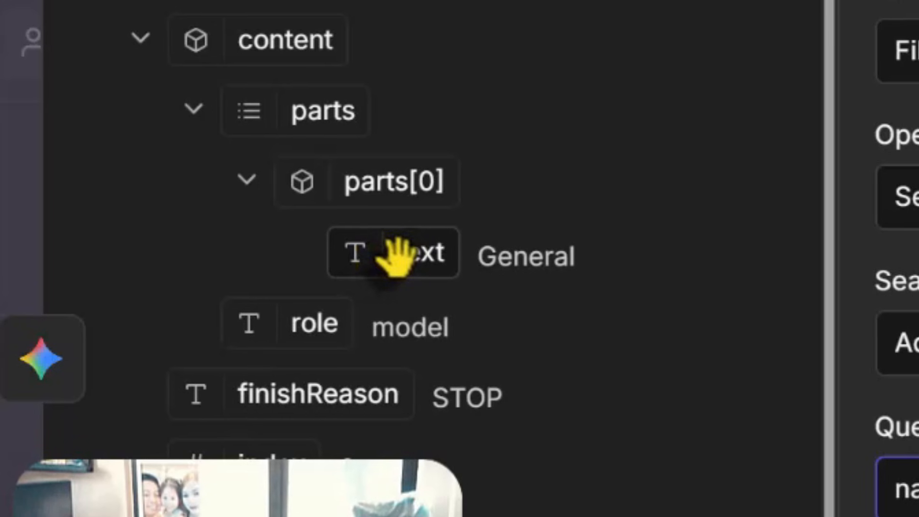
pyautogui.moveTo(151, 244); pyautogui.dragTo(148, 241)
pyautogui.moveTo(402, 249); pyautogui.dragTo(422, 262)
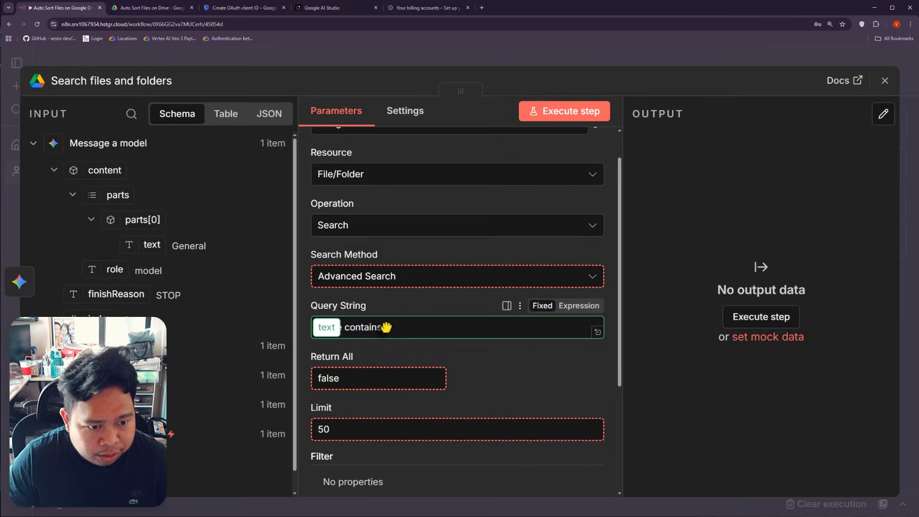
pyautogui.moveTo(386, 328); pyautogui.dragTo(383, 326)
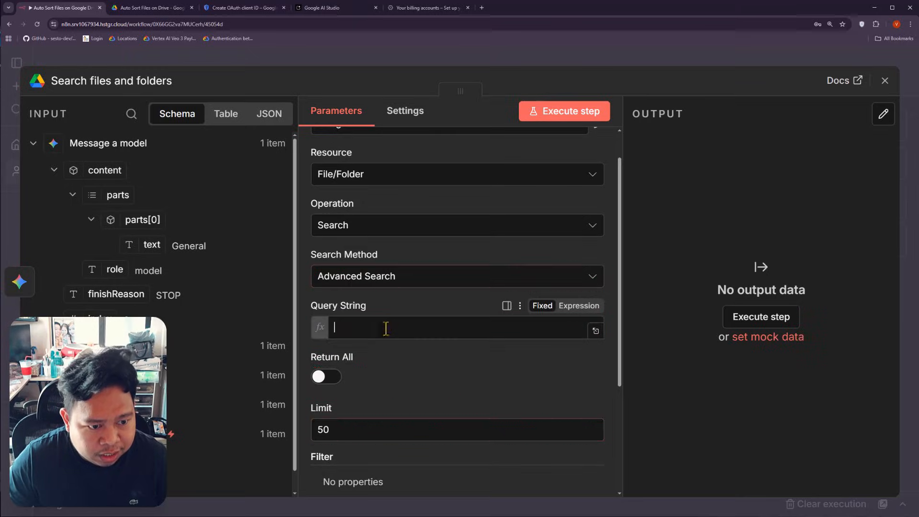
pyautogui.click(424, 329)
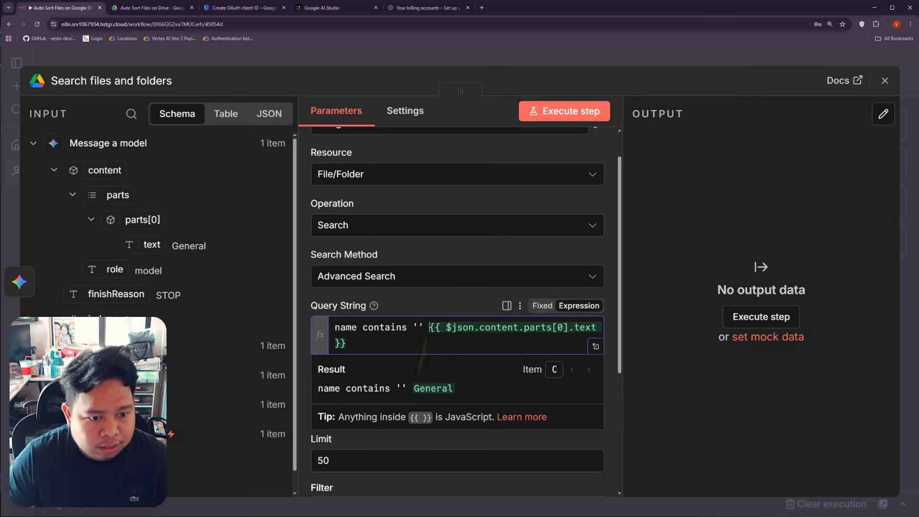
pyautogui.press('BackSpace')
pyautogui.press('BackSpace')
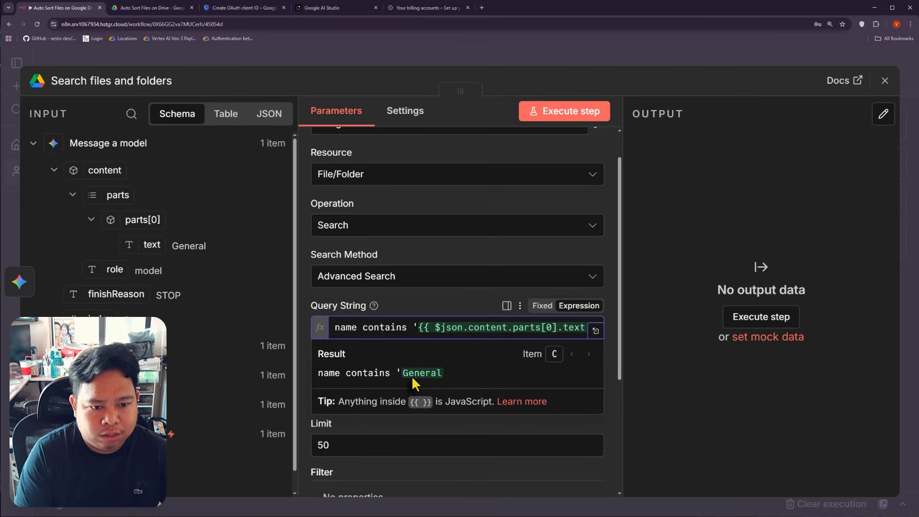
pyautogui.press('End')
pyautogui.write("'")
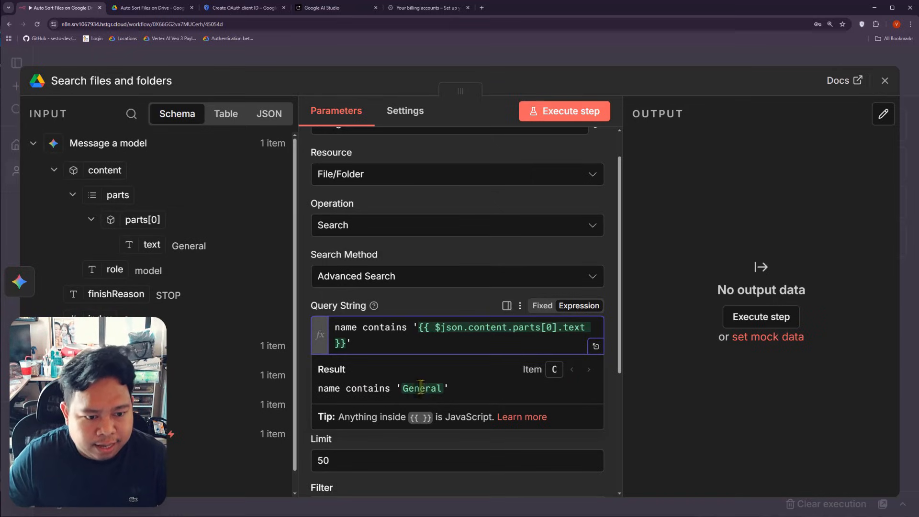
pyautogui.moveTo(317, 388); pyautogui.dragTo(436, 388)
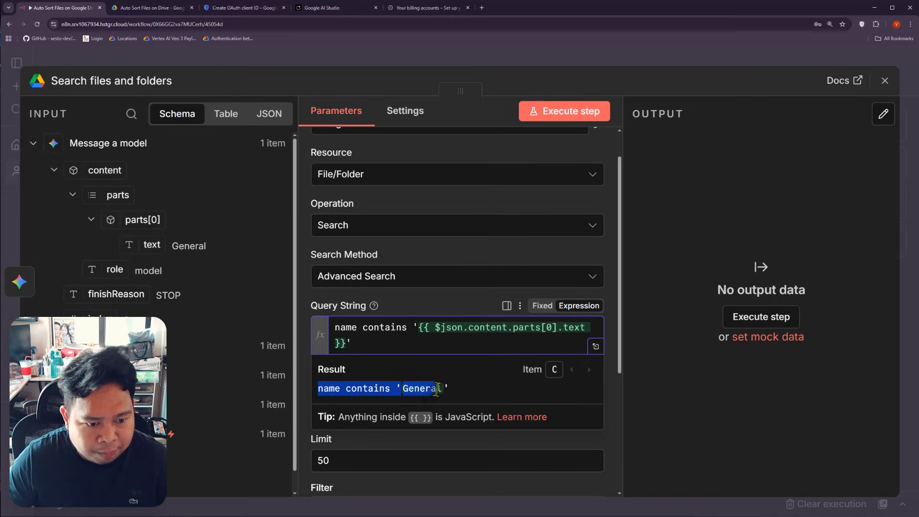
pyautogui.click(395, 302)
pyautogui.scroll(-2, 395, 302)
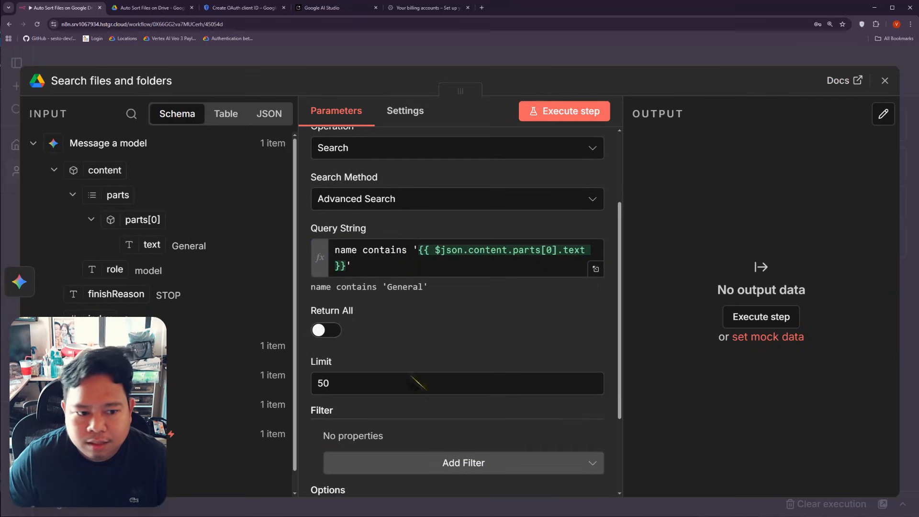
# Step: Set the search result Limit to 1
pyautogui.click(359, 383)
pyautogui.hotkey('ctrl', 'a')
pyautogui.write('1')
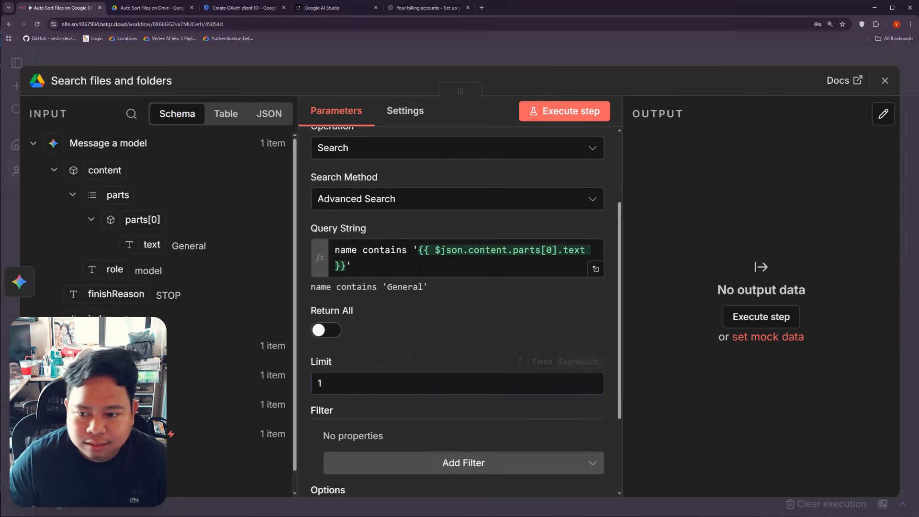
pyautogui.scroll(-1, 467, 452)
# Step: Add a Folder filter restricting the search to Auto Sort Files on Drive
pyautogui.click(476, 425)
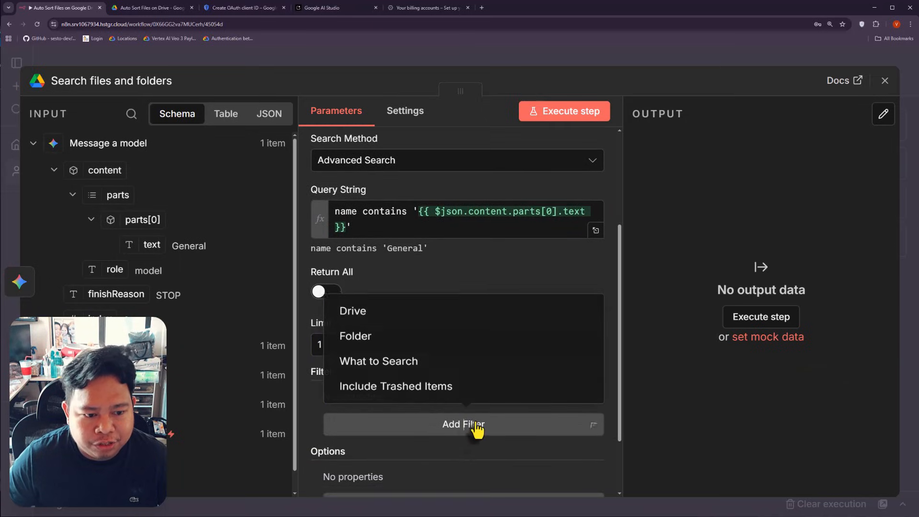
pyautogui.click(385, 335)
pyautogui.scroll(-2, 450, 378)
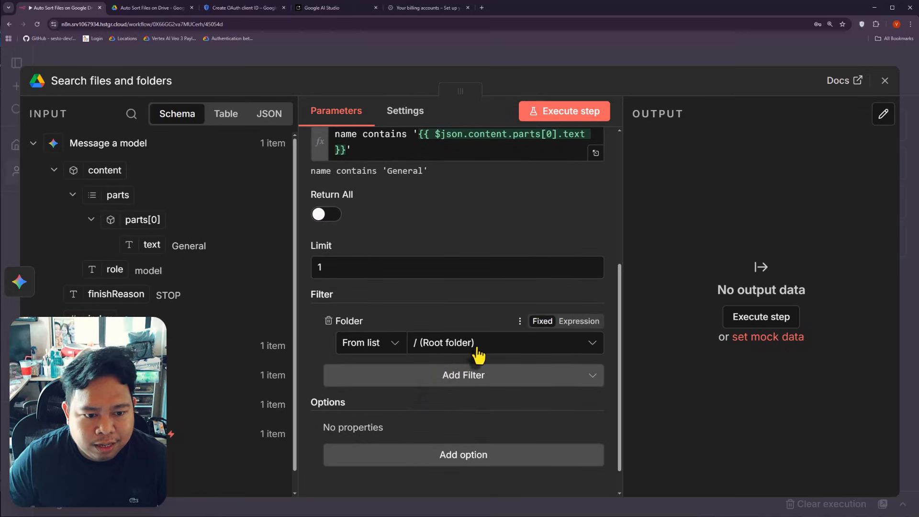
pyautogui.click(477, 348)
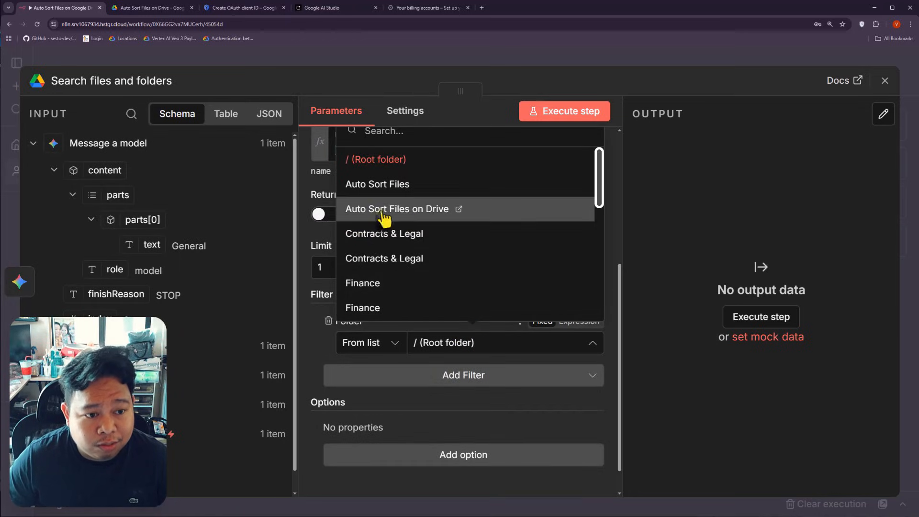
pyautogui.click(383, 211)
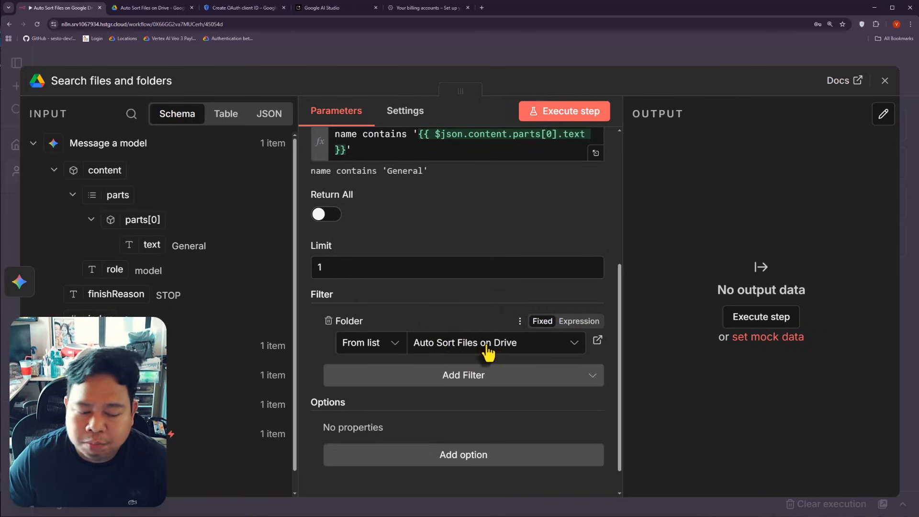
pyautogui.scroll(3, 467, 378)
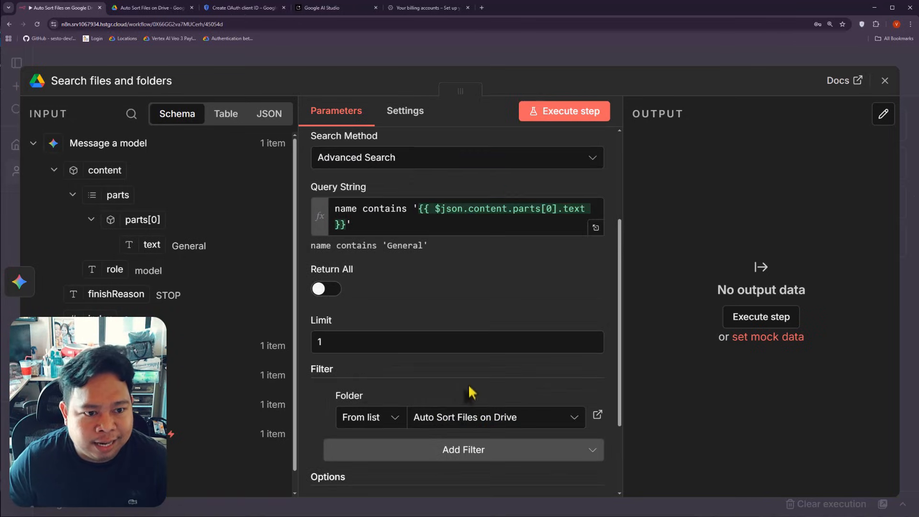
# Step: Run the Search files and folders step, confirm it returns the General folder, and close it
pyautogui.click(560, 112)
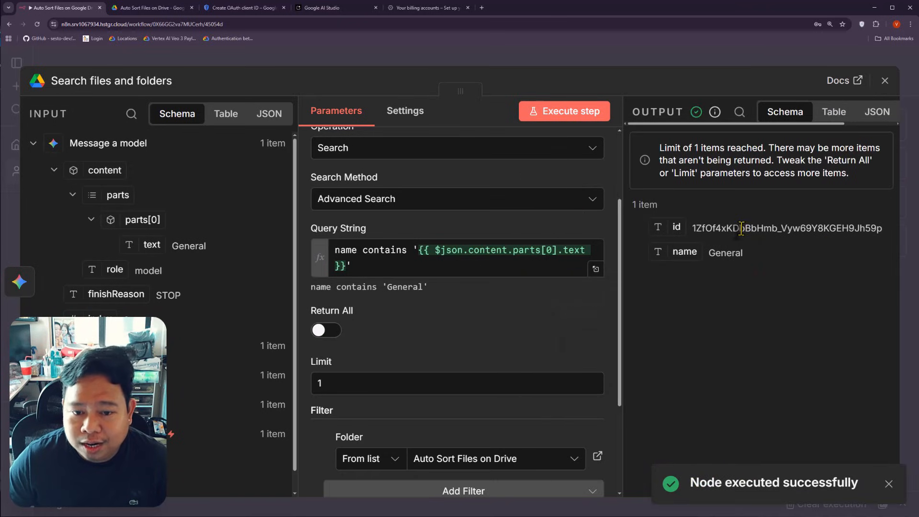
pyautogui.doubleClick(741, 228)
pyautogui.click(724, 253)
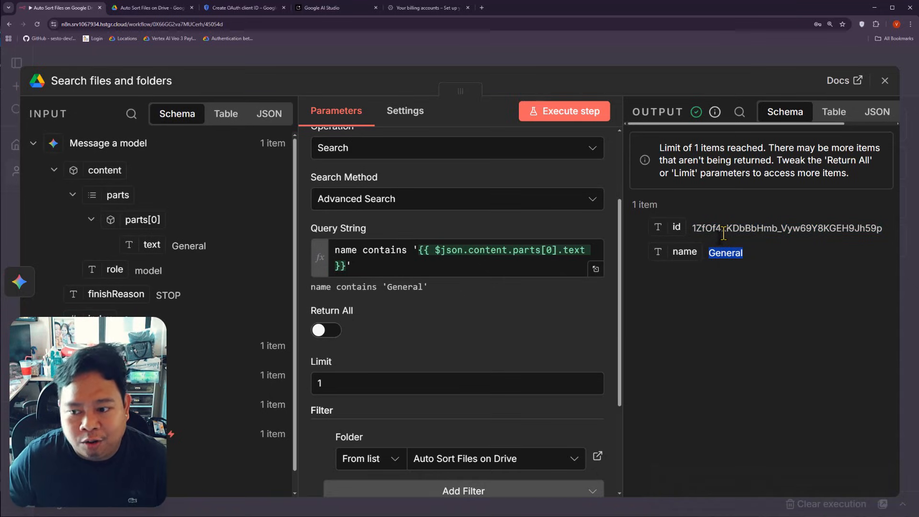
pyautogui.scroll(-3, 512, 260)
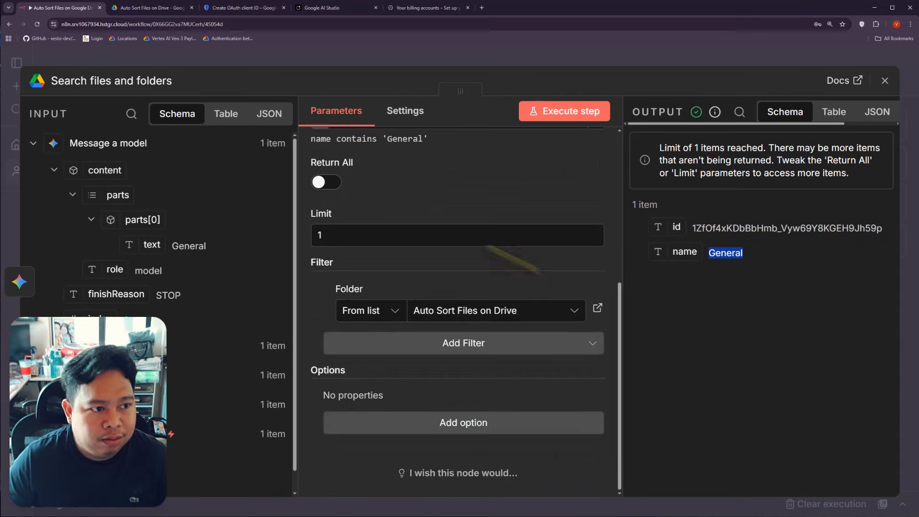
pyautogui.click(230, 61)
pyautogui.moveTo(775, 353); pyautogui.dragTo(528, 346)
# Step: Add a Google Drive 'Move file' action after Search files and folders
pyautogui.click(541, 248)
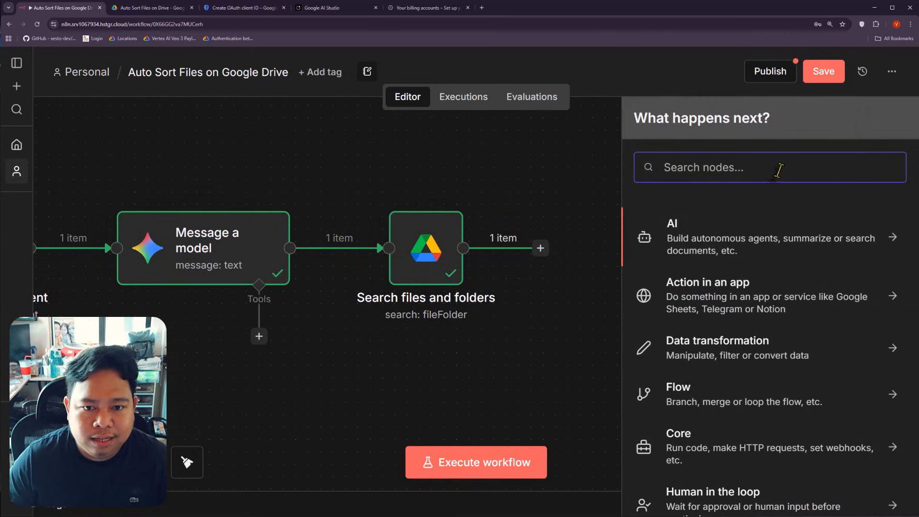
pyautogui.write('goog')
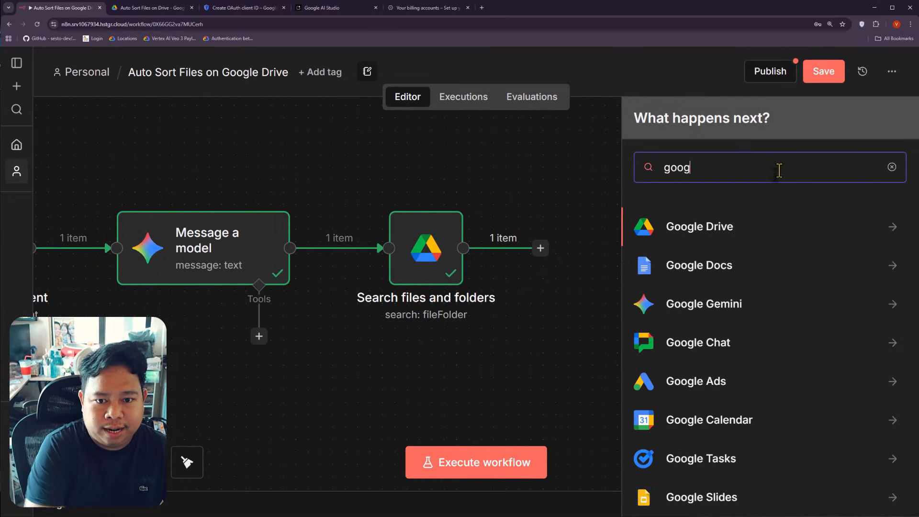
pyautogui.click(695, 228)
pyautogui.scroll(-2, 699, 287)
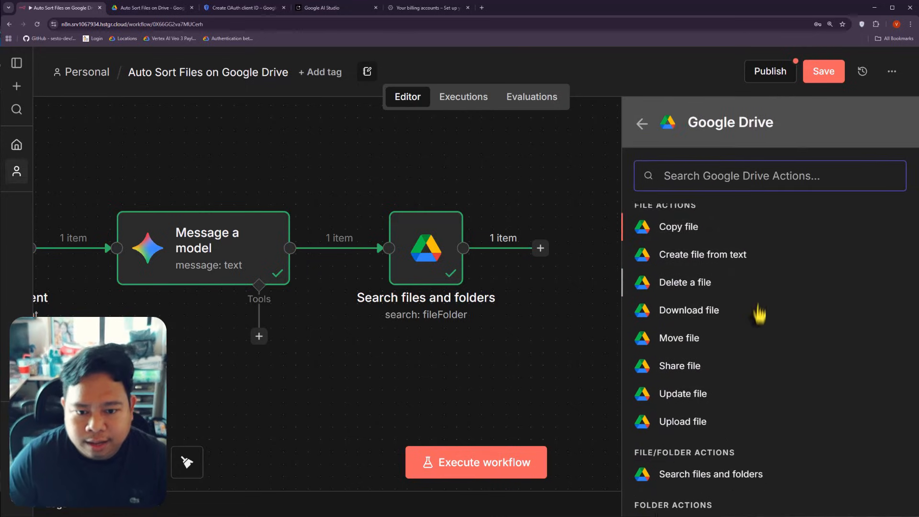
pyautogui.click(695, 321)
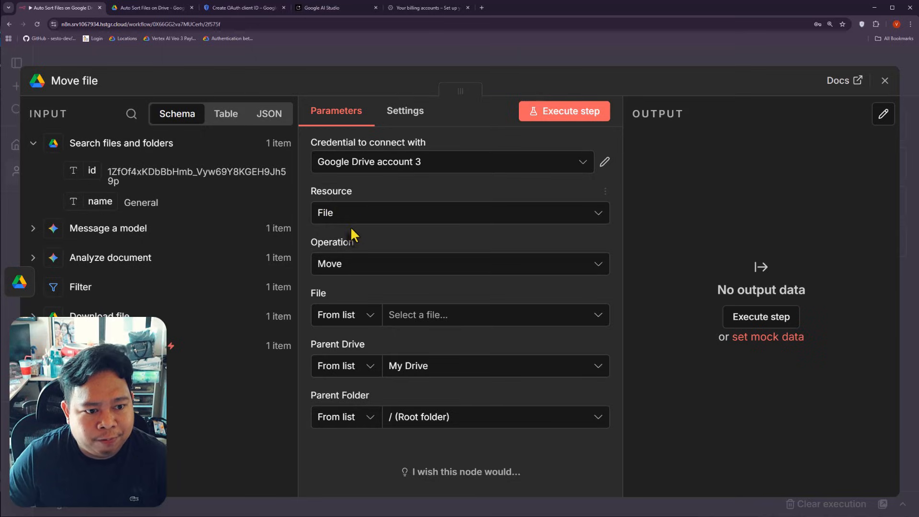
# Step: Set Move file's File to By ID, mapped to the Google Drive Trigger's id field
pyautogui.click(341, 318)
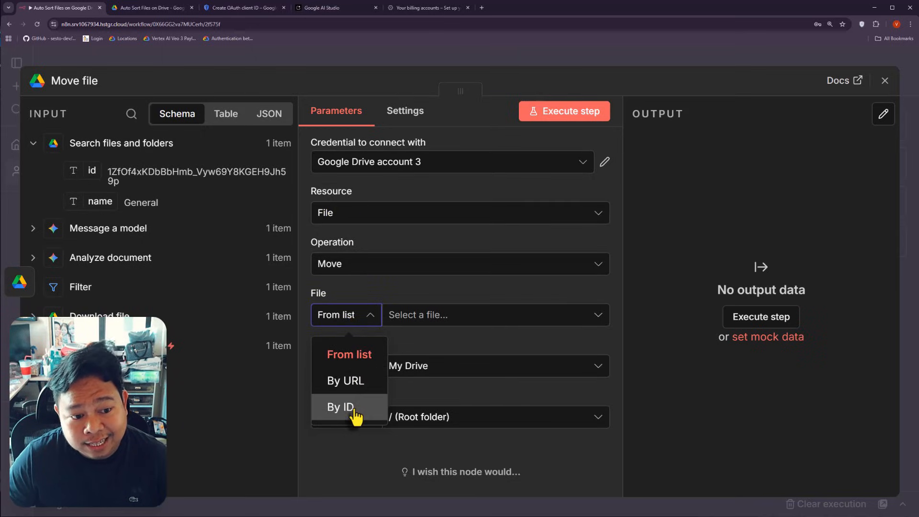
pyautogui.click(354, 408)
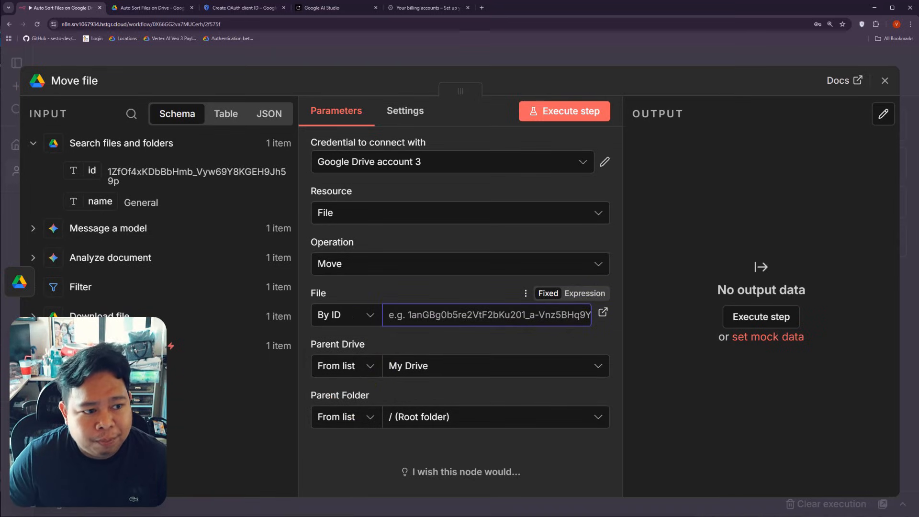
pyautogui.scroll(-10, 192, 371)
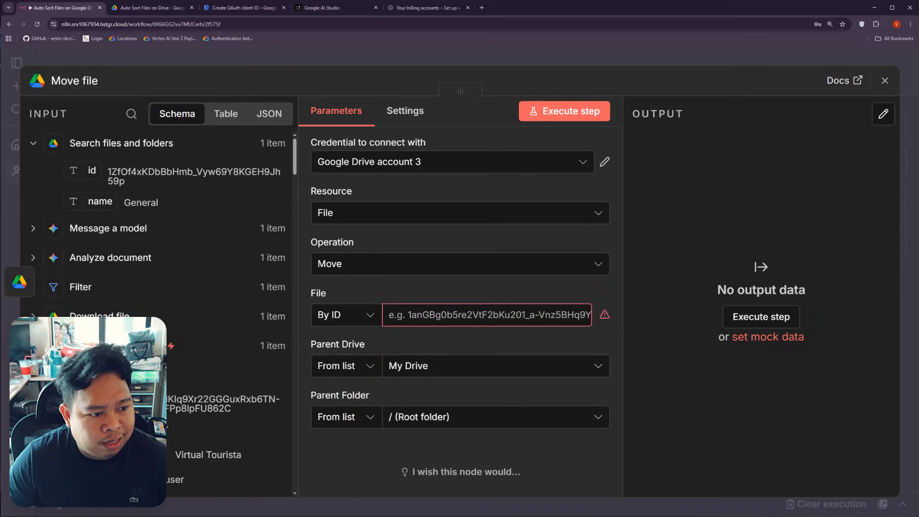
pyautogui.scroll(-5, 191, 371)
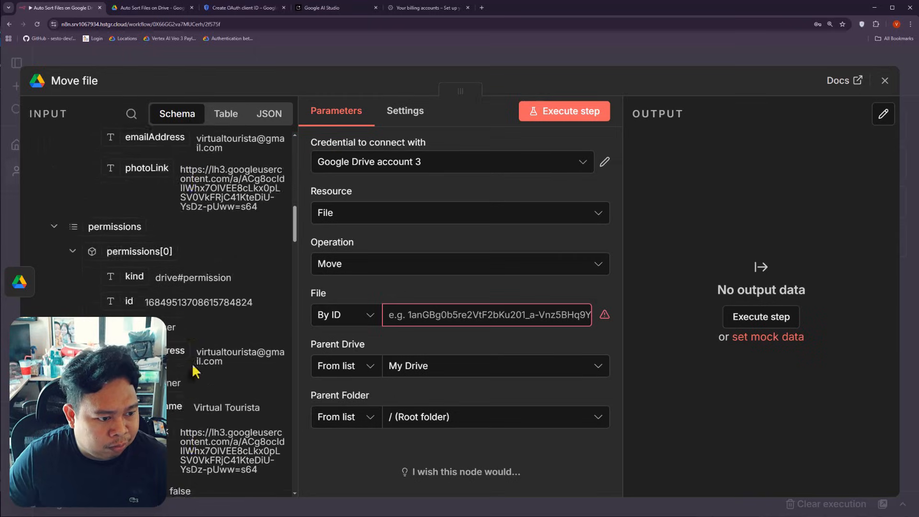
pyautogui.scroll(4, 205, 363)
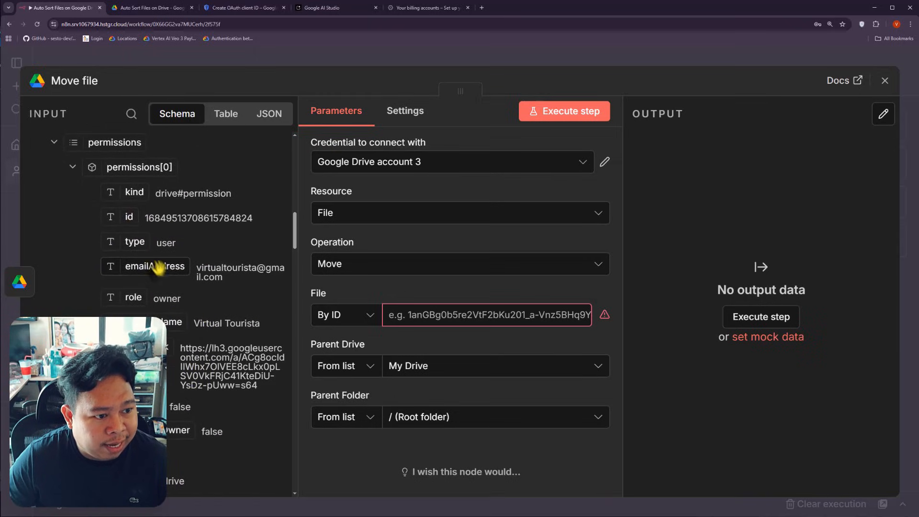
pyautogui.scroll(-5, 158, 273)
pyautogui.scroll(-8, 159, 277)
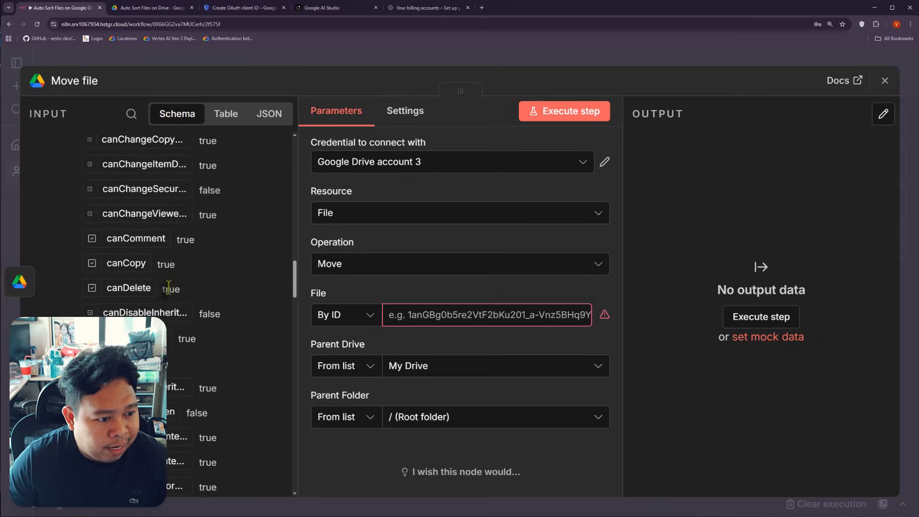
pyautogui.scroll(-10, 170, 286)
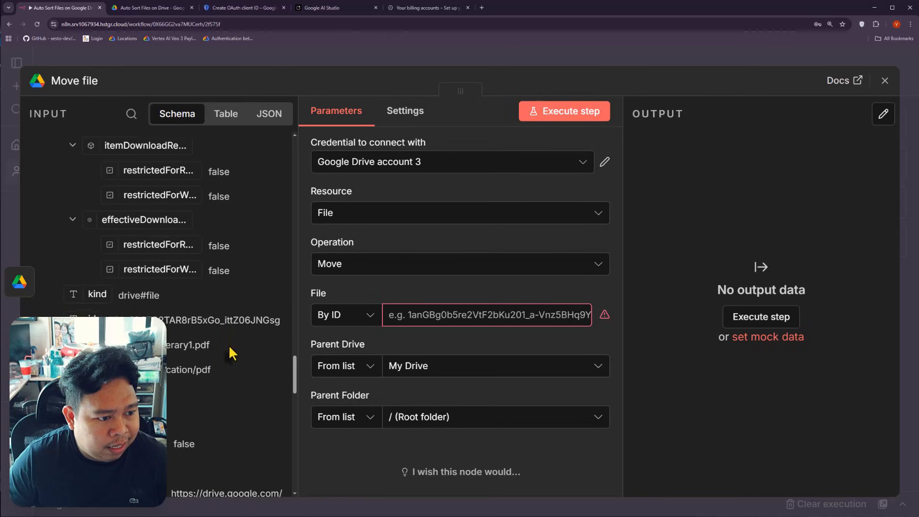
pyautogui.scroll(-1, 228, 344)
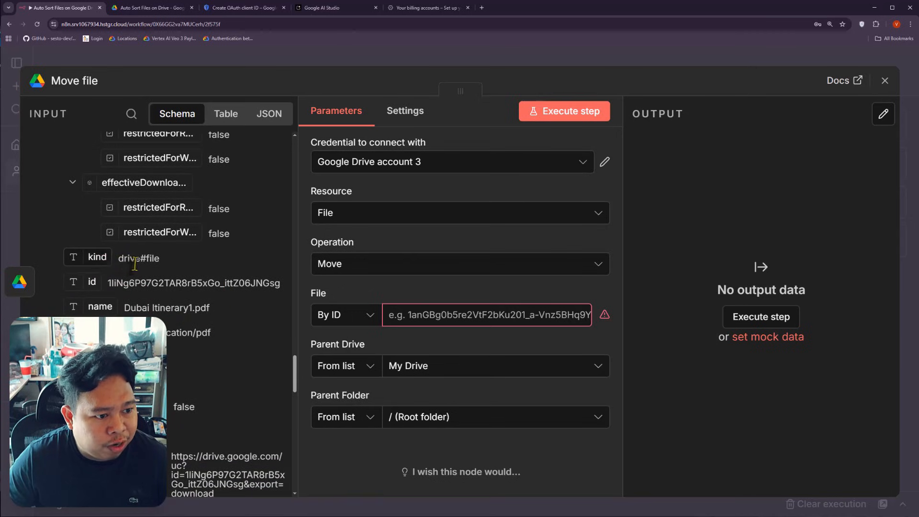
pyautogui.doubleClick(134, 282)
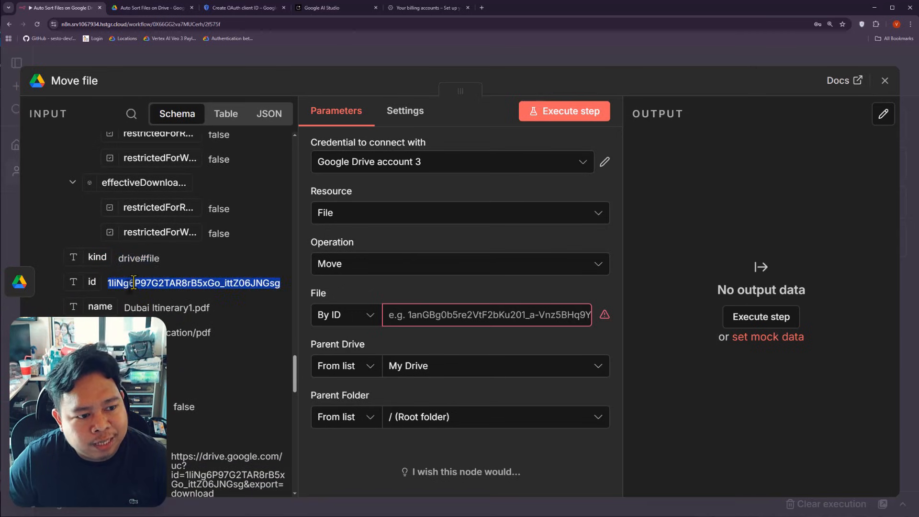
pyautogui.moveTo(93, 283); pyautogui.dragTo(401, 316)
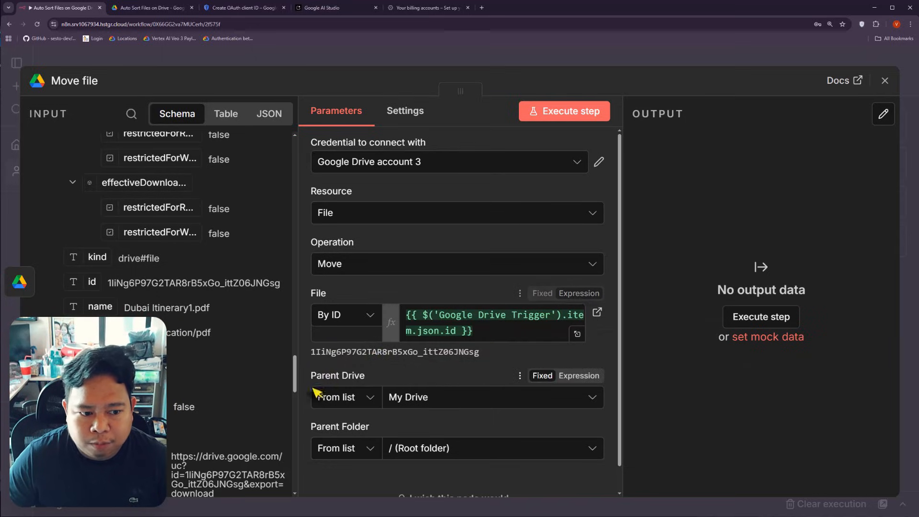
pyautogui.scroll(-1, 424, 349)
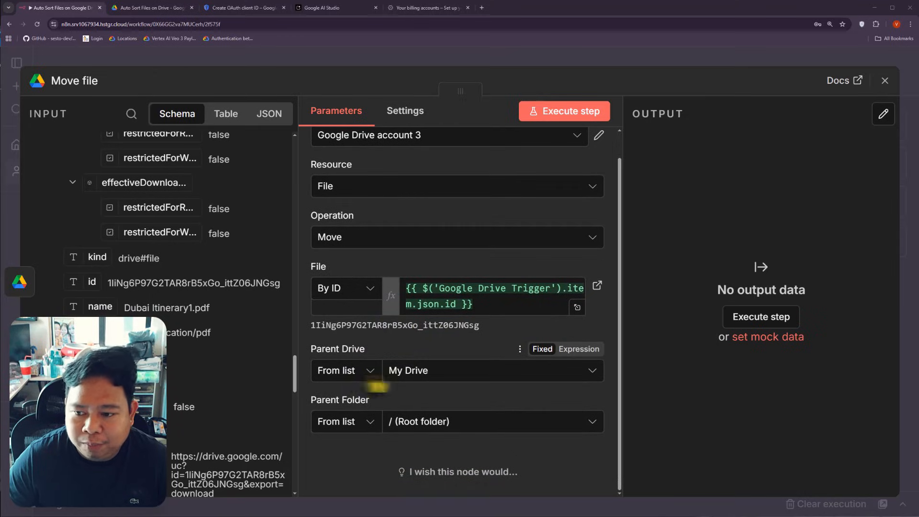
# Step: Set Parent Folder to By ID, replacing the root default with the searched folder's id
pyautogui.click(365, 428)
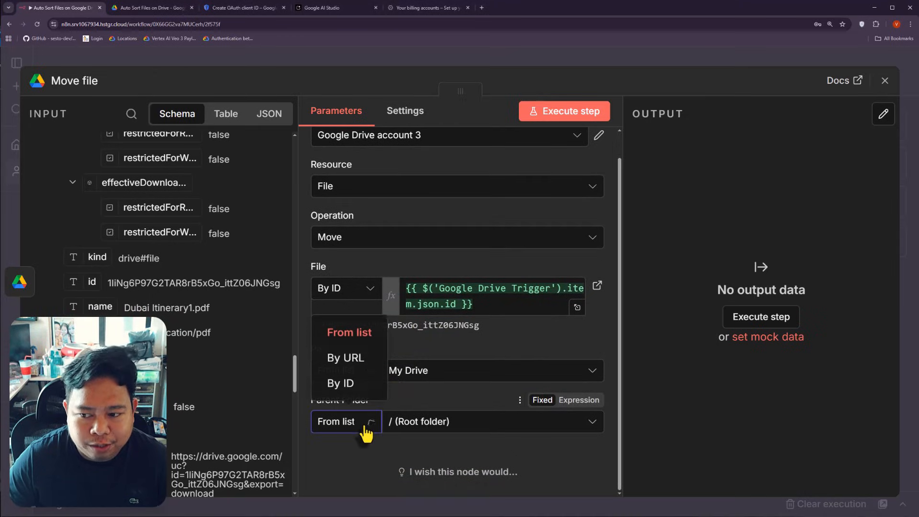
pyautogui.click(347, 381)
pyautogui.doubleClick(432, 425)
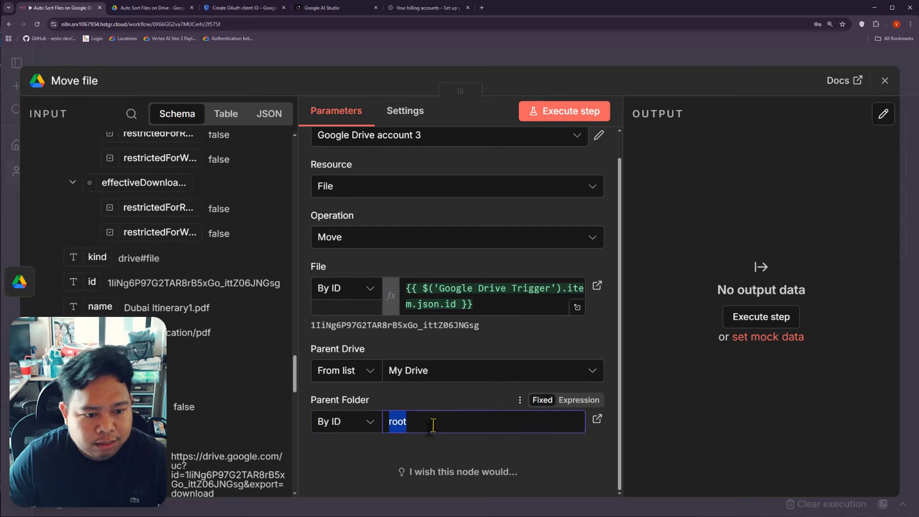
pyautogui.press('BackSpace')
pyautogui.scroll(10, 158, 259)
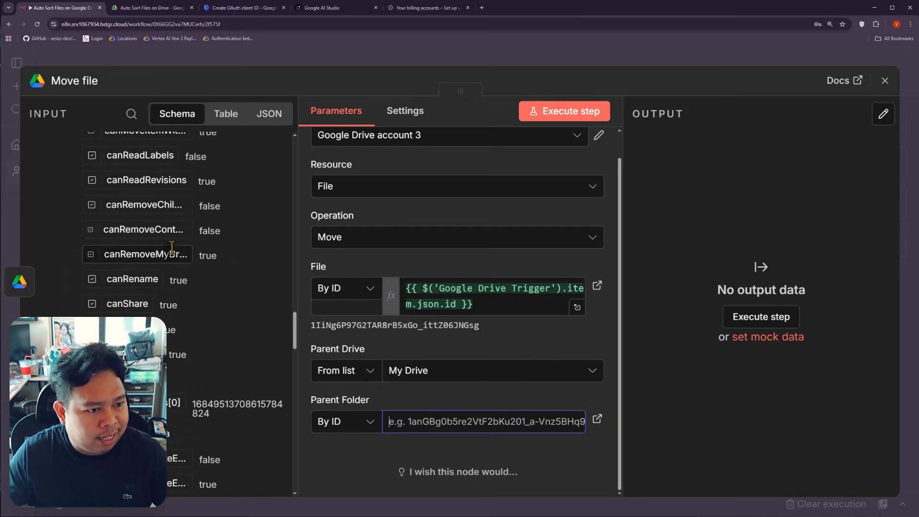
pyautogui.scroll(10, 158, 266)
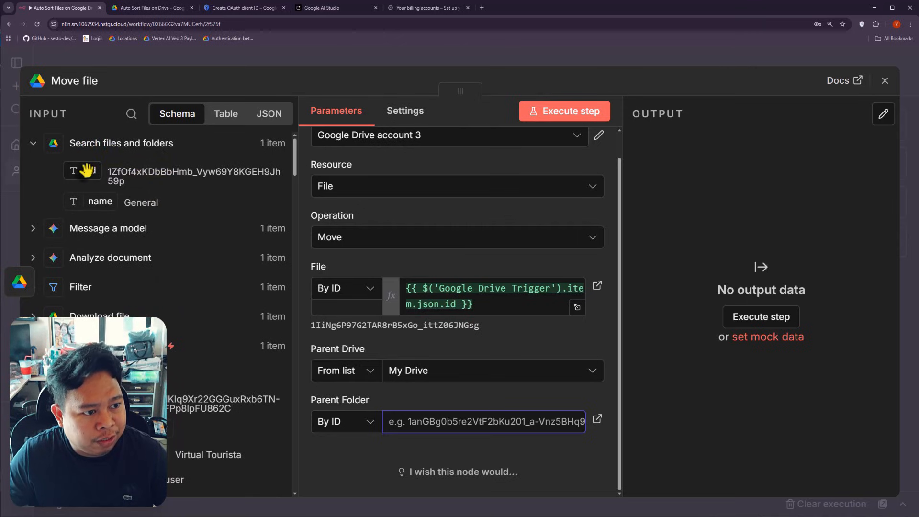
pyautogui.moveTo(83, 171); pyautogui.dragTo(400, 424)
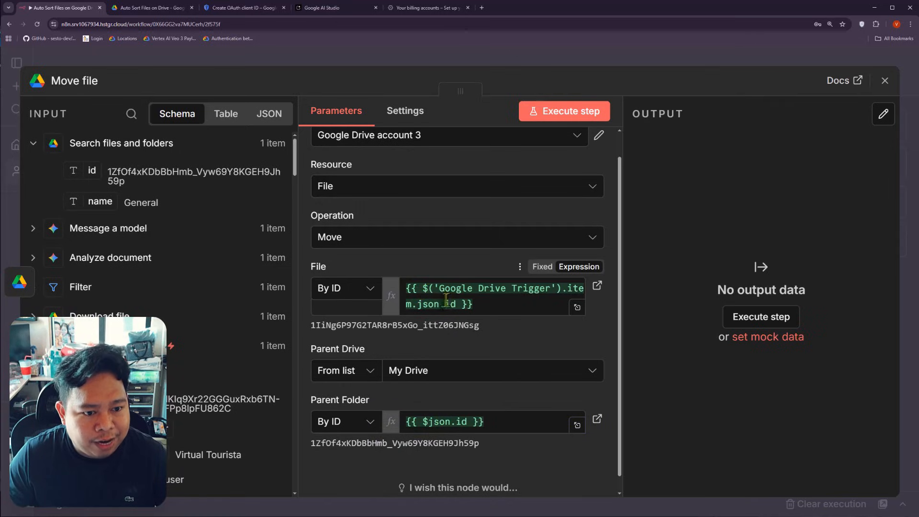
# Step: Check the resolved file and parent folder IDs, then execute the Move file step
pyautogui.doubleClick(393, 329)
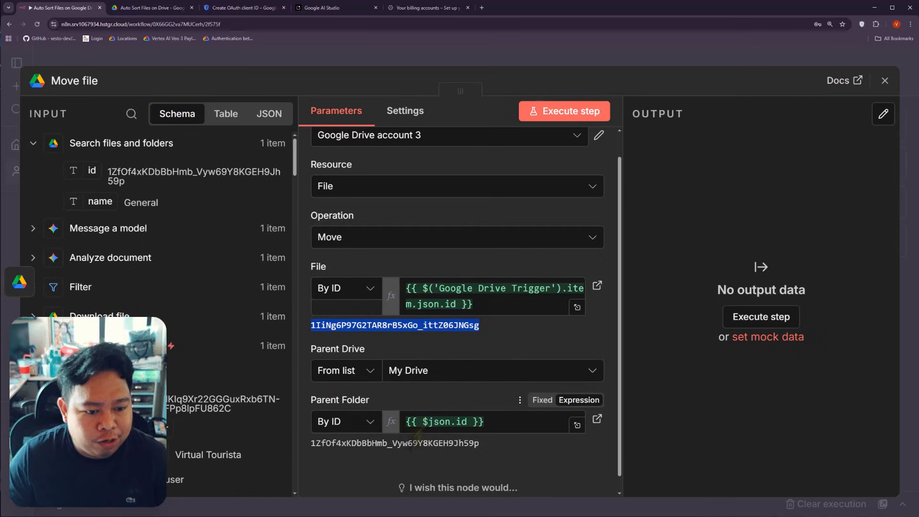
pyautogui.click(420, 444)
pyautogui.doubleClick(420, 444)
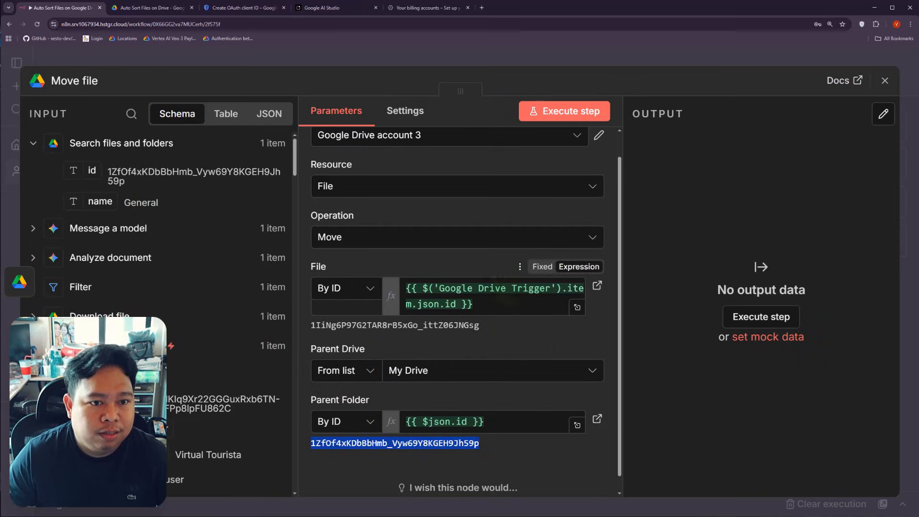
pyautogui.click(555, 117)
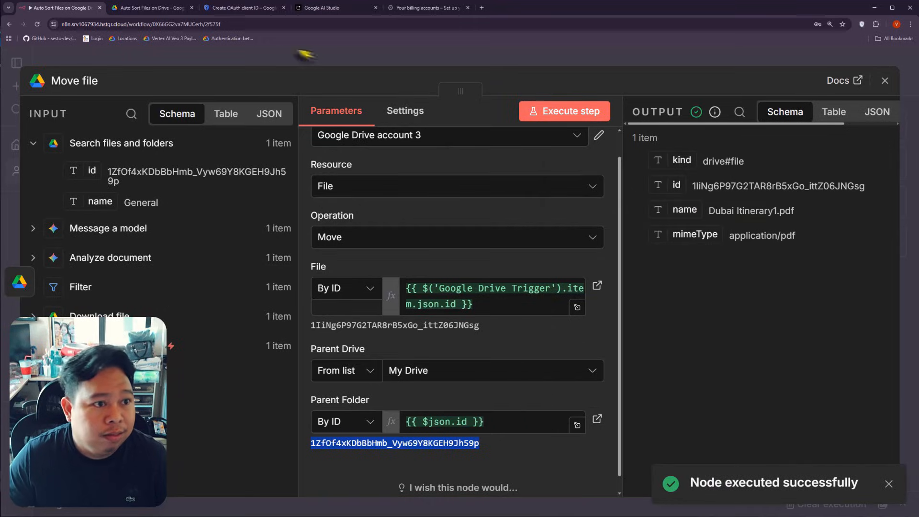
# Step: Confirm Dubai Itinerary1.pdf is inside Drive's General folder, then go back to n8n
pyautogui.click(123, 7)
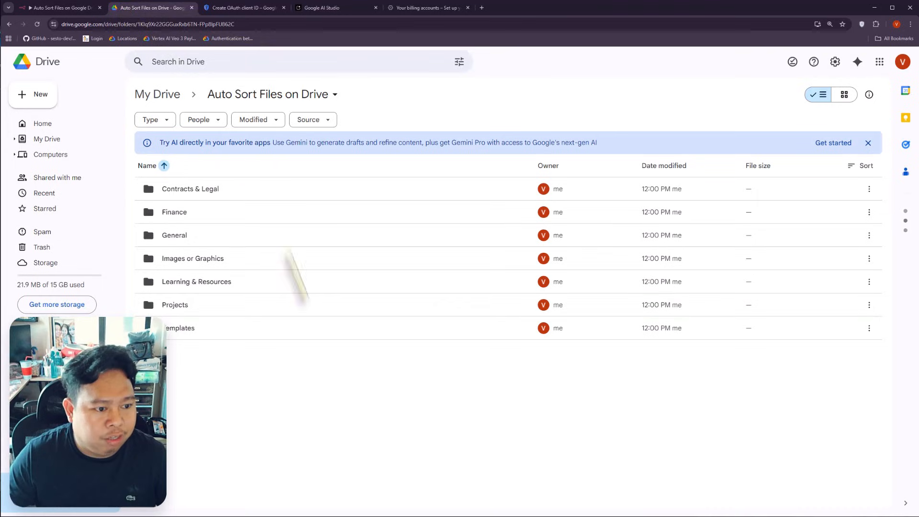
pyautogui.doubleClick(211, 240)
pyautogui.click(212, 192)
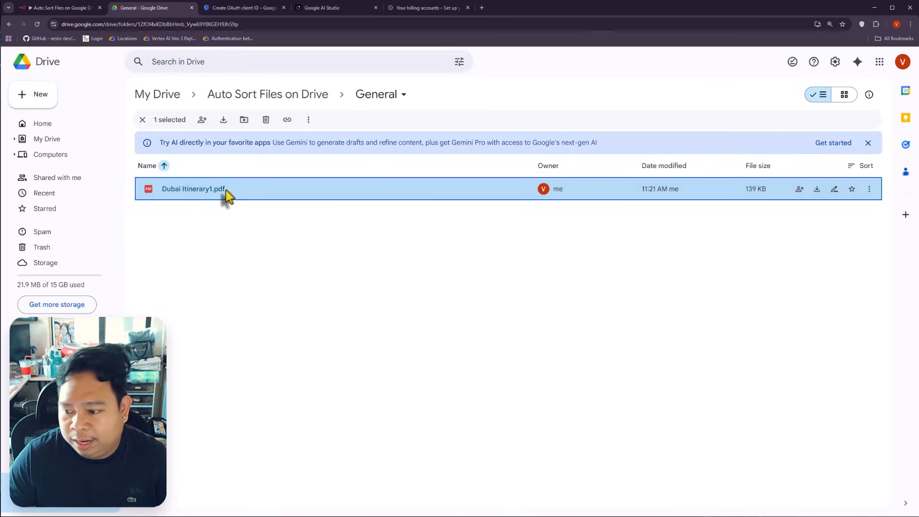
pyautogui.click(304, 287)
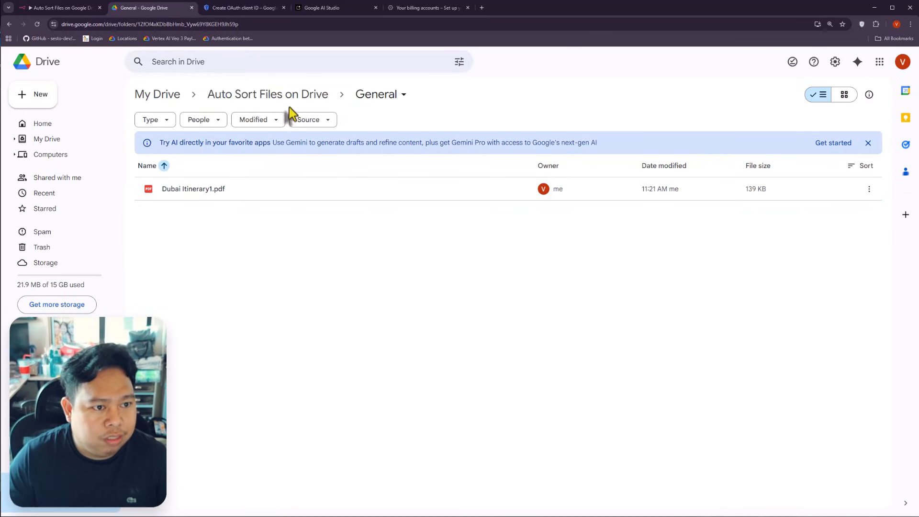
pyautogui.click(287, 95)
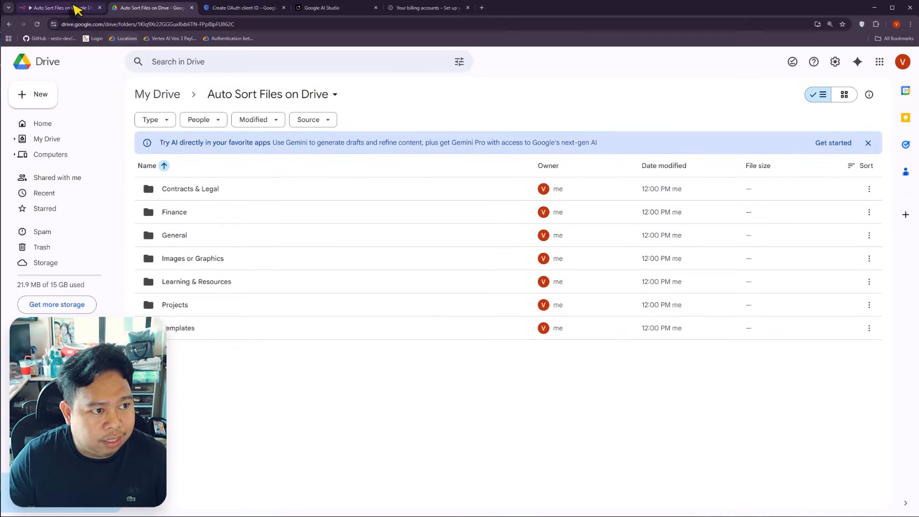
pyautogui.click(71, 7)
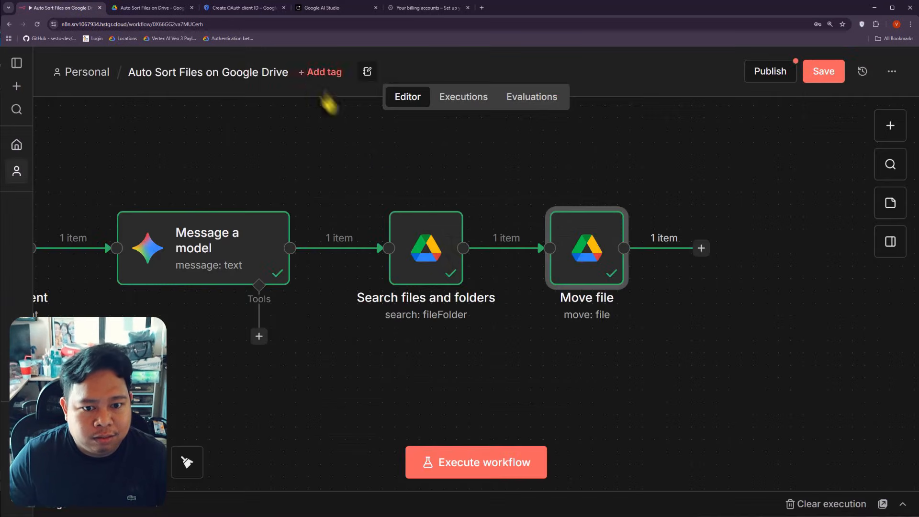
# Step: Close the Move file panel, zoom out to view the whole workflow, then return to Drive
pyautogui.click(228, 57)
pyautogui.scroll(-5, 367, 369)
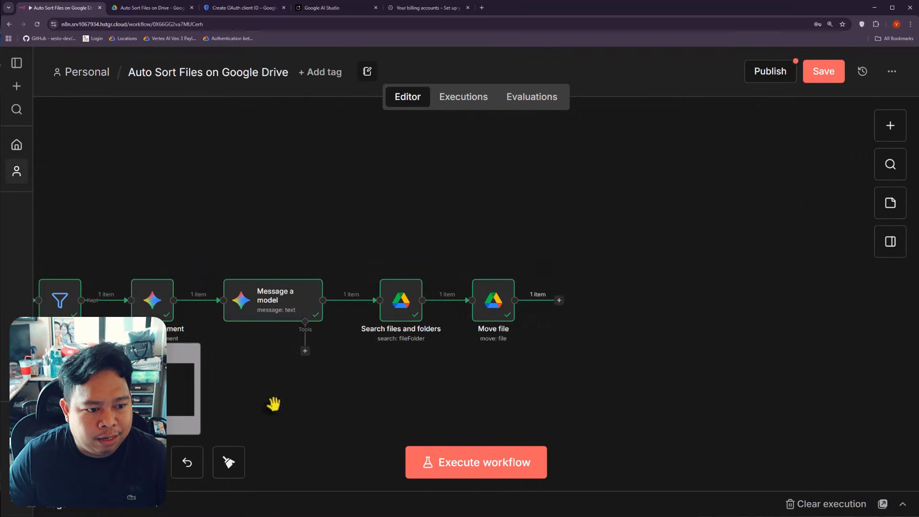
pyautogui.moveTo(272, 404); pyautogui.dragTo(541, 342)
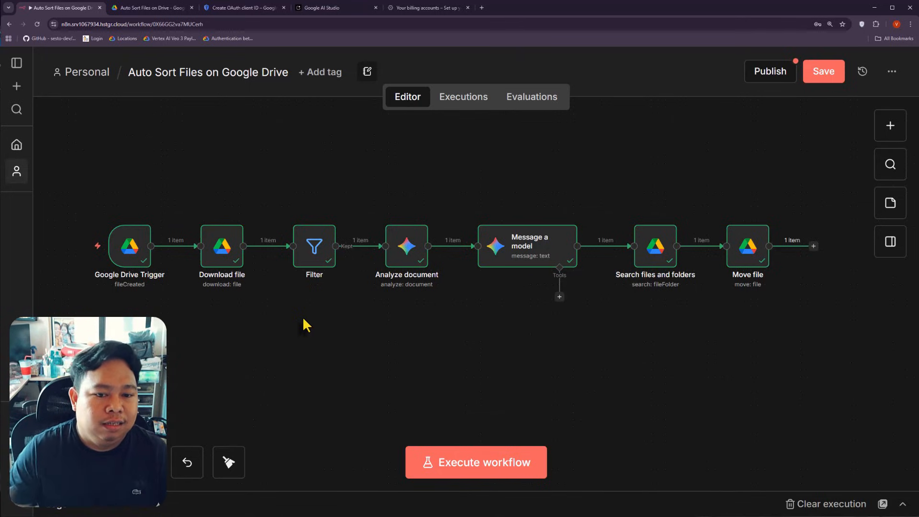
pyautogui.click(165, 7)
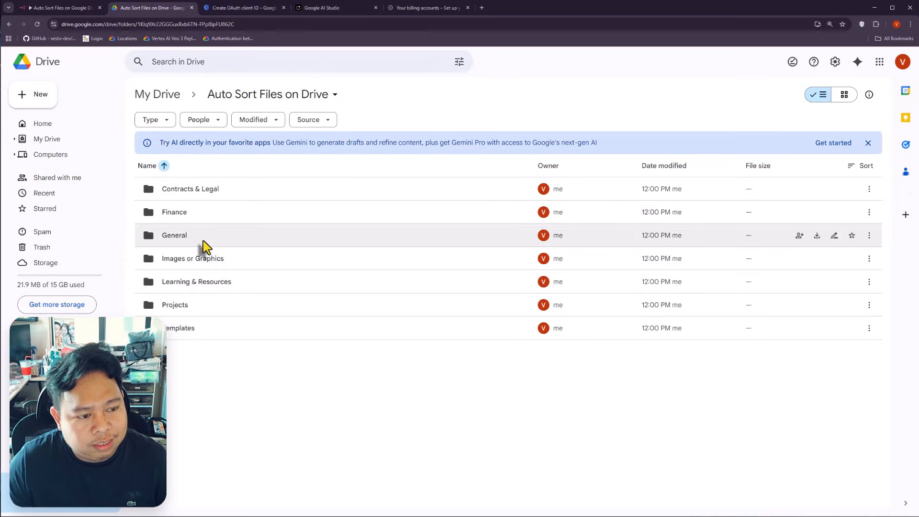
# Step: Inside the Finance folder, create two new subfolders, Invoice and Bills
pyautogui.doubleClick(203, 215)
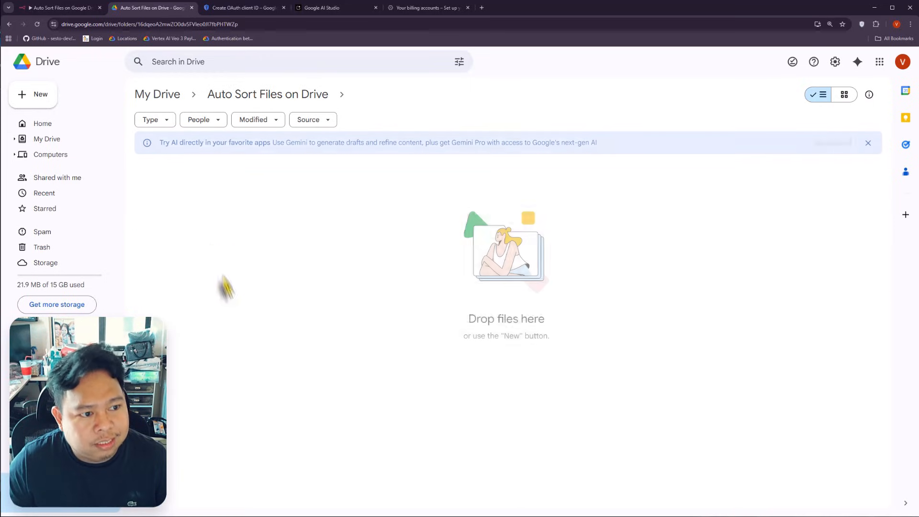
pyautogui.rightClick(281, 209)
pyautogui.click(367, 223)
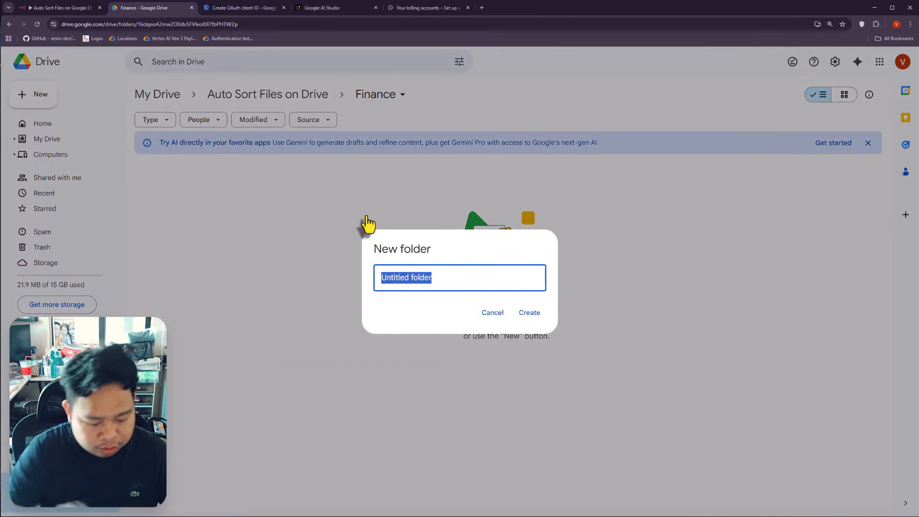
pyautogui.write('Invoice')
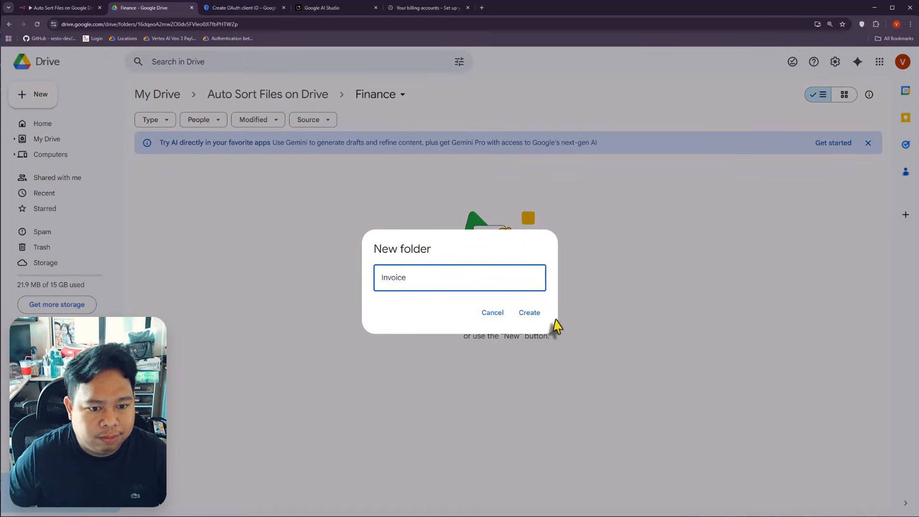
pyautogui.click(530, 313)
pyautogui.rightClick(312, 273)
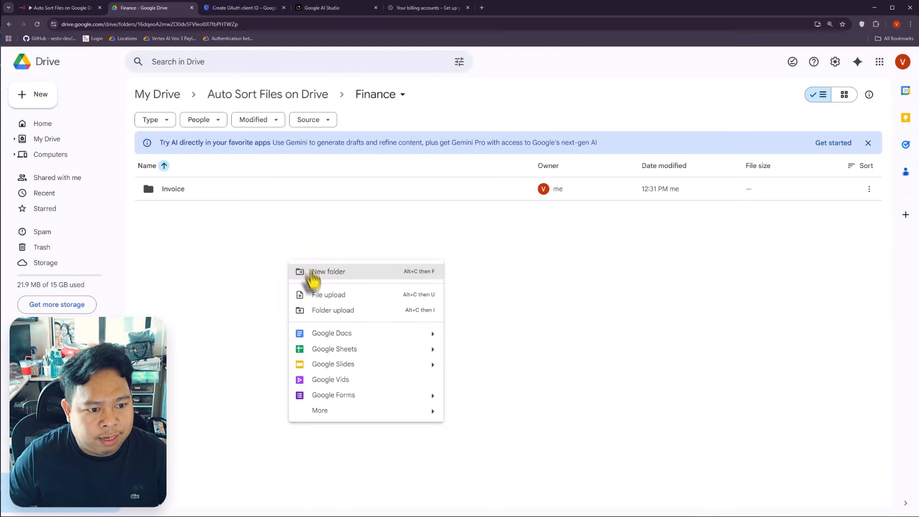
pyautogui.click(313, 270)
pyautogui.write('Bills')
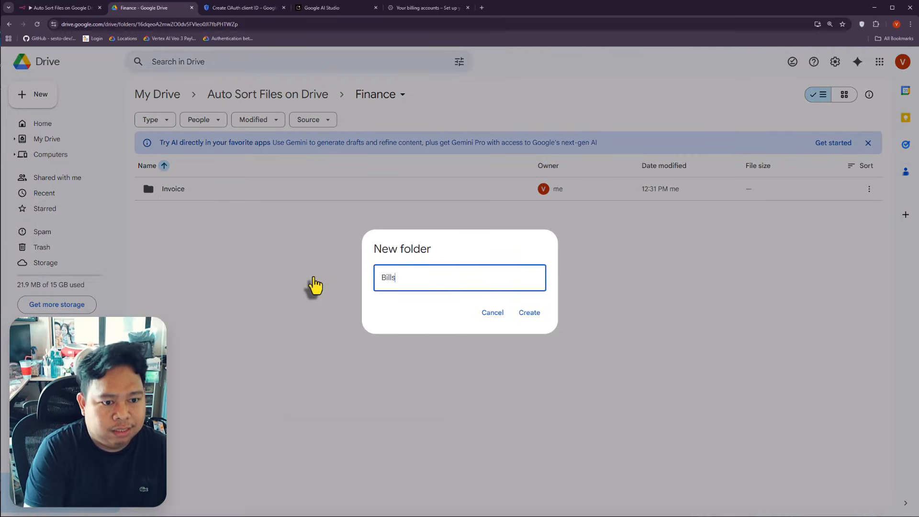
pyautogui.press('Return')
# Step: Rename the Invoice folder to Invoices, then reopen Finance
pyautogui.rightClick(214, 213)
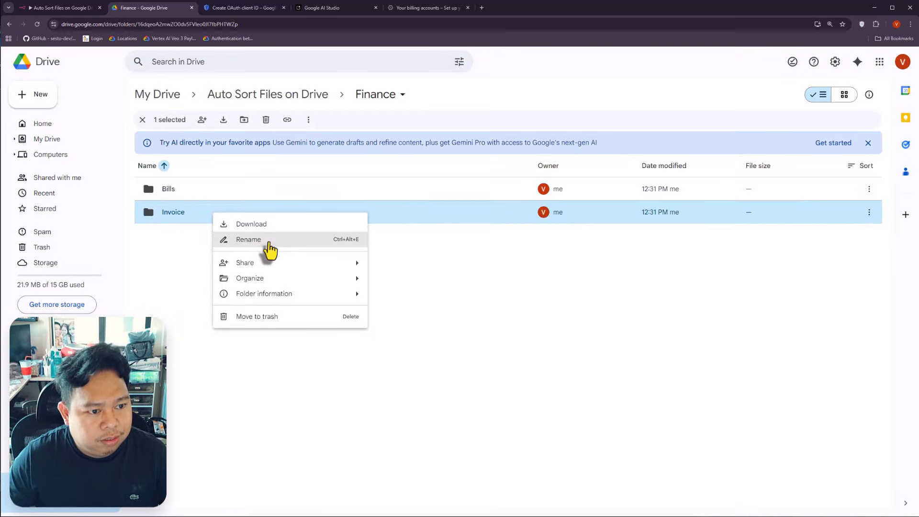
pyautogui.click(267, 251)
pyautogui.press('End')
pyautogui.write('s')
pyautogui.press('Return')
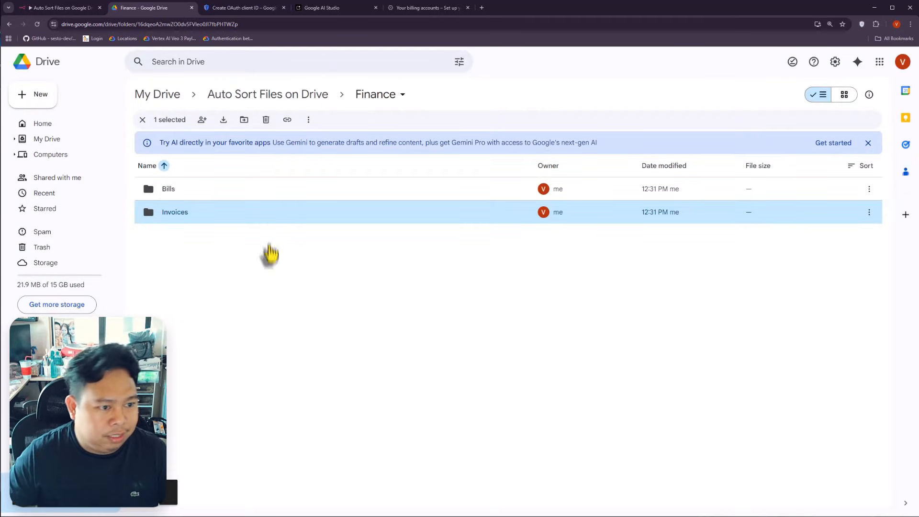
pyautogui.click(294, 284)
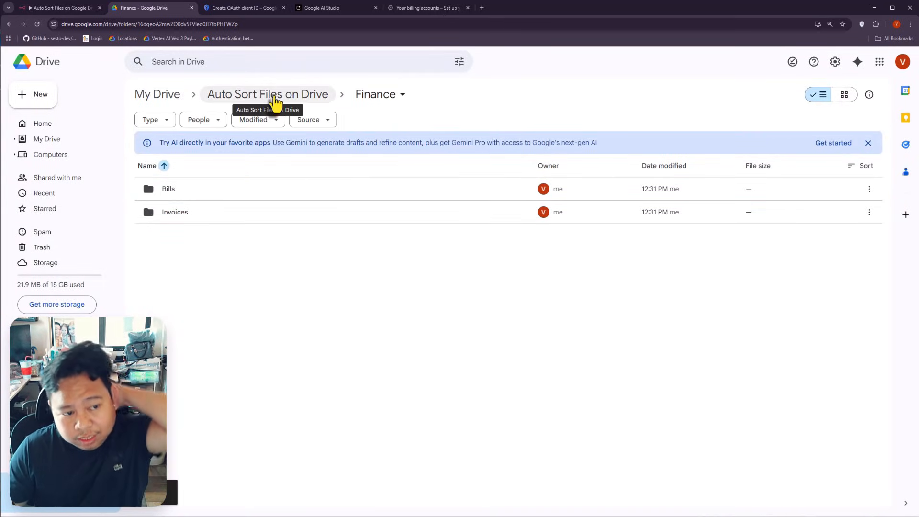
pyautogui.click(276, 98)
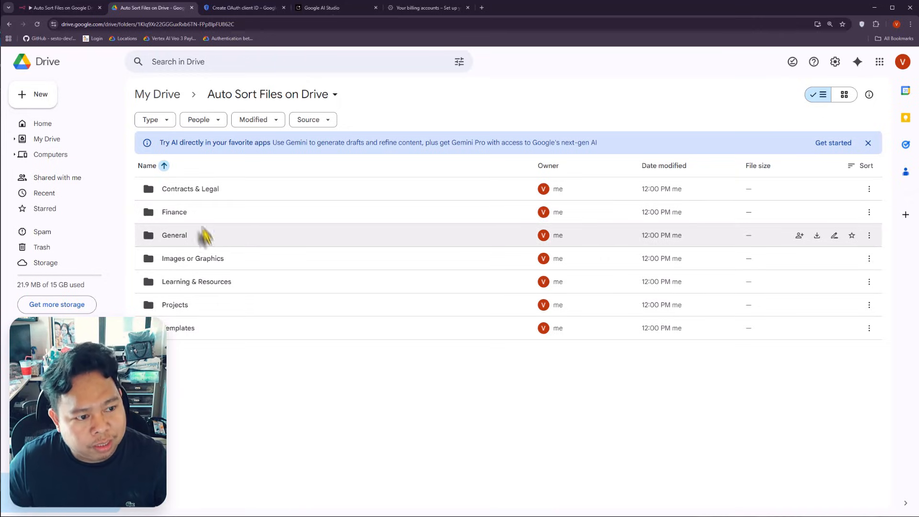
pyautogui.doubleClick(201, 217)
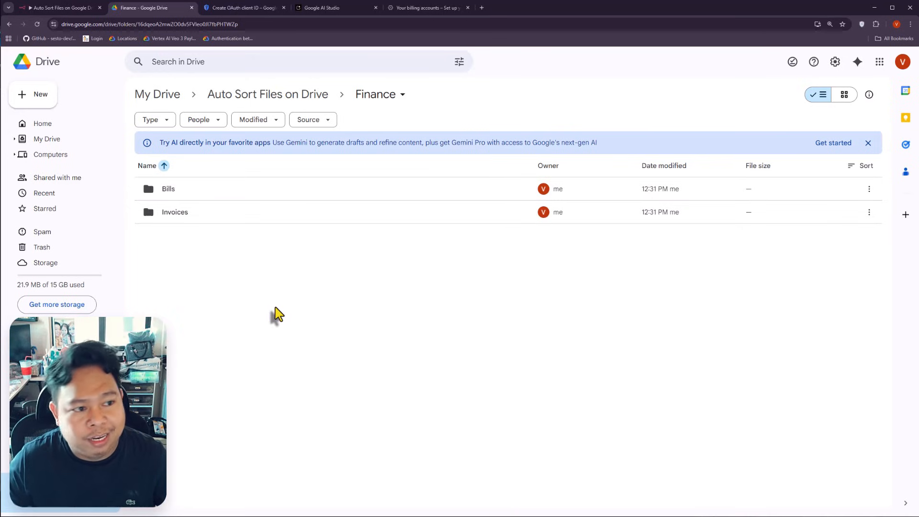
# Step: Back in n8n, open and dismiss the node picker after Move file
pyautogui.click(56, 8)
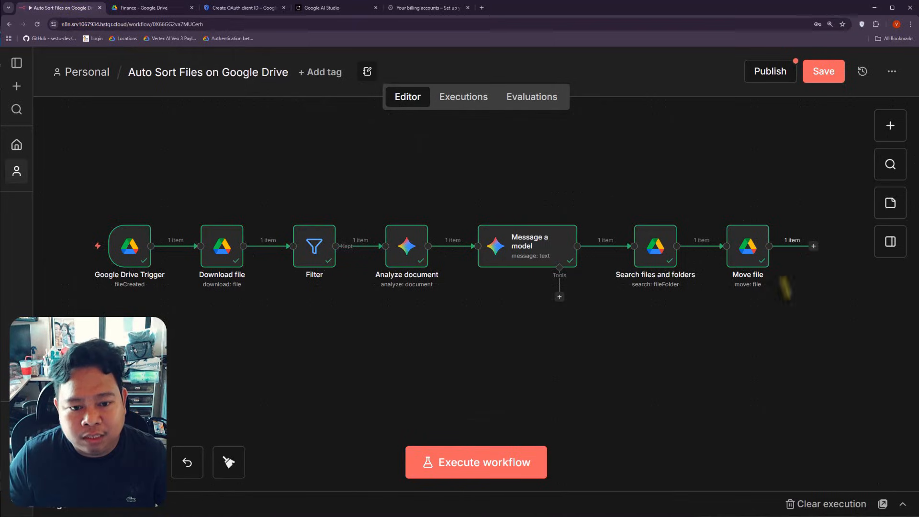
pyautogui.hscroll(5, 755, 313)
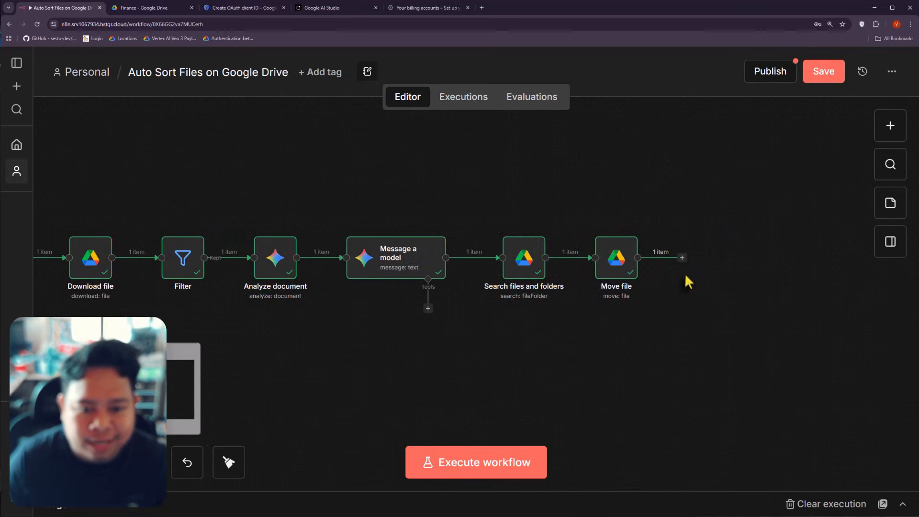
pyautogui.click(682, 258)
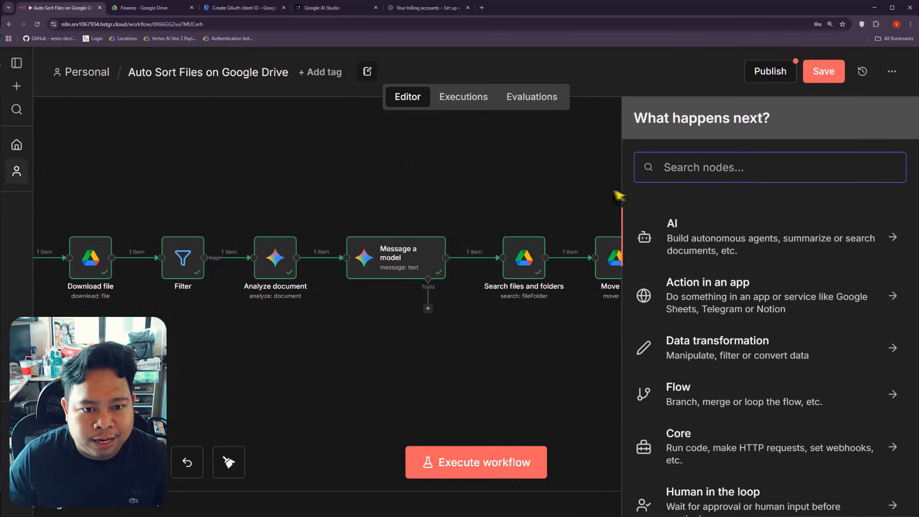
pyautogui.click(549, 193)
pyautogui.click(685, 263)
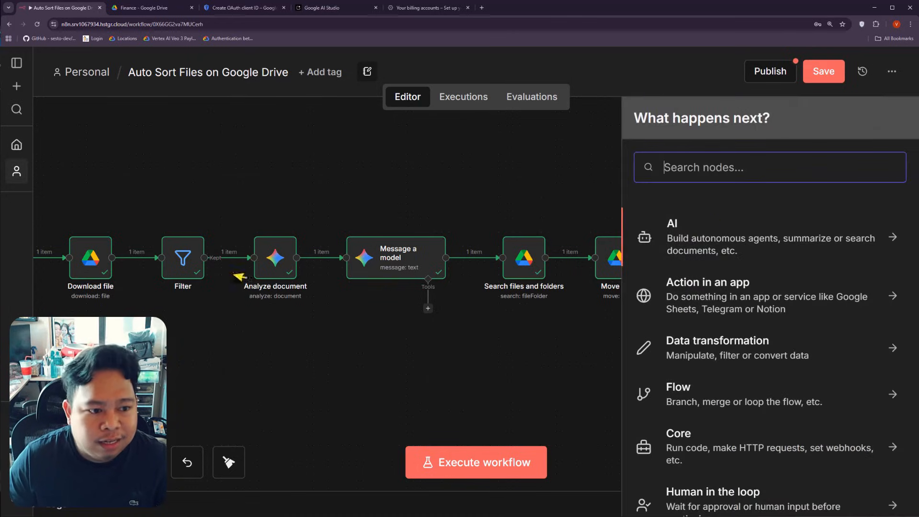
pyautogui.click(431, 331)
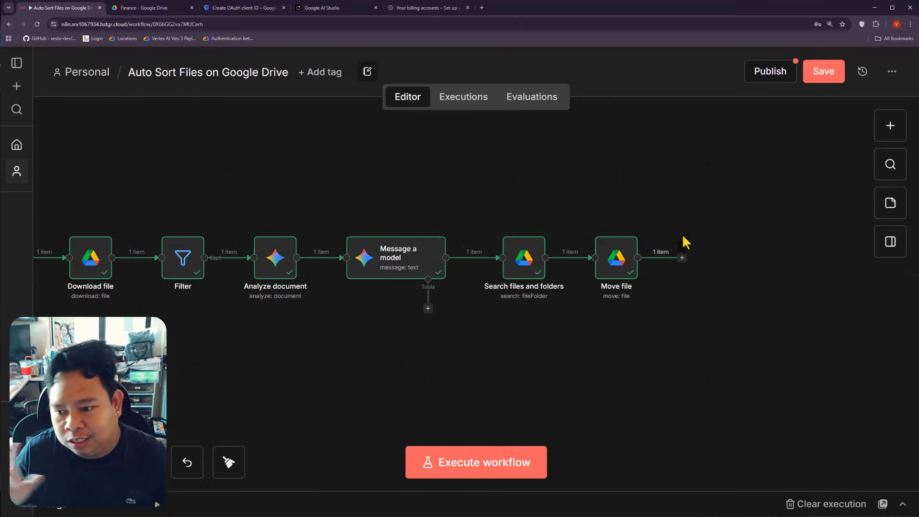
# Step: Glance at the Finance folder in Drive, then pan n8n to reveal the Google Drive Trigger
pyautogui.click(153, 7)
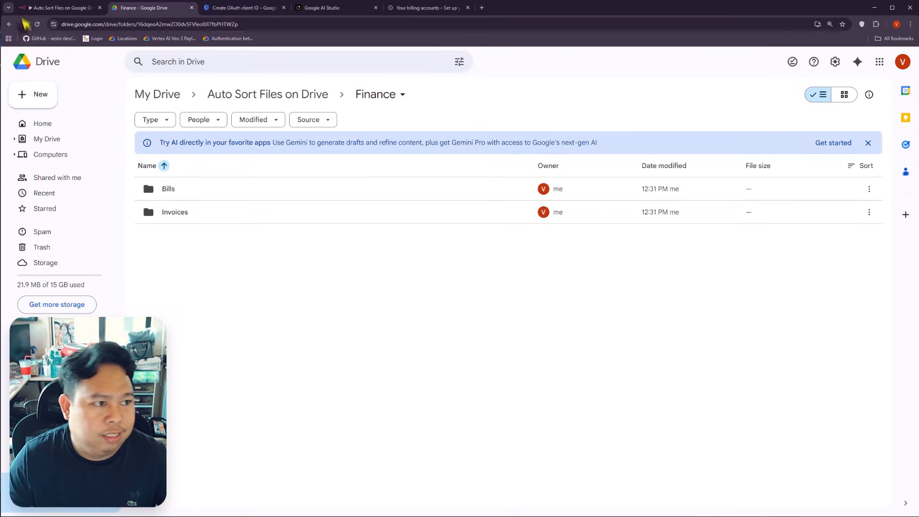
pyautogui.click(56, 8)
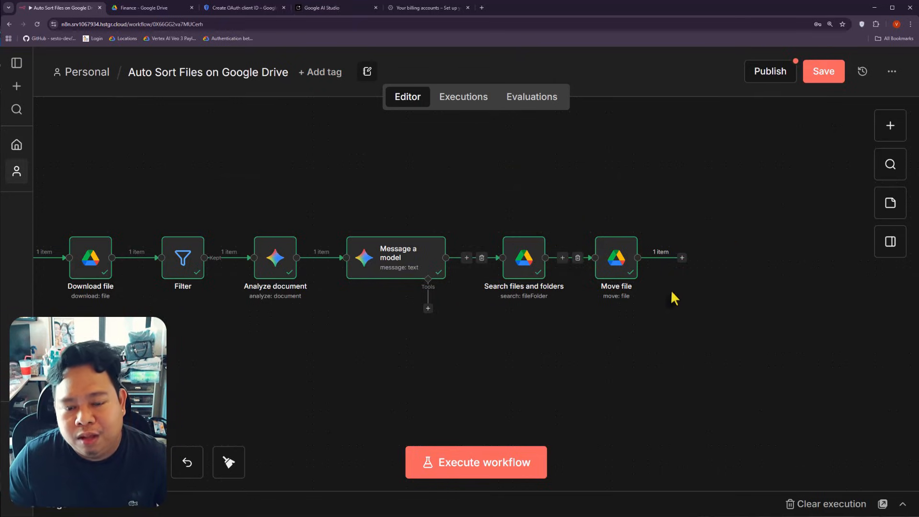
pyautogui.click(151, 9)
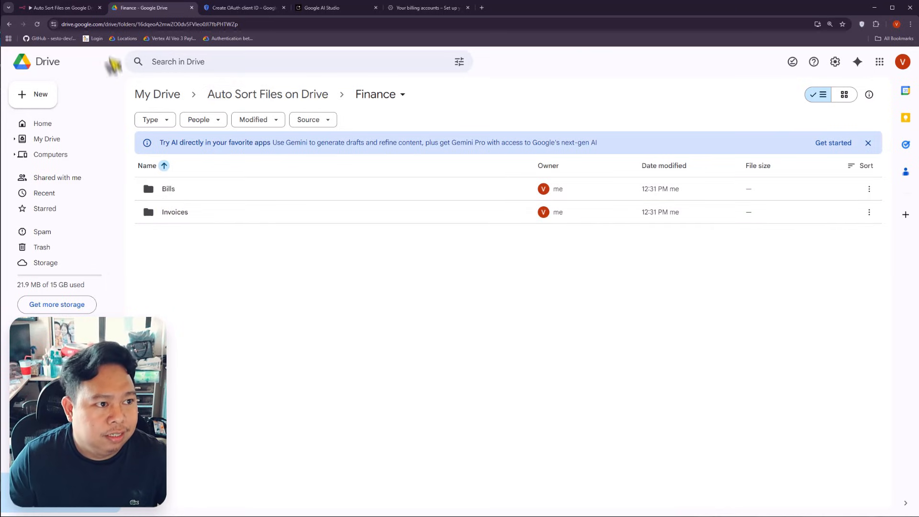
pyautogui.click(85, 9)
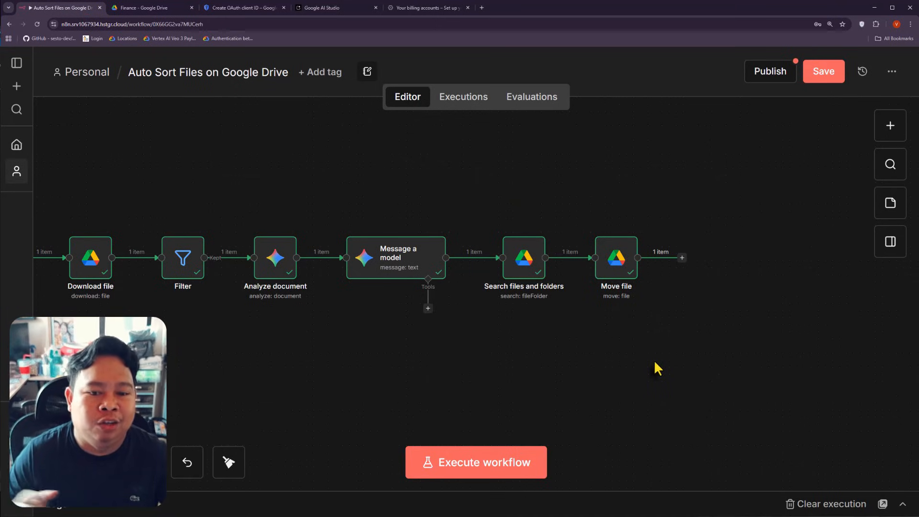
pyautogui.moveTo(261, 348); pyautogui.dragTo(400, 354)
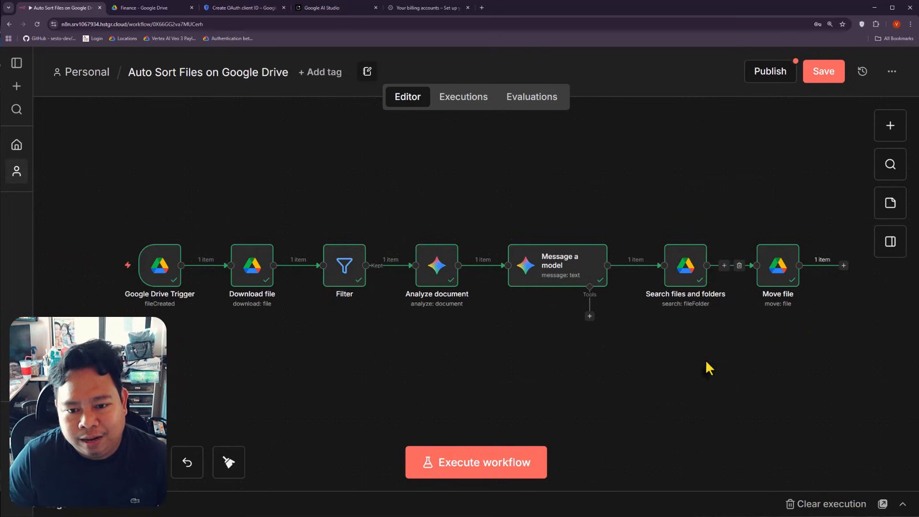
pyautogui.hscroll(2, 765, 363)
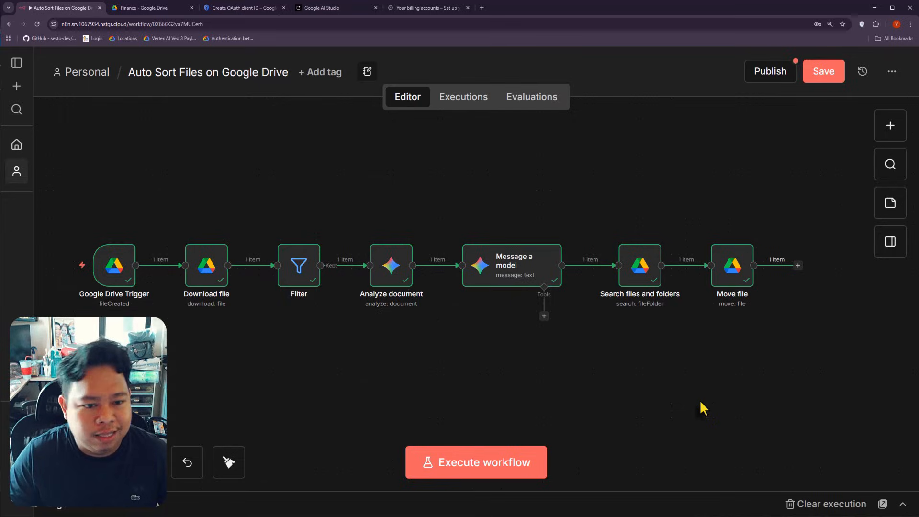
# Step: Move the Bills and Invoices folders in Finance to trash
pyautogui.click(146, 8)
pyautogui.click(224, 198)
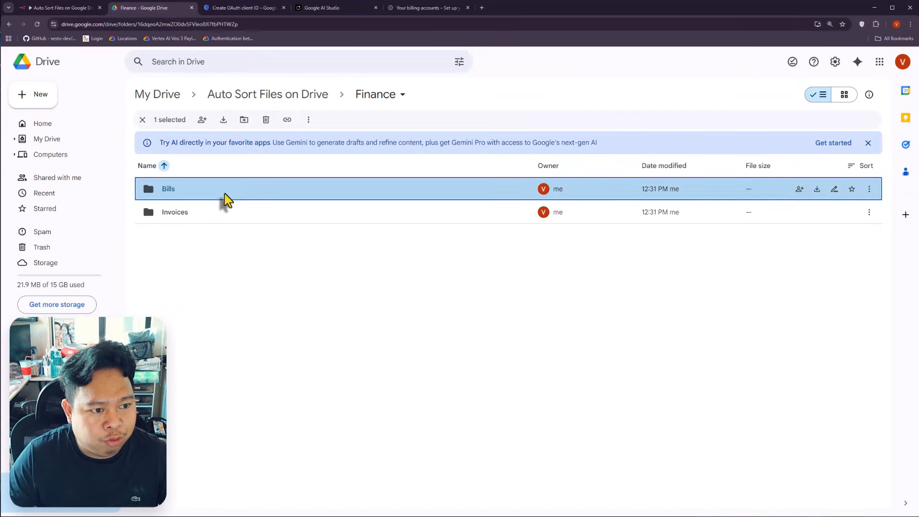
pyautogui.rightClick(225, 191)
pyautogui.click(288, 295)
pyautogui.rightClick(214, 188)
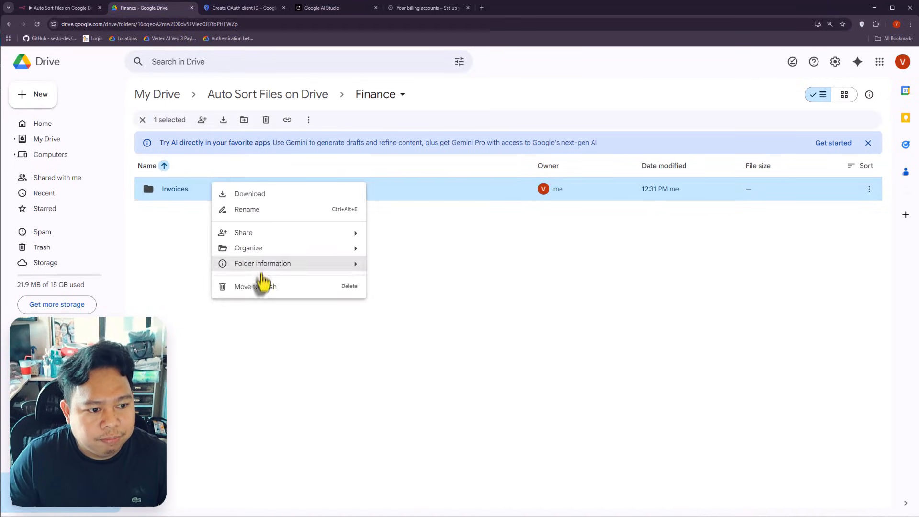
pyautogui.click(264, 290)
pyautogui.click(275, 95)
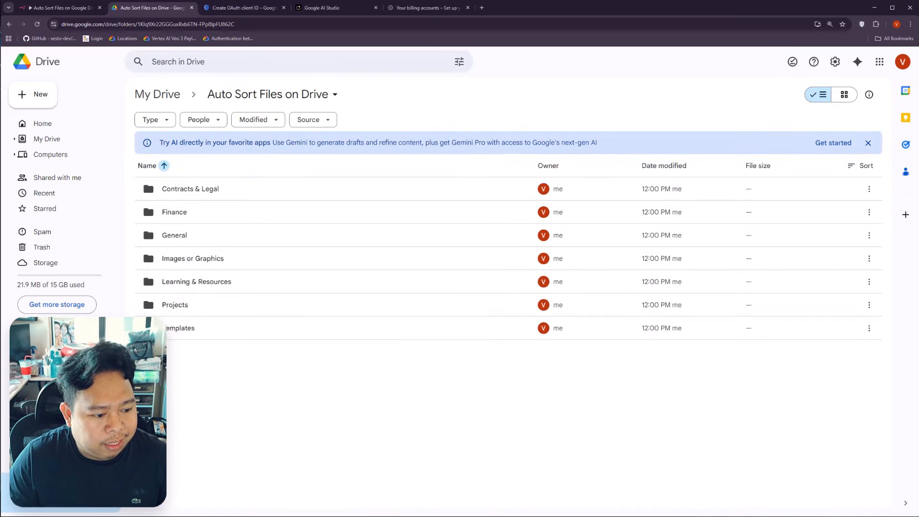
# Step: Upload Invoice 4.pdf from Downloads into the Auto Sort Files on Drive folder
pyautogui.click(59, 511)
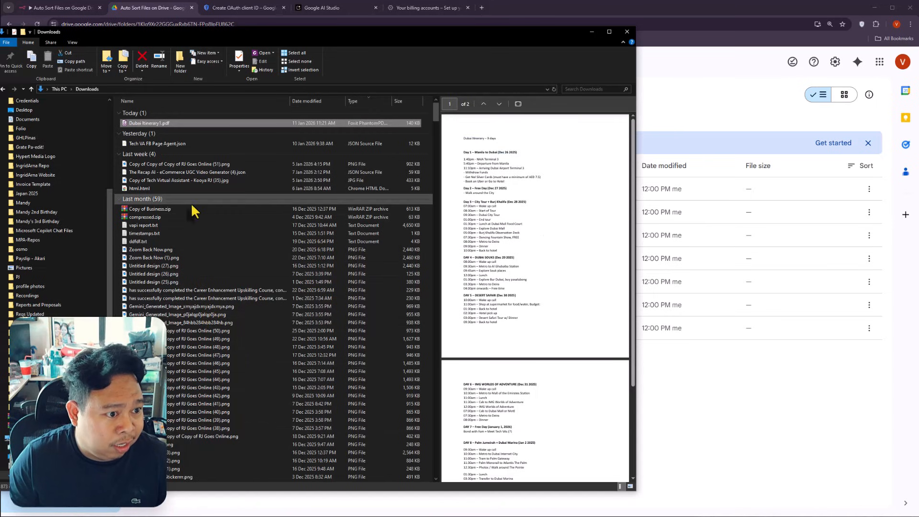
pyautogui.moveTo(247, 38); pyautogui.dragTo(735, 48)
pyautogui.click(649, 269)
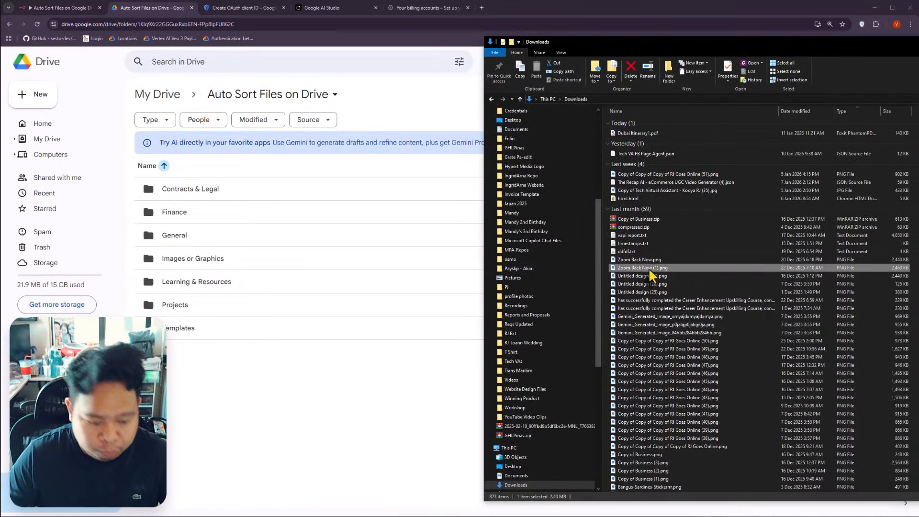
pyautogui.press('i')
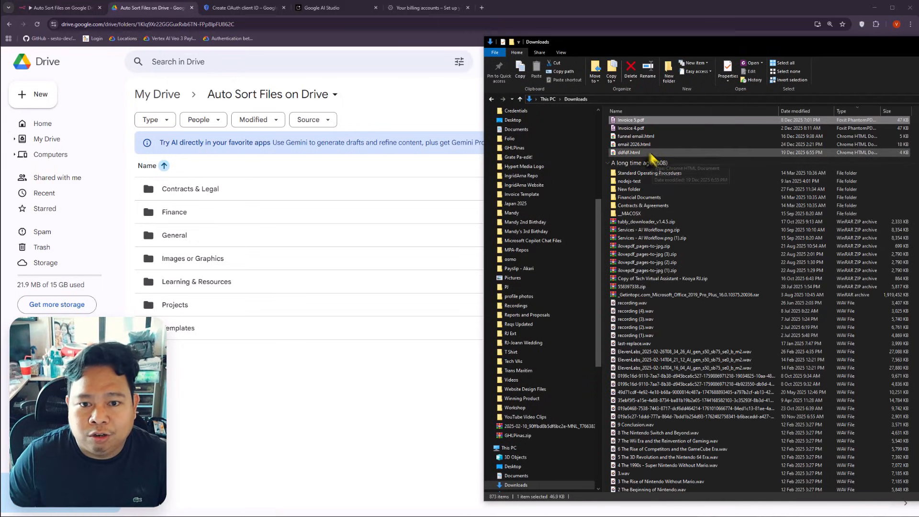
pyautogui.click(639, 128)
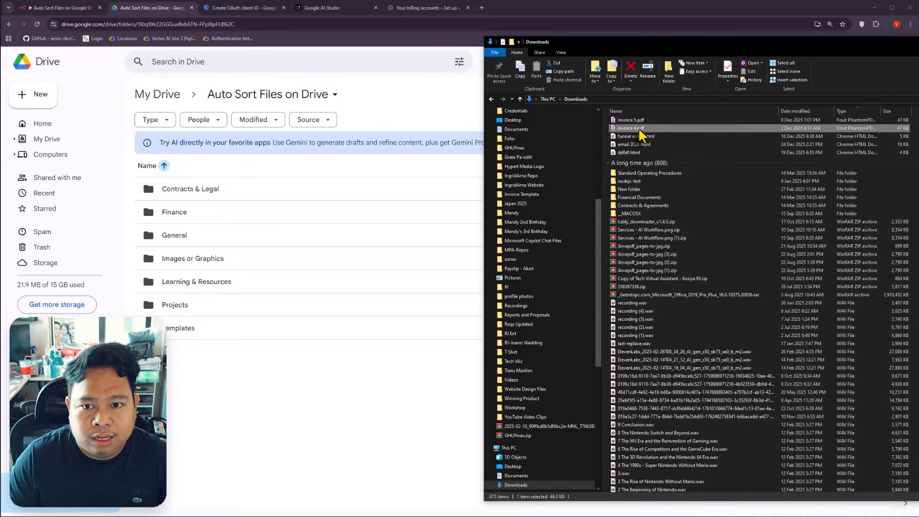
pyautogui.moveTo(634, 134); pyautogui.dragTo(429, 436)
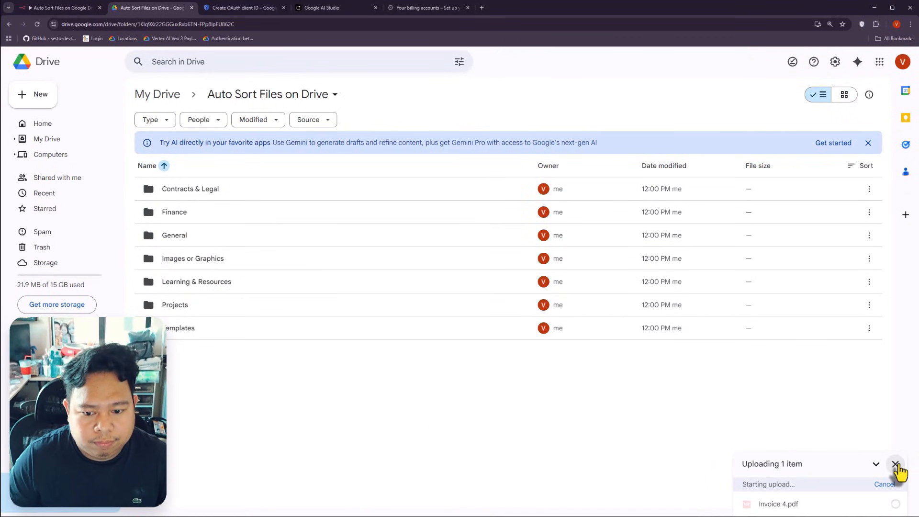
# Step: Execute the whole workflow on Invoice 4.pdf and inspect the Search files and folders output
pyautogui.click(77, 7)
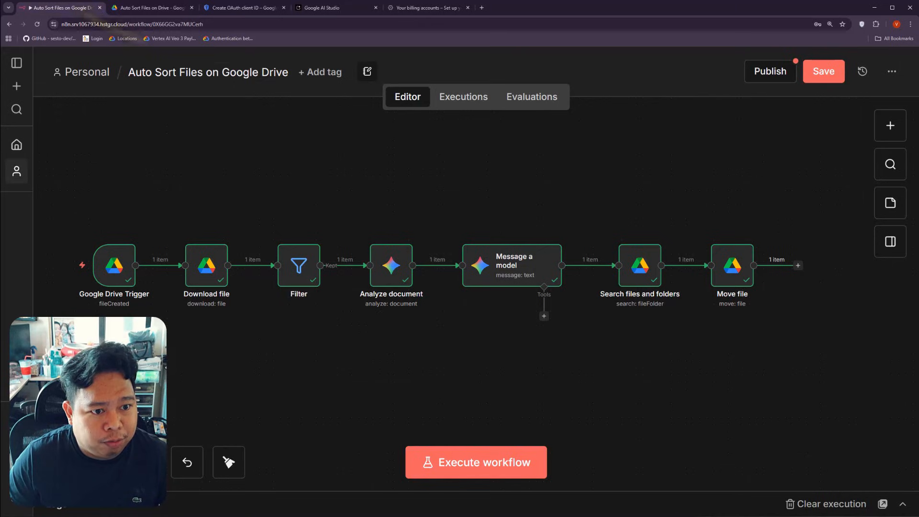
pyautogui.click(496, 473)
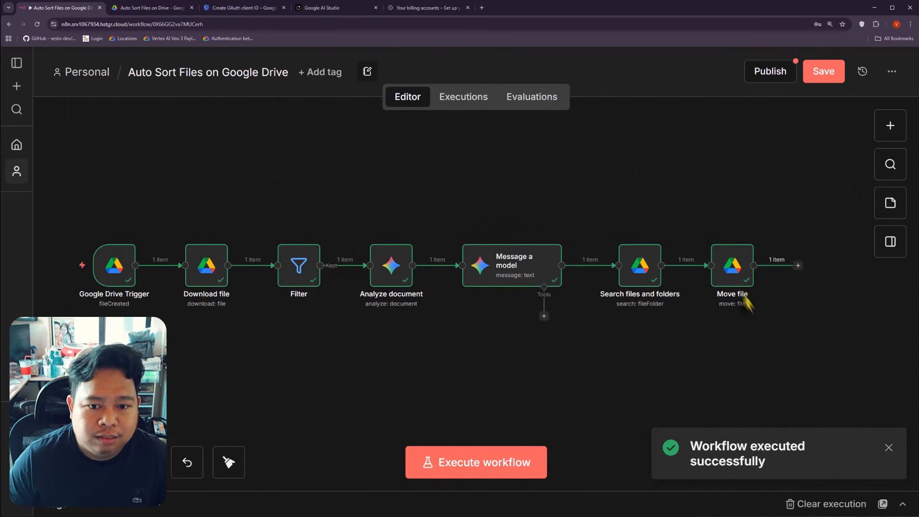
pyautogui.doubleClick(651, 273)
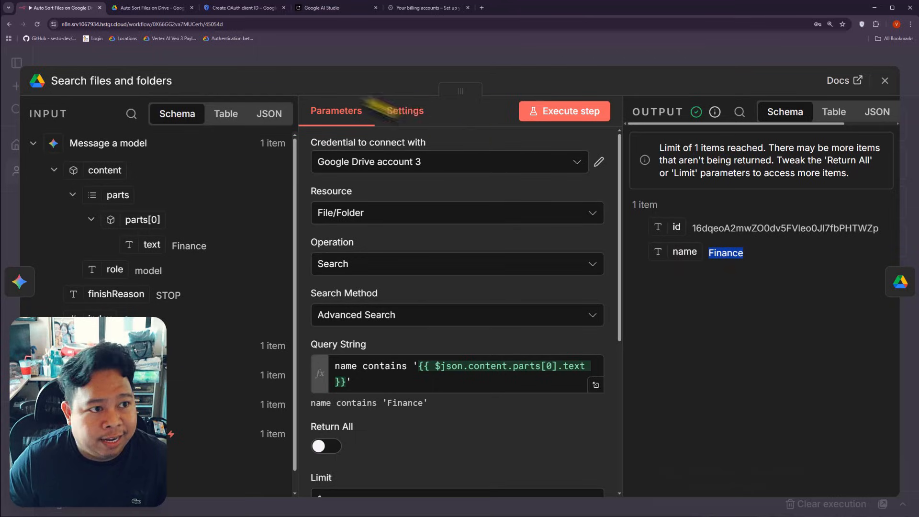
# Step: Confirm Invoice 4.pdf landed in Drive's Finance folder, then close the node details
pyautogui.click(151, 8)
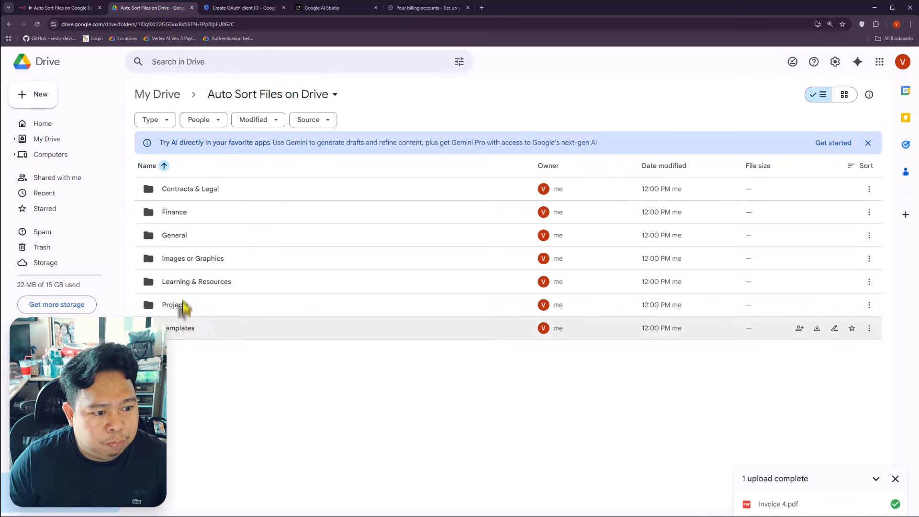
pyautogui.doubleClick(206, 214)
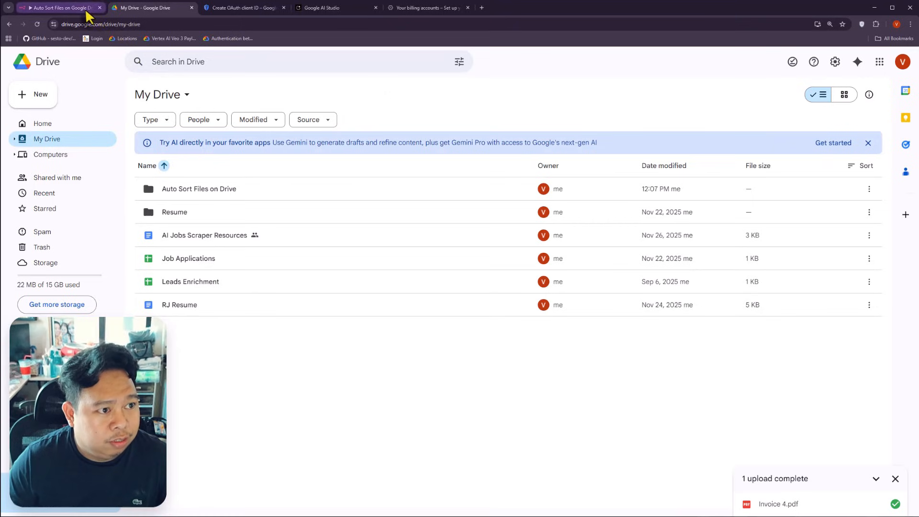
pyautogui.click(60, 8)
pyautogui.click(394, 53)
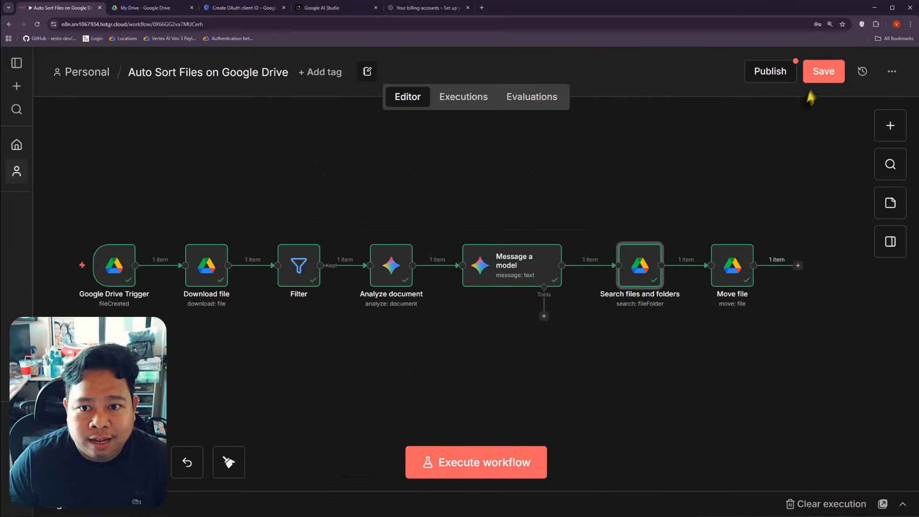
# Step: Save and publish the workflow under the default version name, dismissing the Production Checklist
pyautogui.click(816, 76)
pyautogui.click(770, 76)
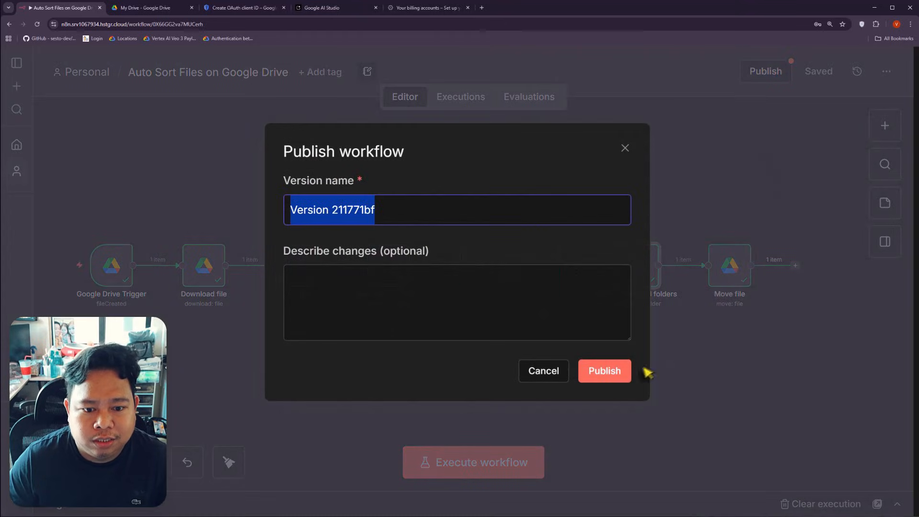
pyautogui.click(610, 376)
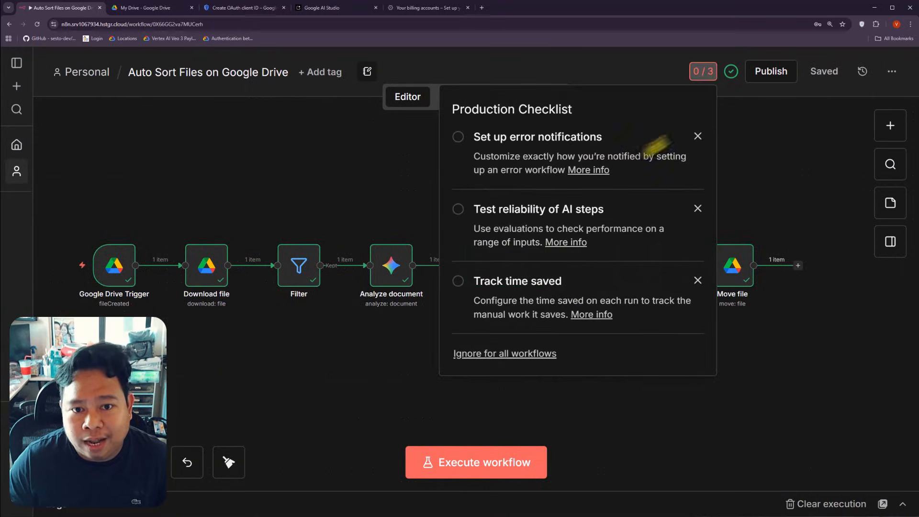
pyautogui.click(742, 141)
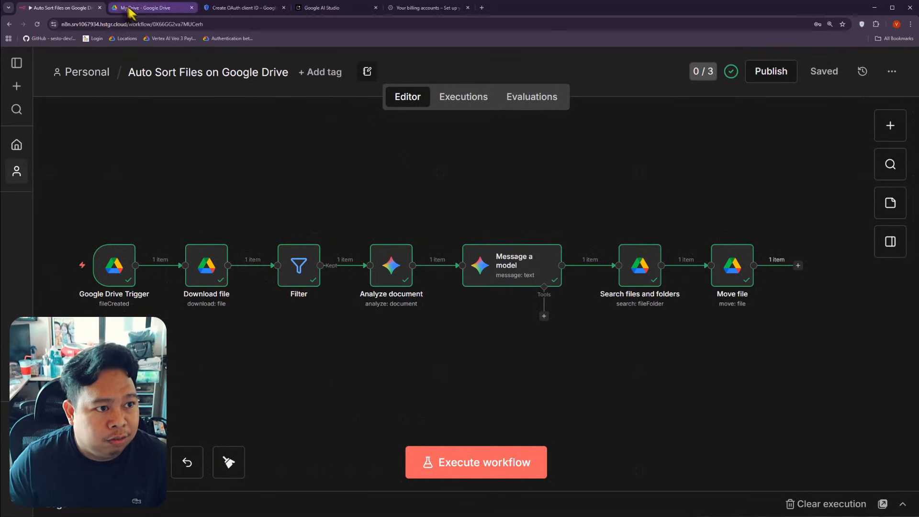
# Step: Check the Auto Sort Files on Drive folder in Google Drive, then return to the workflow
pyautogui.click(144, 8)
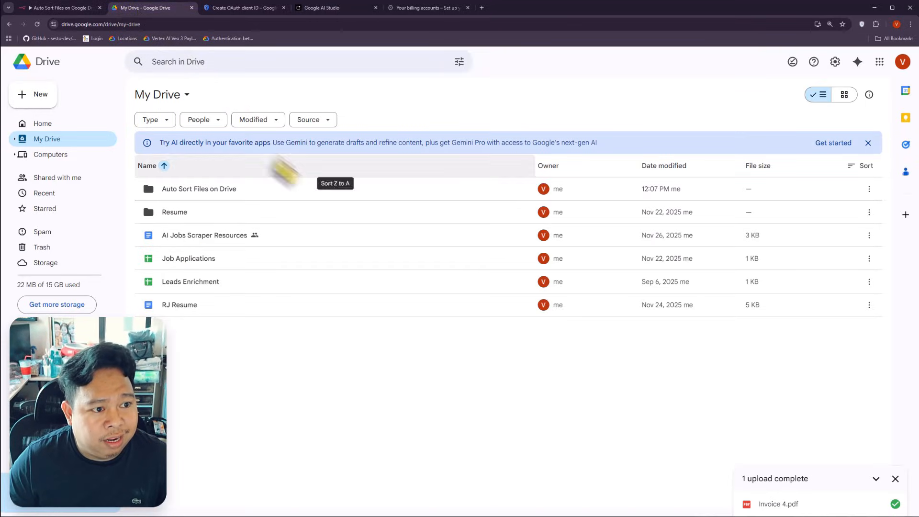
pyautogui.doubleClick(207, 191)
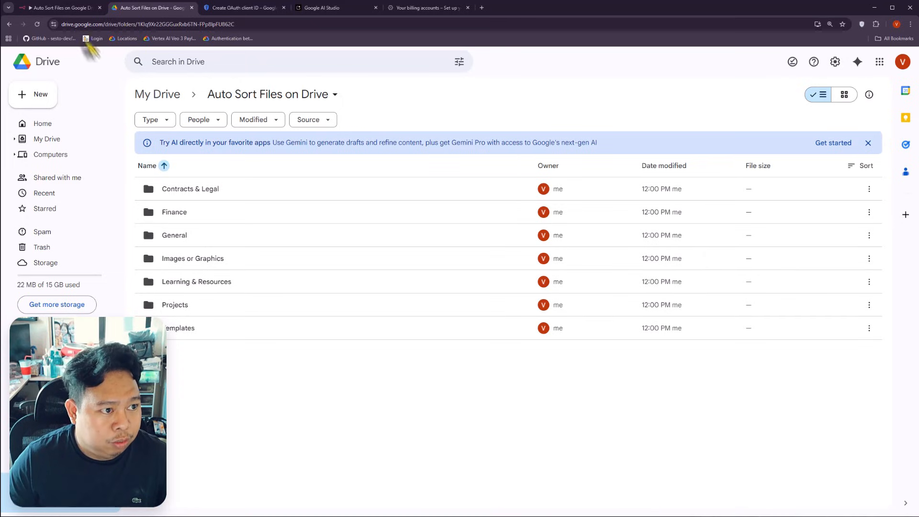
pyautogui.click(77, 8)
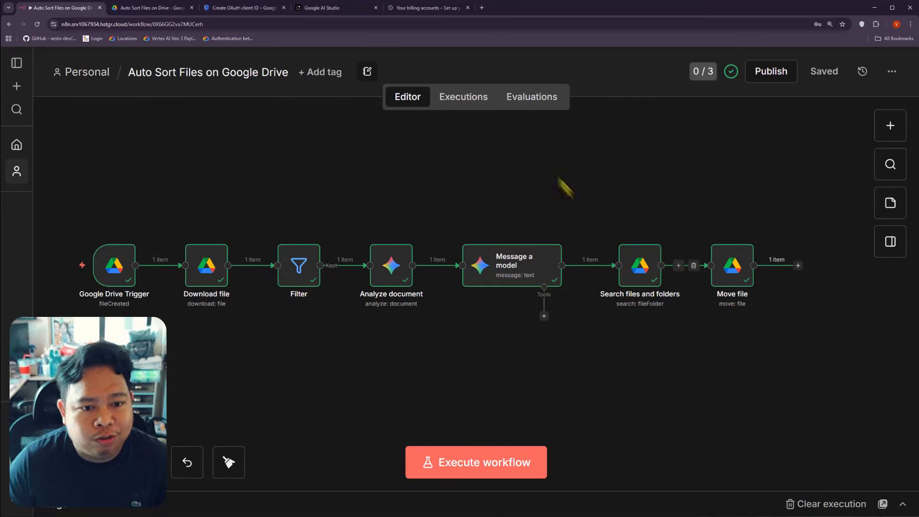
pyautogui.click(149, 8)
pyautogui.doubleClick(237, 240)
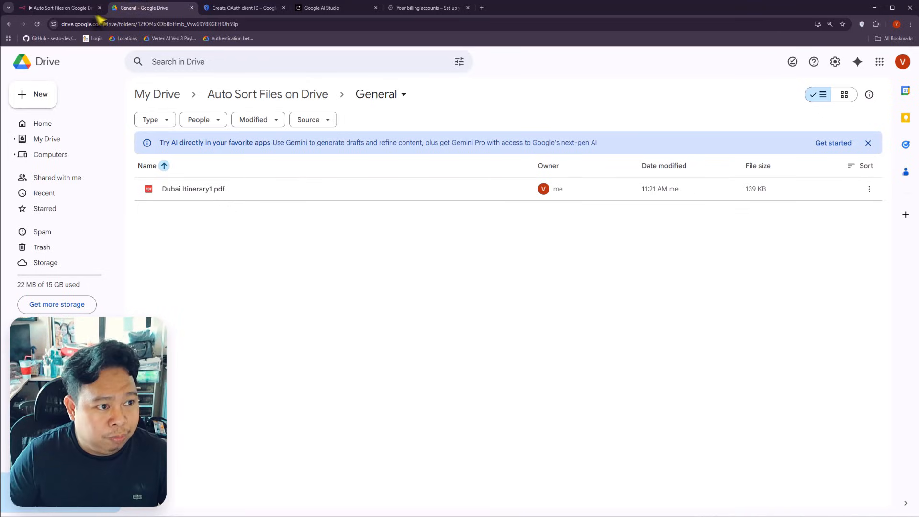
pyautogui.click(88, 8)
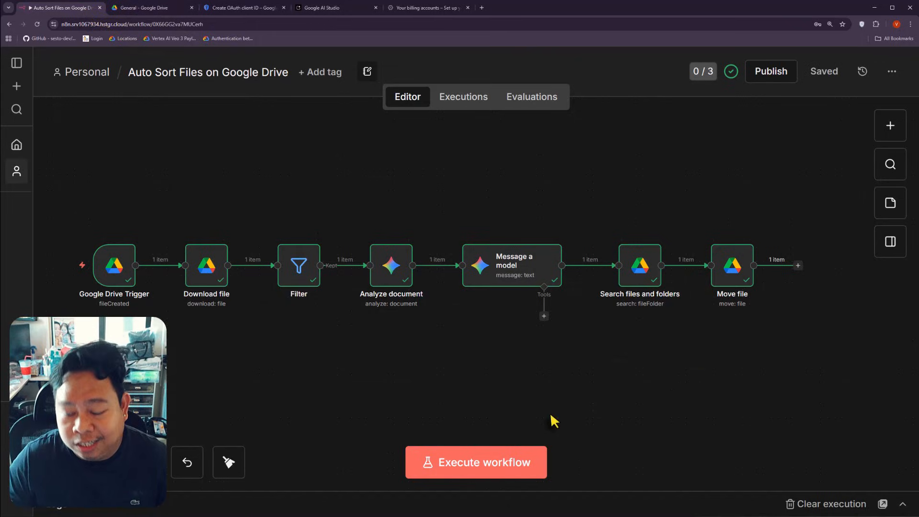